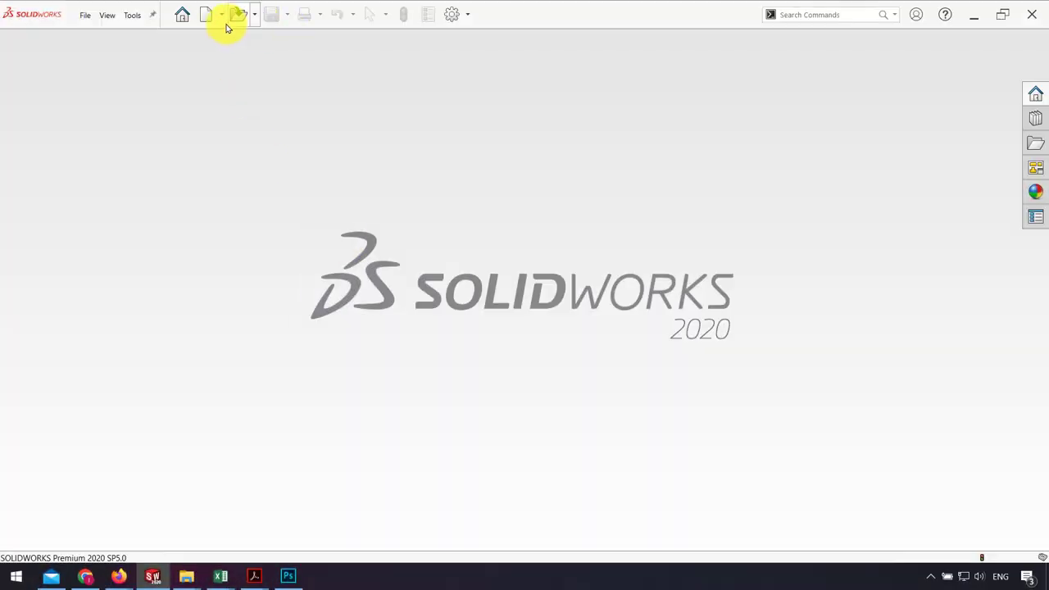
- Create a new part and draw a short horizontal line from the origin on the Front Plane
left_click(209, 16)
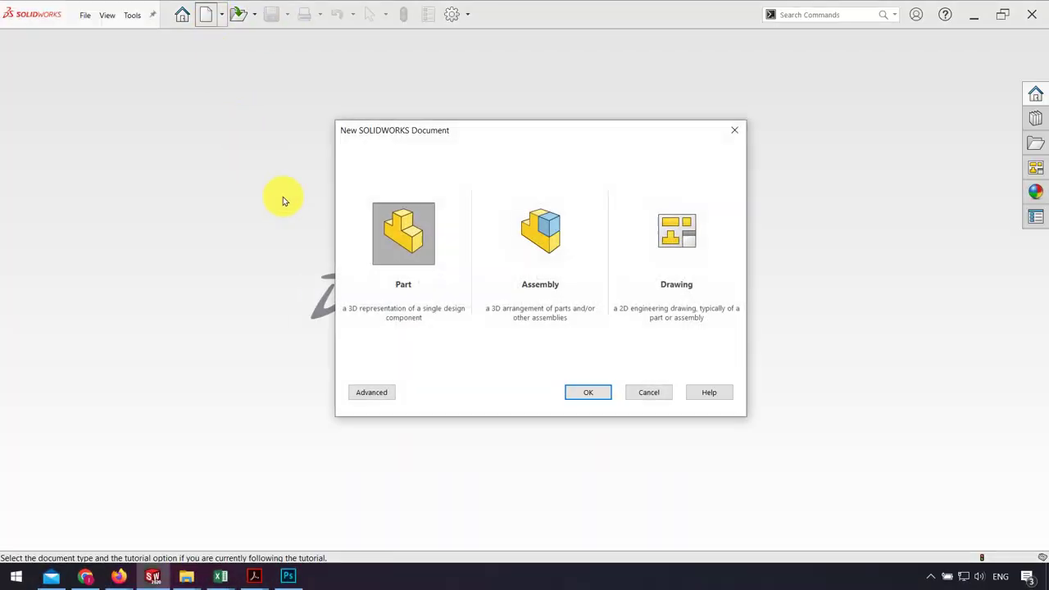
left_click(586, 400)
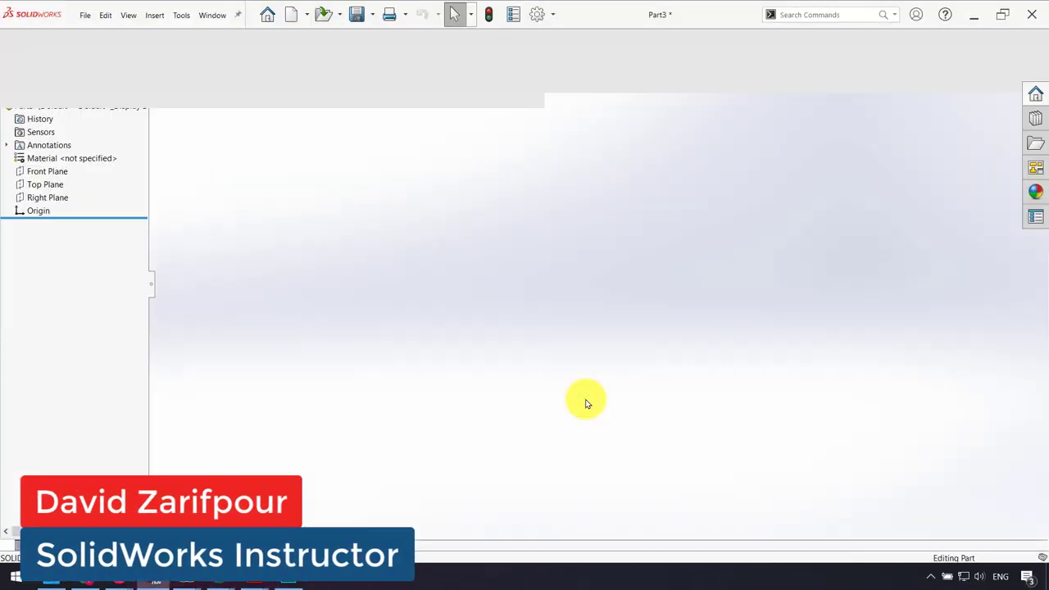
left_click(47, 234)
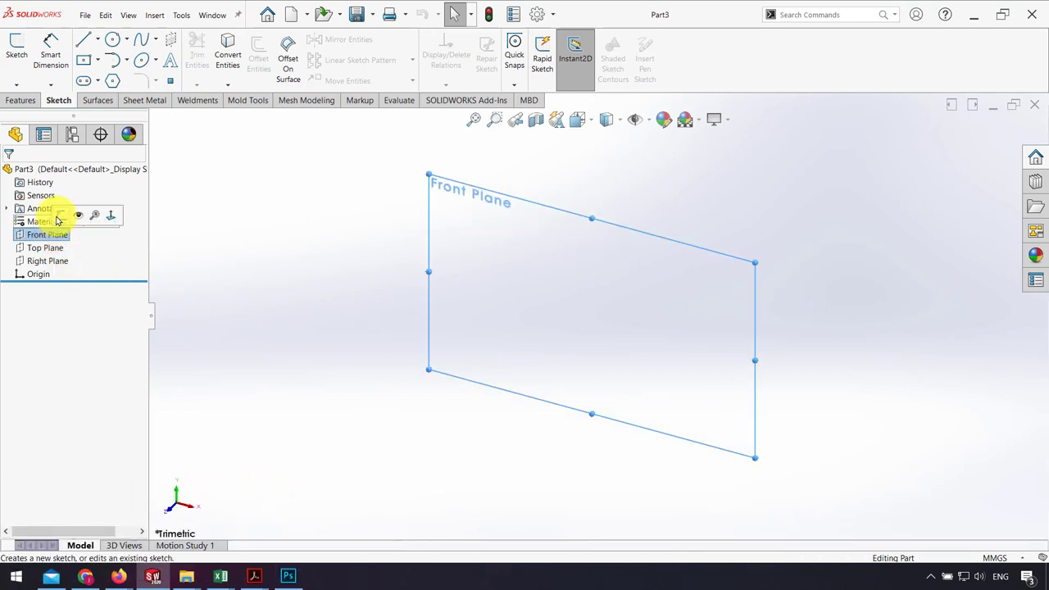
left_click(39, 214)
left_click(83, 40)
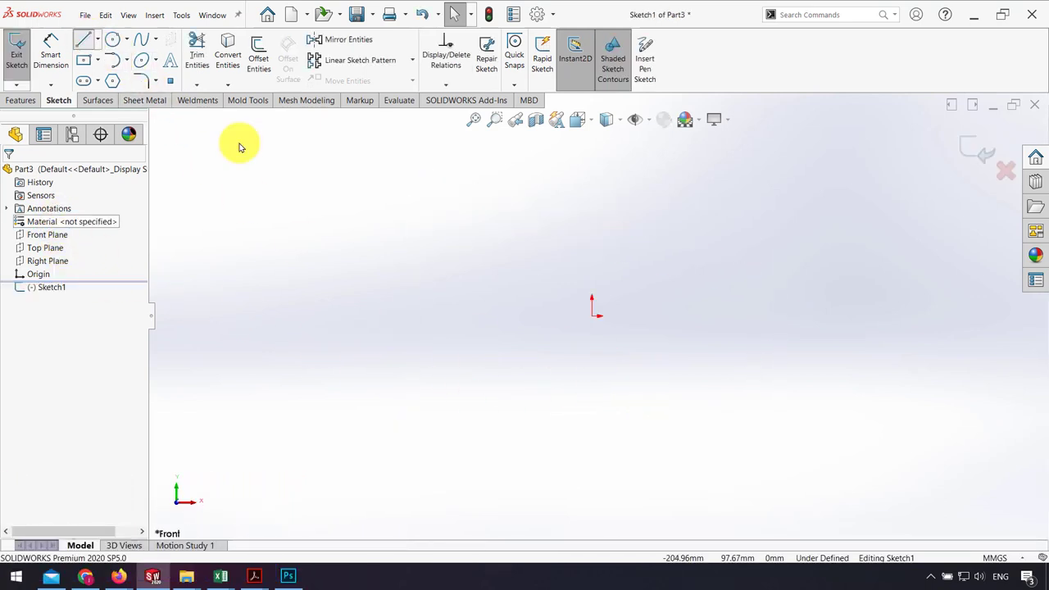
left_click(593, 318)
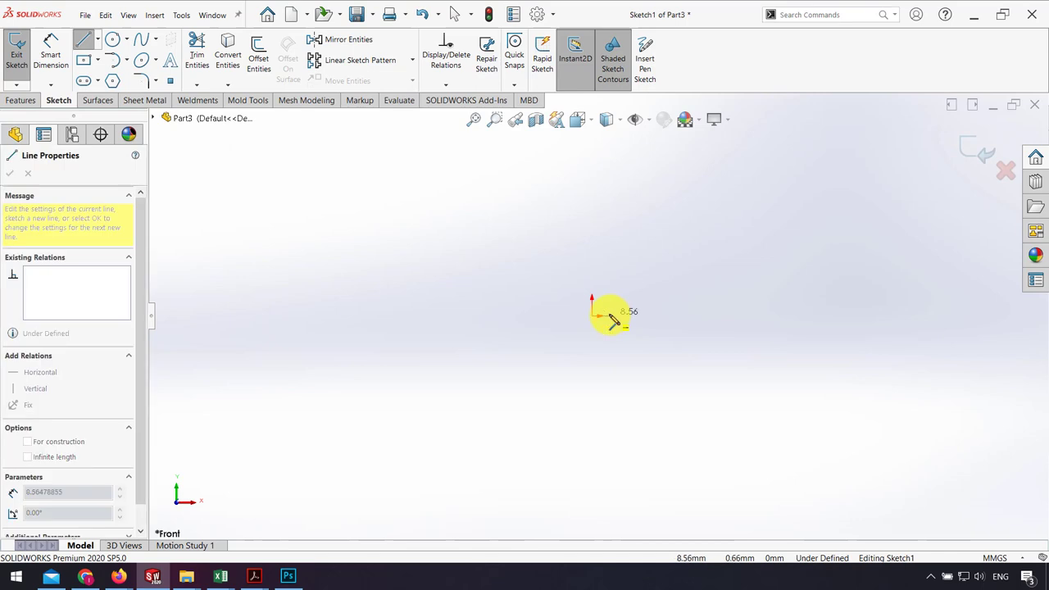
key("Escape")
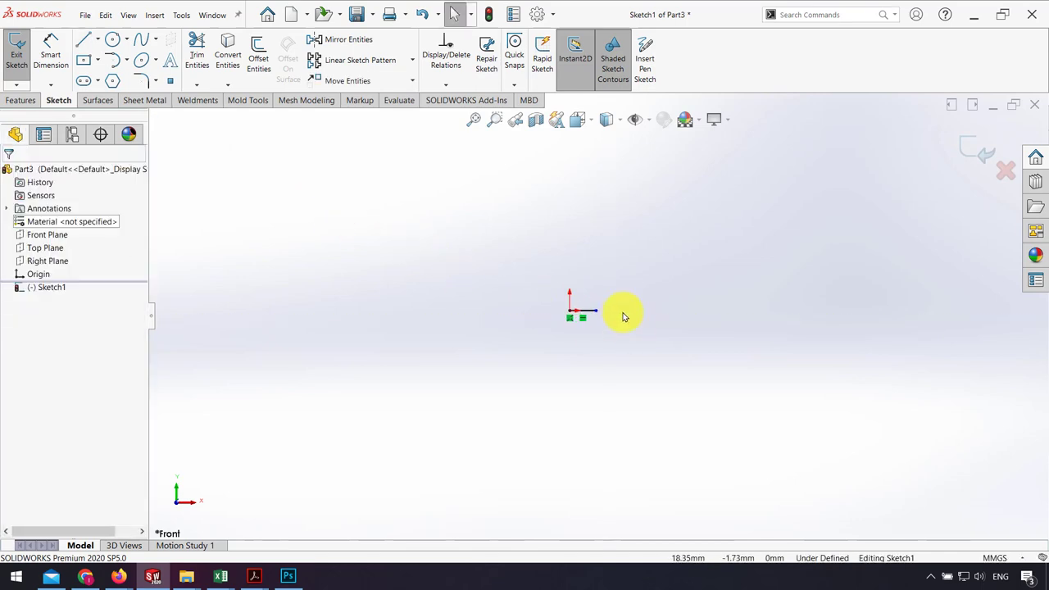
- Dimension the short line to 1 mm
left_click(51, 56)
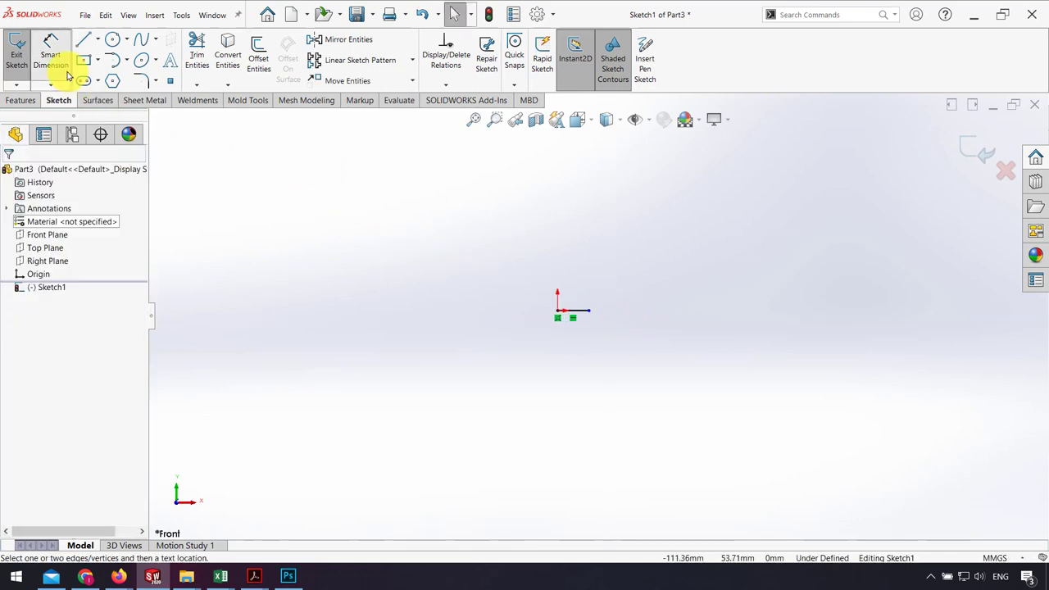
left_click(583, 317)
left_click(573, 353)
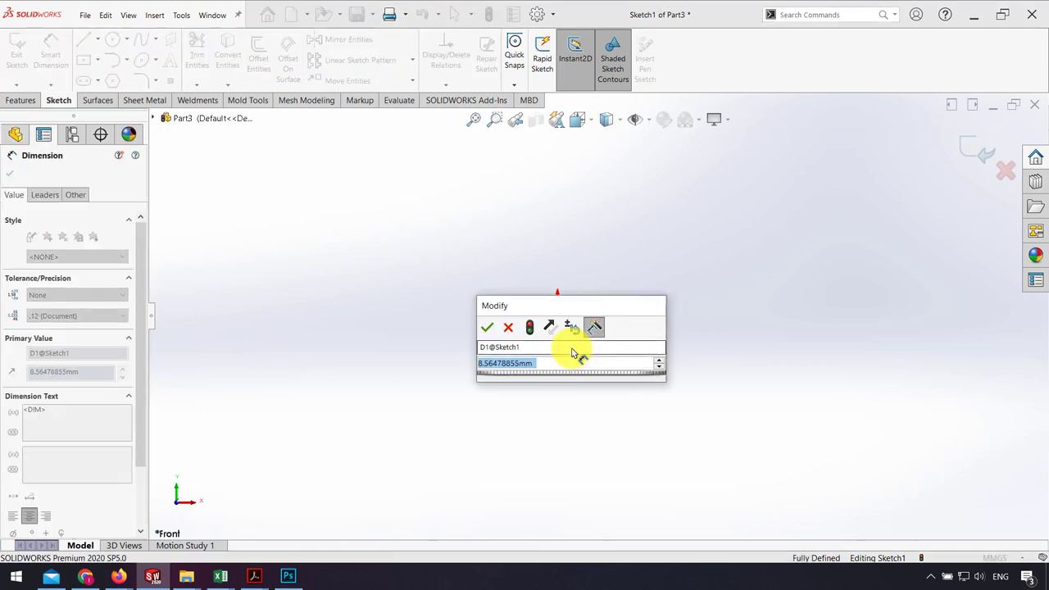
type("1")
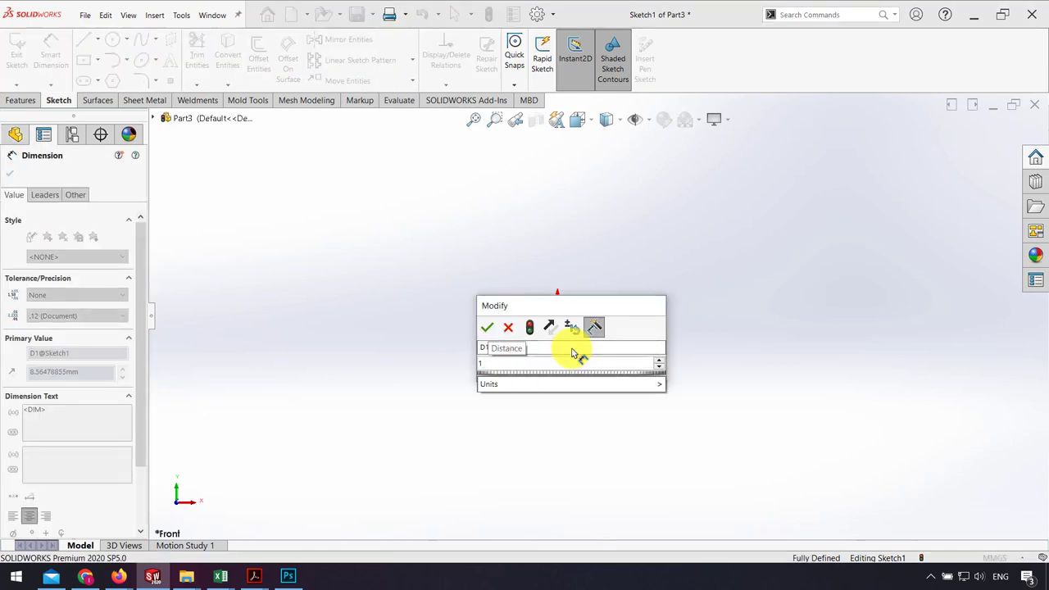
key("Return")
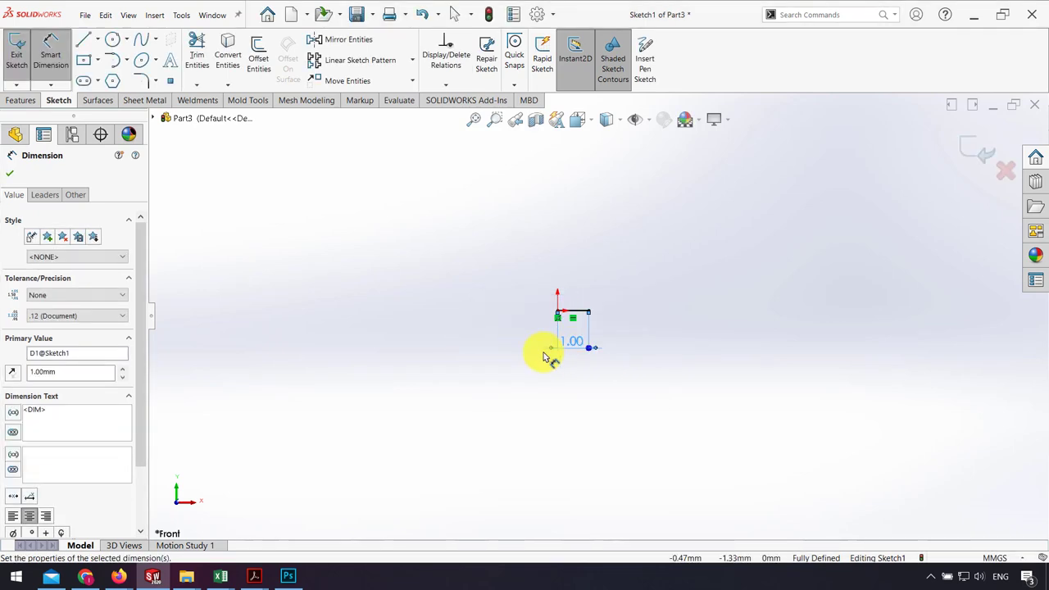
- Draw a three-point arc rising from the line end and a vertical line above it
left_click(127, 60)
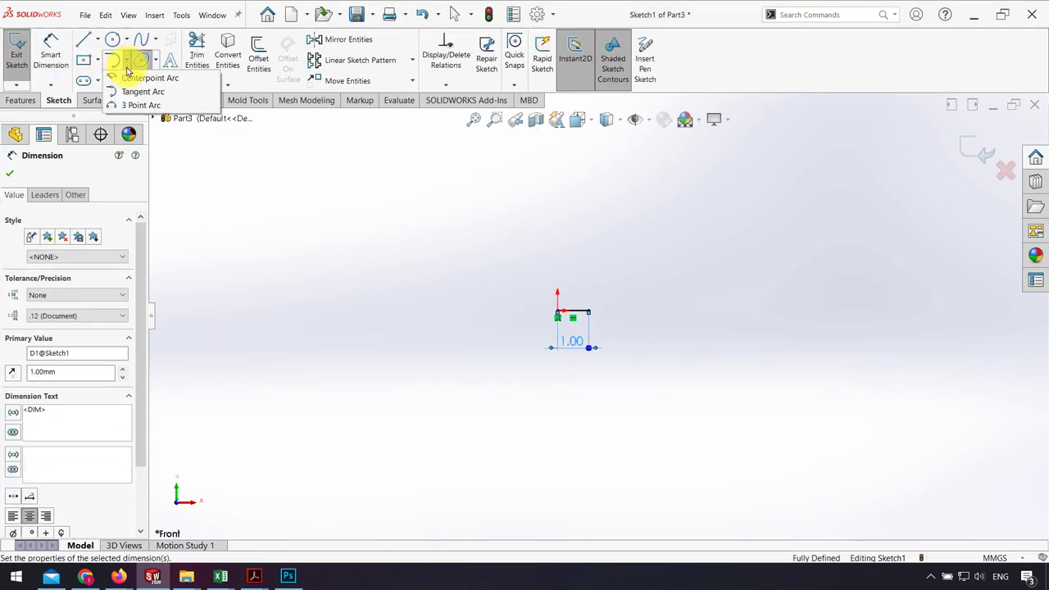
left_click(141, 105)
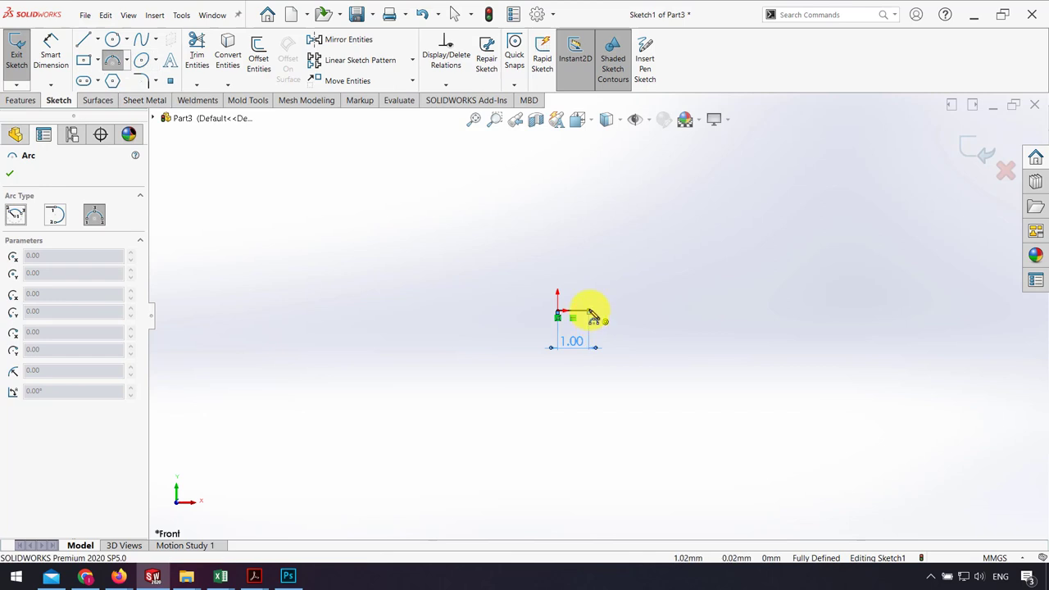
left_click(603, 142)
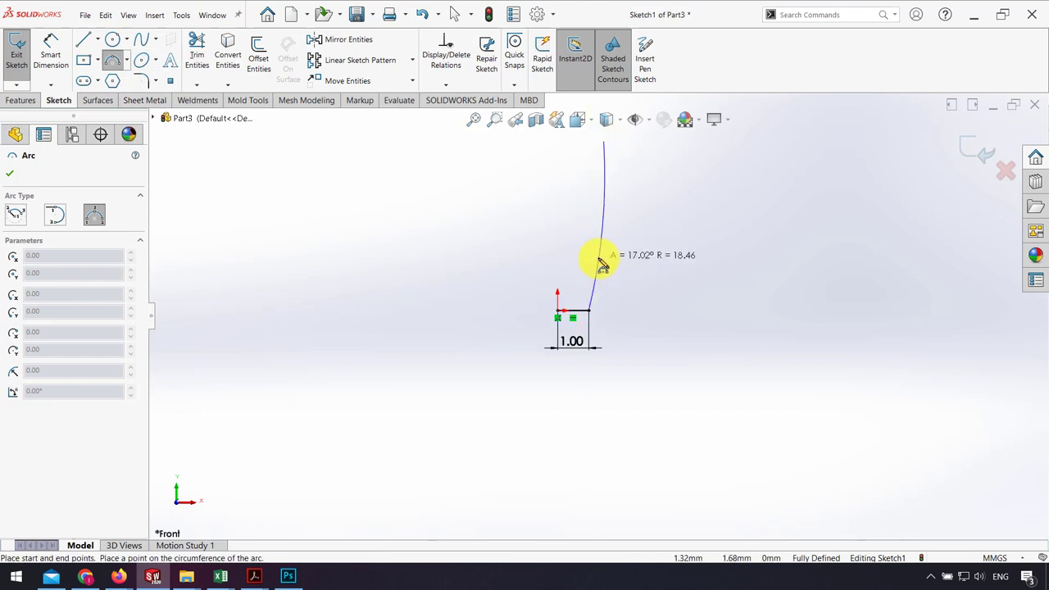
left_click(605, 246)
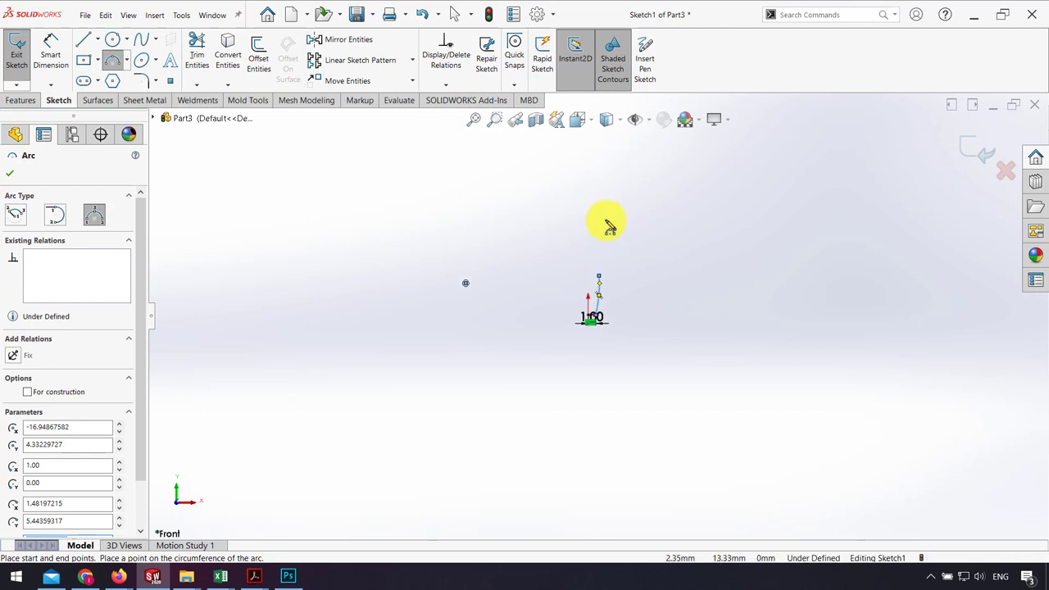
left_click(82, 39)
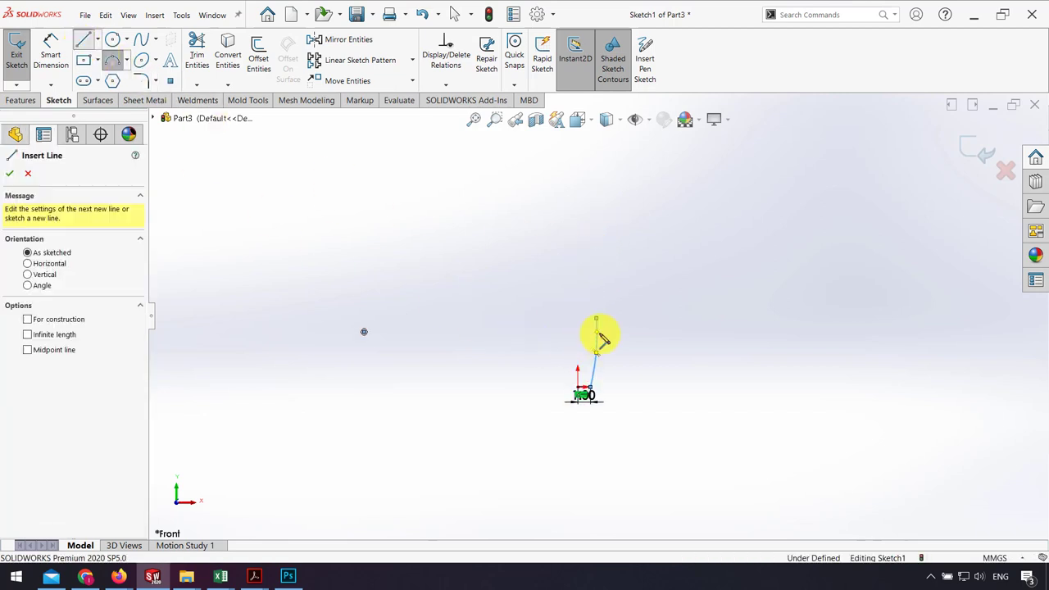
left_click(598, 322)
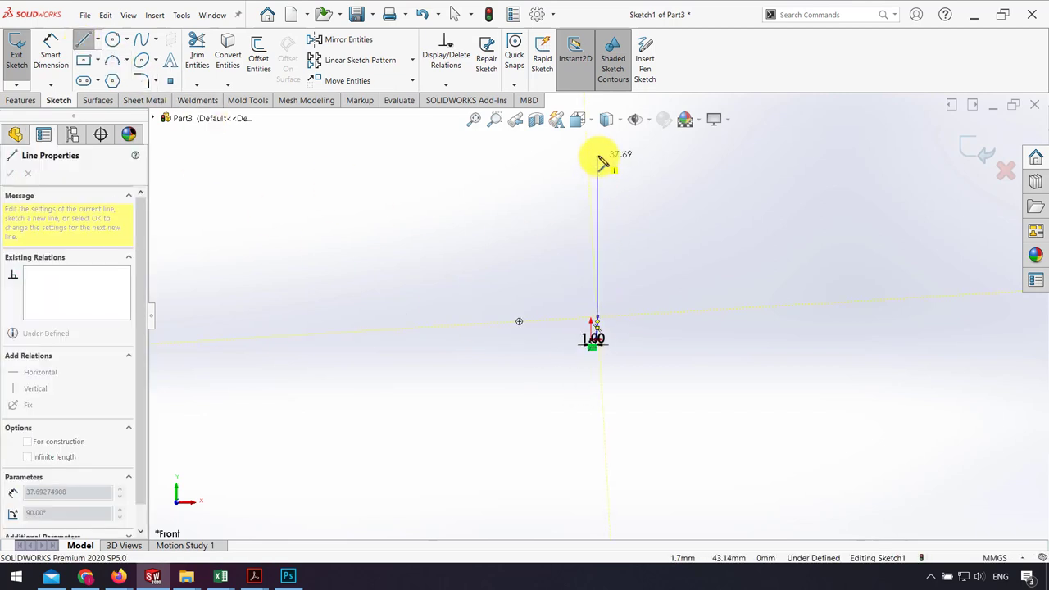
left_click(602, 162)
key("Escape")
- Make the arc tangent to the vertical line
scroll(572, 358, "up", 2)
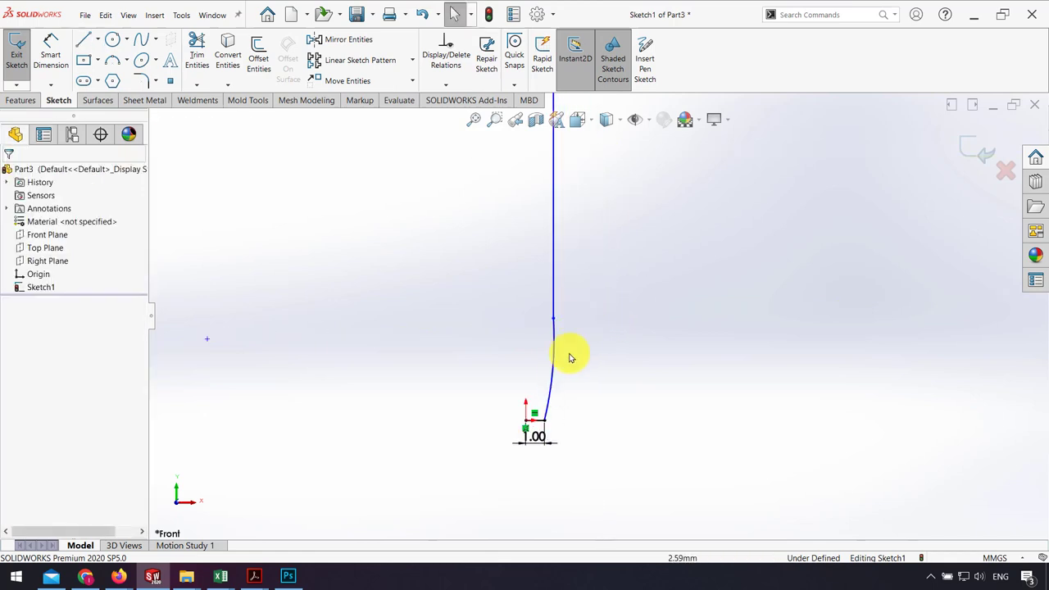
left_click(555, 346)
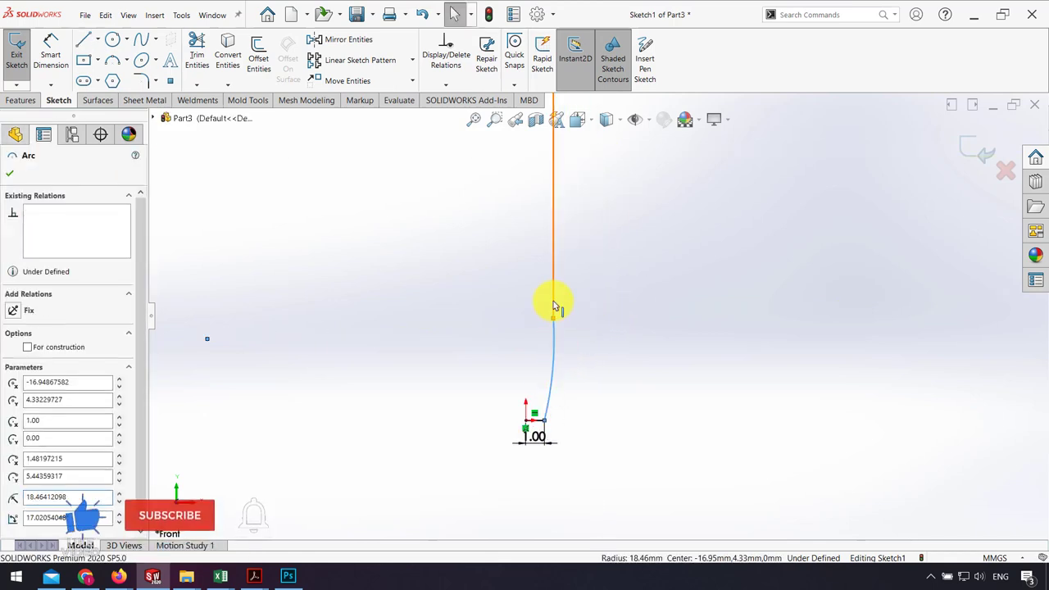
left_click(554, 306, "ctrl")
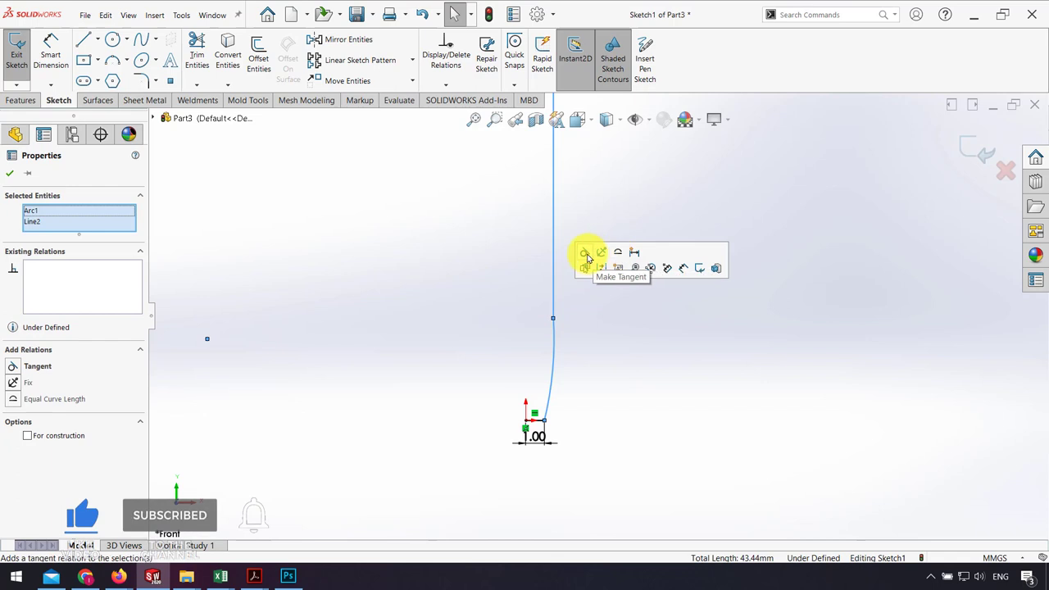
left_click(587, 259)
left_click(592, 339)
scroll(593, 340, "down", 2)
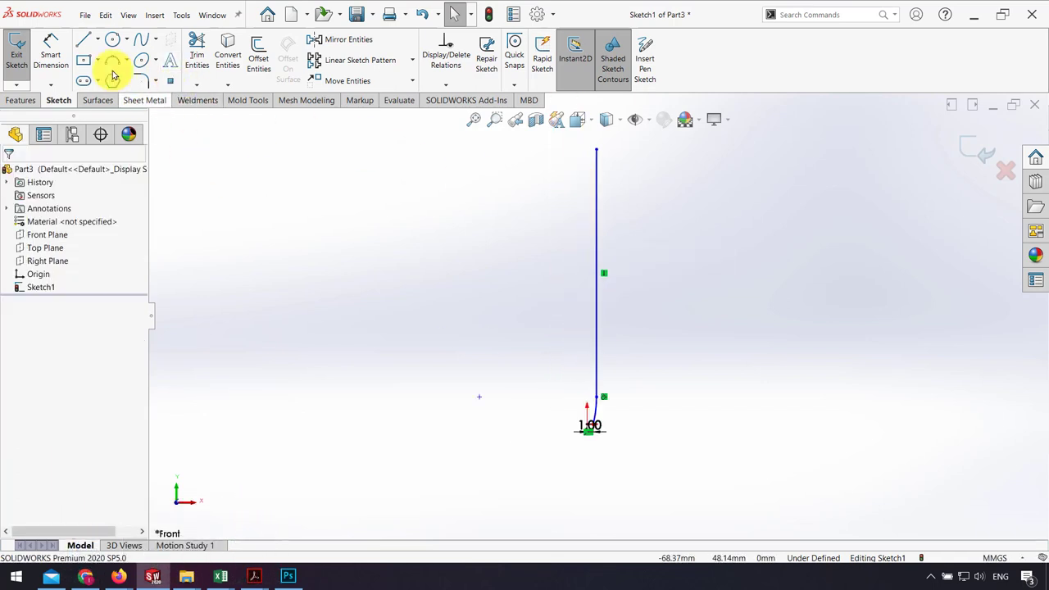
- Draw a line from the vertical line's top down to the origin, closing the profile
left_click(83, 39)
left_click(596, 150)
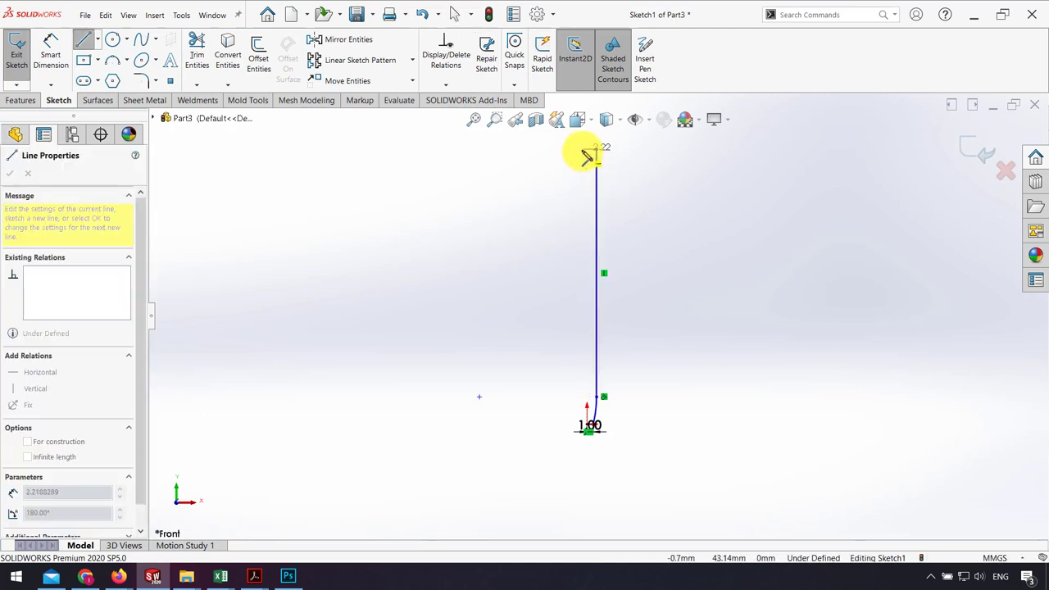
scroll(597, 422, "down", 5)
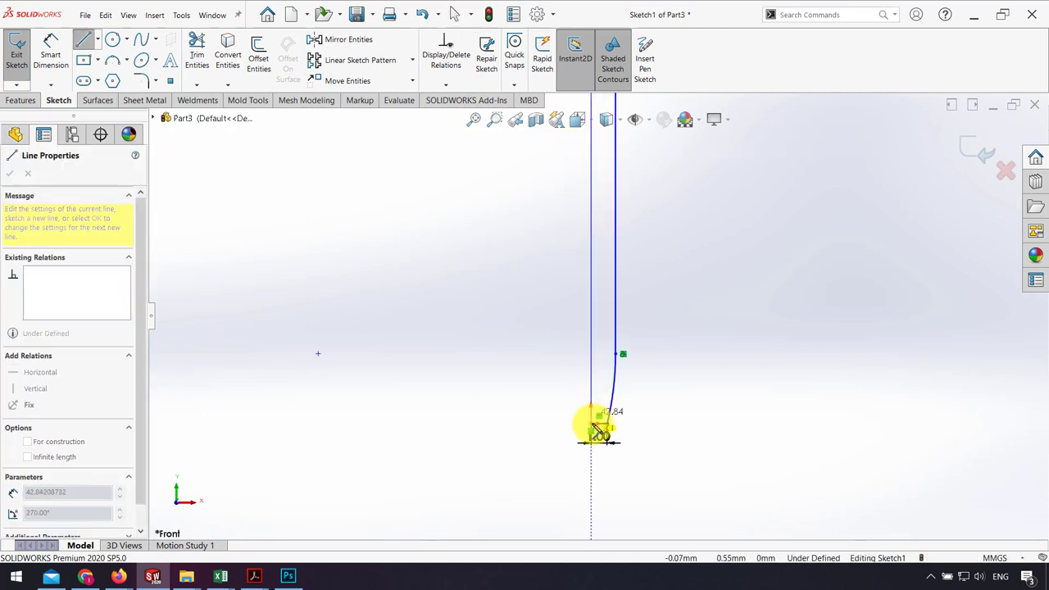
left_click(596, 427)
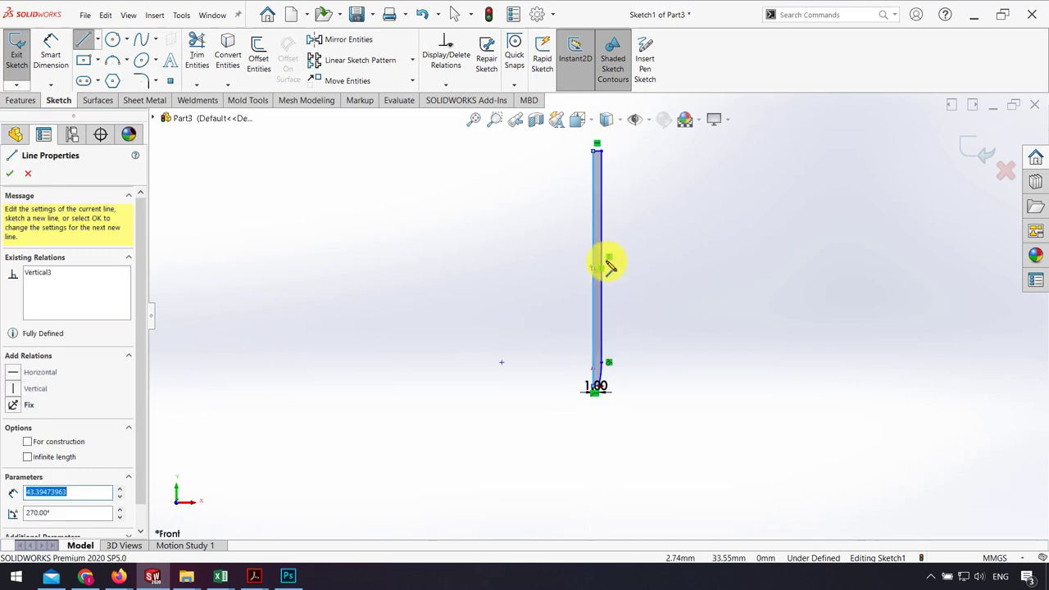
key("Escape")
- Dimension the arc radius to R20 mm
left_click(51, 49)
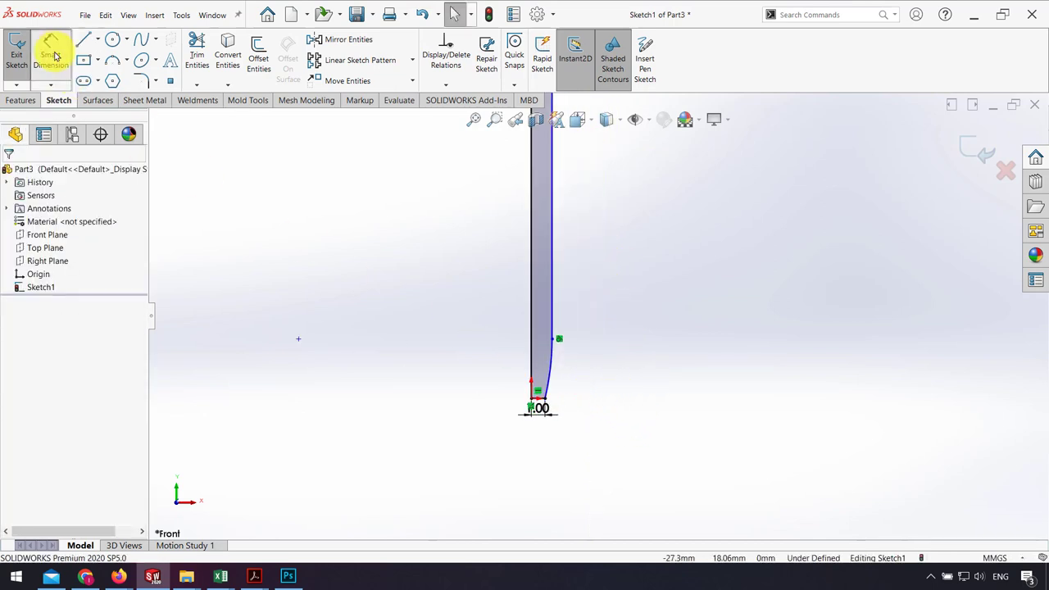
left_click(592, 380)
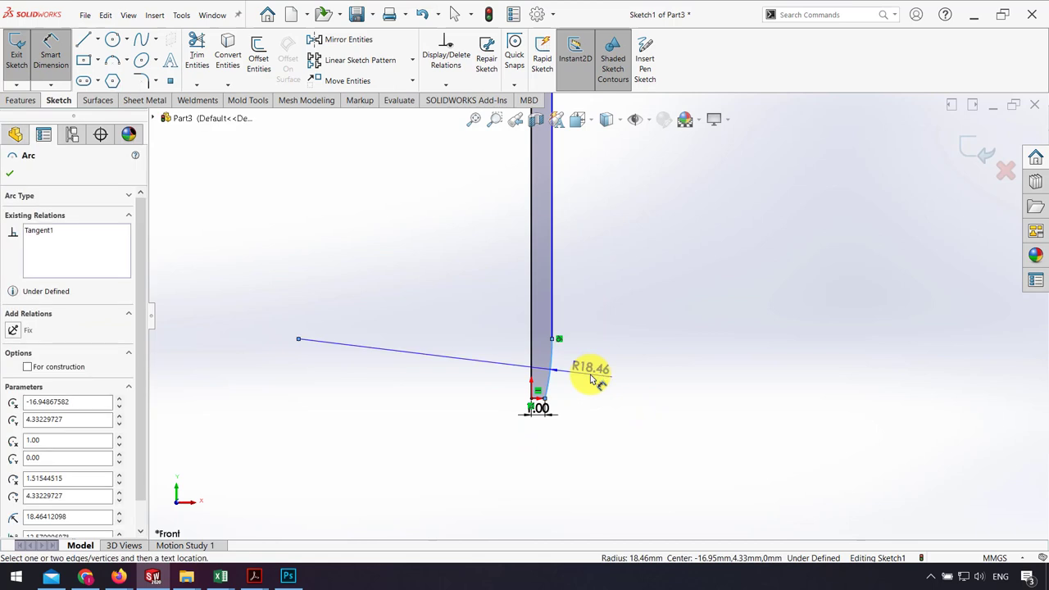
left_click(654, 394)
type("20")
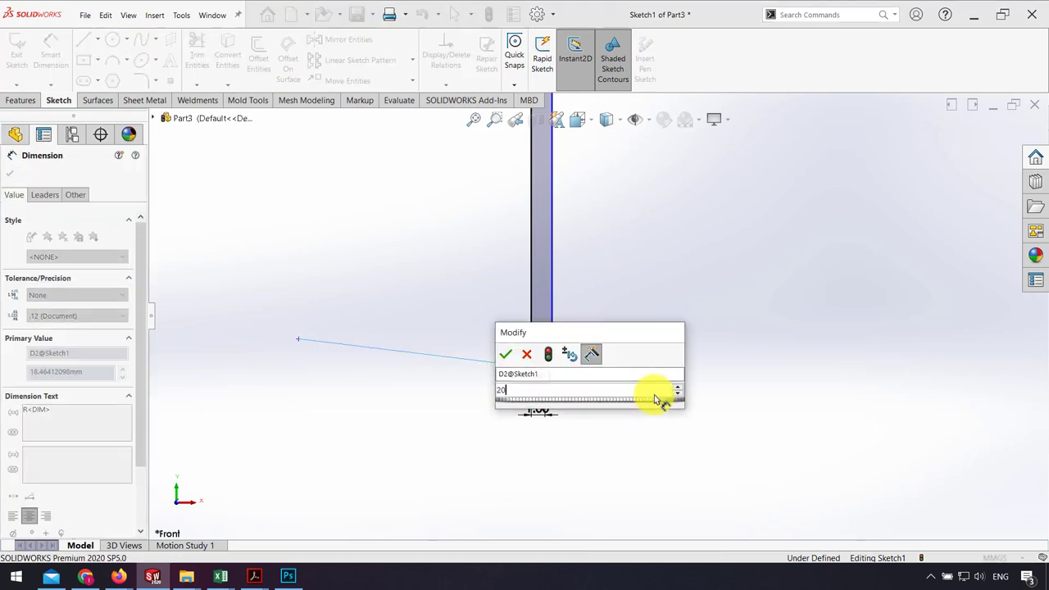
key("Return")
left_click(639, 441)
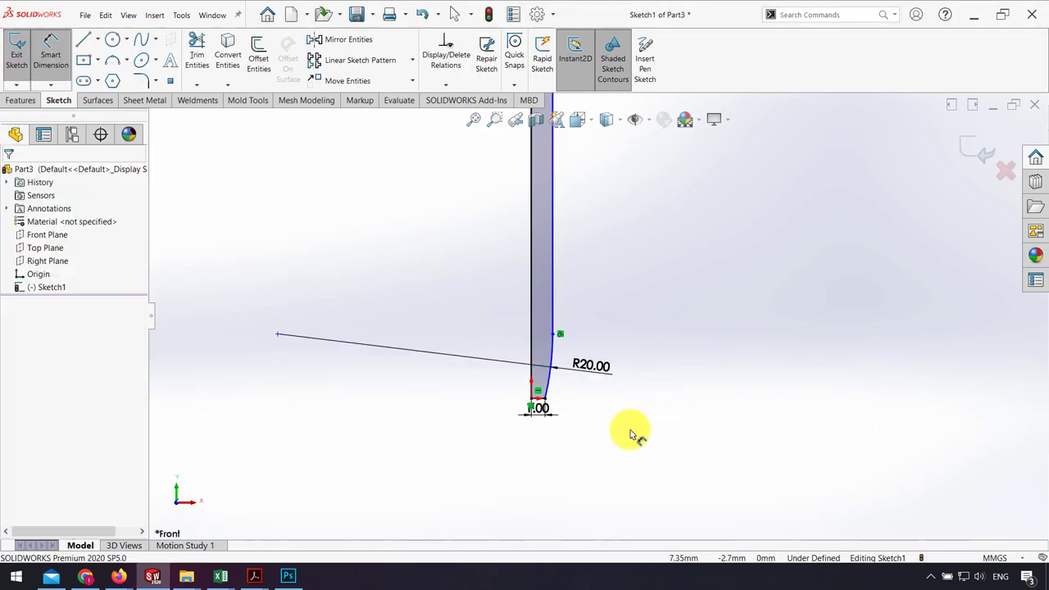
- Set the pen profile's height to 80 mm
scroll(578, 304, "up", 5)
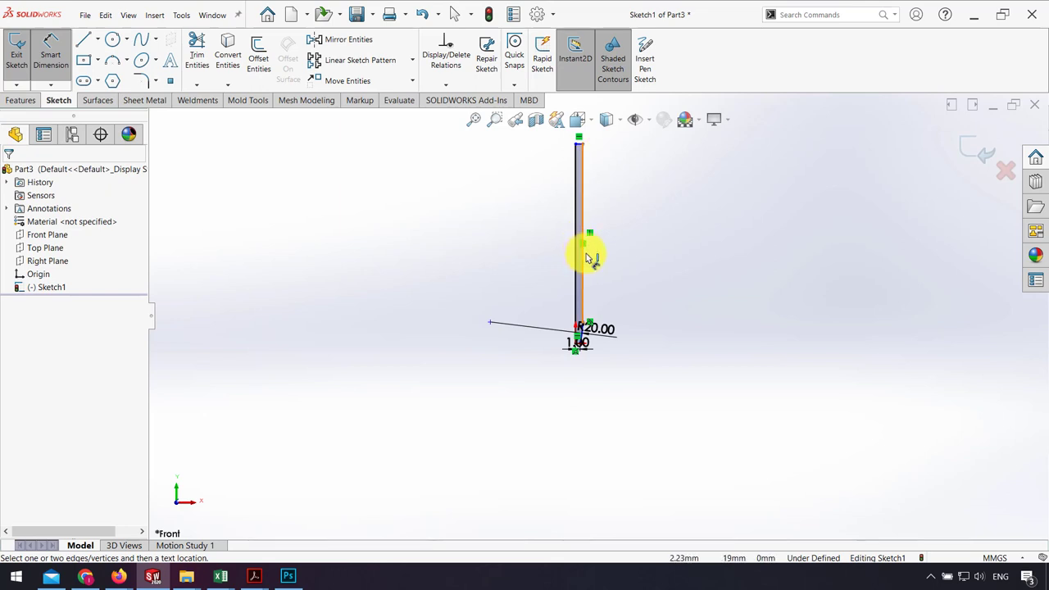
scroll(582, 160, "down", 2)
scroll(584, 183, "down", 3)
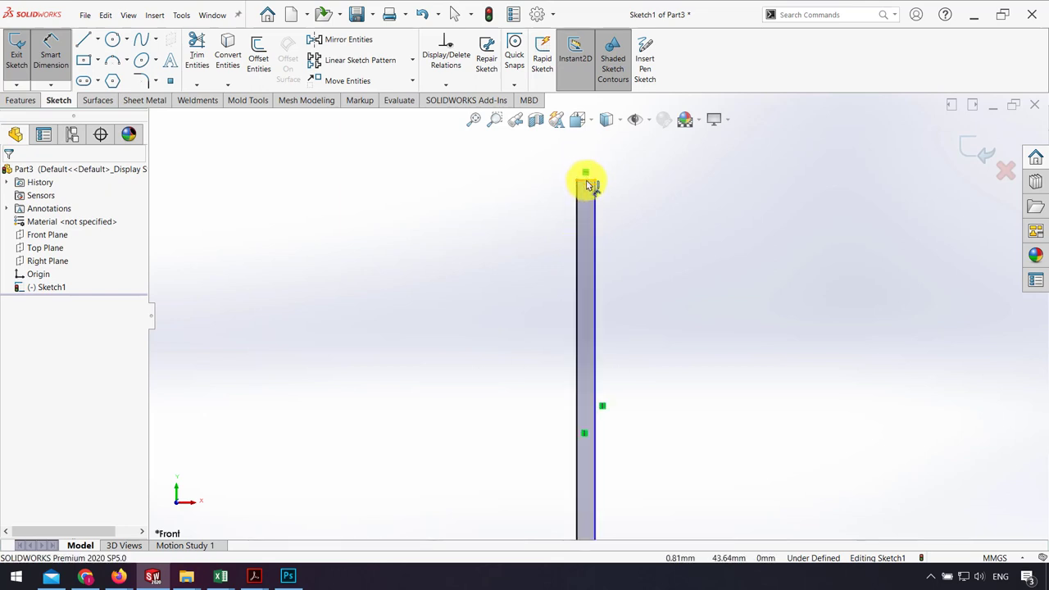
left_click(587, 185)
scroll(614, 471, "up", 3)
scroll(584, 425, "down", 3)
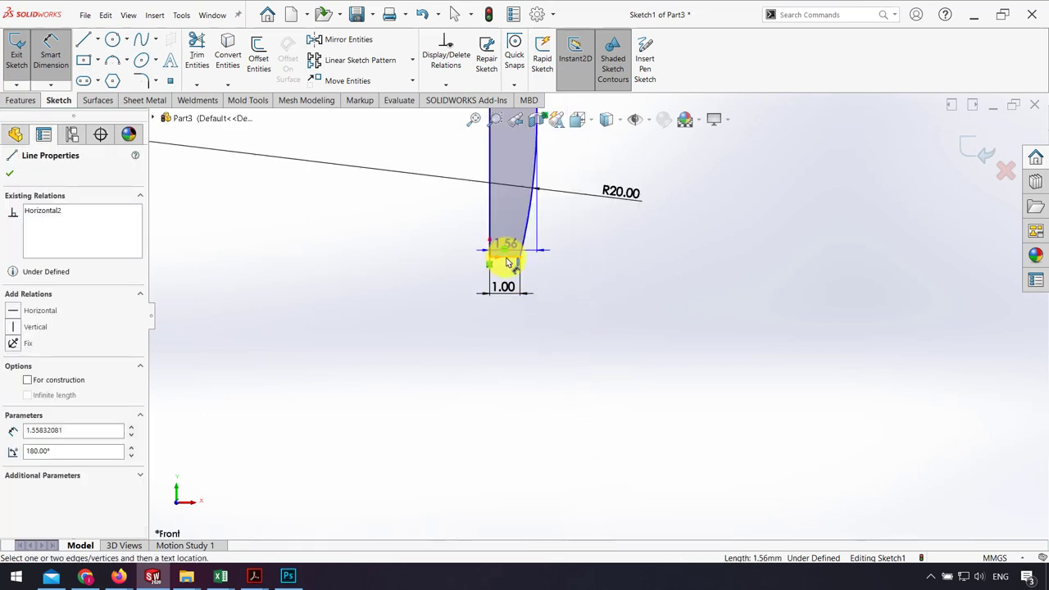
left_click(508, 263)
scroll(590, 246, "up", 3)
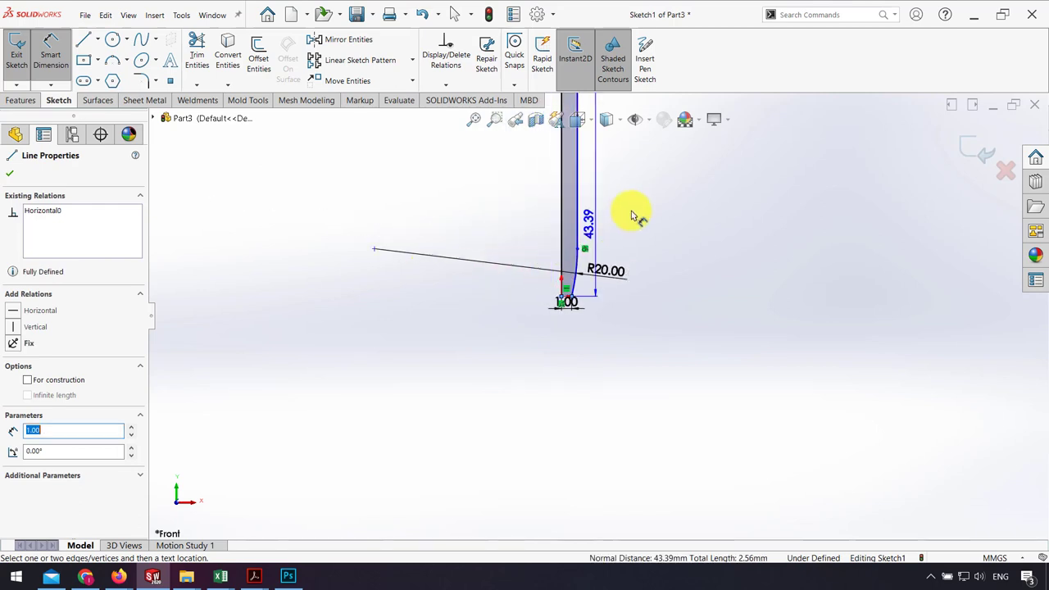
left_click(700, 245)
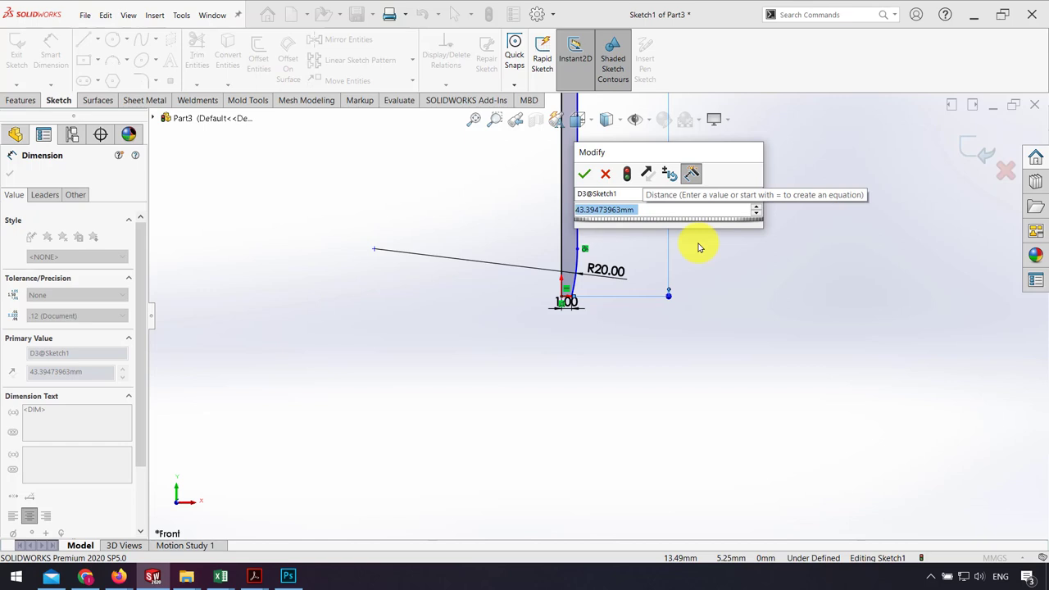
type("80")
key("Return")
scroll(615, 250, "up", 3)
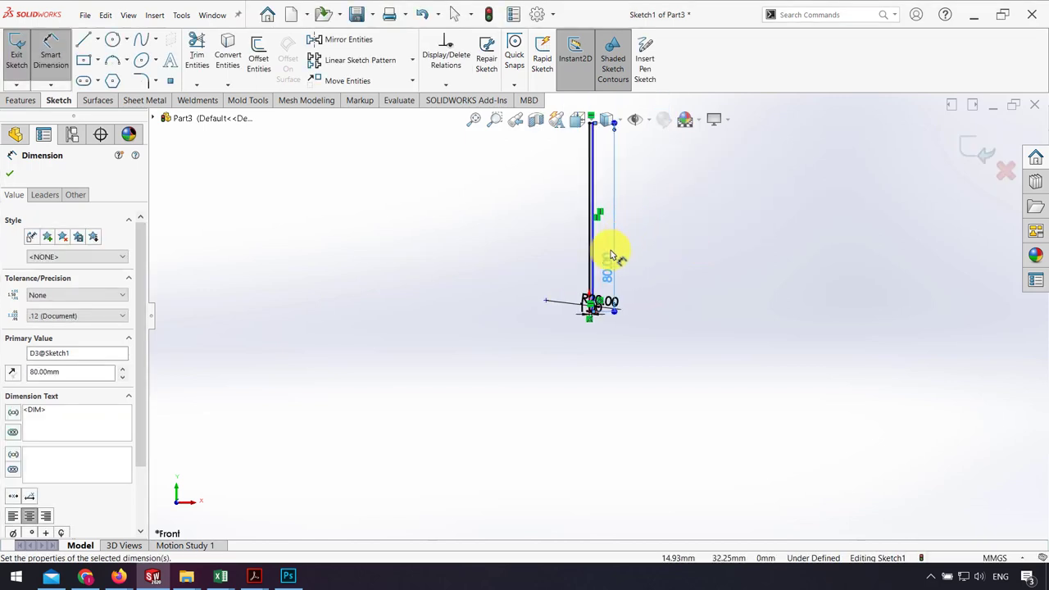
scroll(611, 256, "down", 5)
key("Escape")
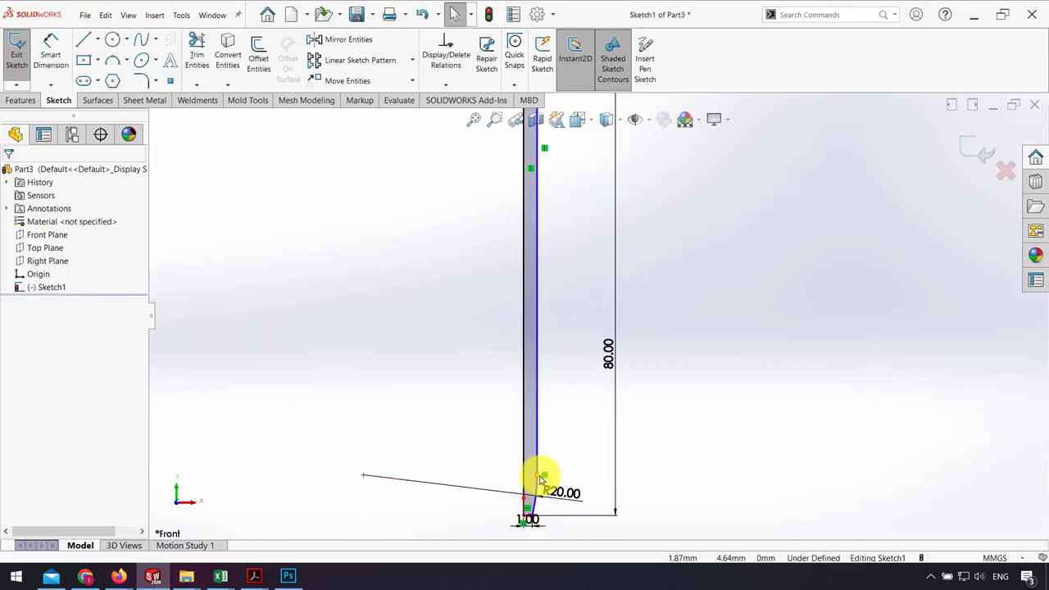
- Drag the spline point to smooth the tip into a gentler taper
left_click_drag(537, 475, 563, 416)
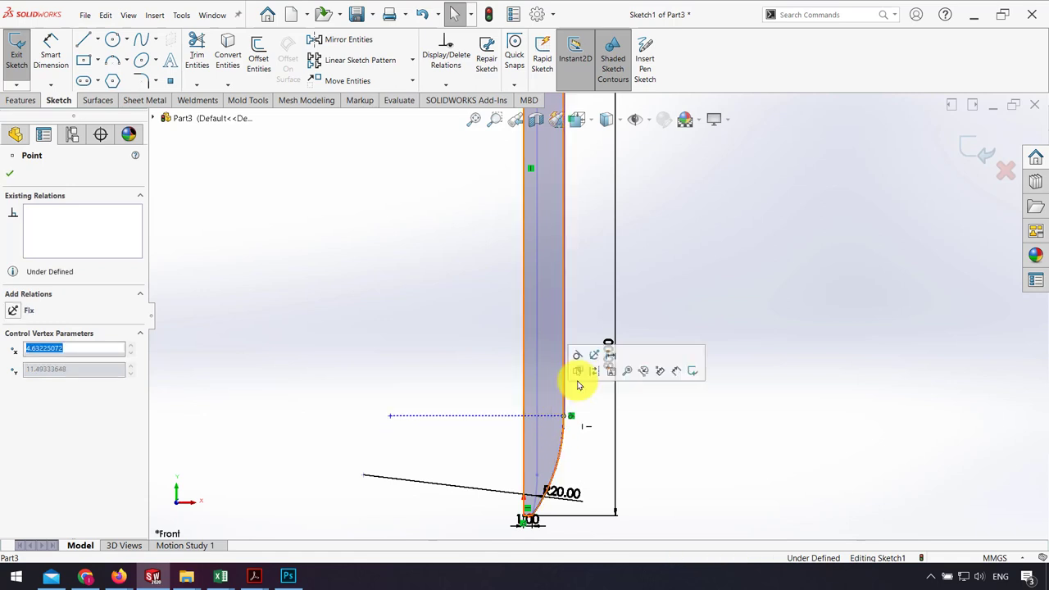
scroll(578, 394, "up", 2)
scroll(589, 395, "down", 2)
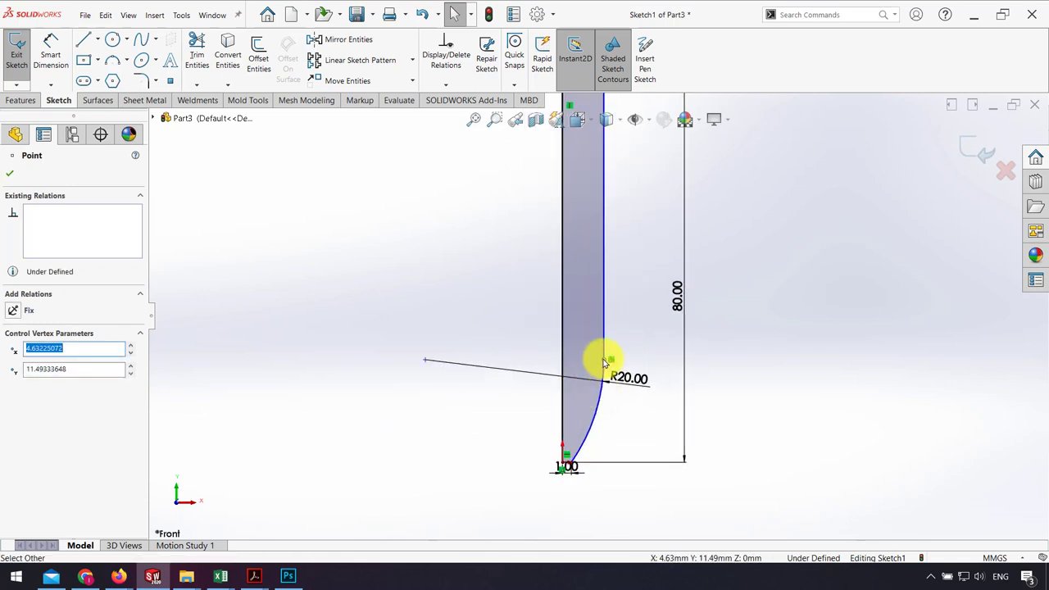
left_click_drag(605, 362, 602, 369)
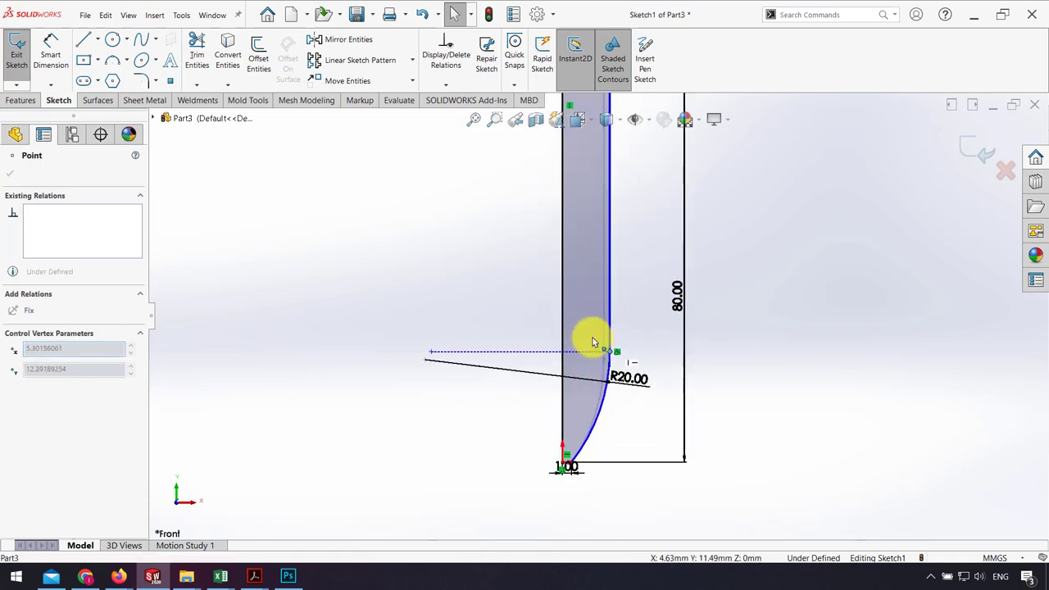
left_click(771, 432)
left_click(51, 51)
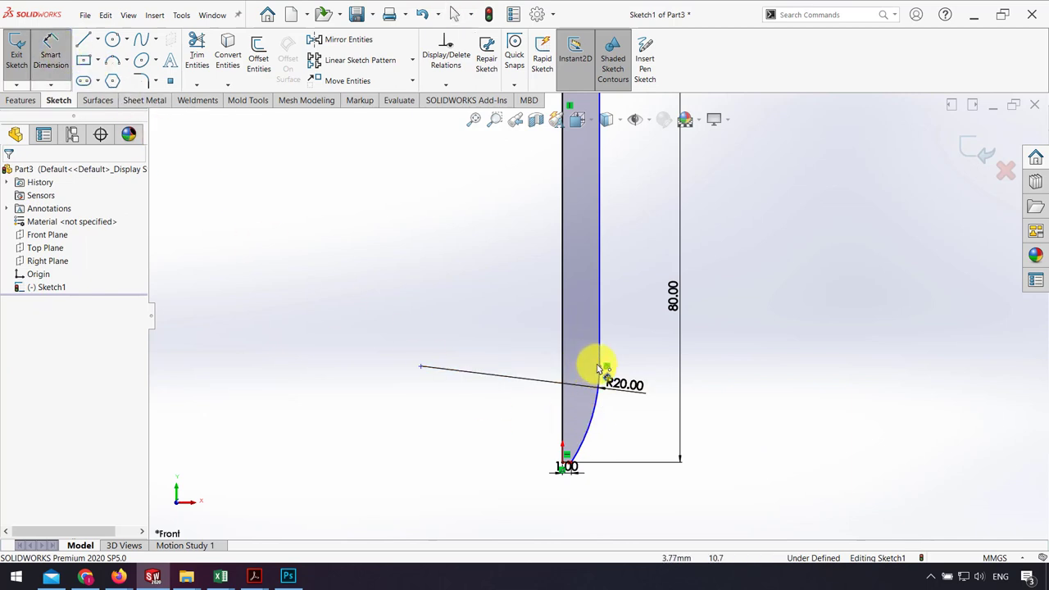
- Dimension the profile's top edge to 4 mm, fully defining the sketch
scroll(605, 164, "up", 3)
scroll(597, 416, "down", 3)
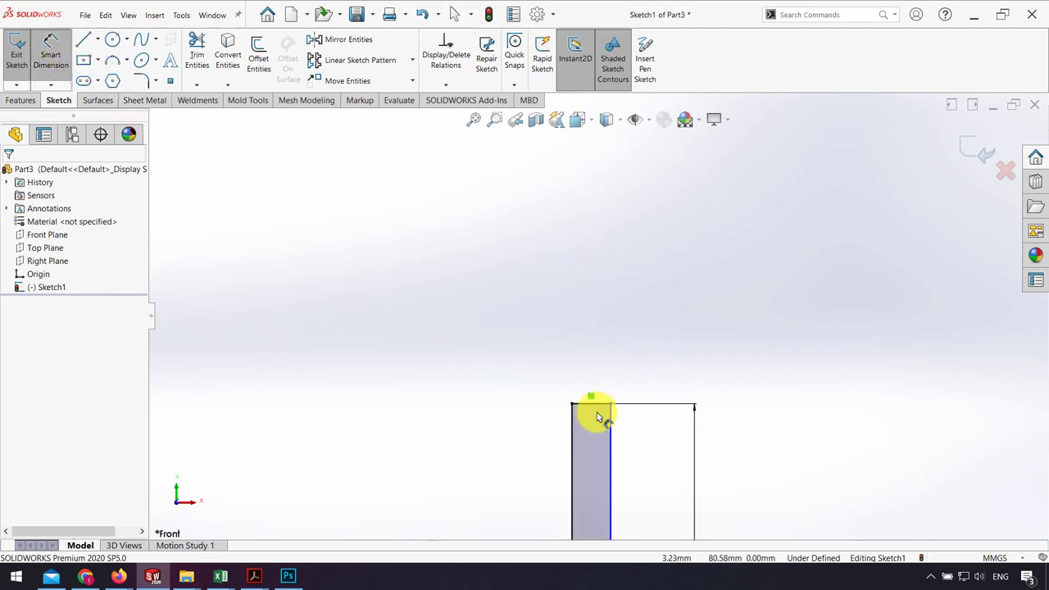
left_click(595, 376)
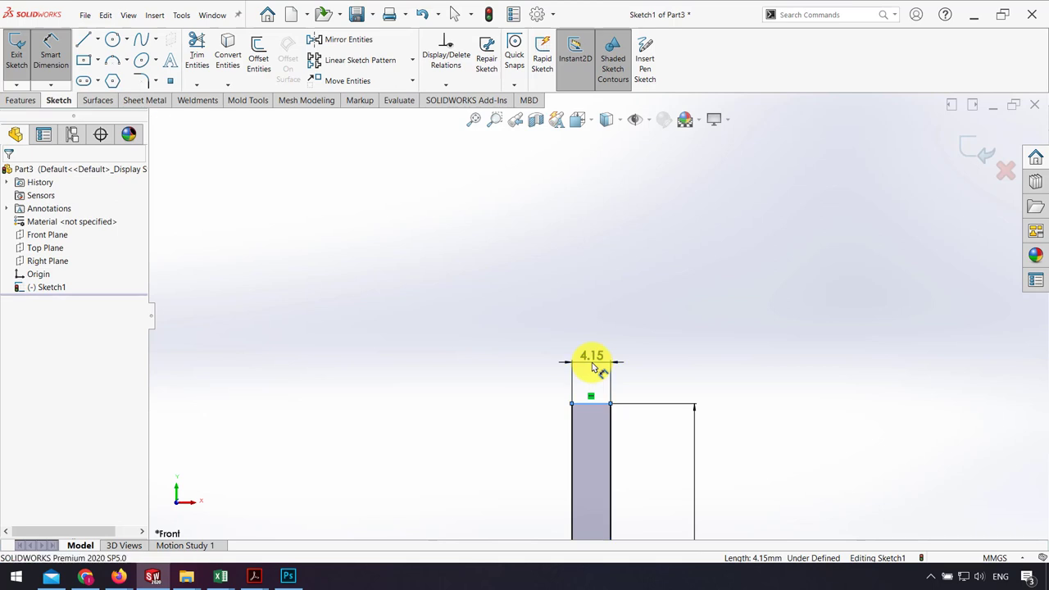
left_click(592, 362)
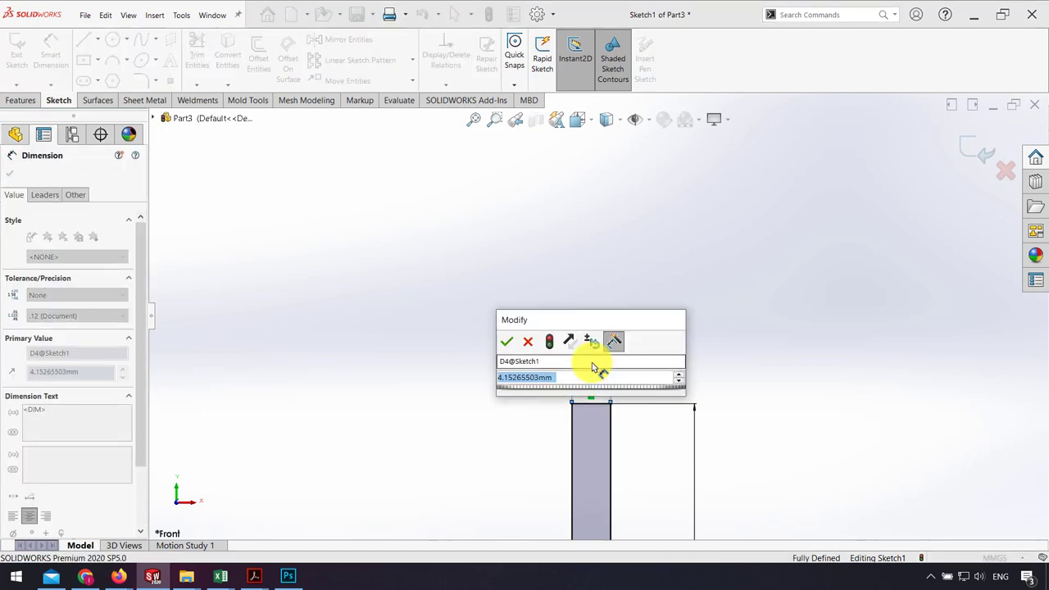
type("4")
key("Return")
scroll(602, 363, "up", 5)
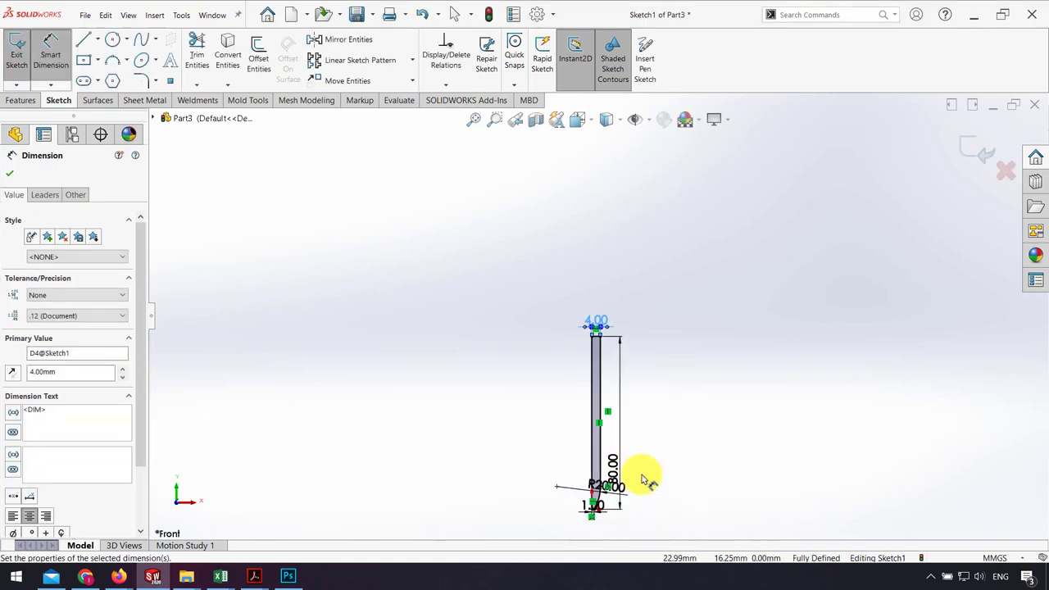
scroll(645, 476, "down", 2)
key("Escape")
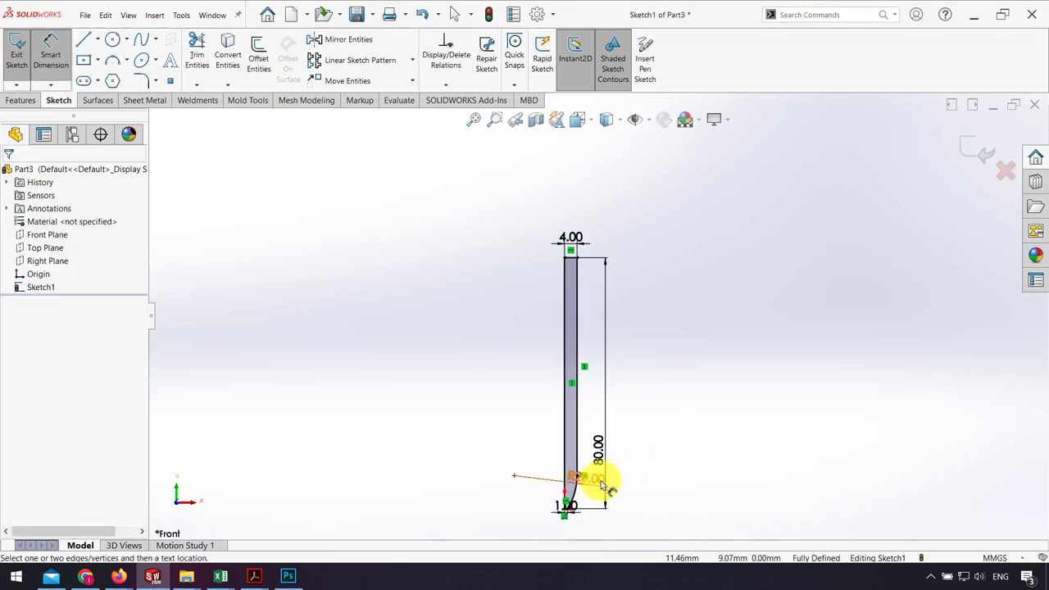
- Move the R20.00 dimension clear of the tip
left_click_drag(595, 478, 473, 460)
left_click(461, 465)
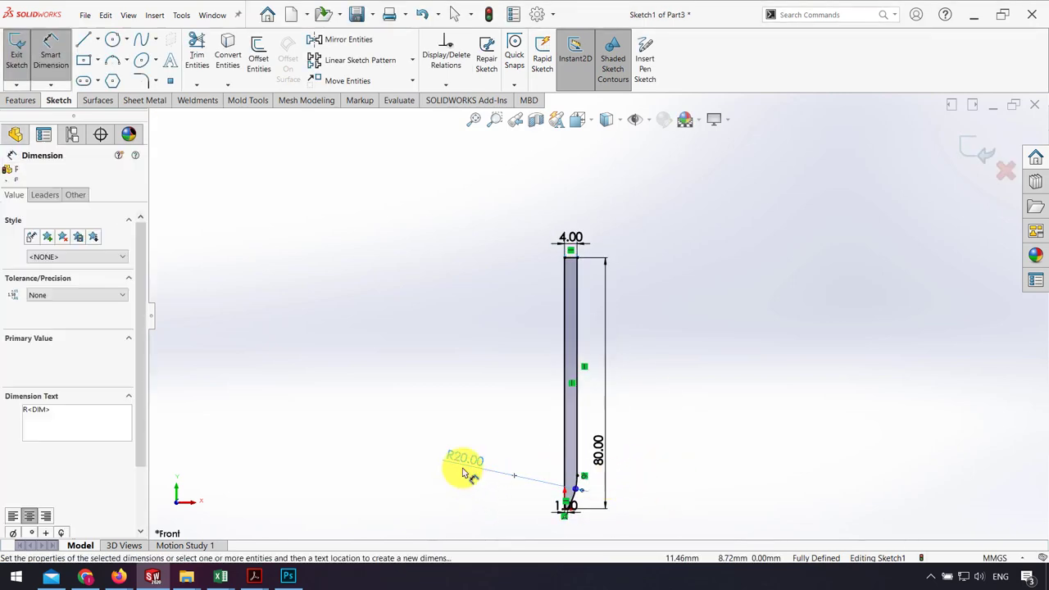
key("Escape")
- Revolve the profile 360° about Line4 into the pen body, then sketch on the Front Plane
left_click(15, 101)
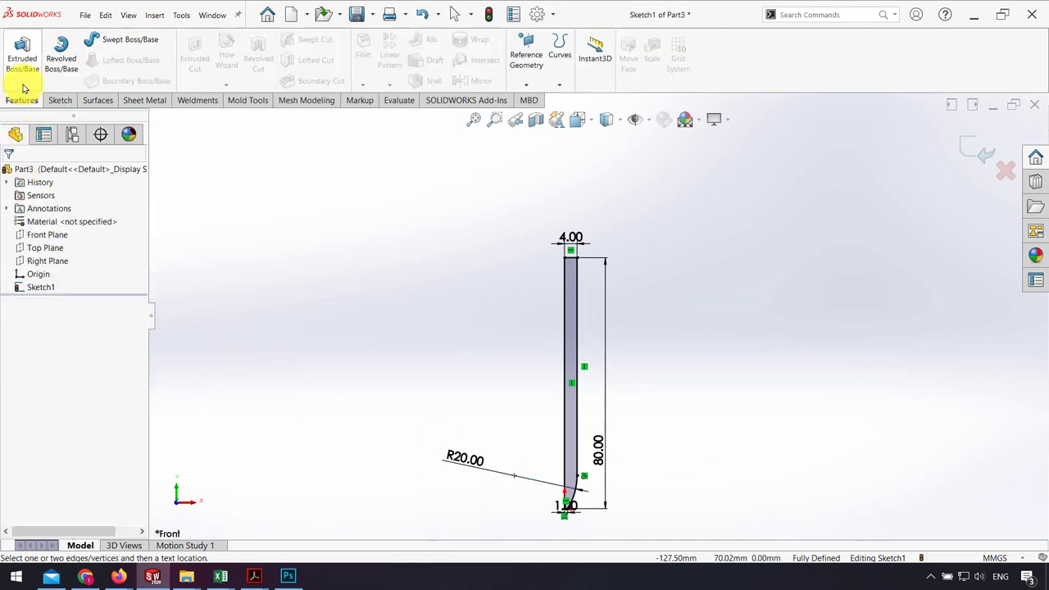
left_click(73, 66)
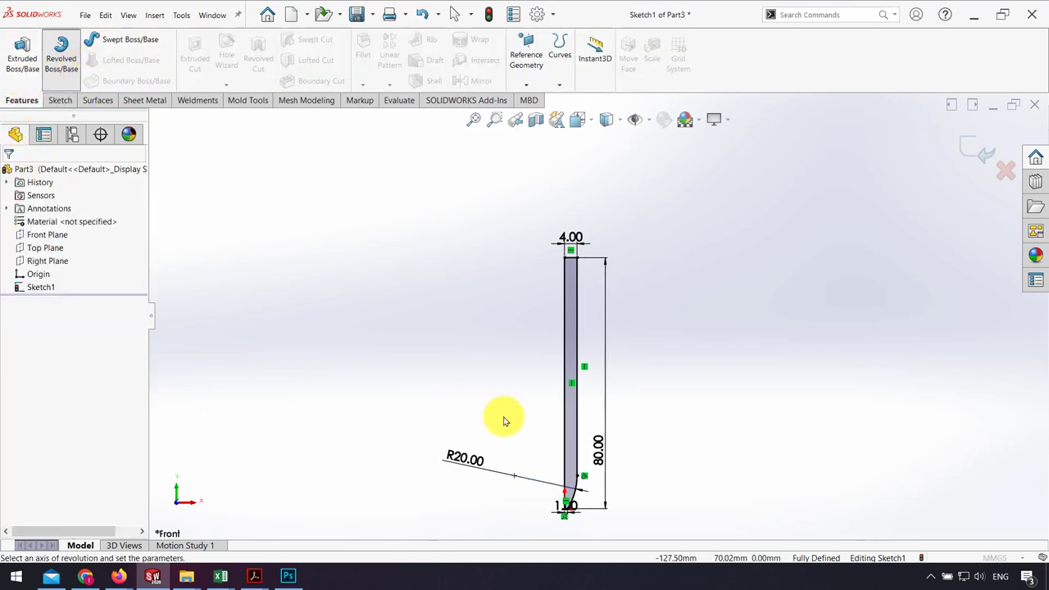
left_click(631, 365)
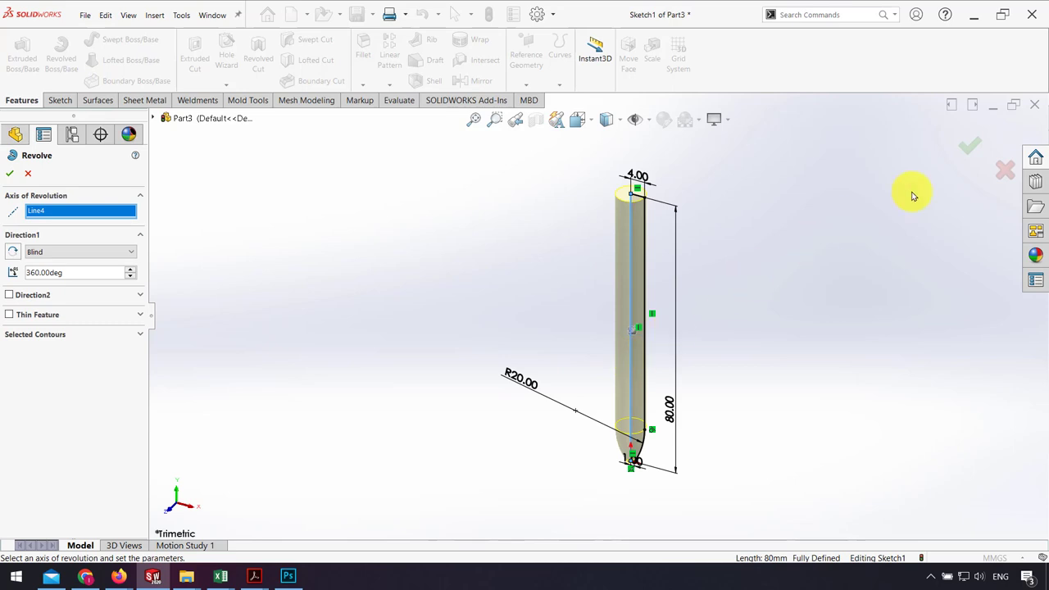
left_click(966, 152)
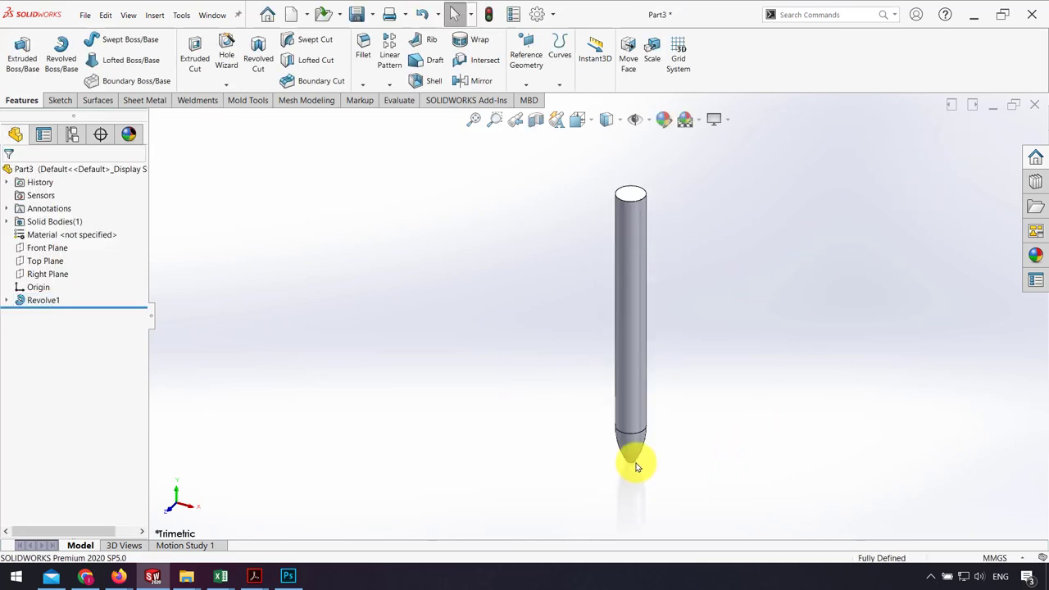
mouse_move(621, 312)
middle_mouse_down()
mouse_move(593, 336)
mouse_move(604, 437)
mouse_move(596, 348)
middle_mouse_up()
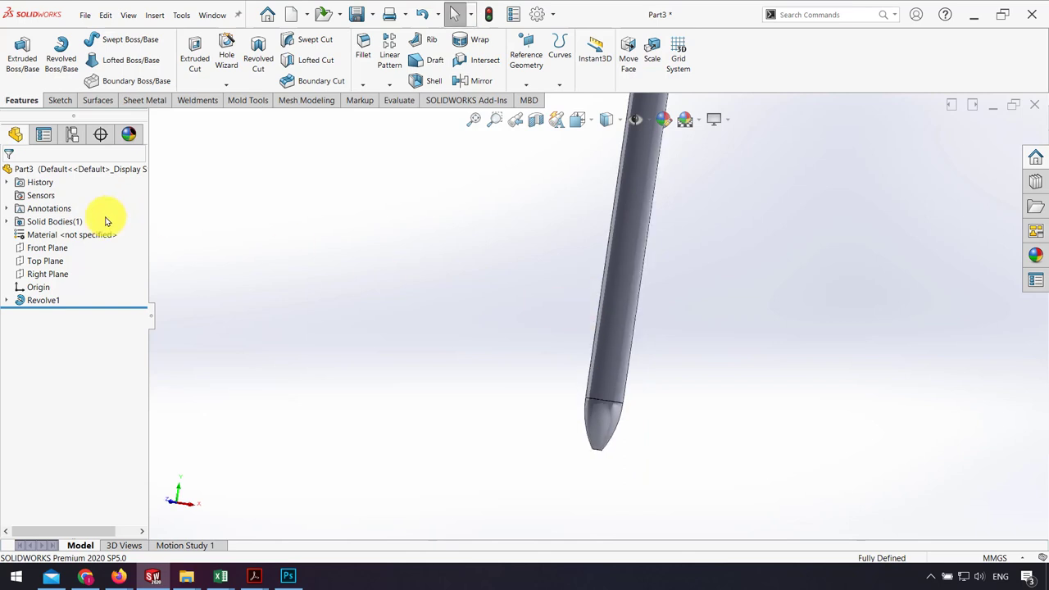
left_click(46, 247)
left_click(71, 229)
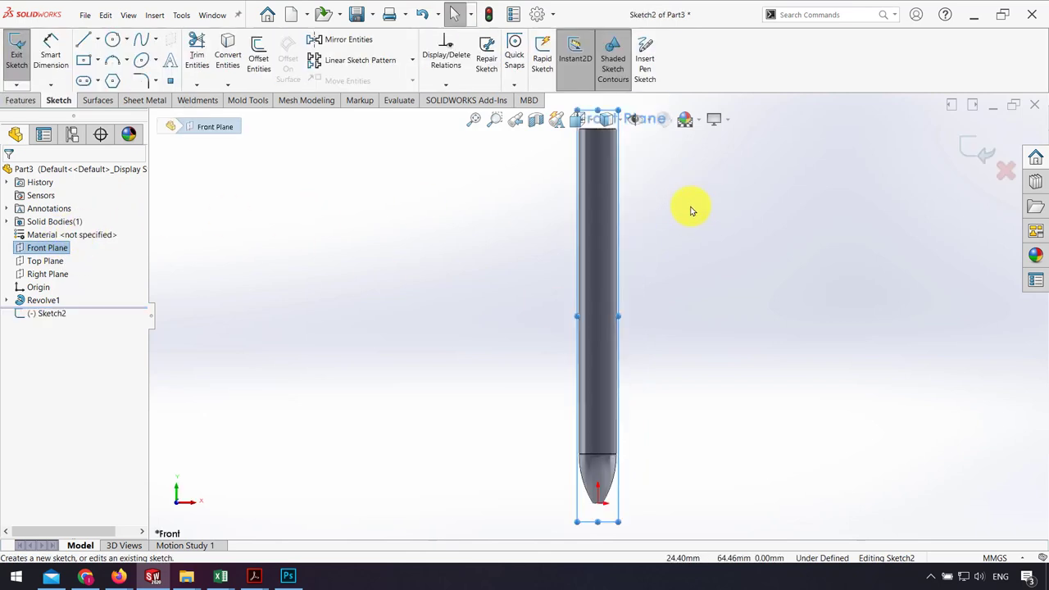
- Draw a short line at the body edge and a long three-point clip curve up its side
left_click(637, 332)
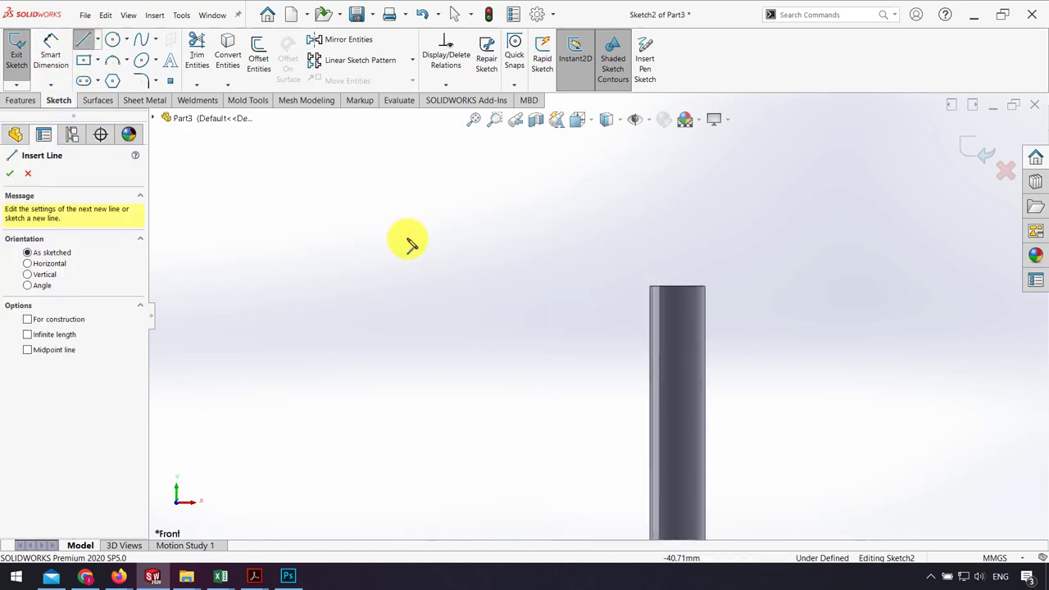
middle_click_drag(709, 440, 647, 382, "ctrl")
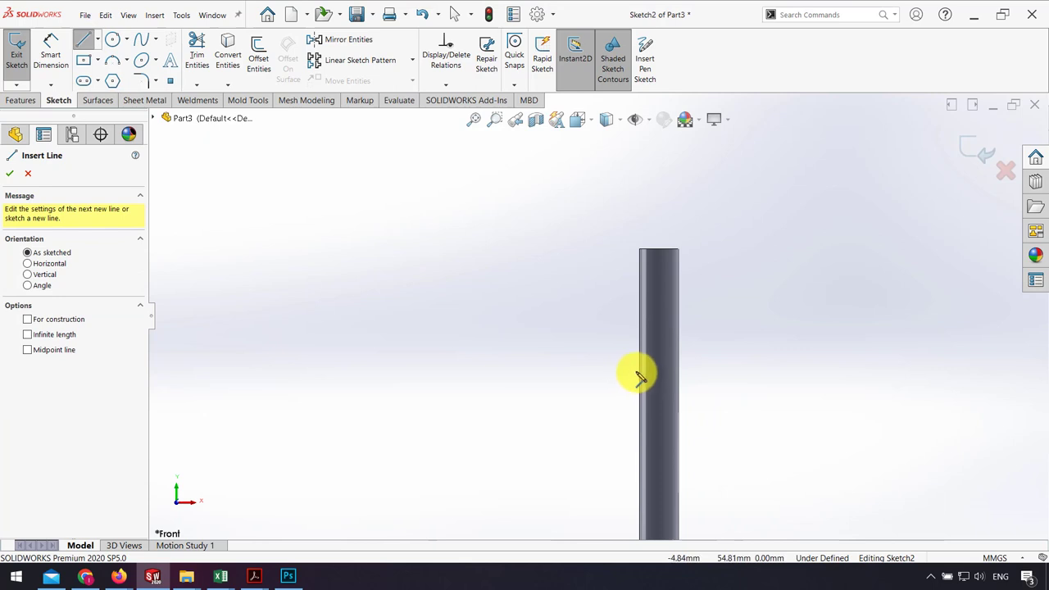
left_click(642, 377)
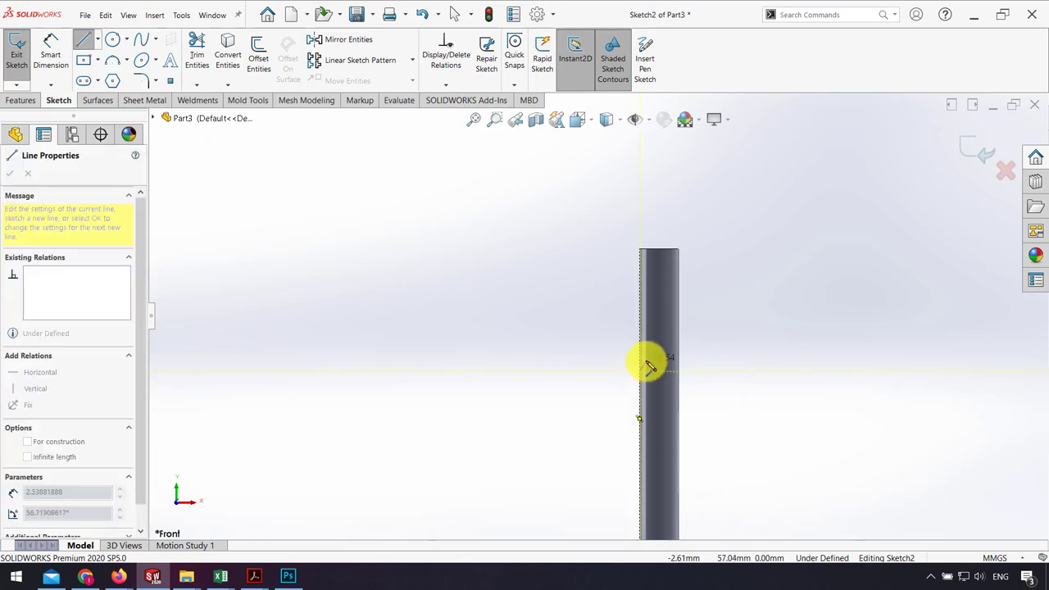
left_click(648, 365)
key("Escape")
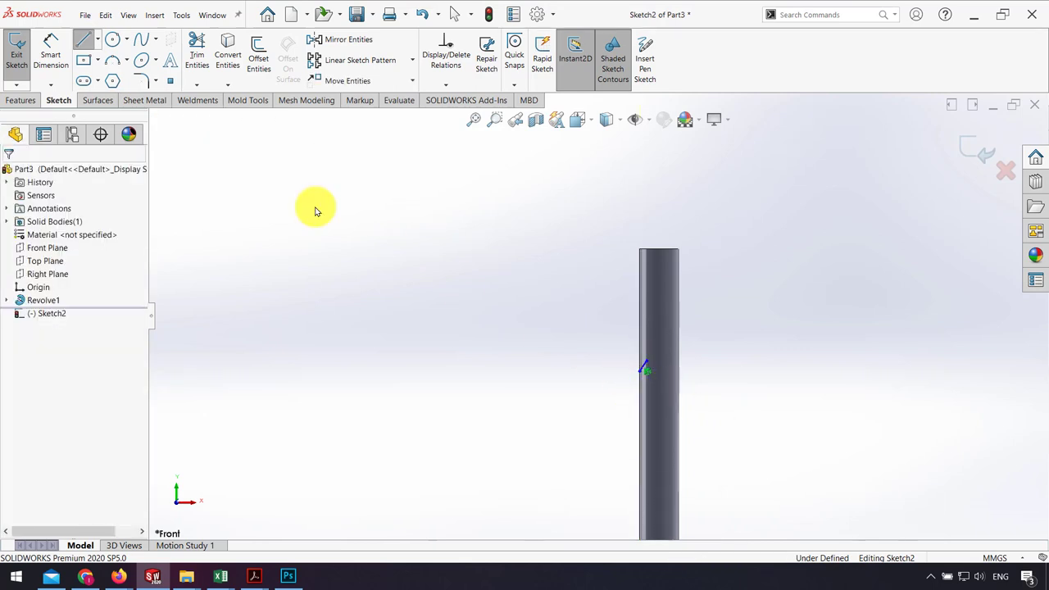
left_click(119, 61)
scroll(656, 352, "down", 3)
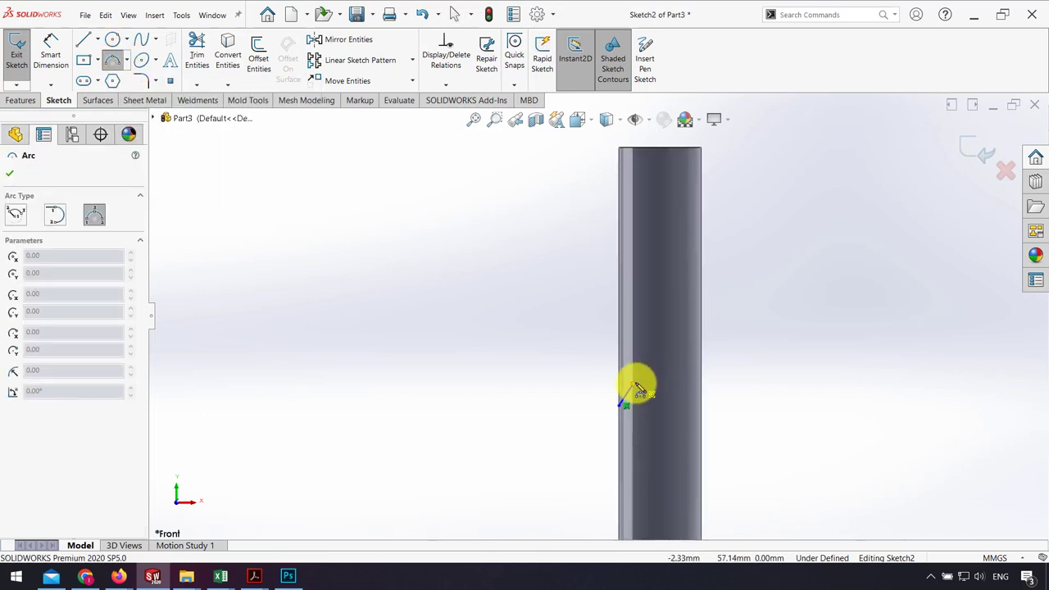
left_click_drag(625, 396, 654, 156)
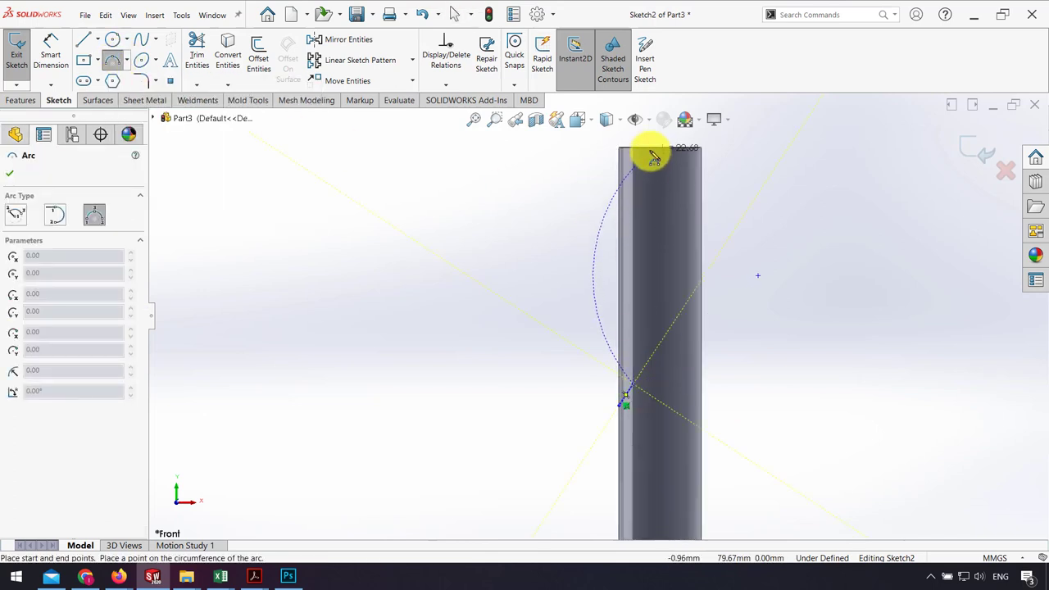
left_click(638, 265)
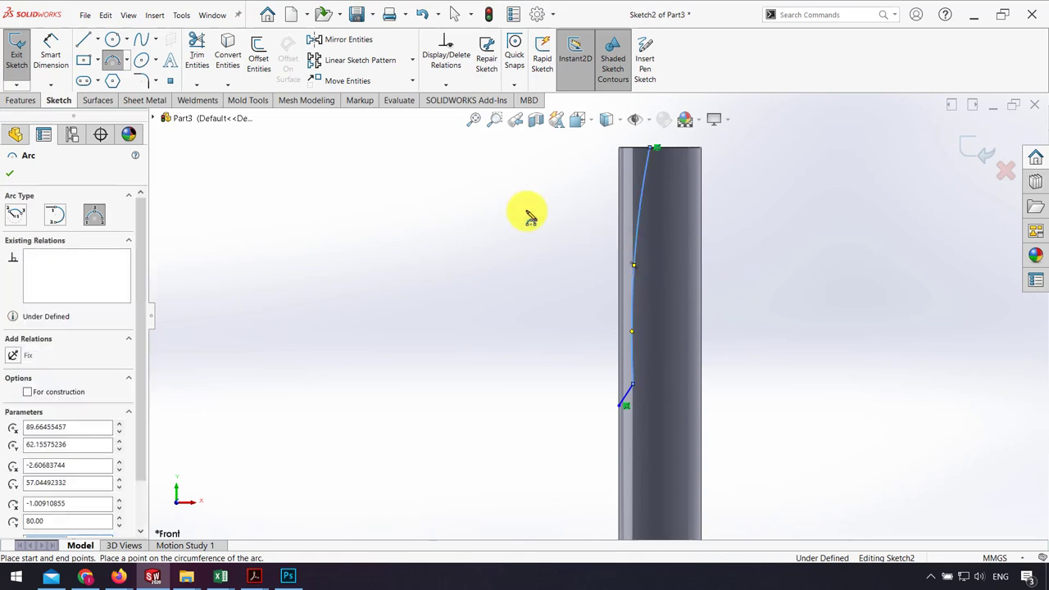
- Adjust the clip curve's top endpoint and place a small arc there
left_click(87, 46)
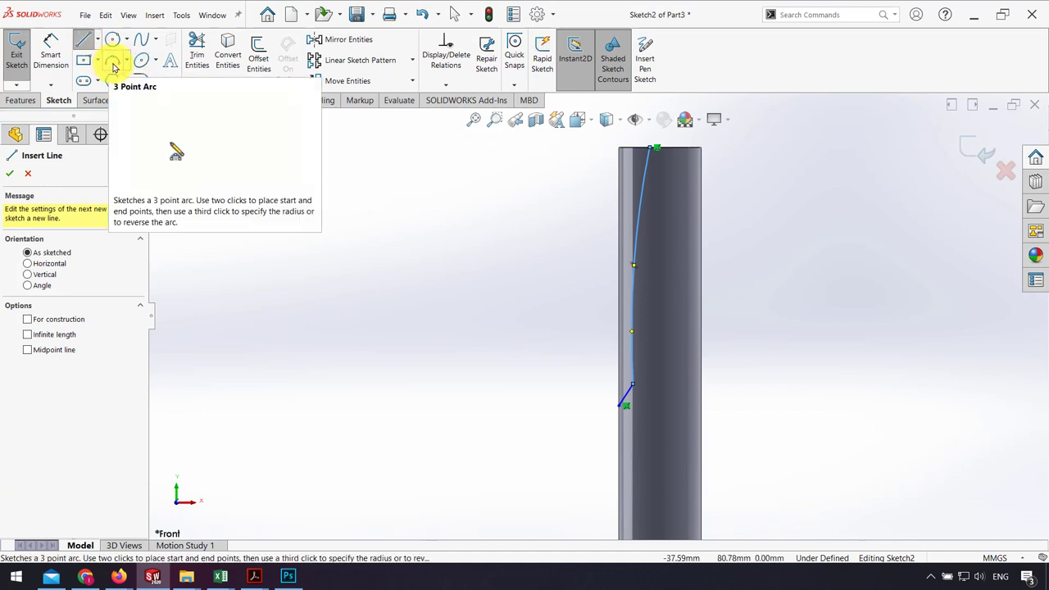
left_click(114, 65)
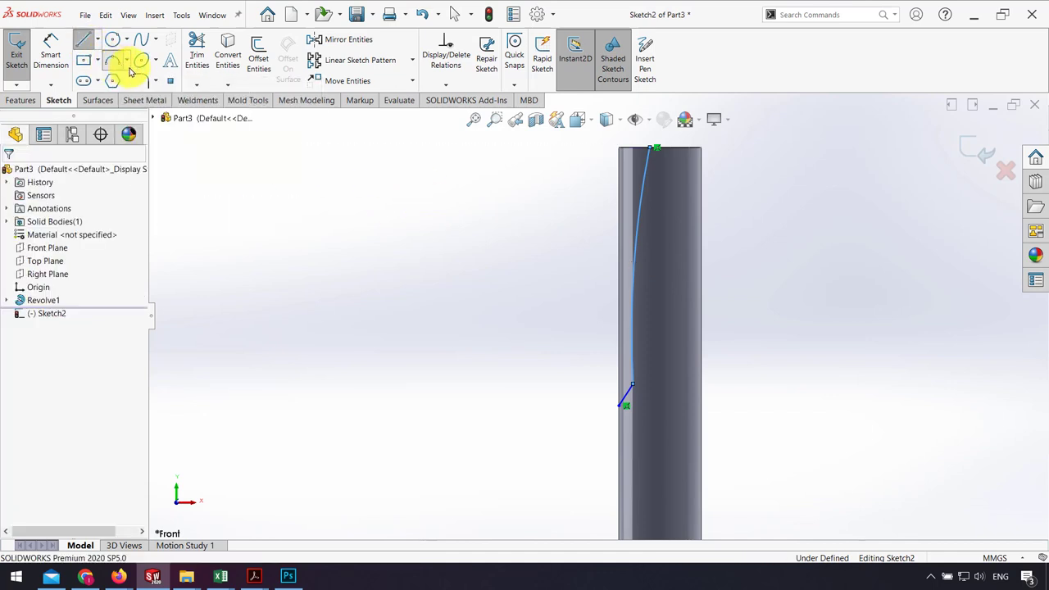
left_click(656, 154)
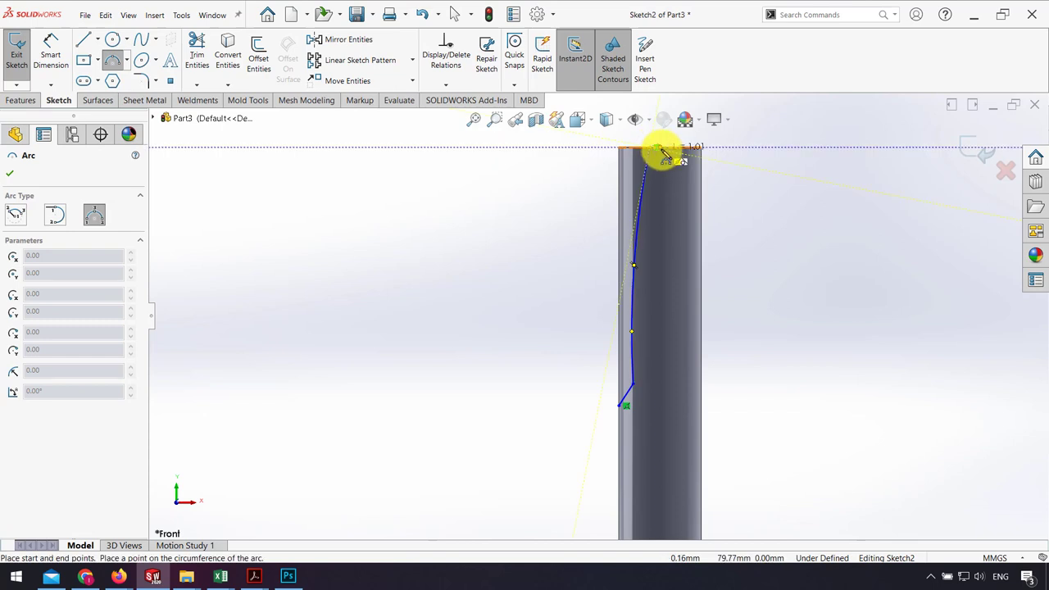
key("Escape")
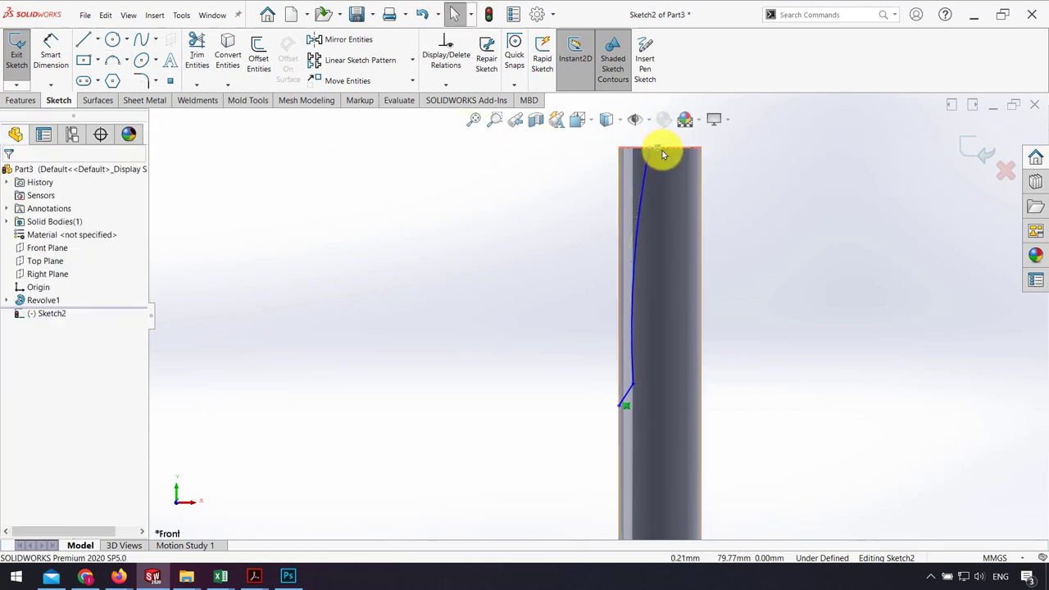
left_click_drag(652, 156, 650, 167)
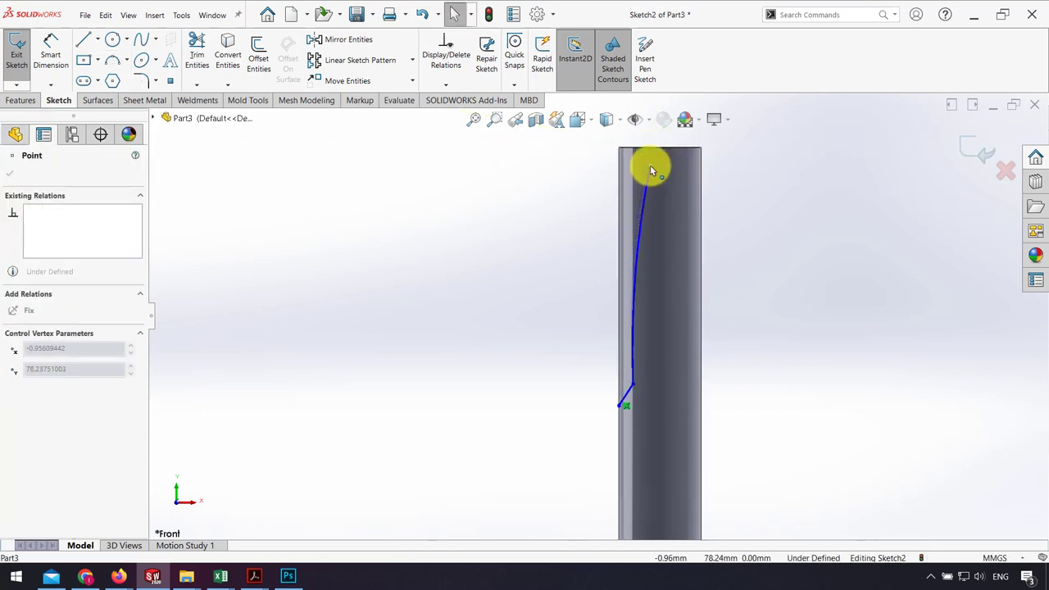
key("Escape")
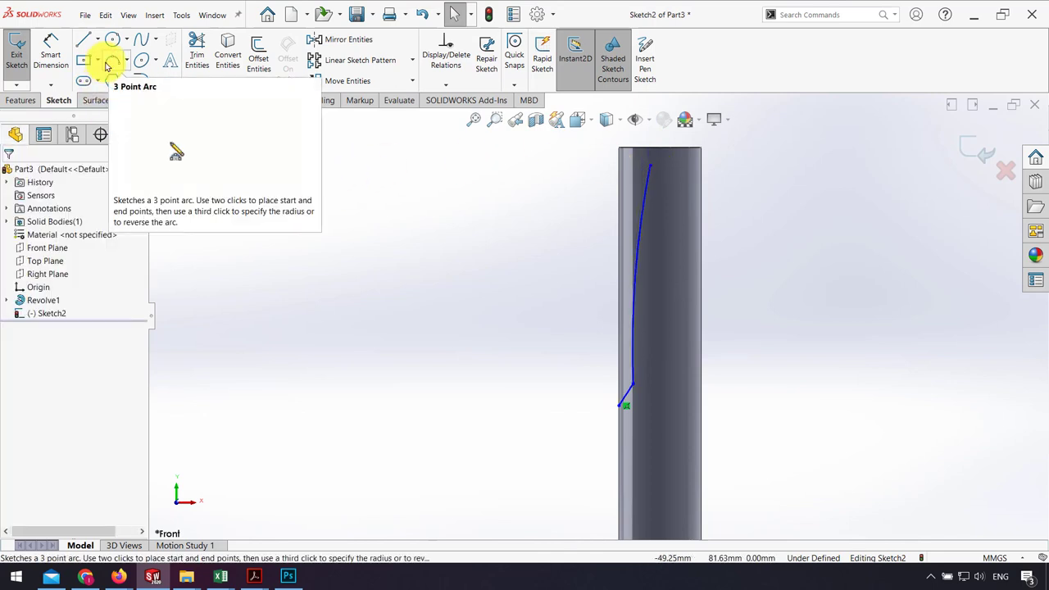
left_click(111, 62)
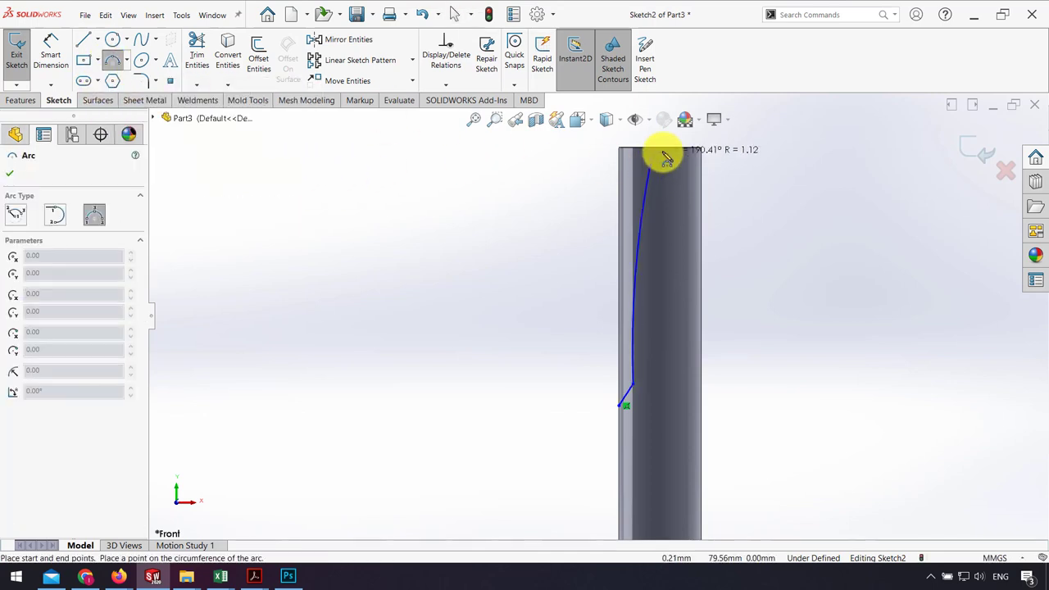
left_click(666, 157)
scroll(668, 168, "down", 2)
- Make the small top arc tangent to both the clip curve and the pen's top edge
scroll(689, 213, "down", 2)
key("Escape")
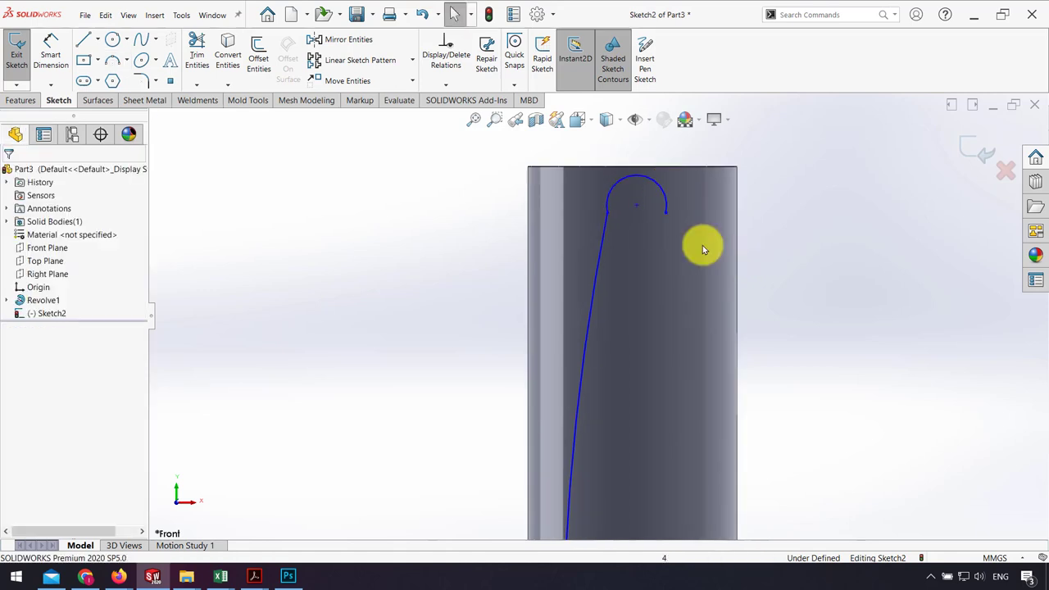
scroll(663, 218, "down", 2)
left_click(583, 204)
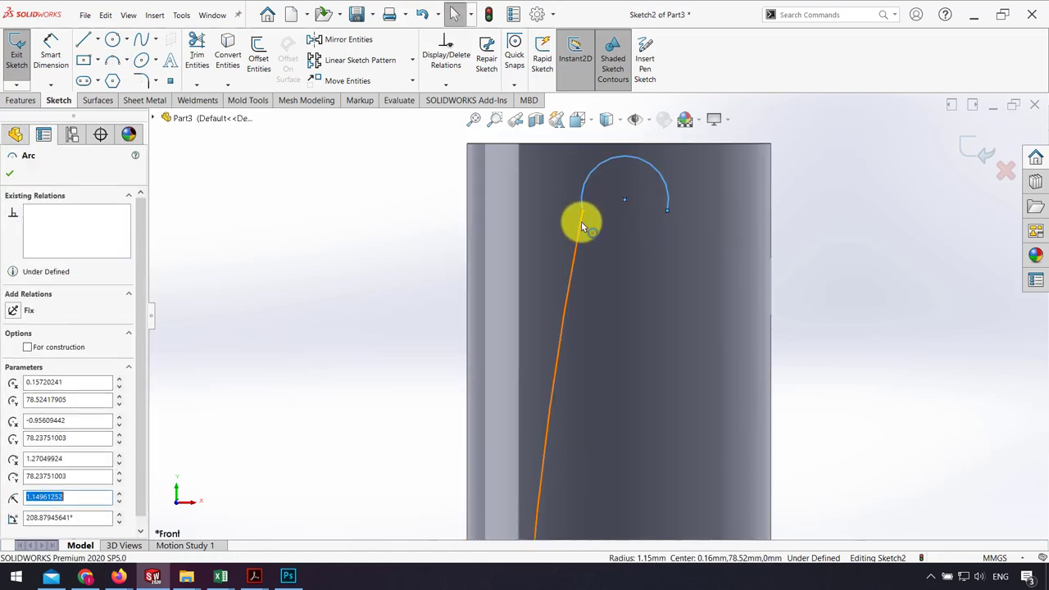
left_click(581, 221, "ctrl")
left_click(663, 192)
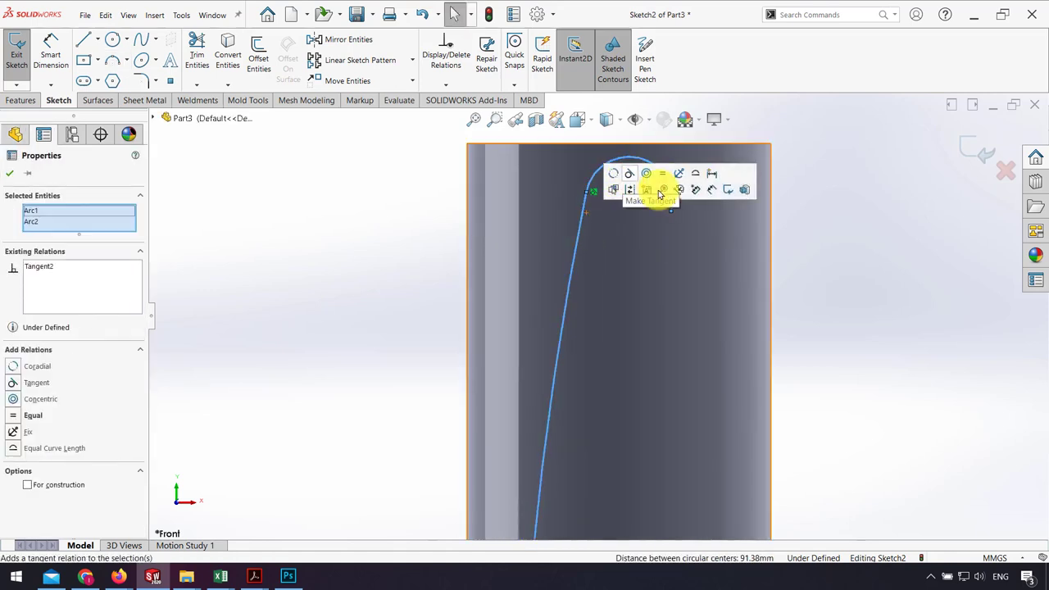
key("Escape")
left_click(636, 158)
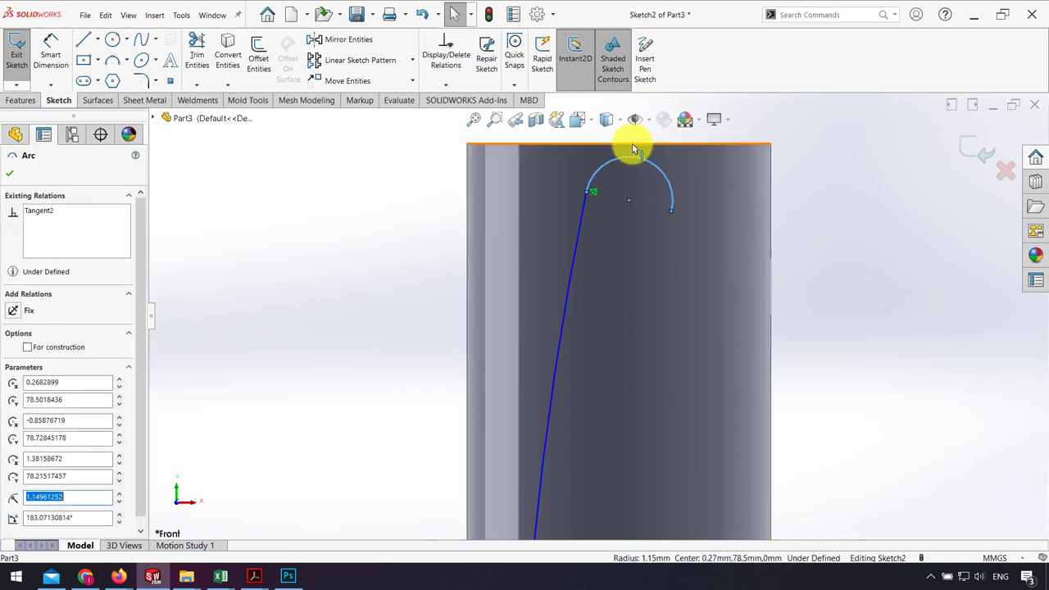
left_click(637, 146, "ctrl")
left_click(664, 107)
key("Escape")
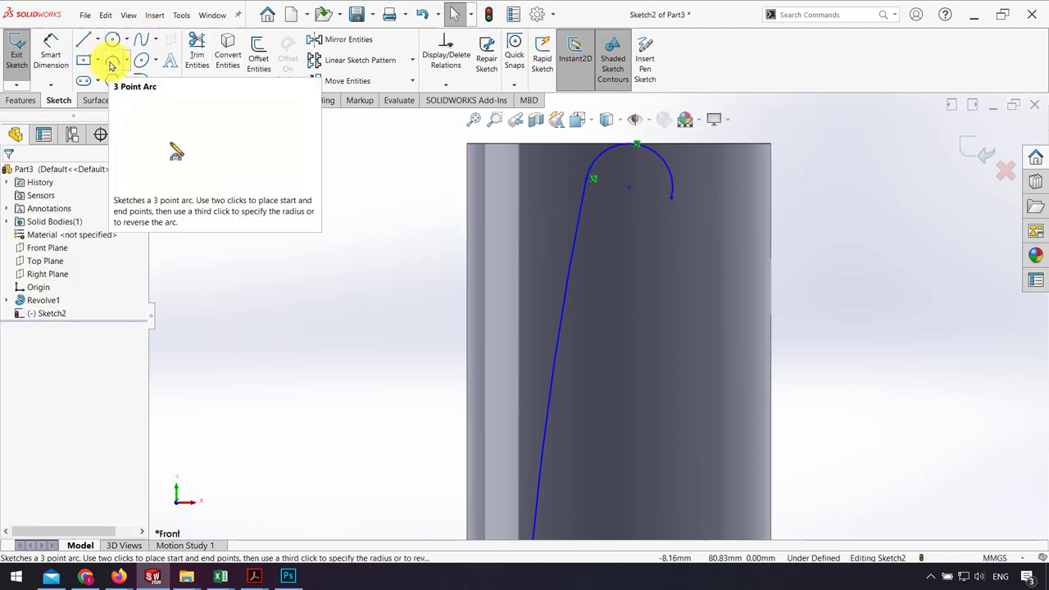
- Draw a long three-point arc from the small arc's free end down the pen body
left_click(113, 62)
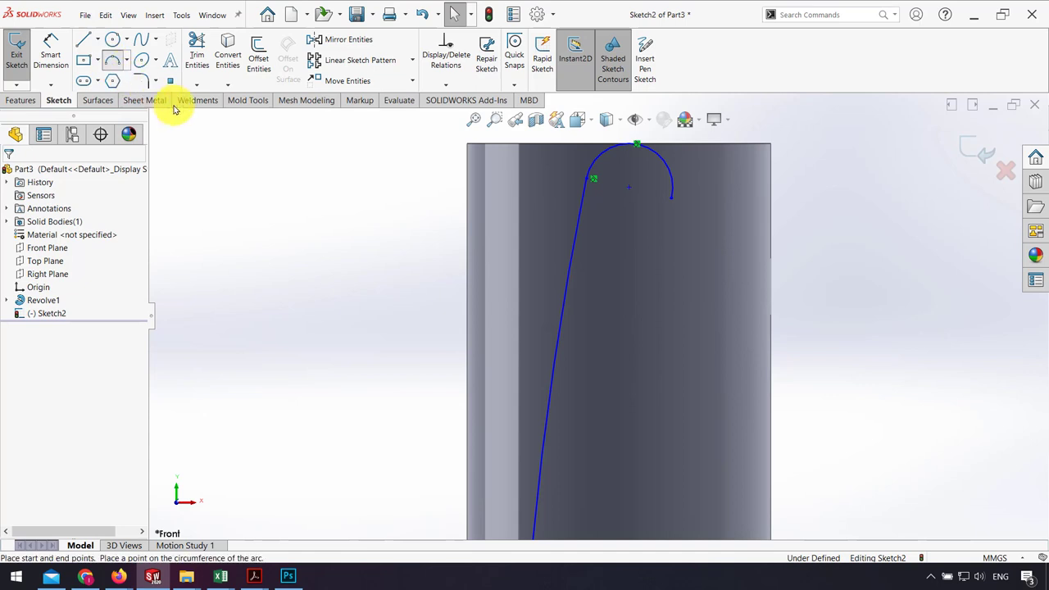
left_click(674, 202)
scroll(684, 328, "up", 2)
scroll(672, 418, "up", 2)
scroll(607, 393, "up", 1)
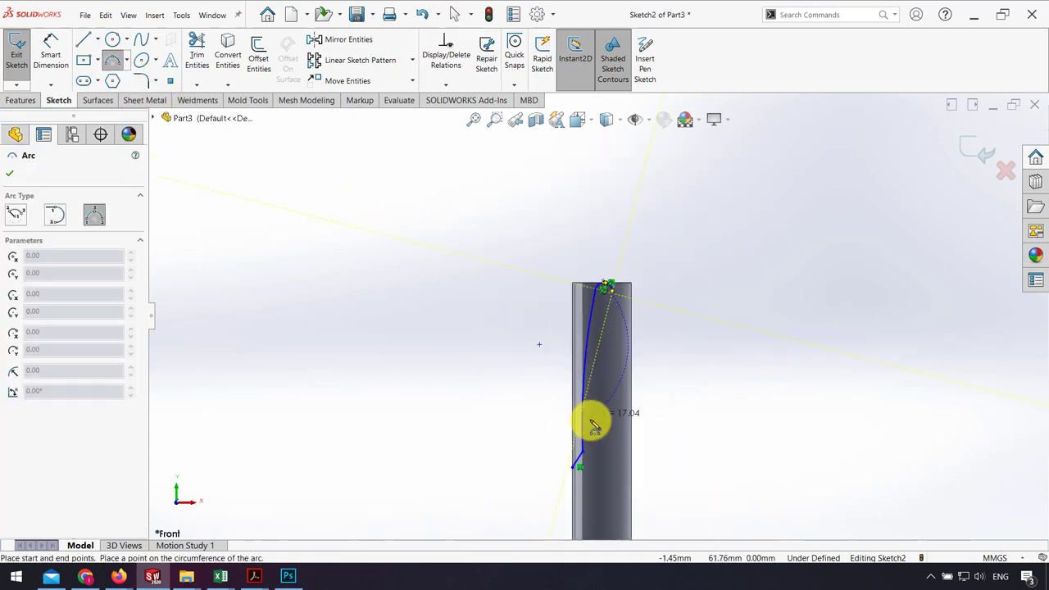
scroll(606, 451, "down", 2)
scroll(615, 434, "up", 3)
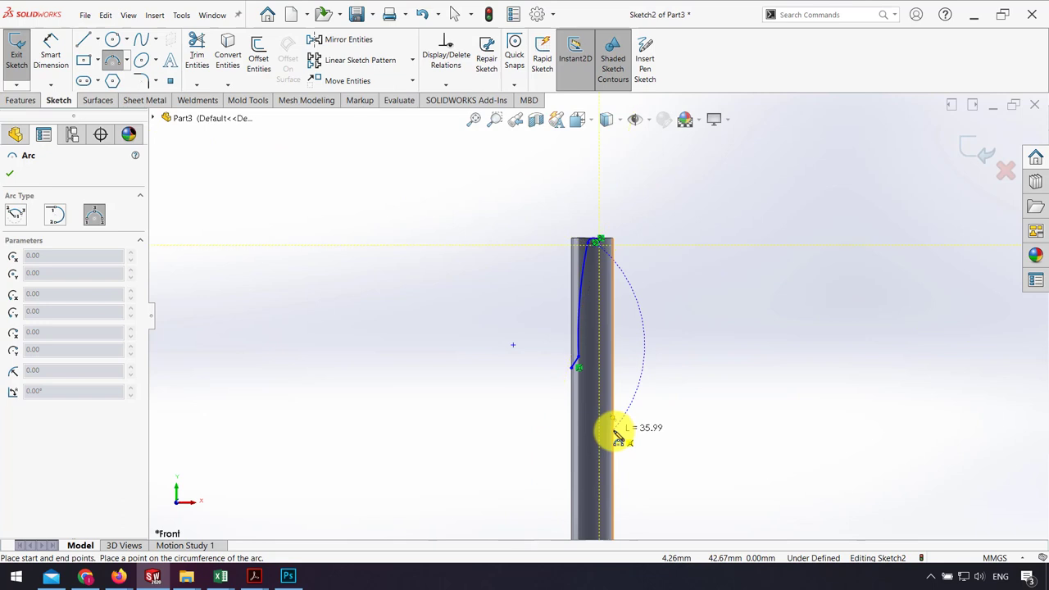
left_click(614, 430)
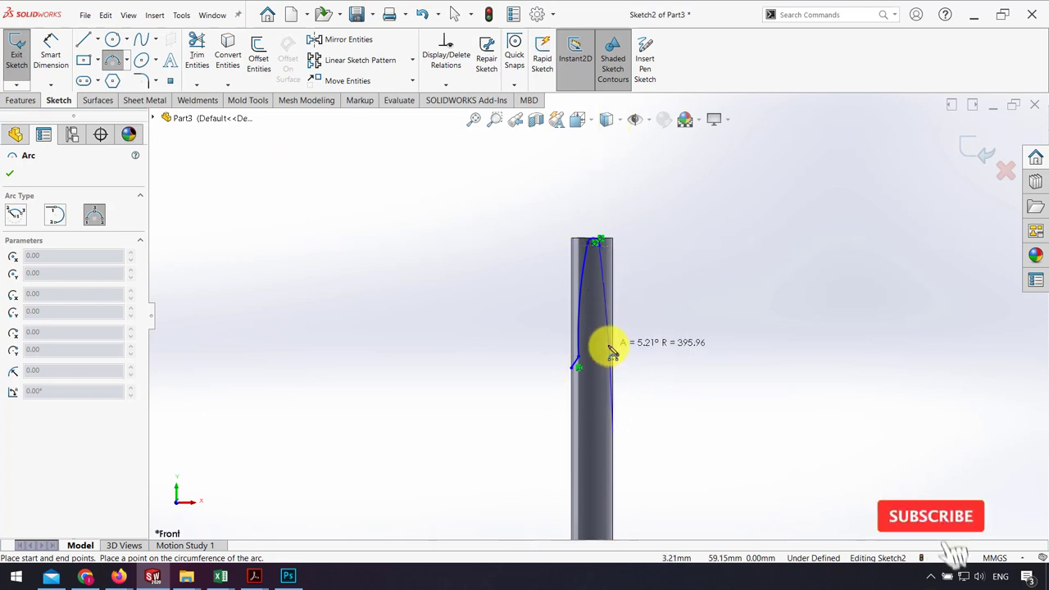
left_click(613, 351)
scroll(615, 270, "down", 3)
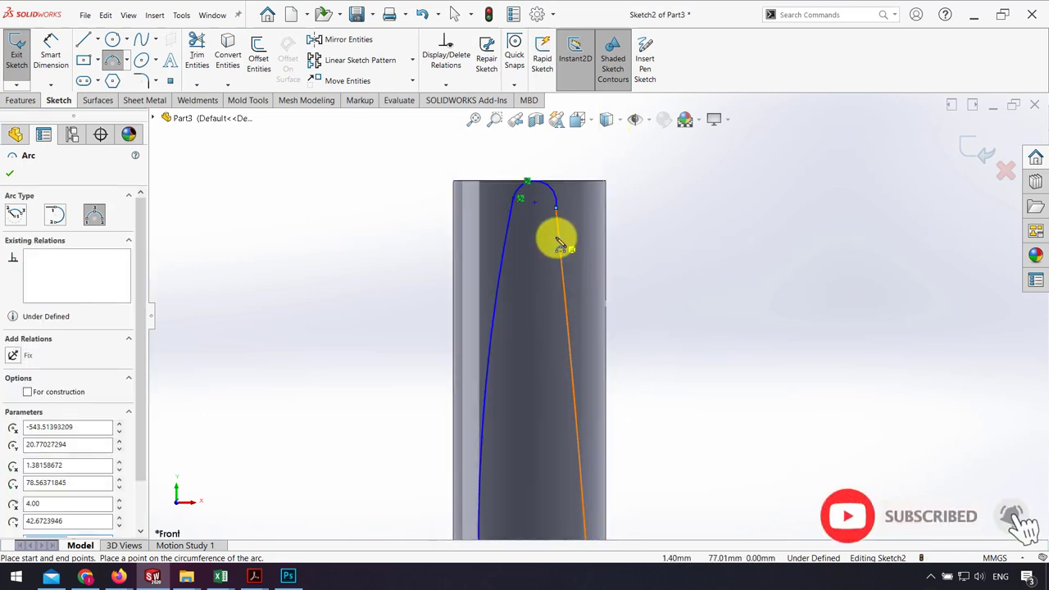
key("Escape")
- Make the long arc tangent to the small top arc
left_click(557, 236)
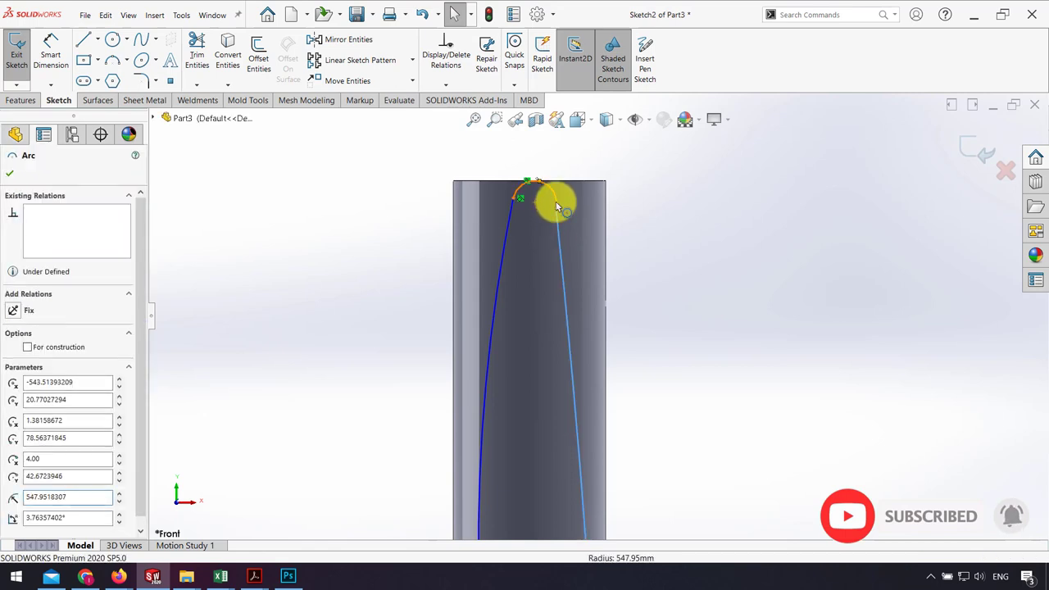
left_click(557, 207, "ctrl")
left_click(602, 152)
left_click(665, 237)
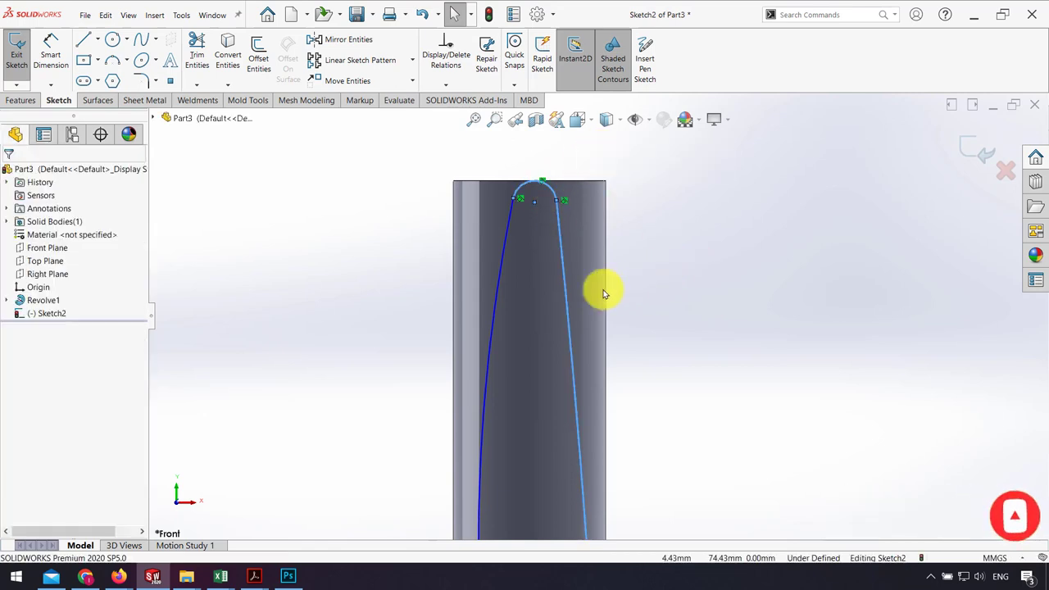
scroll(652, 398, "up", 3)
scroll(623, 426, "down", 2)
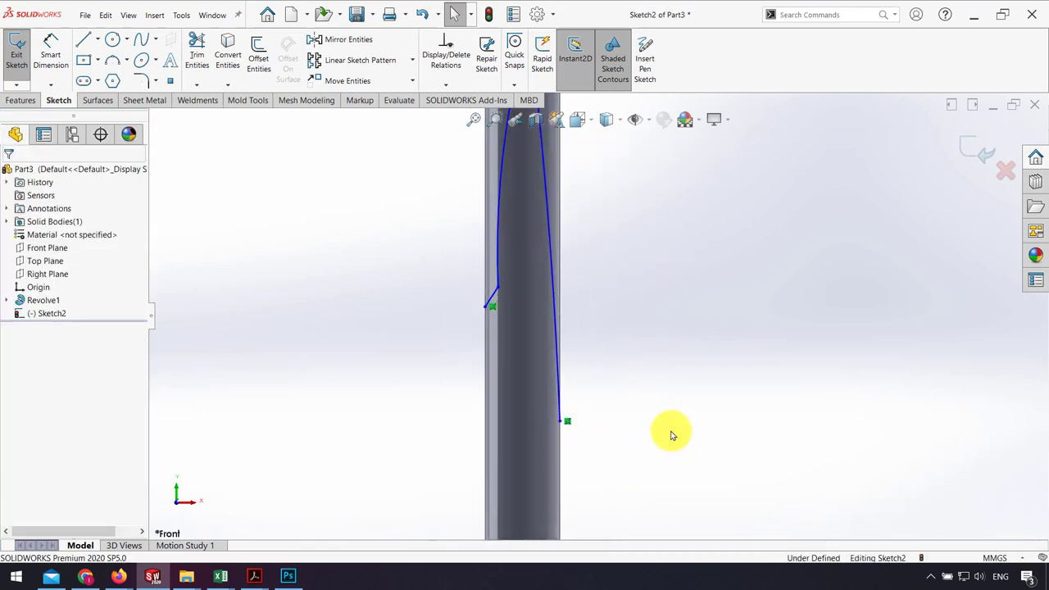
- Draw straight lines from the long arc's lower end around the pen top, closing the clip profile
left_click(82, 40)
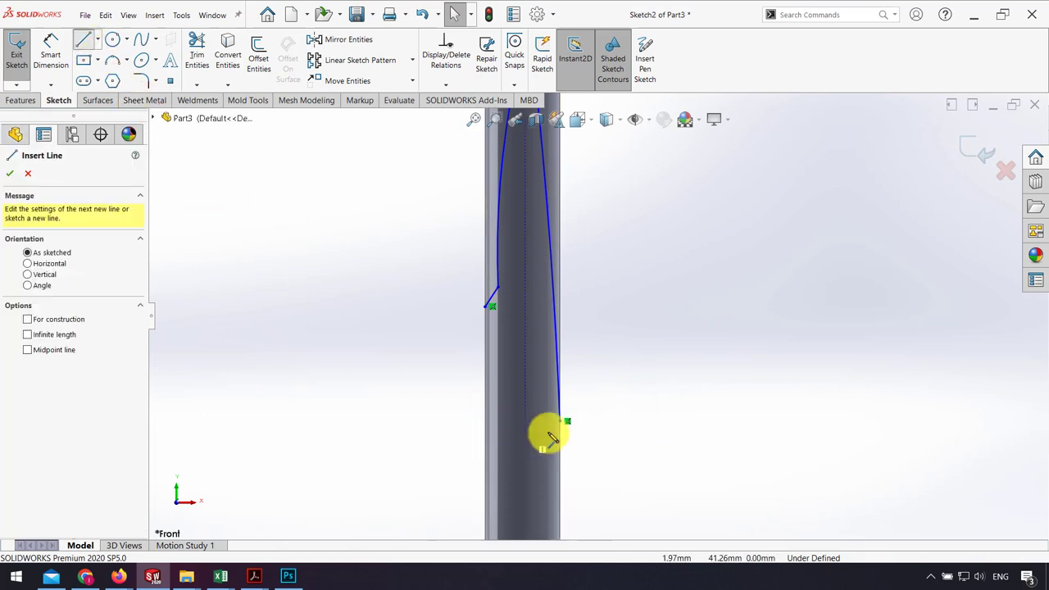
left_click(564, 426)
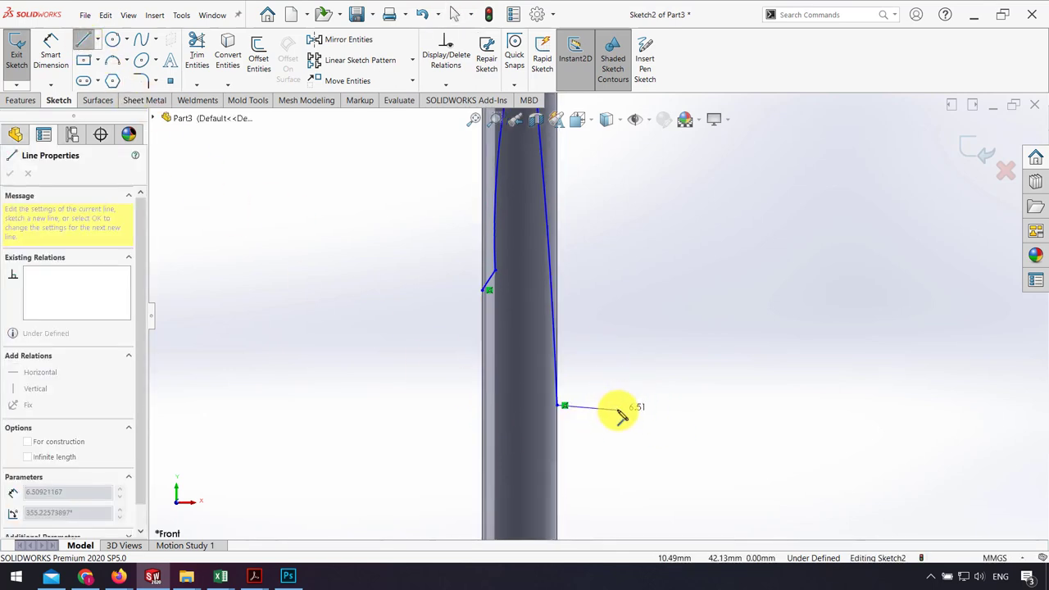
left_click(595, 405)
scroll(610, 316, "up", 3)
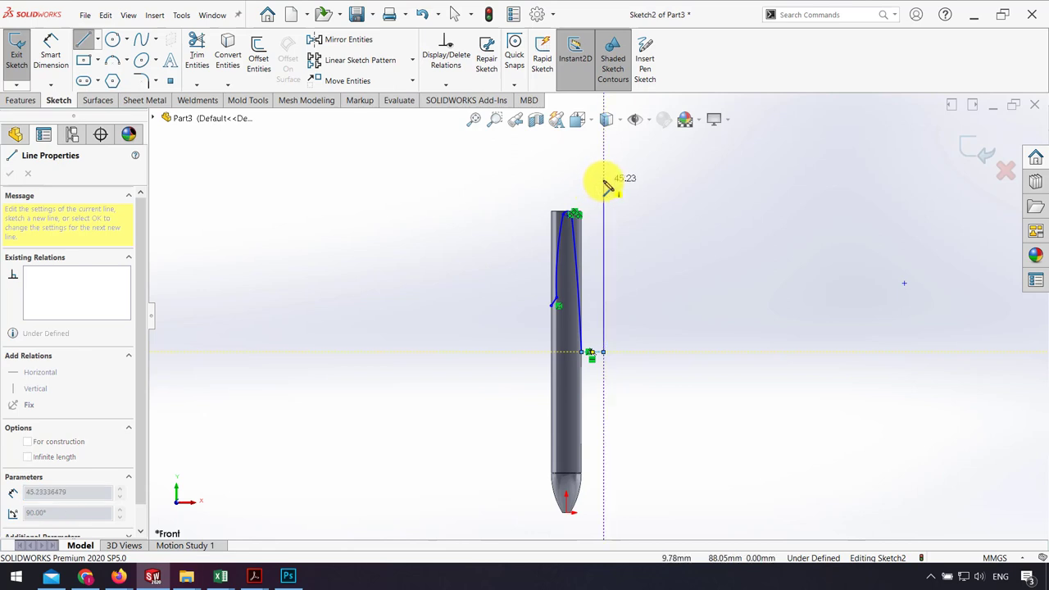
left_click(604, 180)
left_click(518, 179)
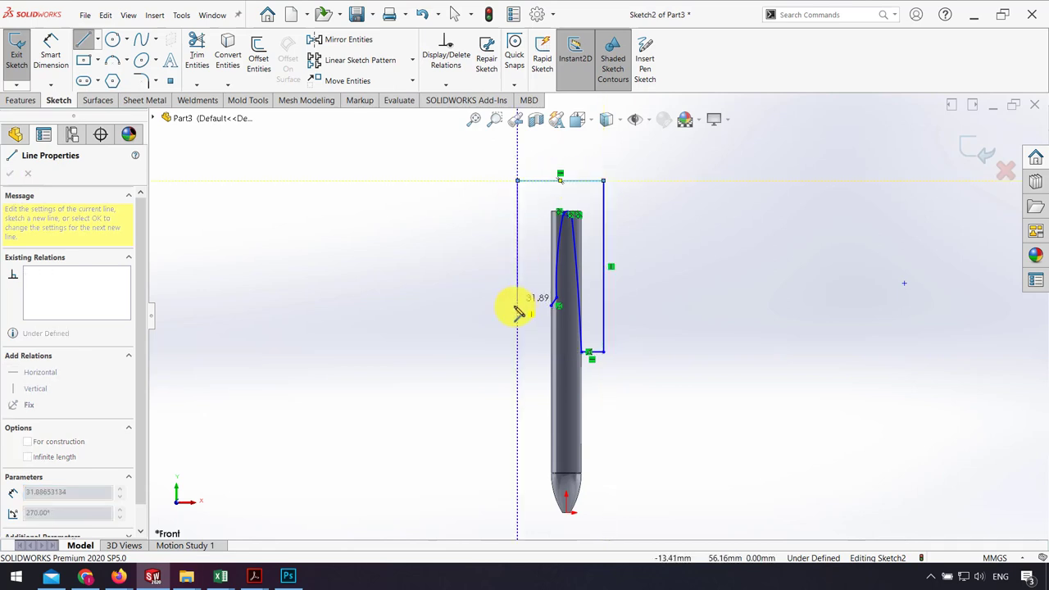
left_click(517, 305)
left_click(558, 305)
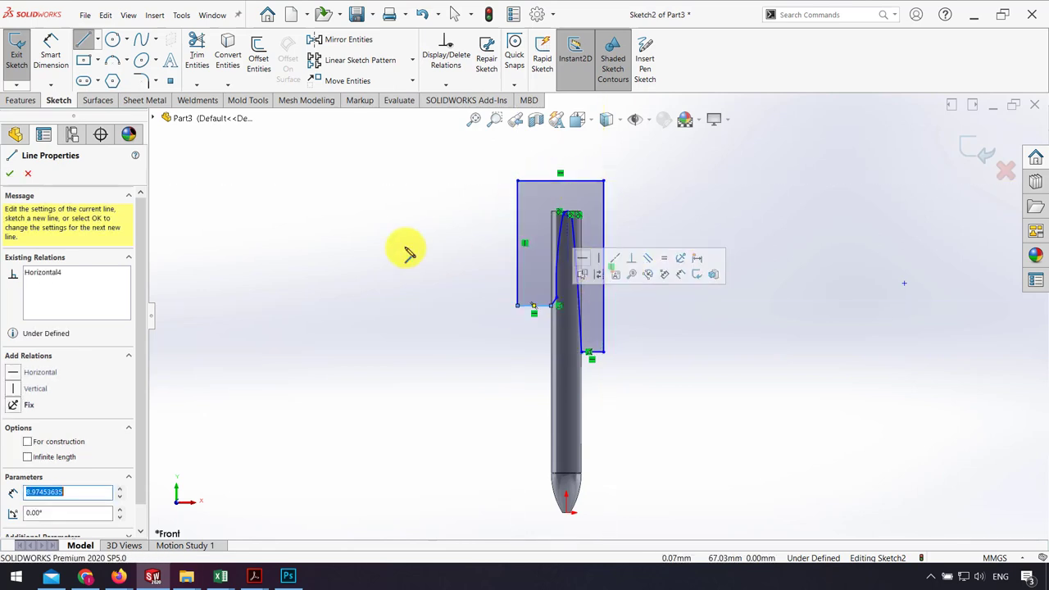
left_click(59, 41)
scroll(569, 312, "down", 2)
scroll(614, 206, "down", 2)
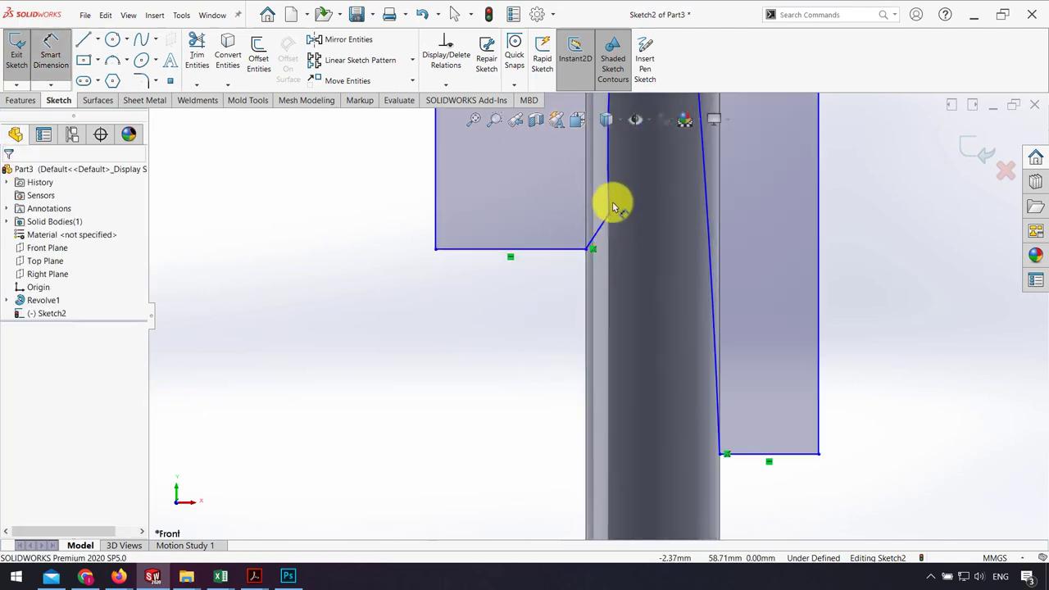
- Dimension the short joining line at a 45° angle
left_click(585, 251)
key("Escape")
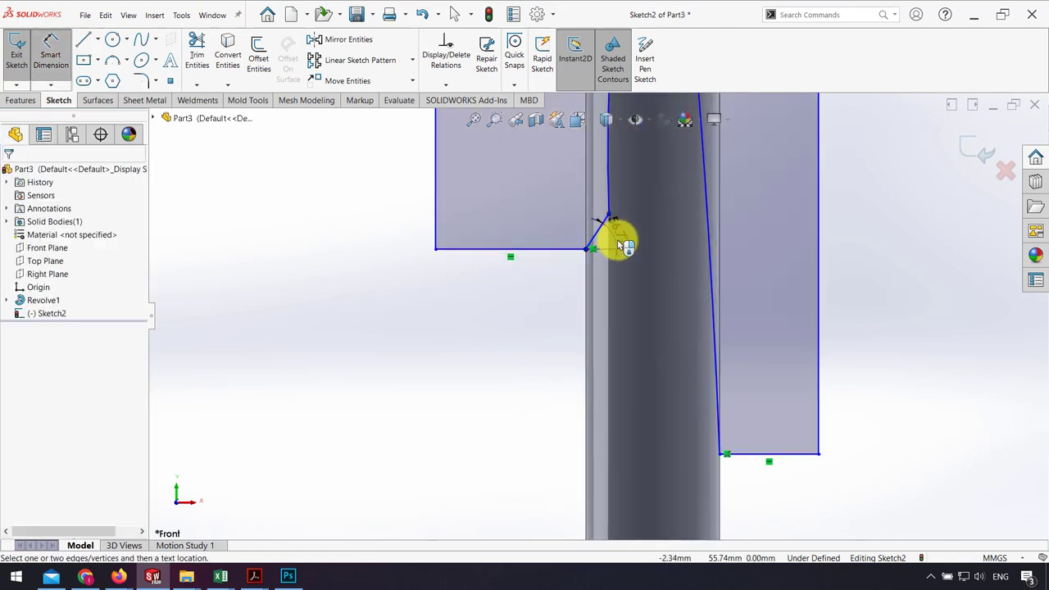
left_click(662, 313)
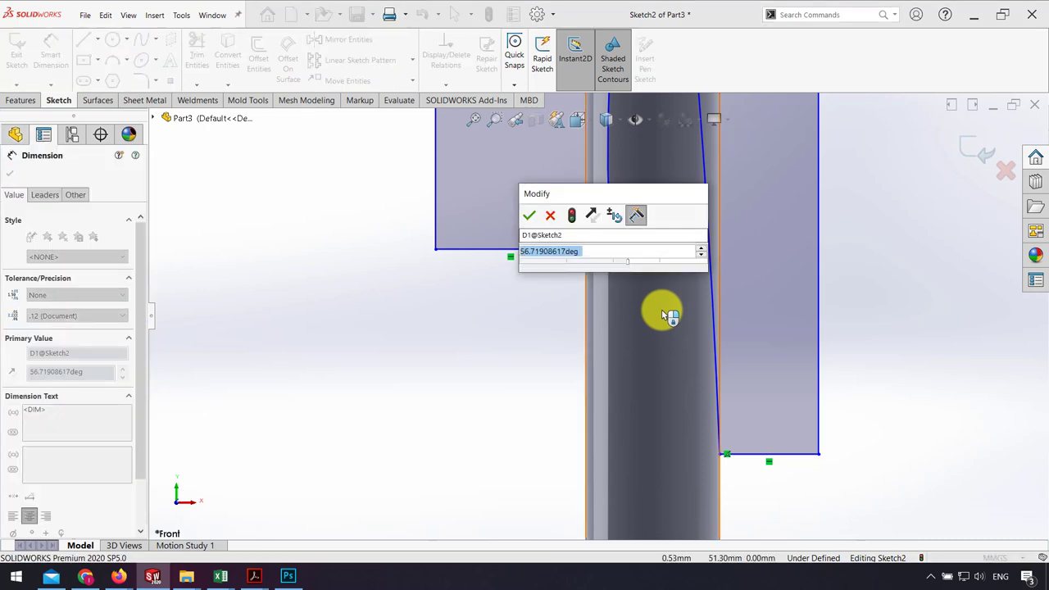
type("45")
key("Return")
scroll(610, 270, "down", 3)
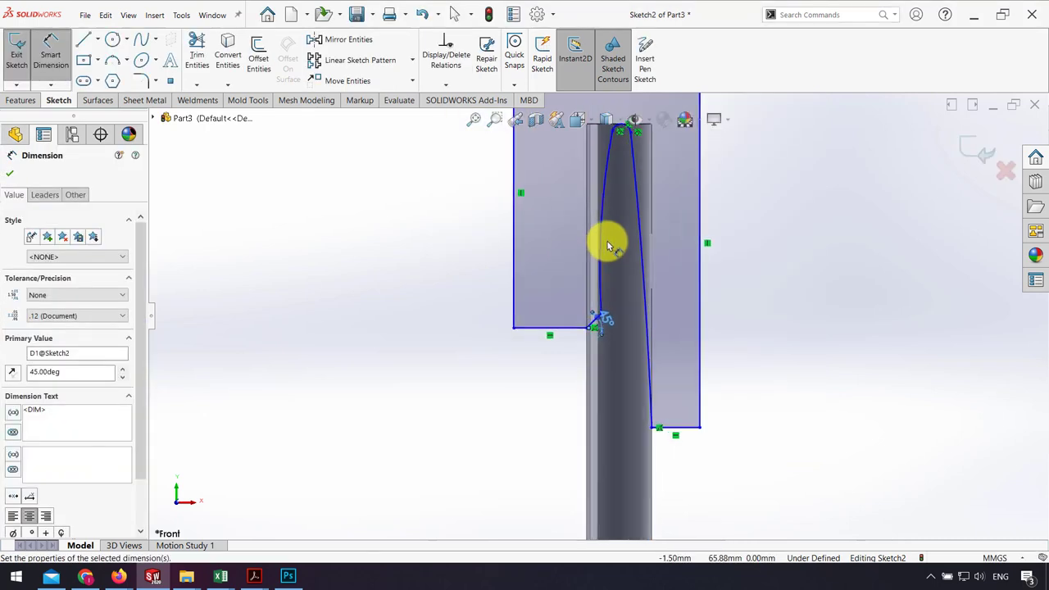
- Give the short chamfer line a 1.5 mm length
left_click(580, 436)
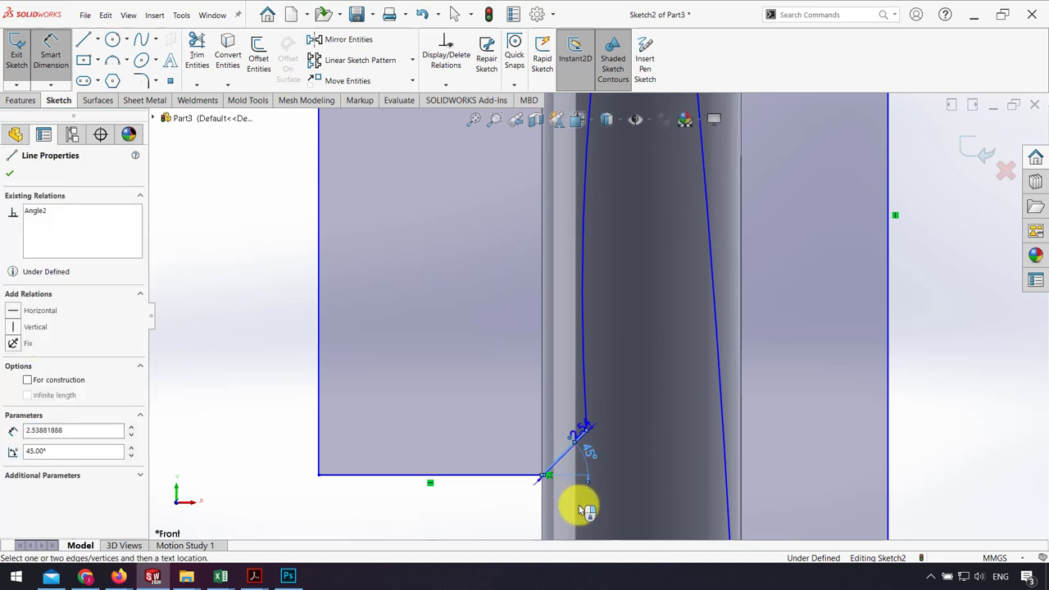
left_click(579, 517)
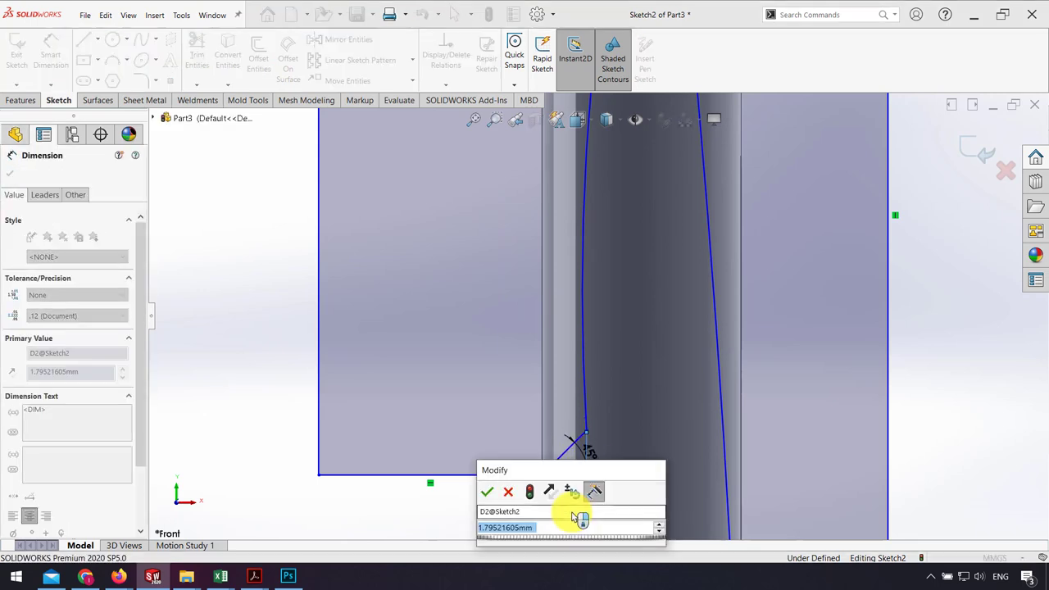
type("1.5")
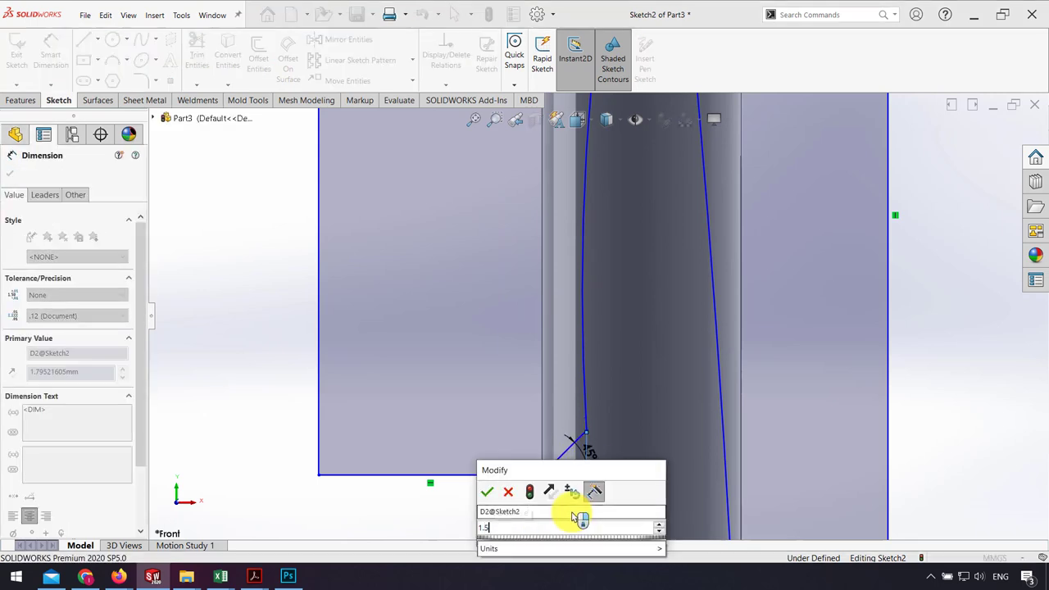
key("Return")
left_click(506, 488)
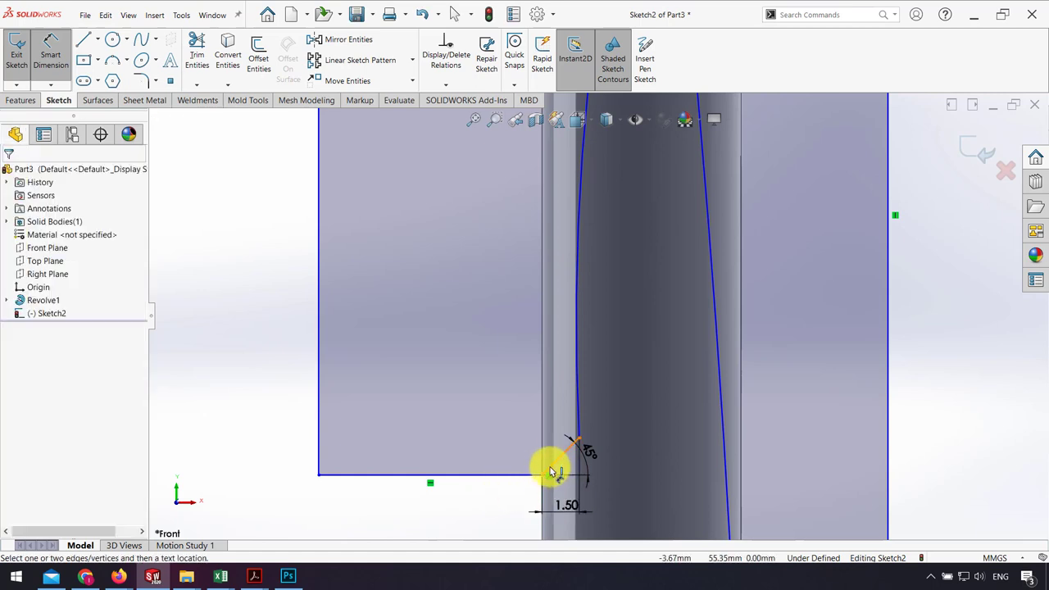
- Add a 25 mm vertical height from the top vertex to the chamfer point
left_click(542, 479)
key("f")
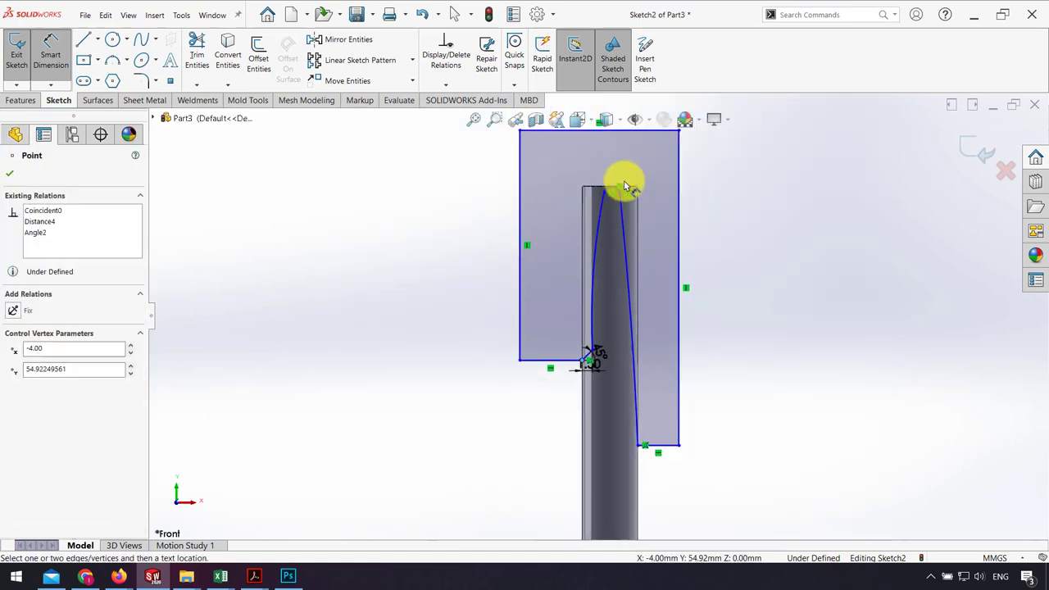
left_click(630, 192)
left_click(434, 277)
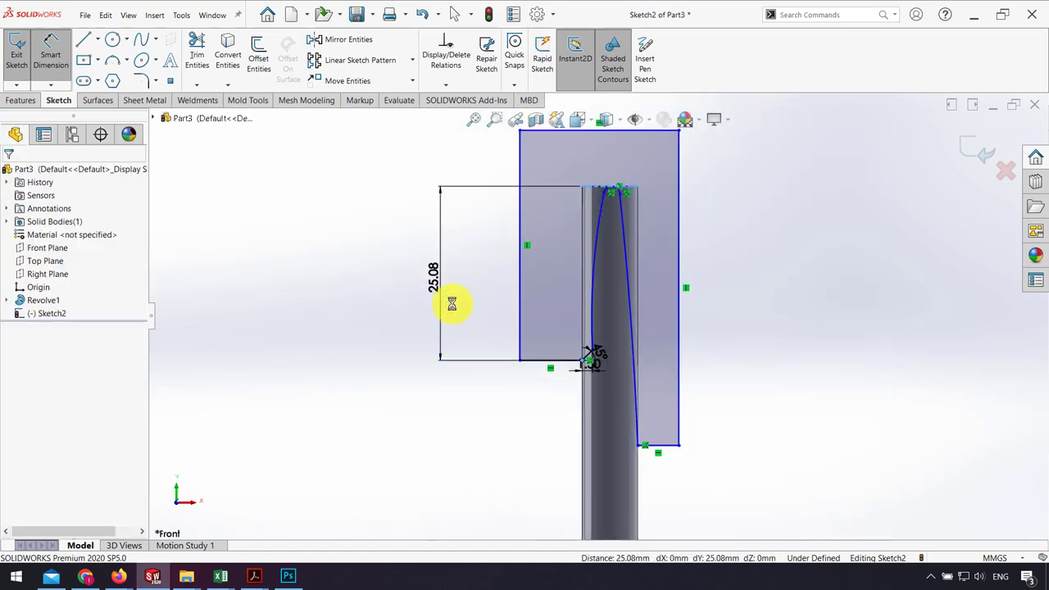
type("25")
key("Return")
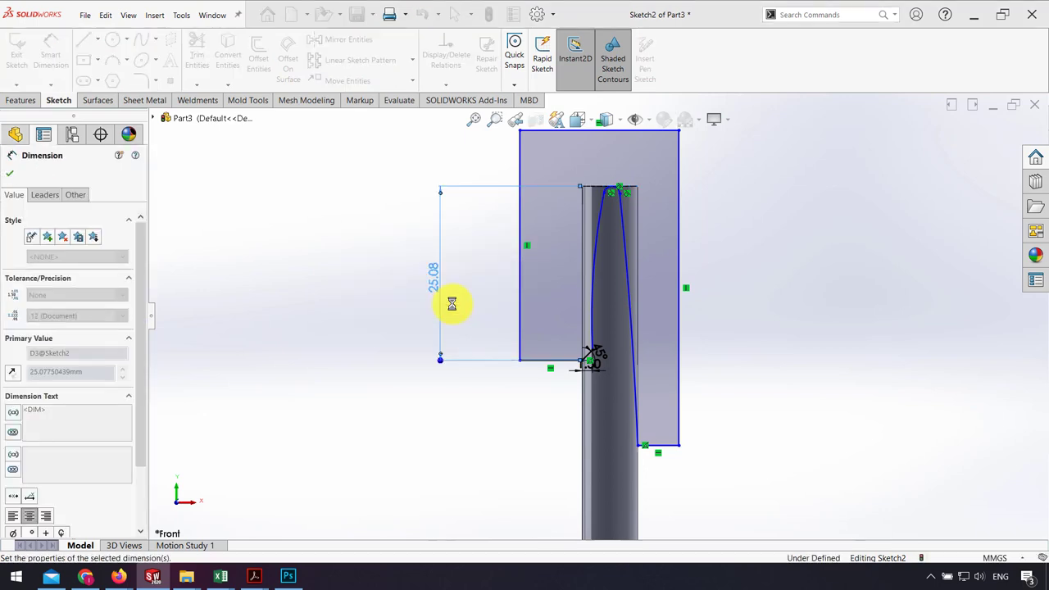
key("Escape")
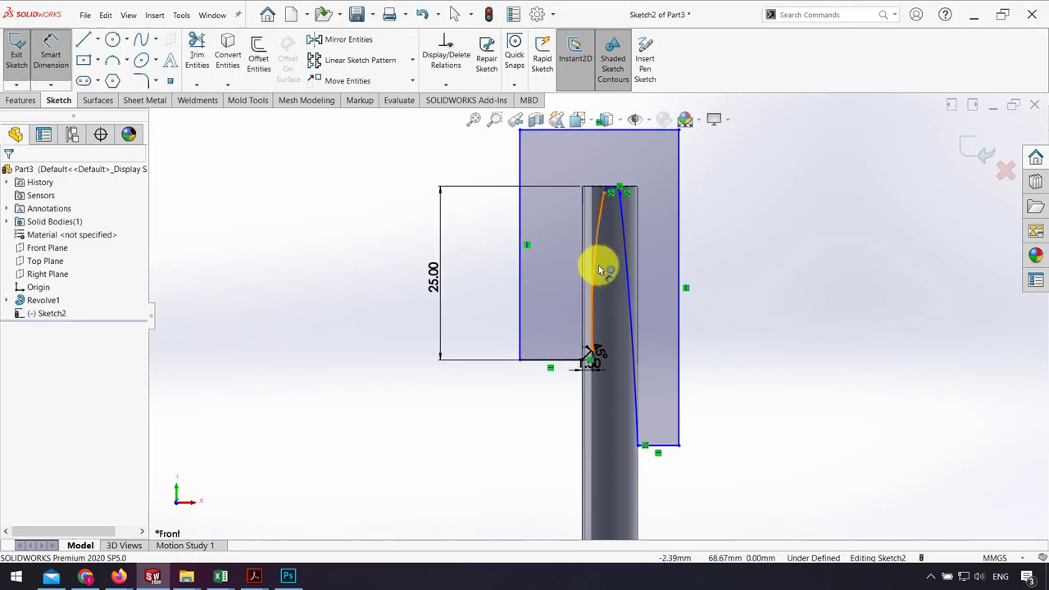
- Set the left curved edge's radius to R90
left_click(599, 265)
left_click(564, 271)
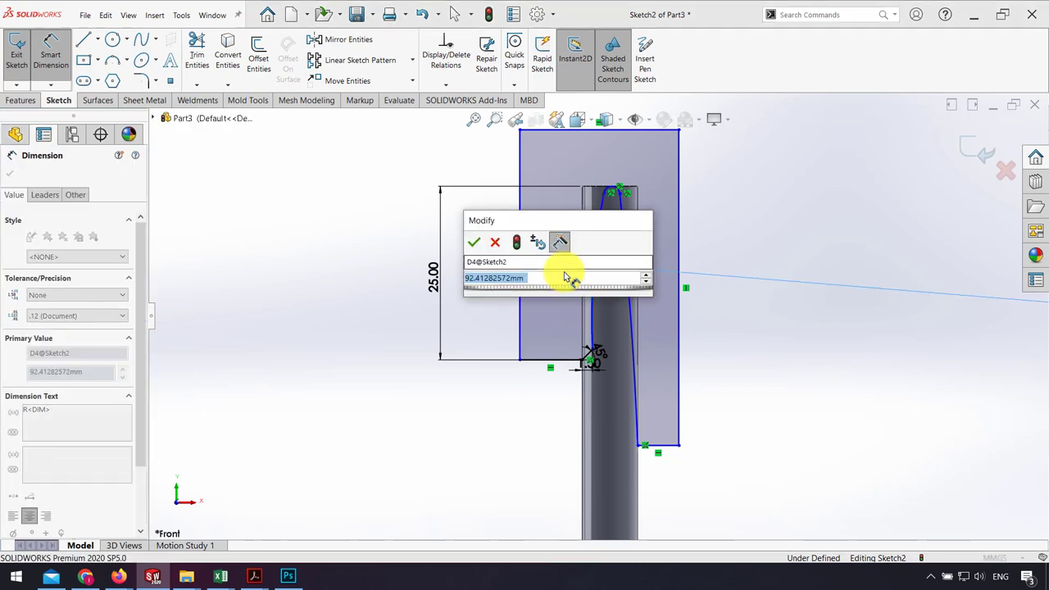
type("90")
key("Return")
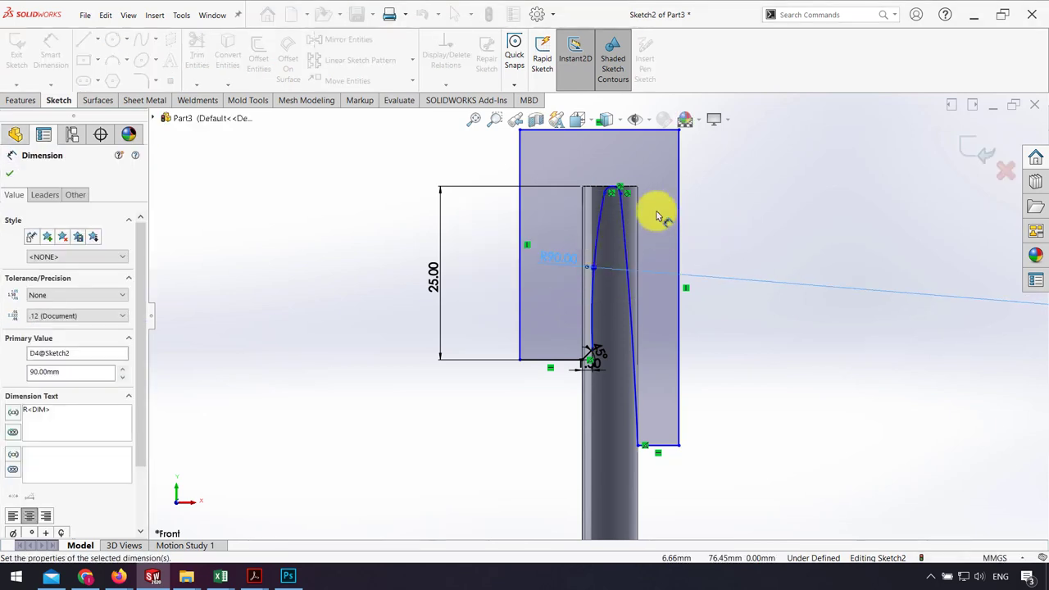
key("Escape")
- Inspect the point at the top of the left curve, then clear the selection
scroll(606, 209, "down", 5)
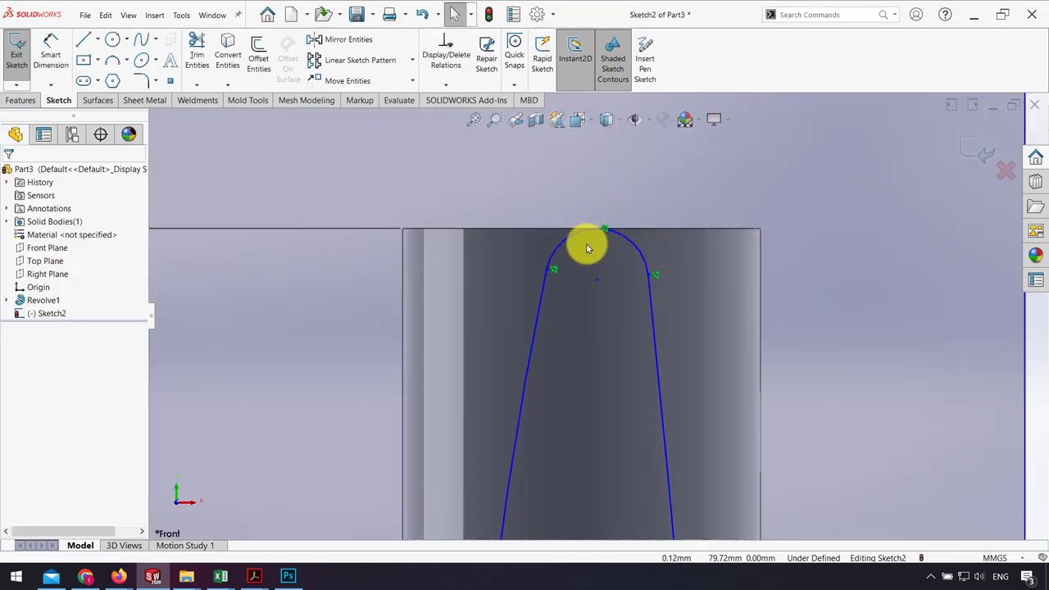
left_click(599, 287)
scroll(611, 395, "up", 8)
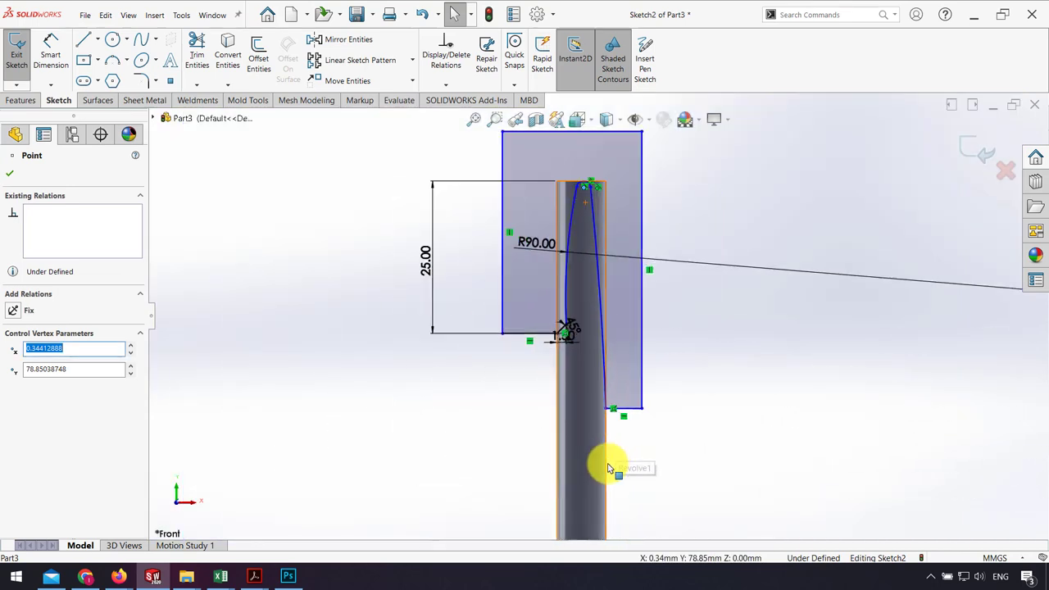
scroll(596, 466, "down", 5)
key("Escape")
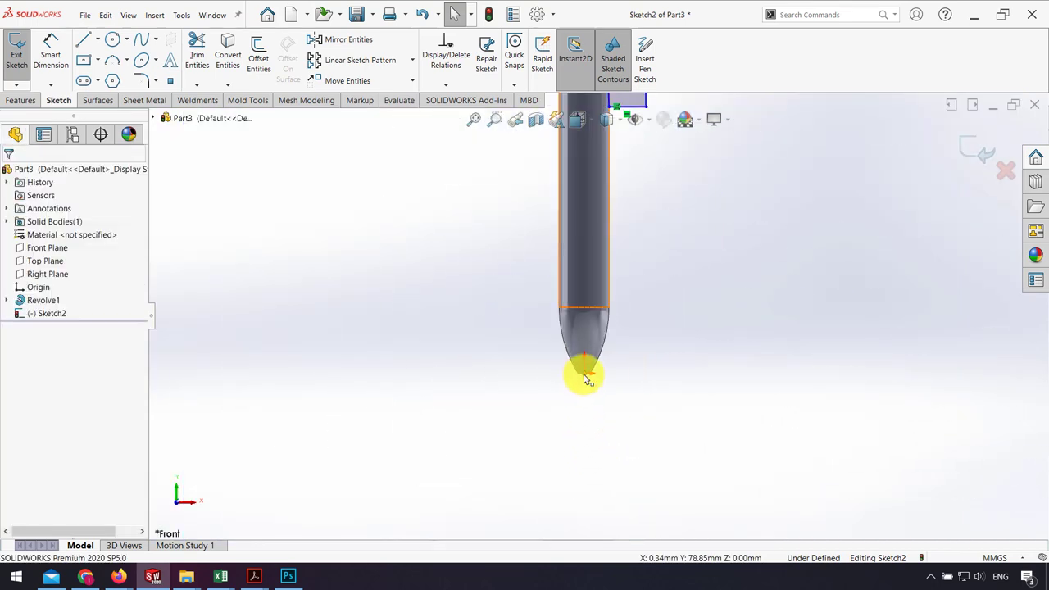
left_click(590, 373)
left_click(635, 420)
scroll(604, 169, "up", 3)
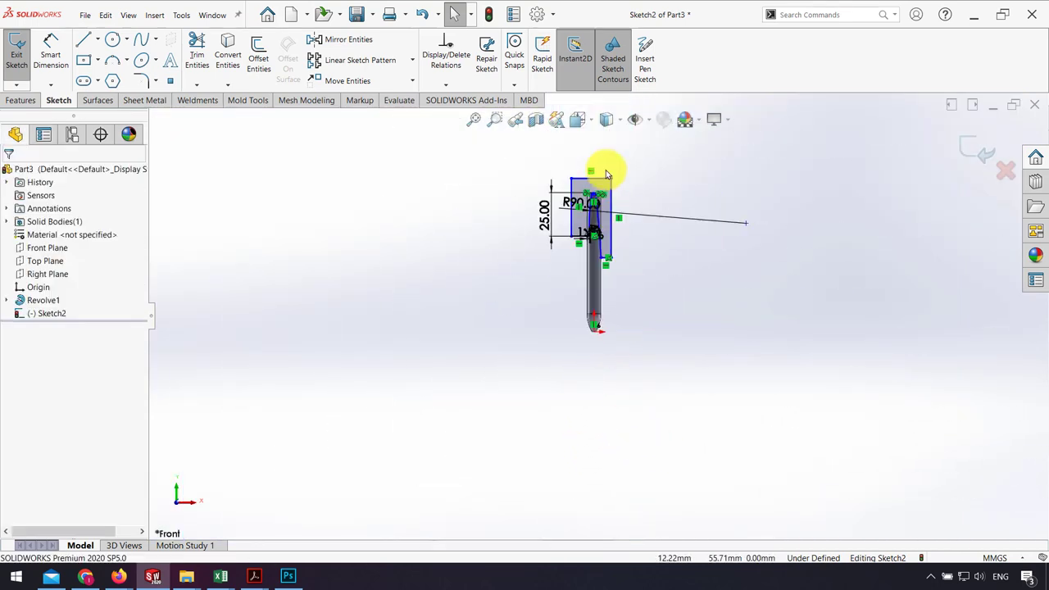
scroll(593, 264, "down", 3)
scroll(545, 375, "down", 2)
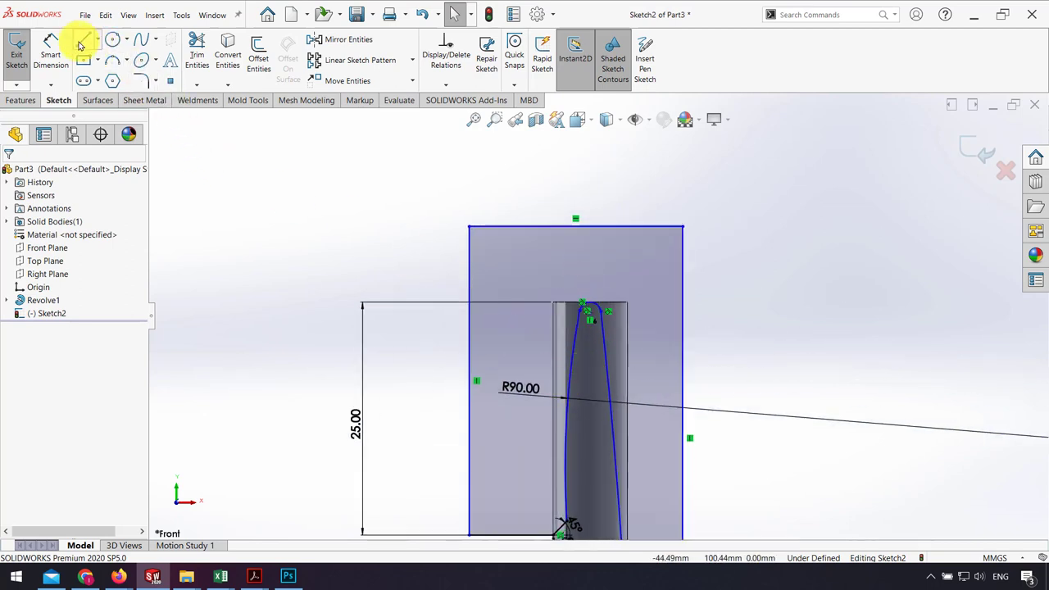
left_click(50, 55)
scroll(599, 320, "down", 3)
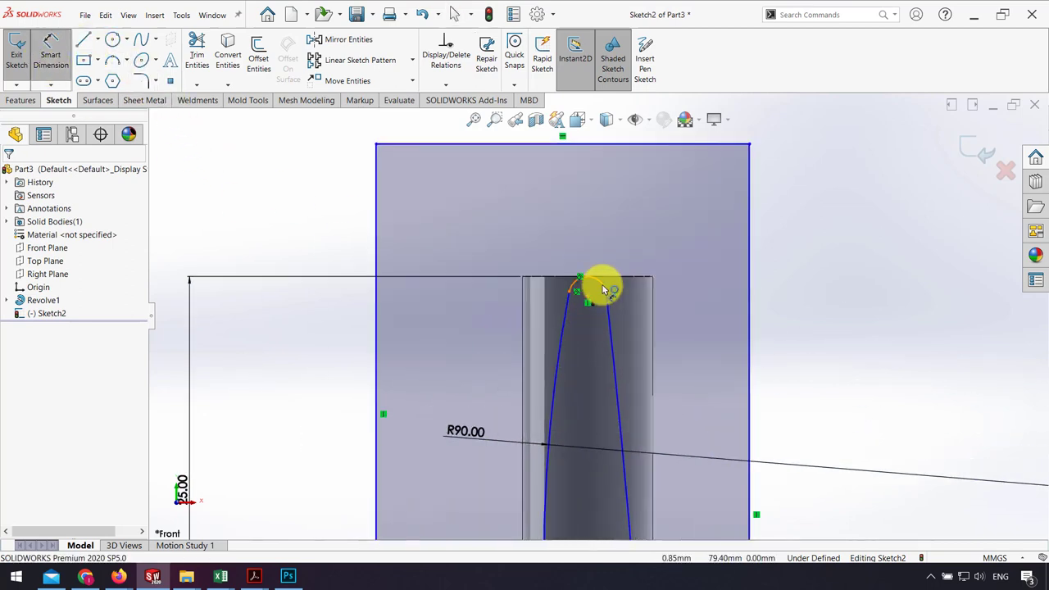
- Set the small tip arc to R1 and the right curved edge to R550
left_click(602, 287)
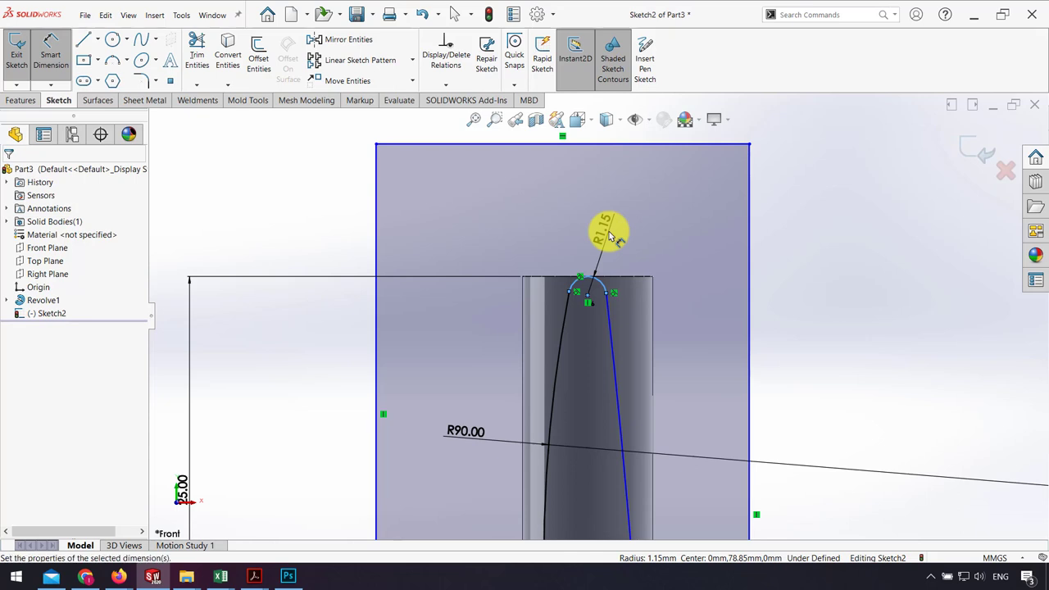
left_click(608, 236)
key("Return")
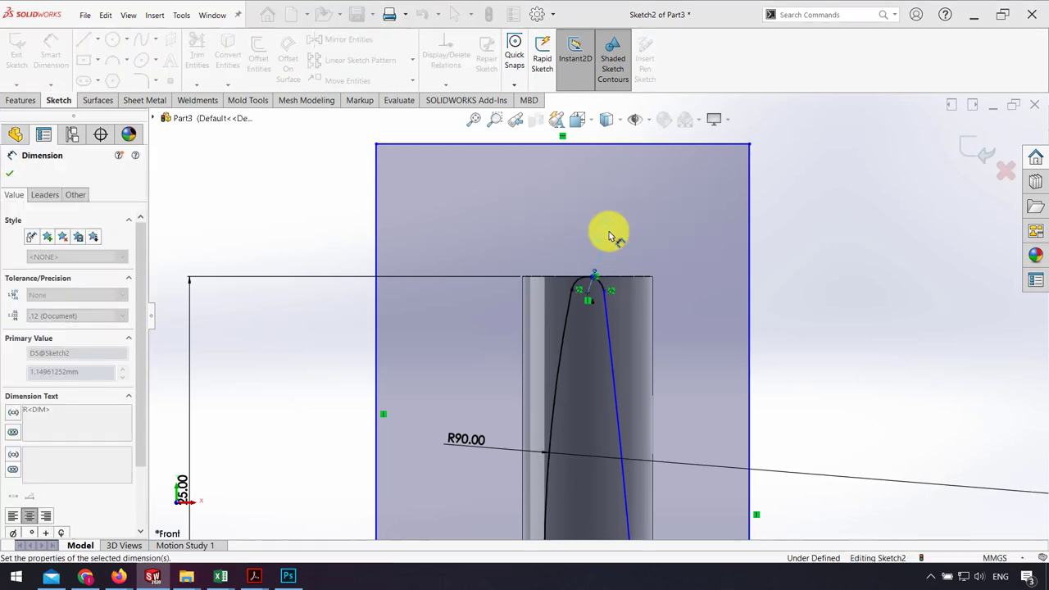
left_click(615, 358)
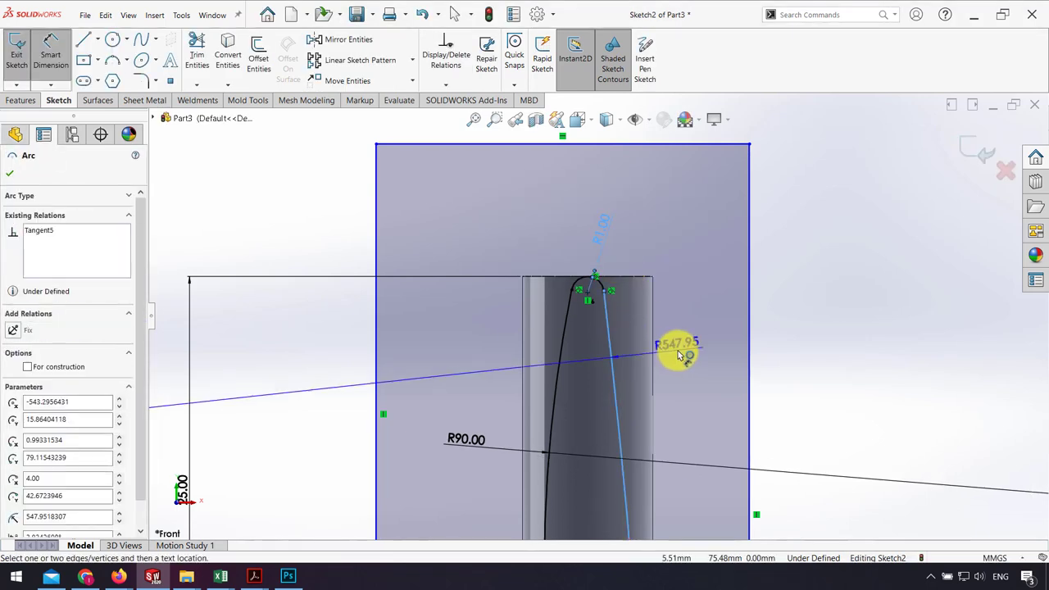
left_click(679, 354)
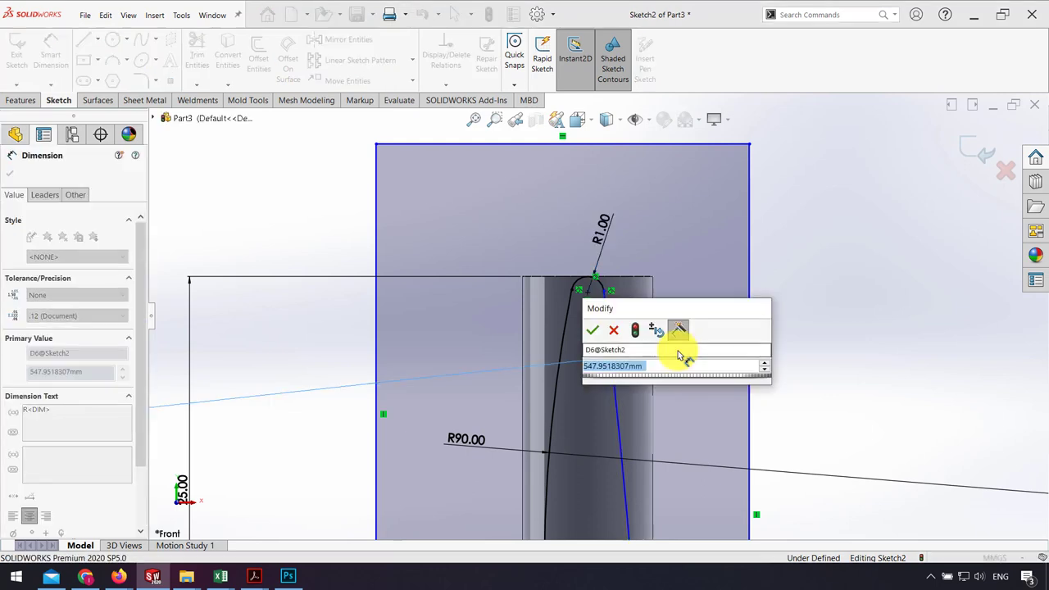
type("550")
key("Return")
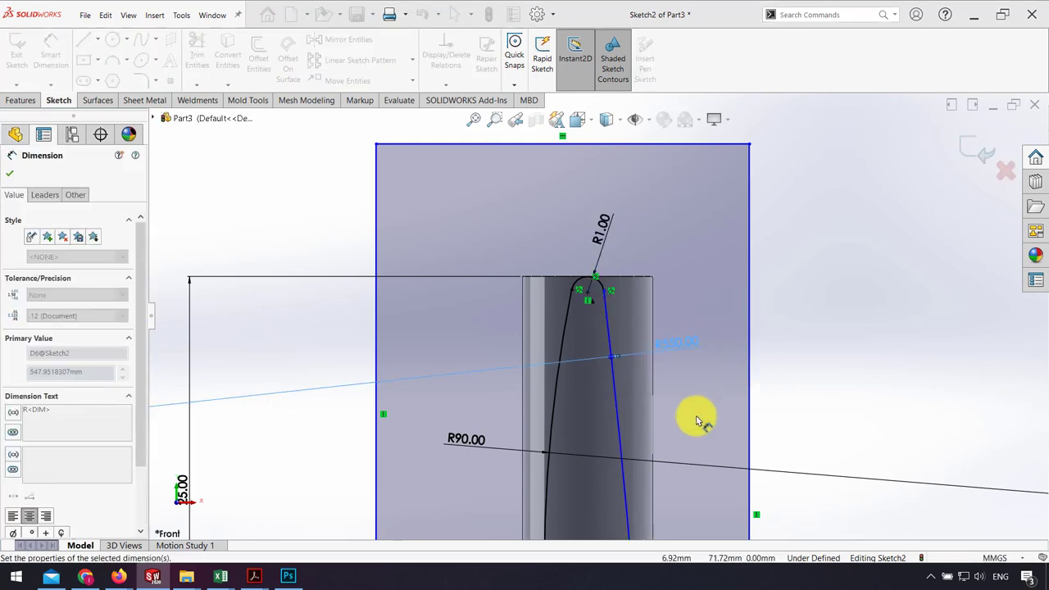
key("z")
key("z")
scroll(604, 487, "down", 3)
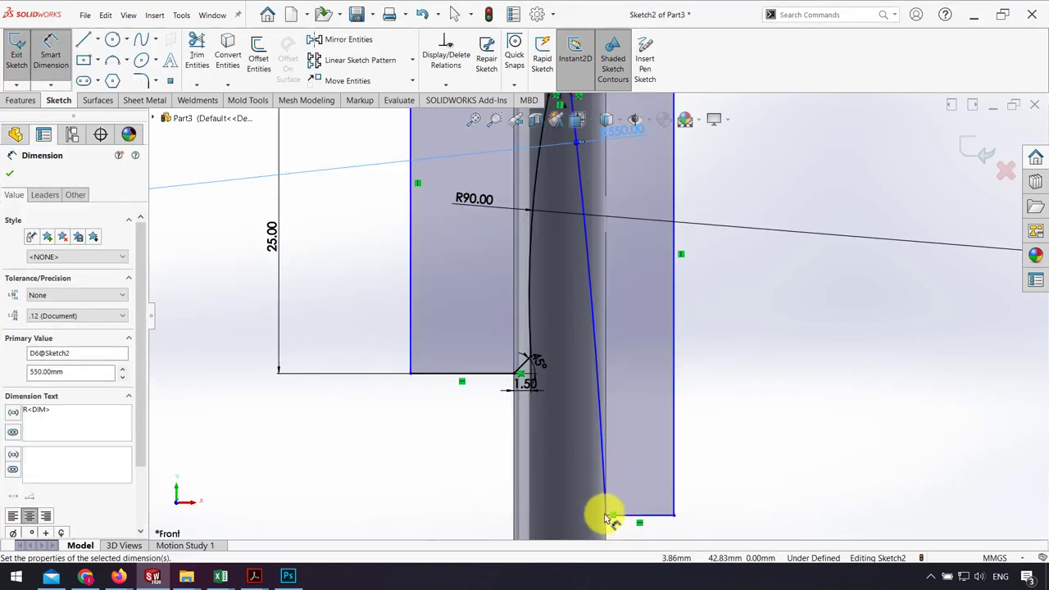
- Add a 35 mm overall vertical height from the profile's bottom corner
left_click(608, 516)
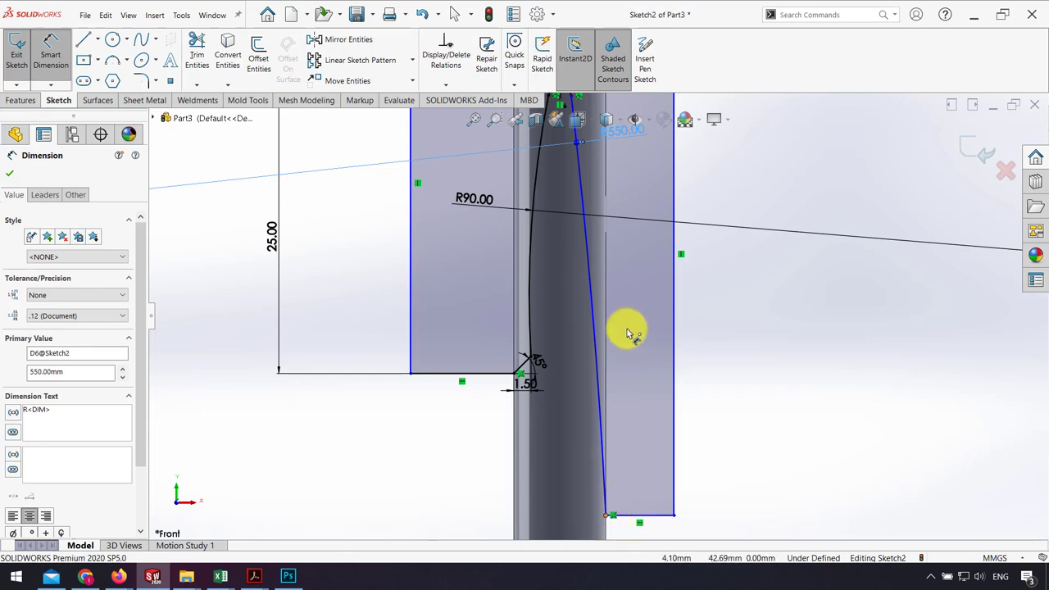
scroll(624, 328, "up", 2)
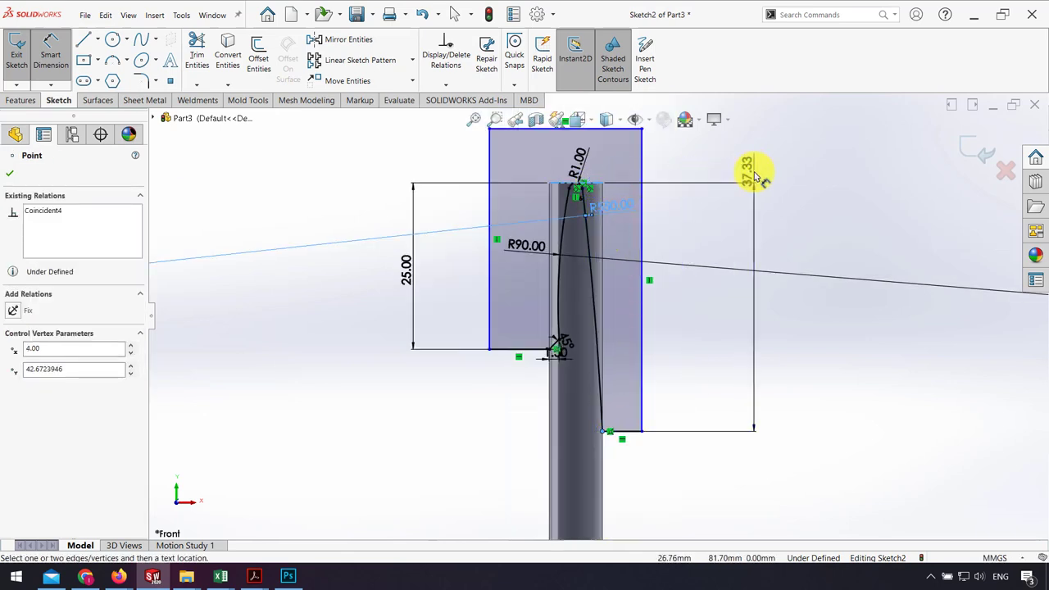
left_click(755, 175)
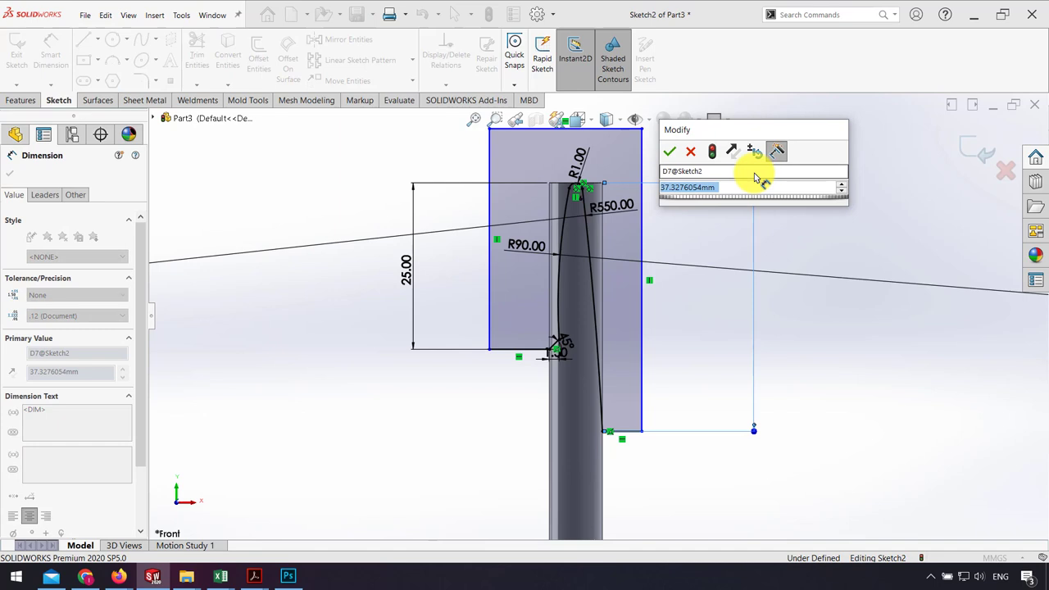
type("35")
key("Return")
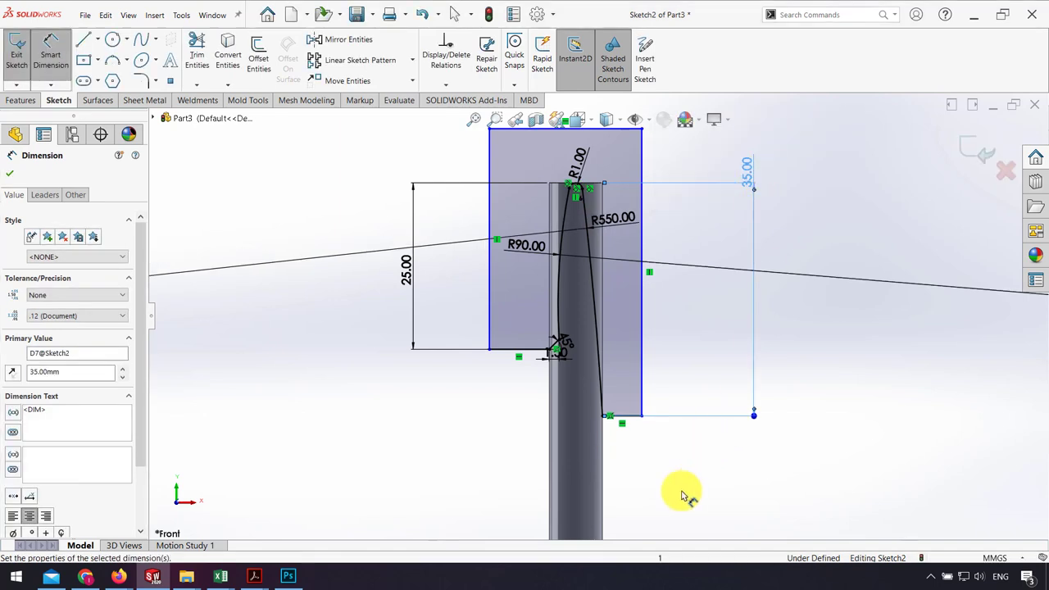
left_click(687, 490)
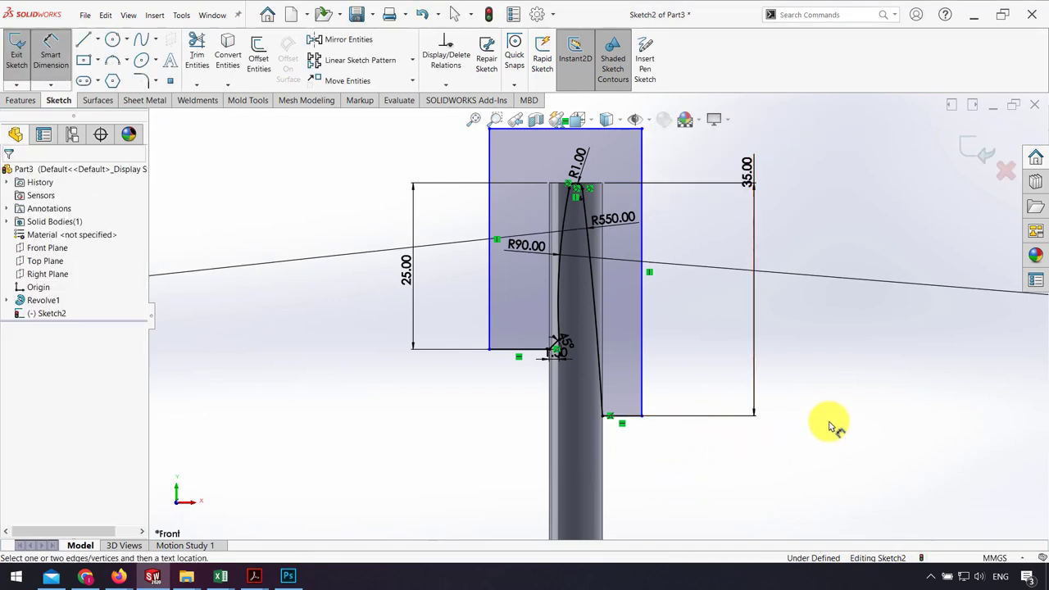
scroll(623, 237, "down", 2)
scroll(674, 363, "down", 2)
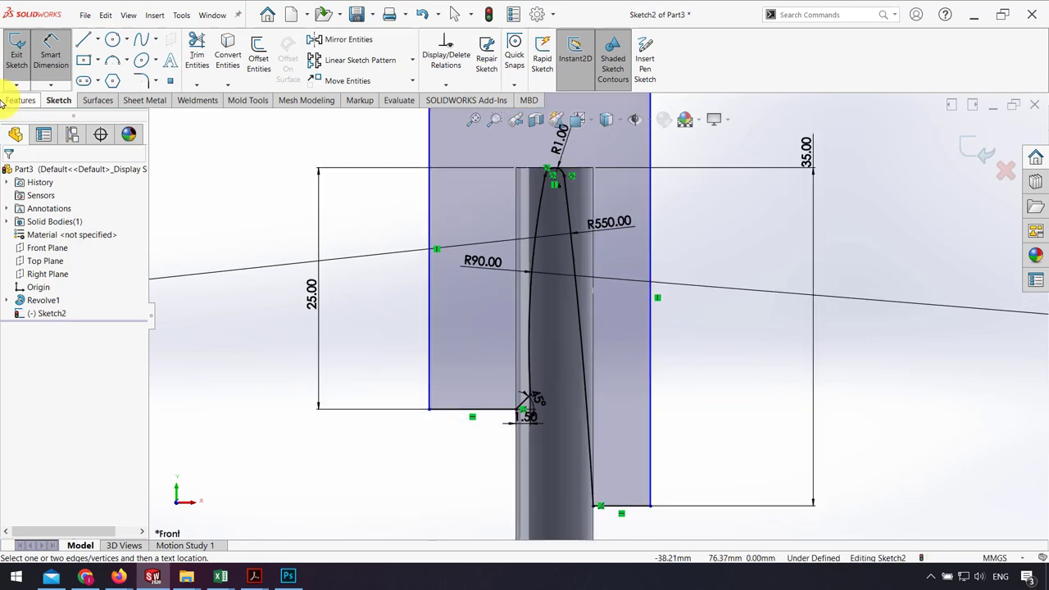
left_click(7, 101)
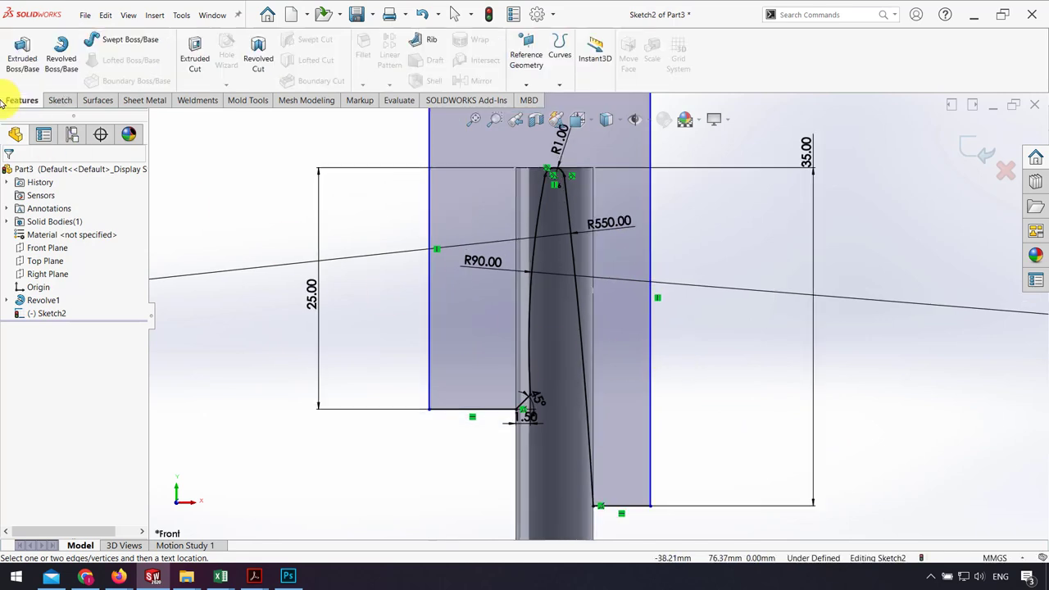
- Extrude-cut the sketch Through All - Both to trim the pen to the clip outline
left_click(201, 75)
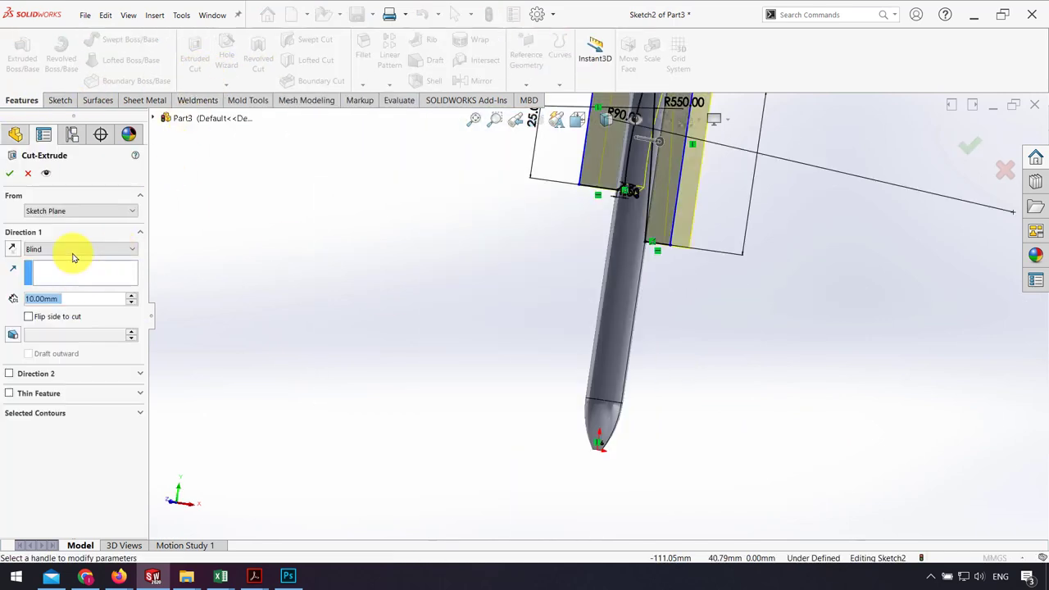
left_click(74, 250)
left_click(65, 281)
mouse_move(281, 268)
middle_mouse_down()
mouse_move(539, 251)
mouse_move(576, 281)
mouse_move(975, 146)
middle_mouse_up()
left_click(972, 144)
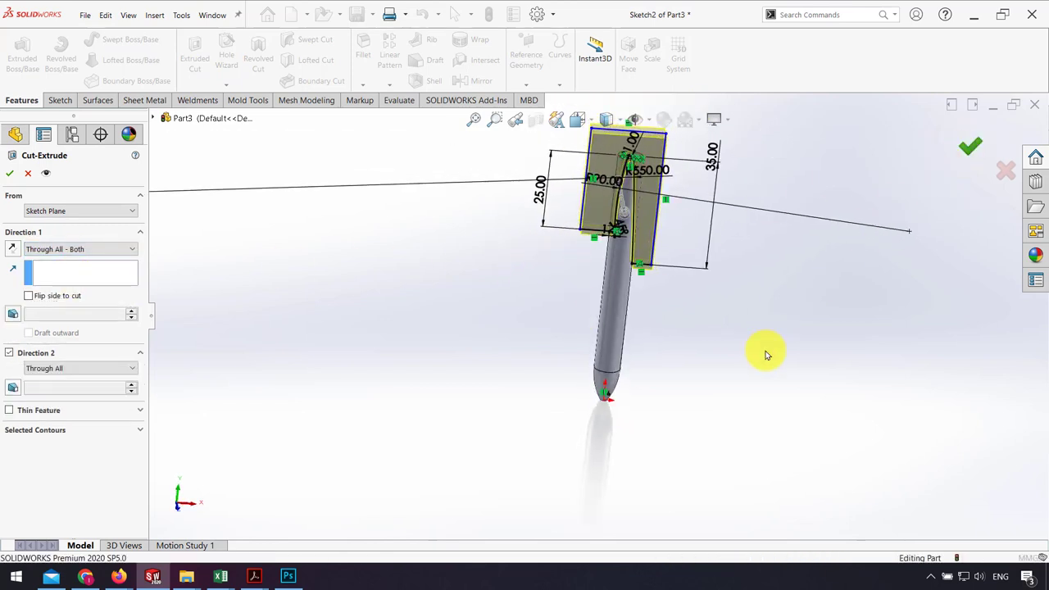
mouse_move(766, 351)
middle_mouse_down()
mouse_move(686, 274)
mouse_move(633, 250)
mouse_move(673, 245)
mouse_move(702, 263)
middle_mouse_up()
mouse_move(673, 306)
middle_mouse_down()
mouse_move(604, 159)
mouse_move(595, 265)
middle_mouse_up()
left_click(47, 248)
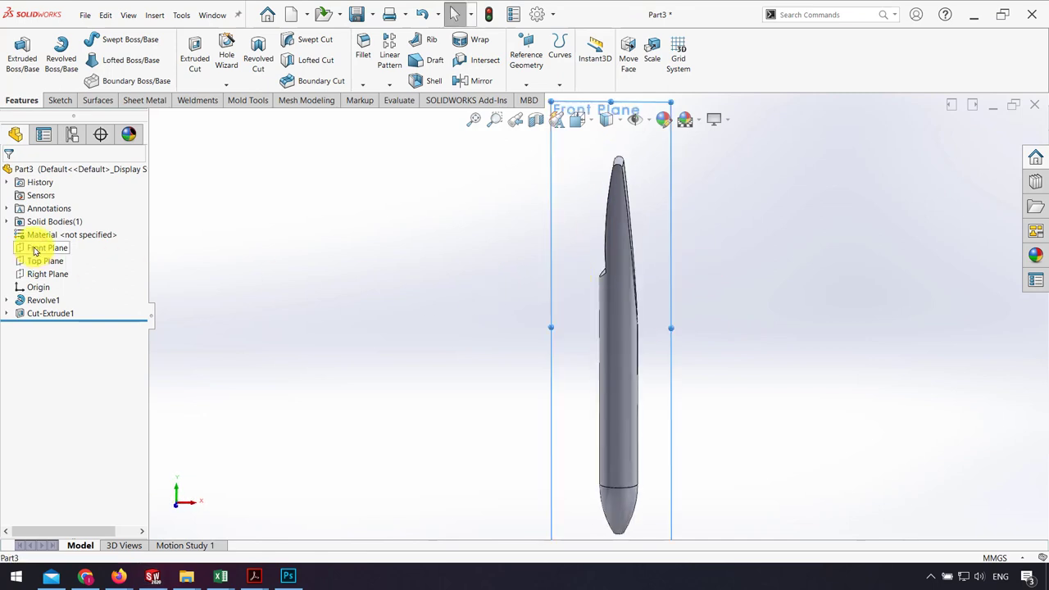
left_click(42, 235)
scroll(648, 205, "down", 5)
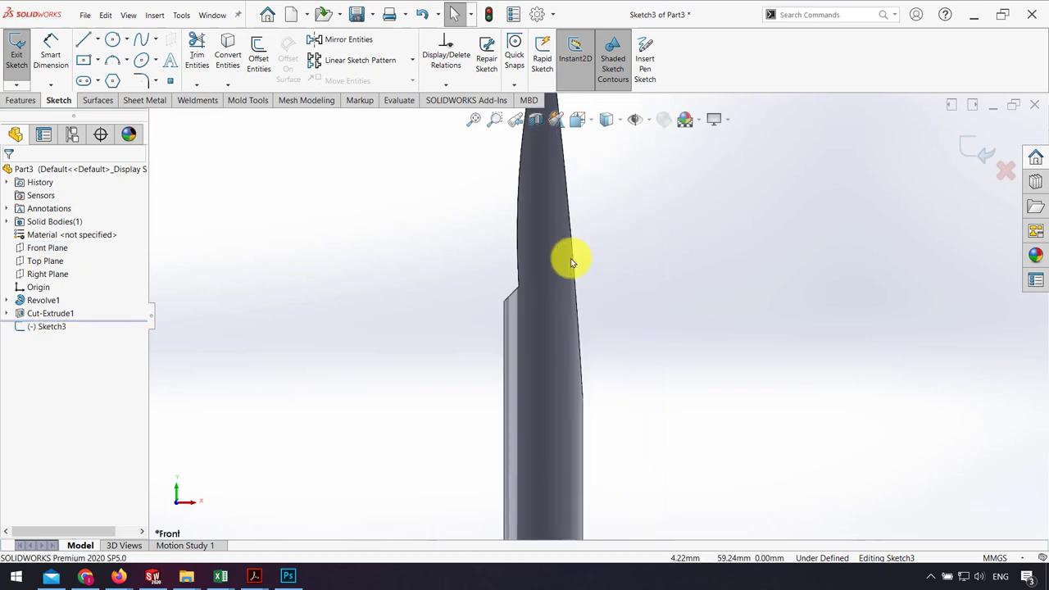
left_click(573, 255)
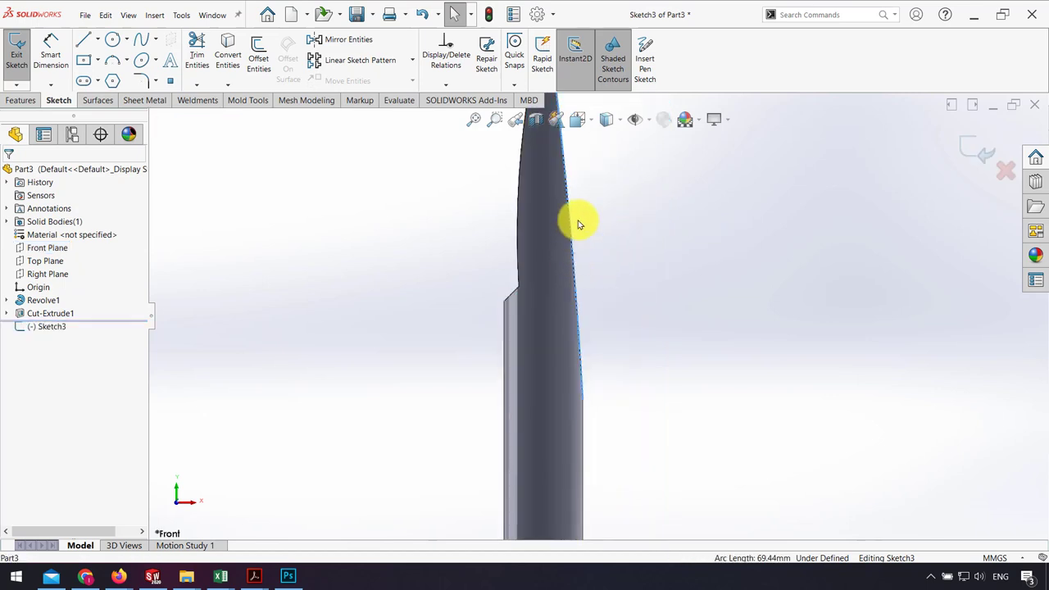
mouse_move(574, 222)
middle_mouse_down()
mouse_move(581, 206)
mouse_move(553, 197)
mouse_move(555, 159)
middle_mouse_up()
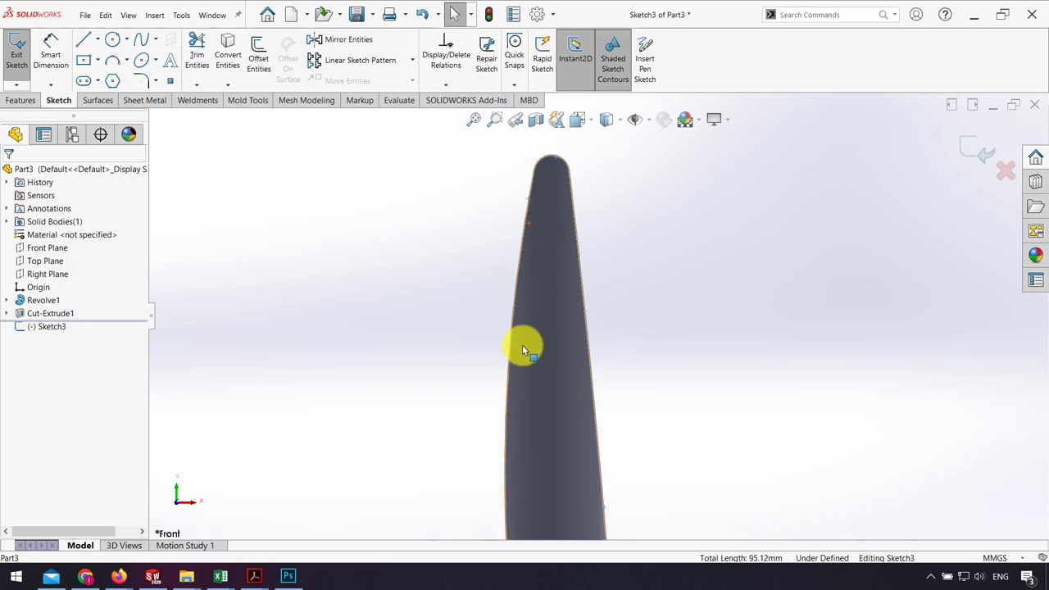
middle_click_drag(522, 344, 552, 422)
left_click(570, 390, "ctrl")
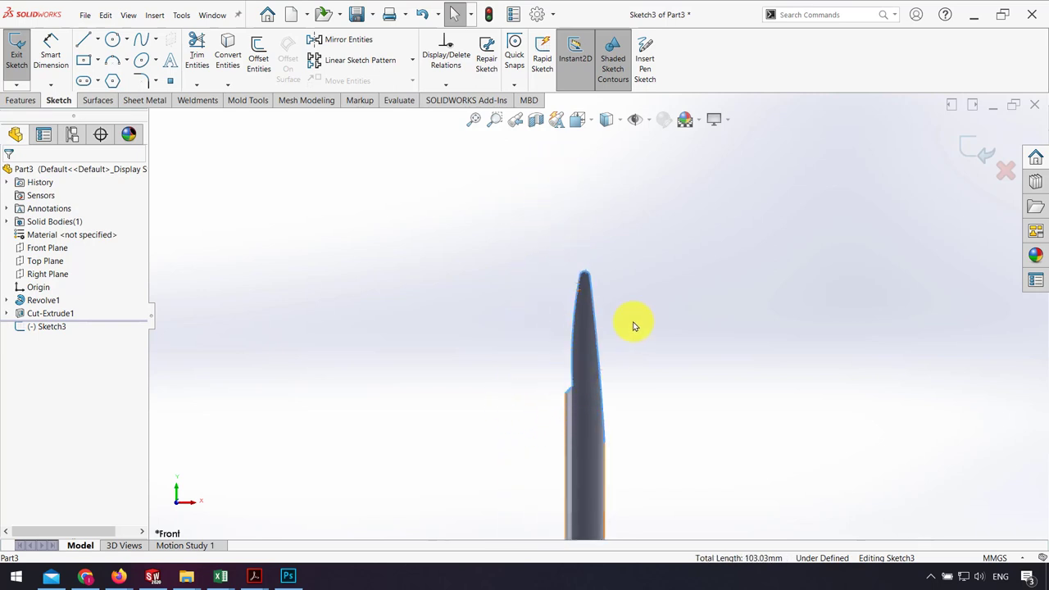
left_click(229, 58)
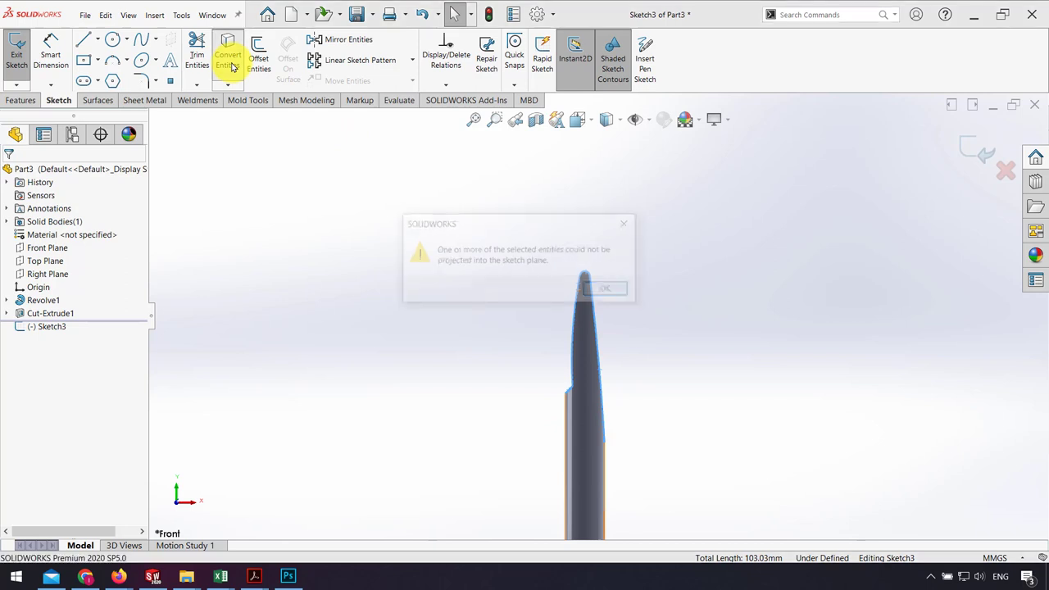
left_click(608, 292)
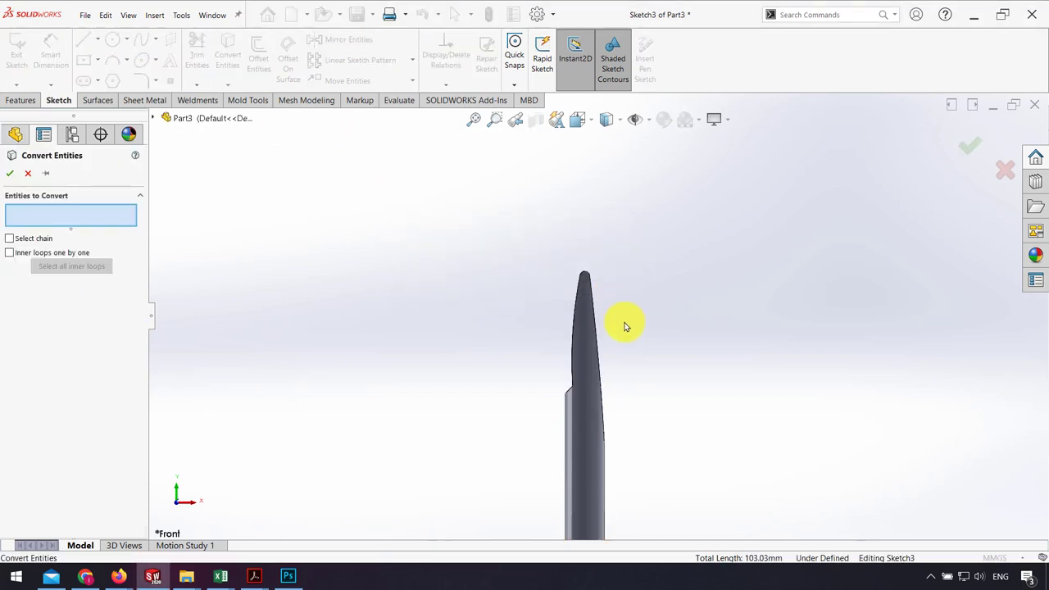
left_click(596, 328)
scroll(590, 287, "down", 3)
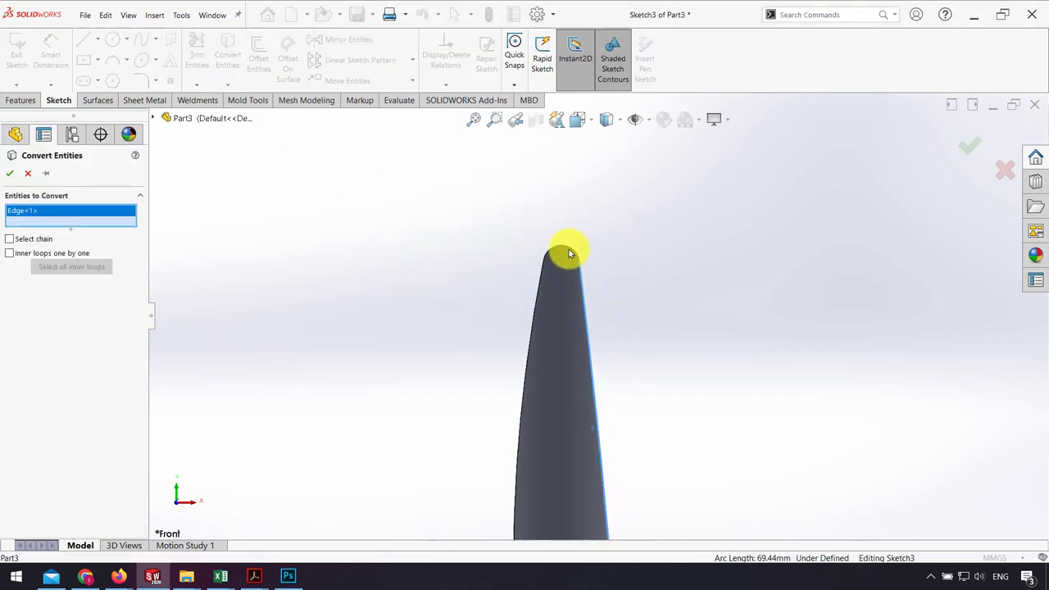
scroll(570, 250, "down", 2)
left_click(571, 253)
left_click(538, 283)
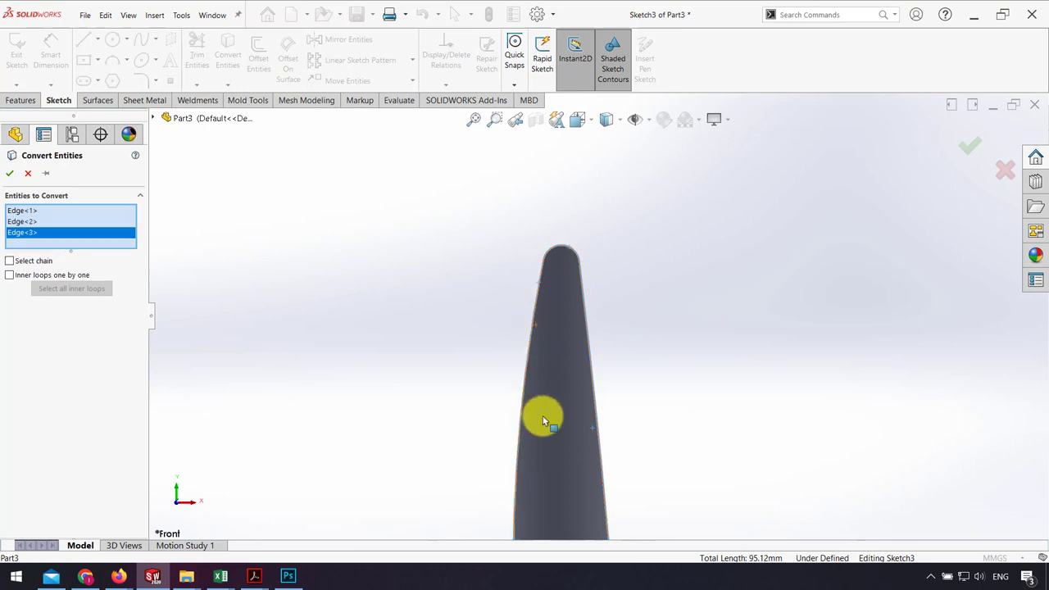
scroll(583, 452, "down", 2)
left_click(616, 434)
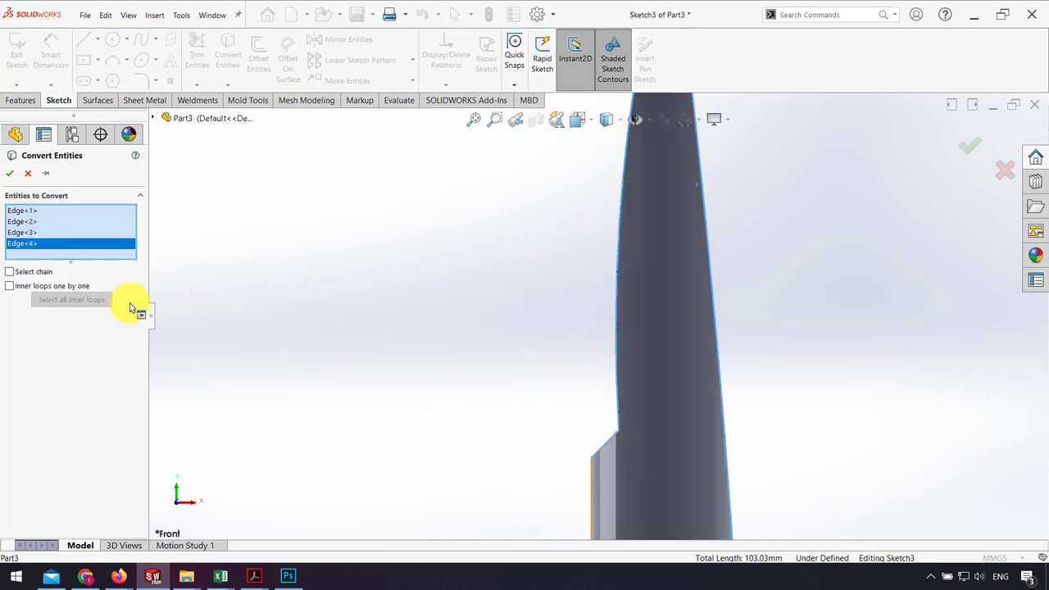
left_click(10, 175)
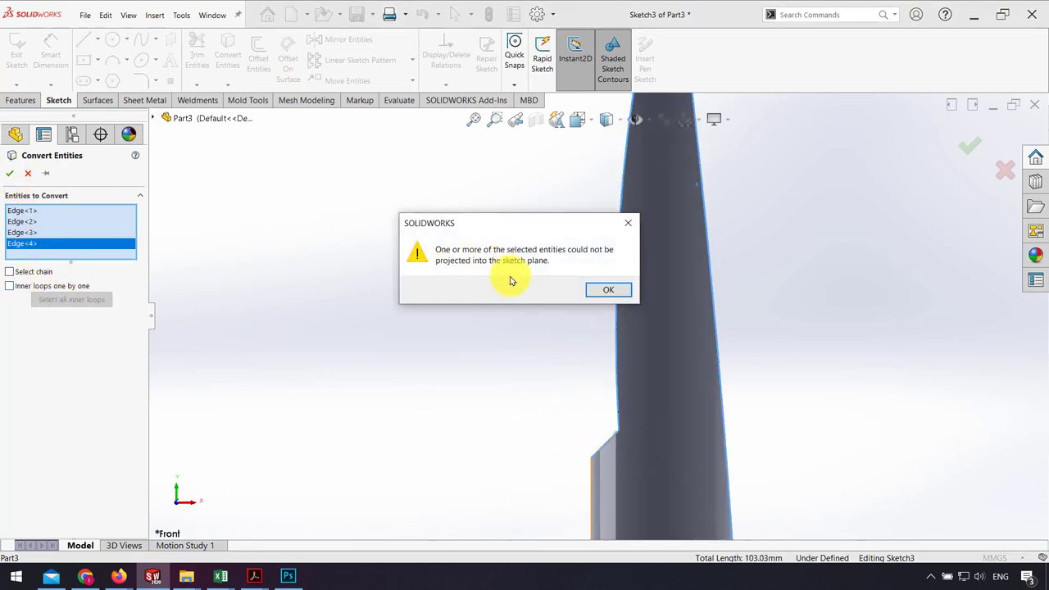
left_click(608, 289)
scroll(648, 288, "up", 2)
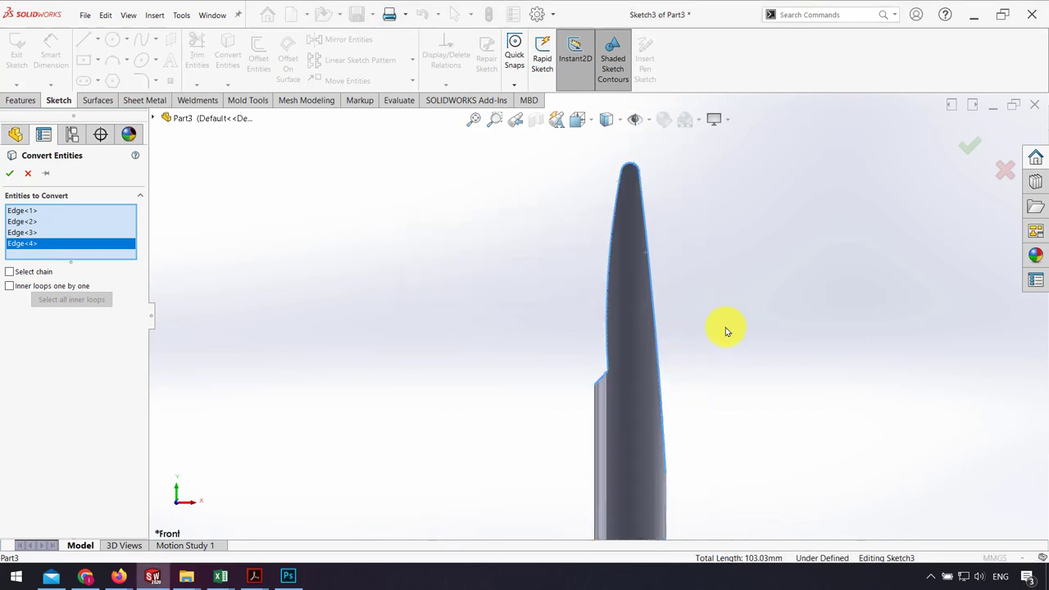
mouse_move(715, 339)
middle_mouse_down()
mouse_move(694, 368)
mouse_move(698, 345)
middle_mouse_up()
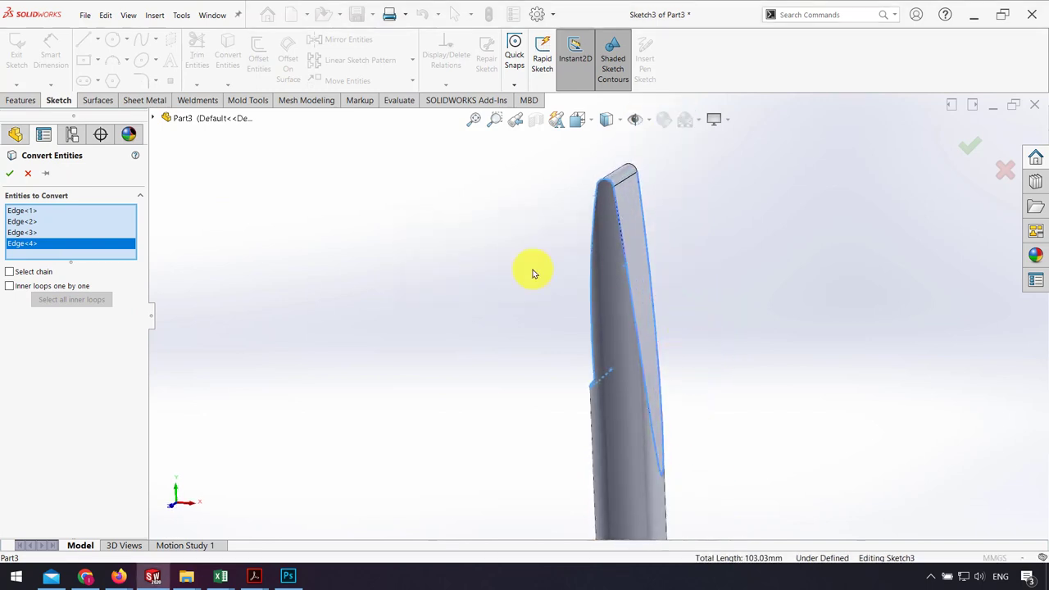
left_click(26, 178)
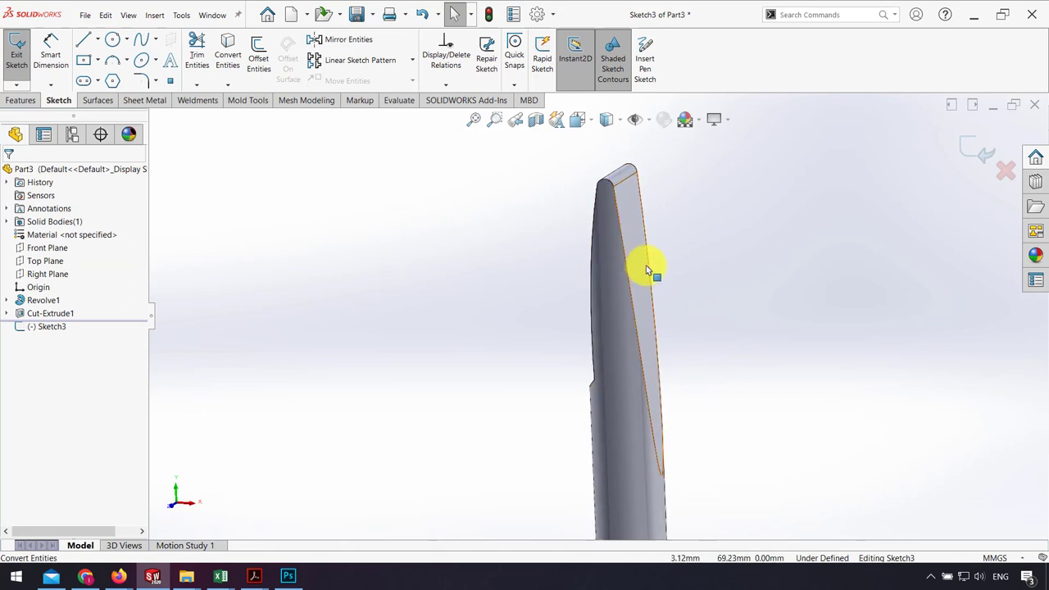
left_click(627, 197)
mouse_move(622, 175)
middle_mouse_down()
mouse_move(628, 235)
mouse_move(551, 247)
middle_mouse_up()
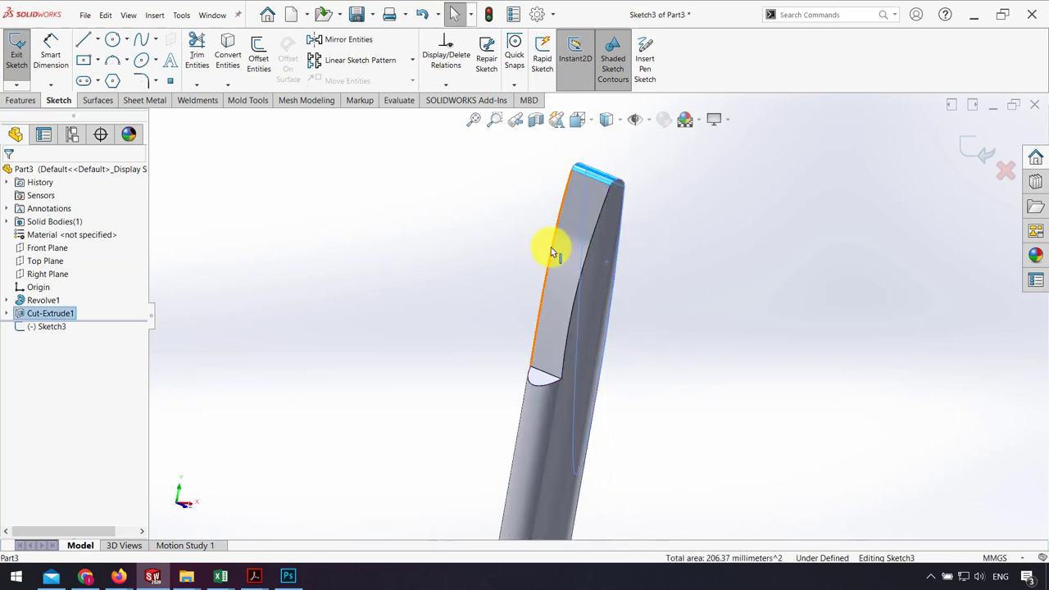
- Create an Intersection Curve of the blade's top and front faces with the sketch plane
left_click(567, 254, "ctrl")
mouse_move(608, 333)
middle_mouse_down()
mouse_move(513, 306)
mouse_move(476, 182)
middle_mouse_up()
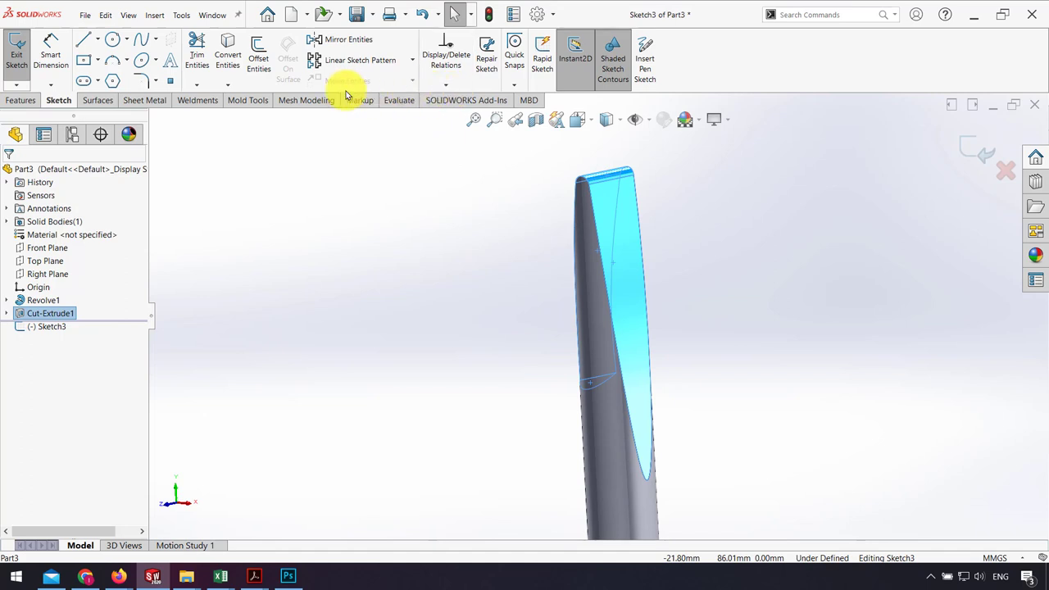
left_click(227, 85)
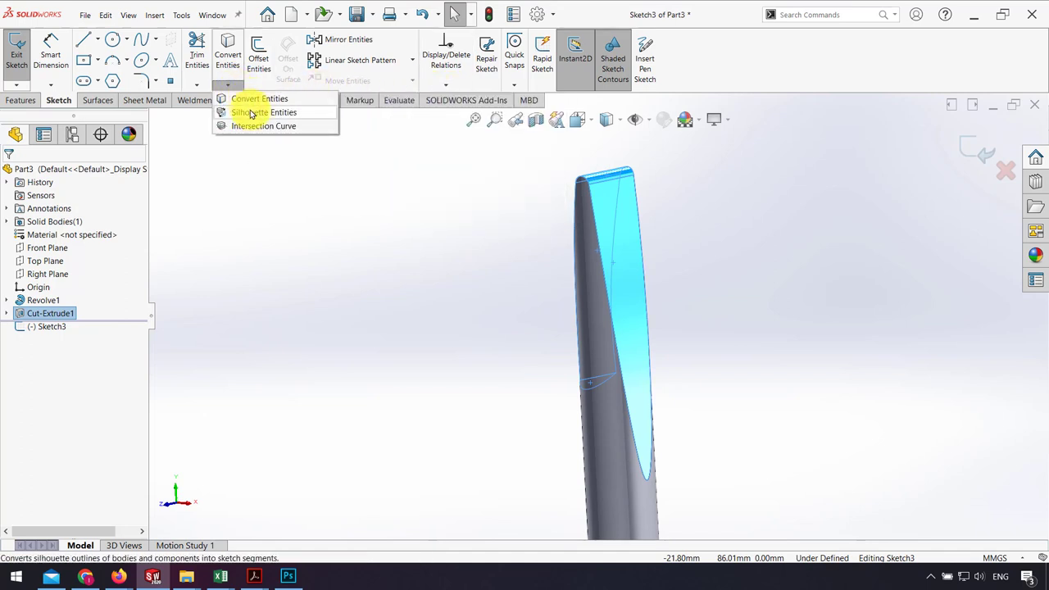
left_click(256, 126)
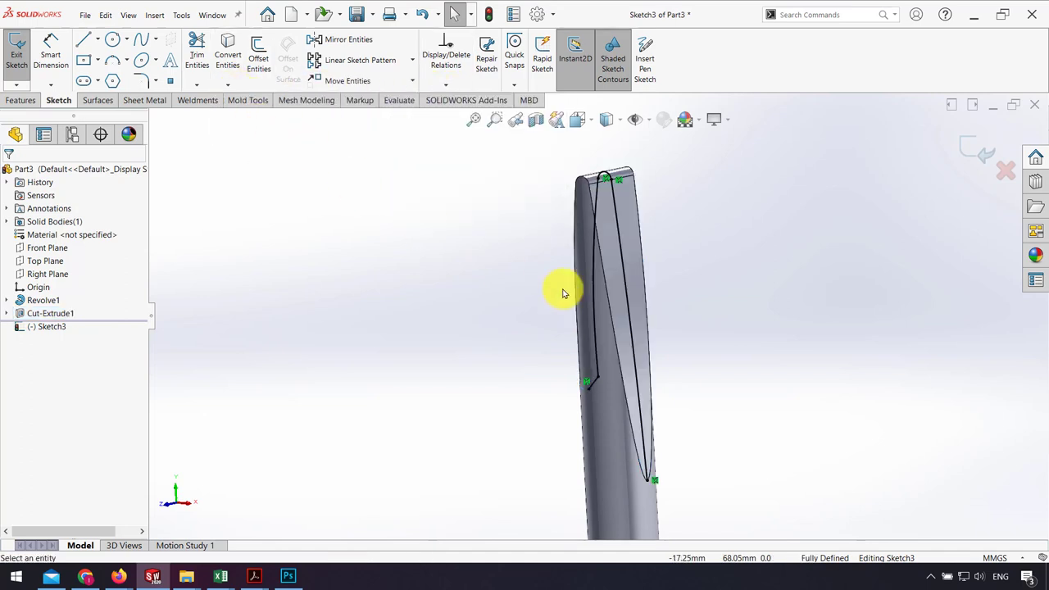
key("ctrl+1")
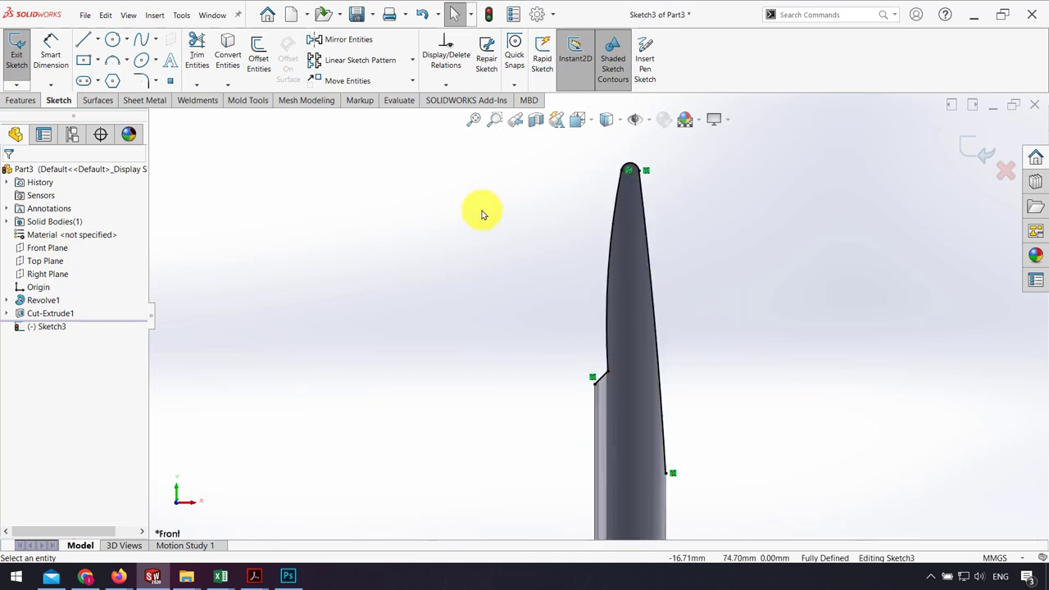
- Offset the traced outline by 1.50 mm, turning the original edges into construction geometry
left_click(257, 59)
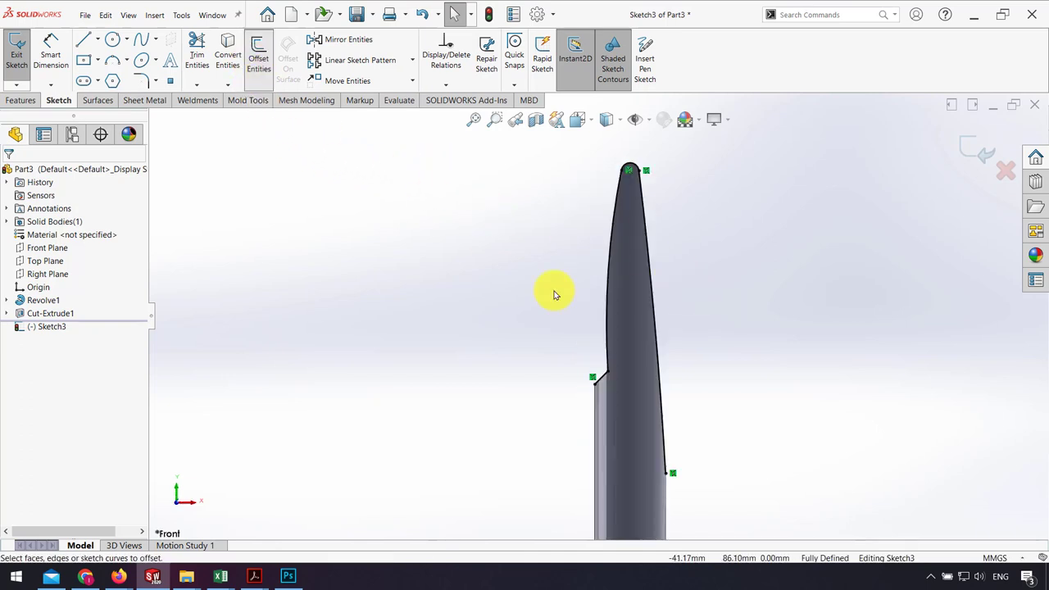
left_click(666, 460)
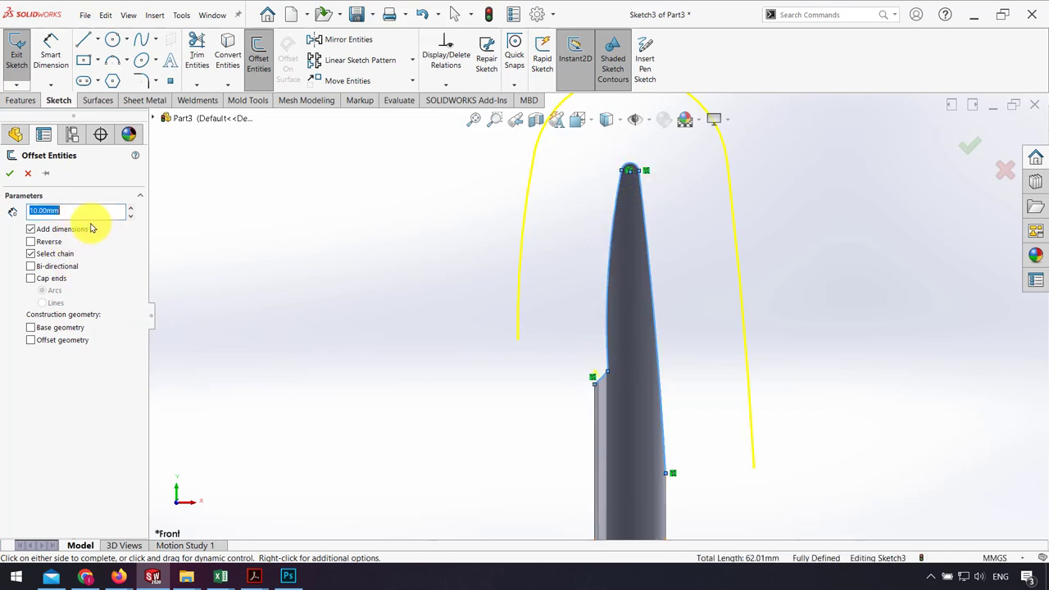
type("2")
key("Return")
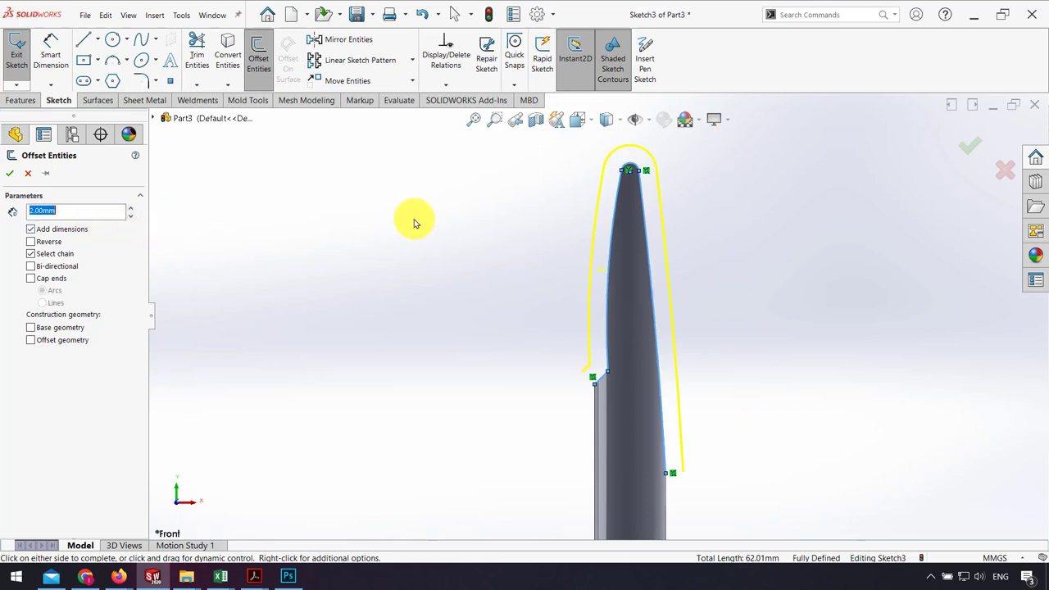
left_click(57, 335)
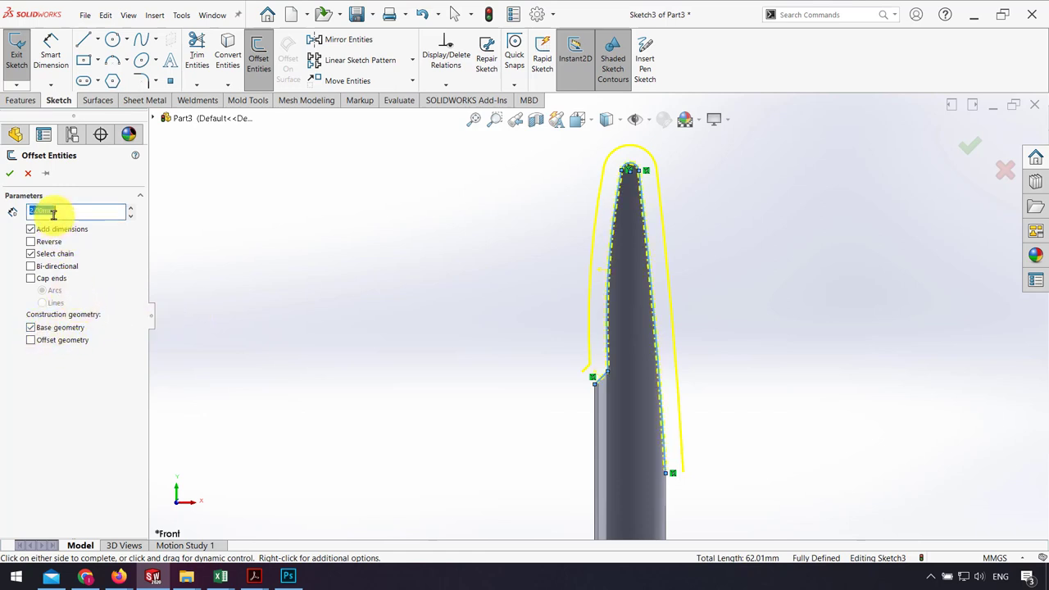
type("1.5")
key("Return")
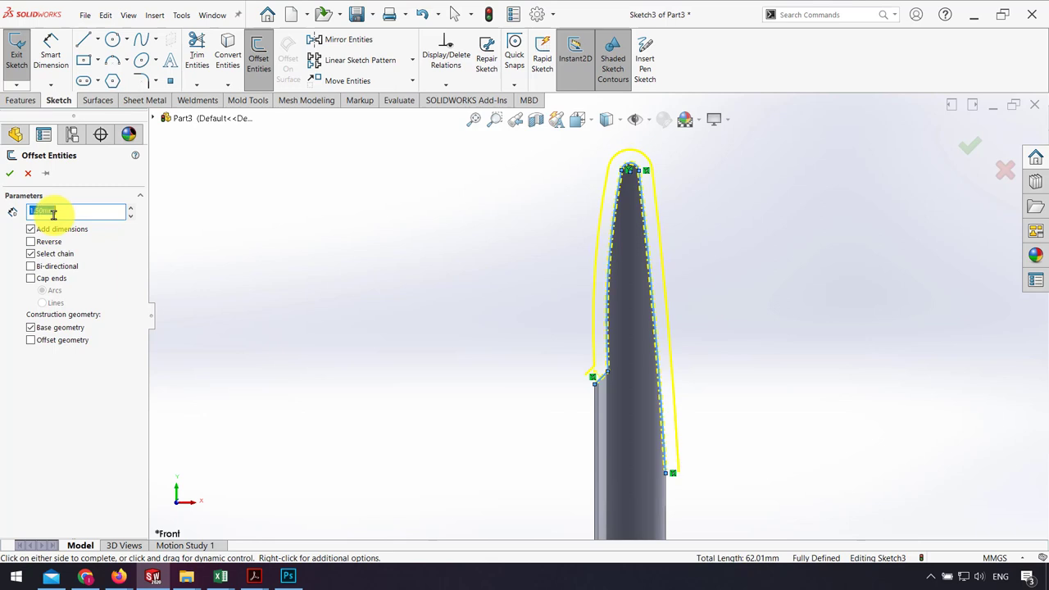
left_click(8, 173)
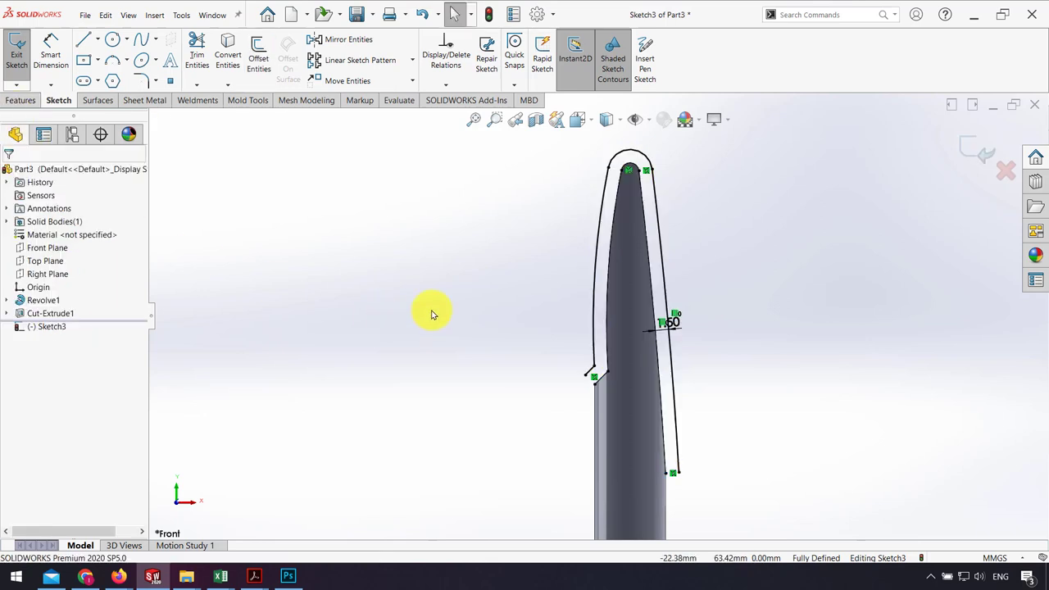
- Zoom in to inspect the offset outline's end point
scroll(607, 368, "down", 2)
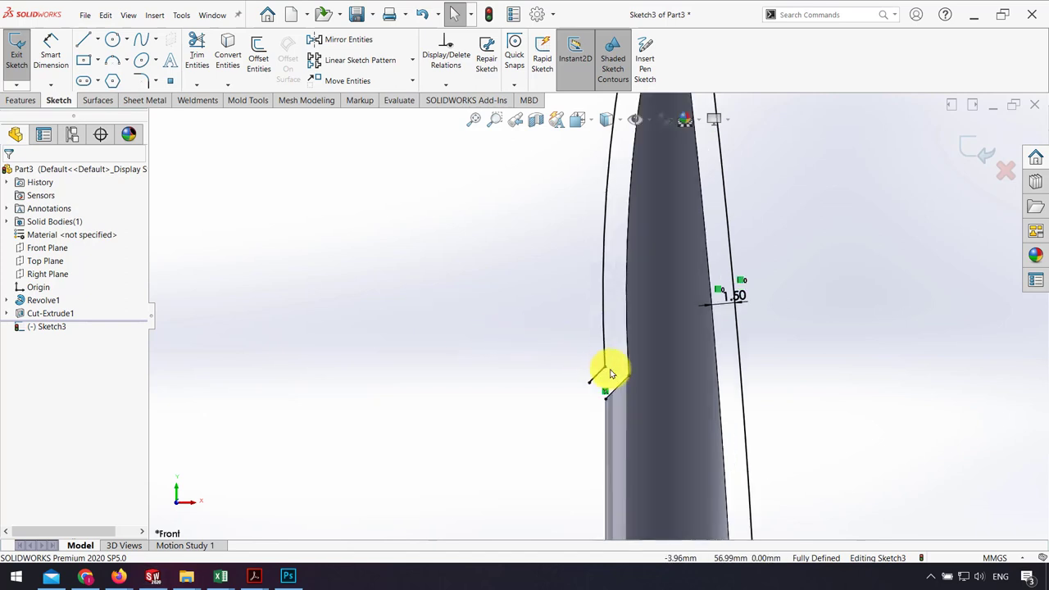
scroll(602, 376, "down", 2)
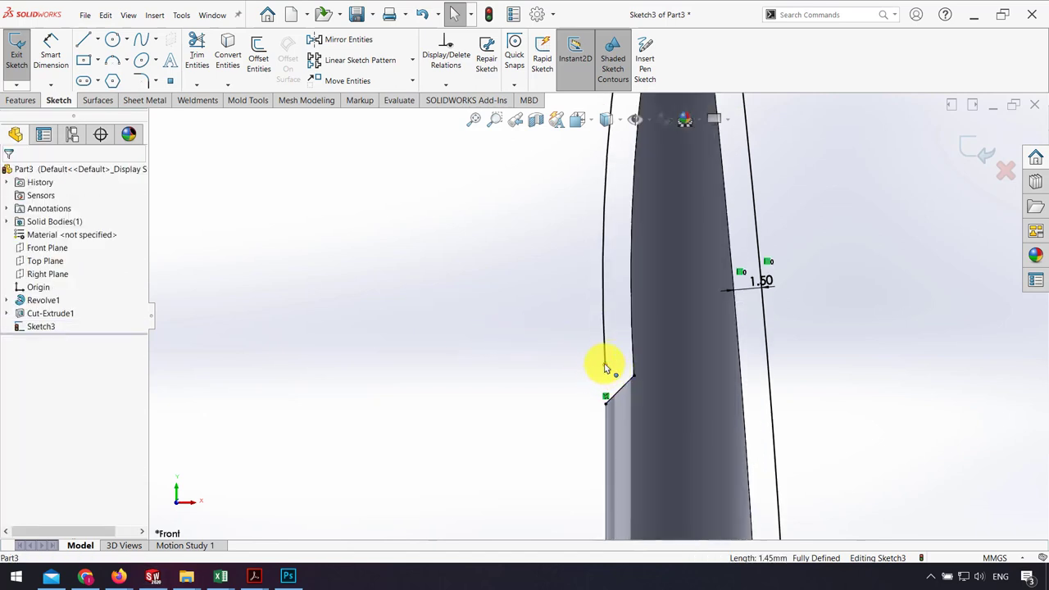
left_click(605, 366)
left_click(532, 343)
scroll(532, 343, "up", 3)
scroll(533, 342, "up", 1)
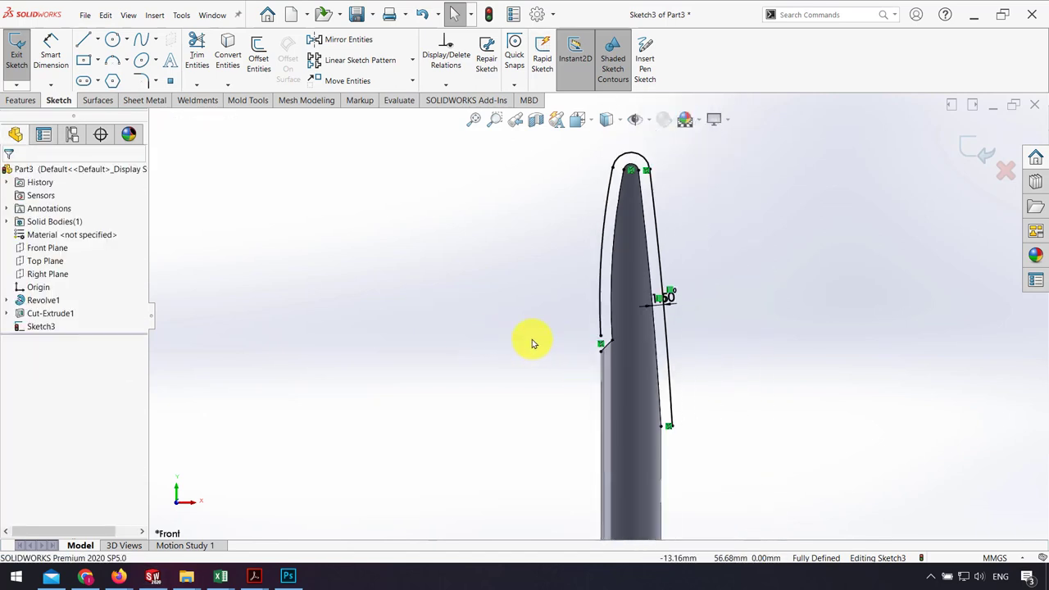
scroll(532, 342, "up", 1)
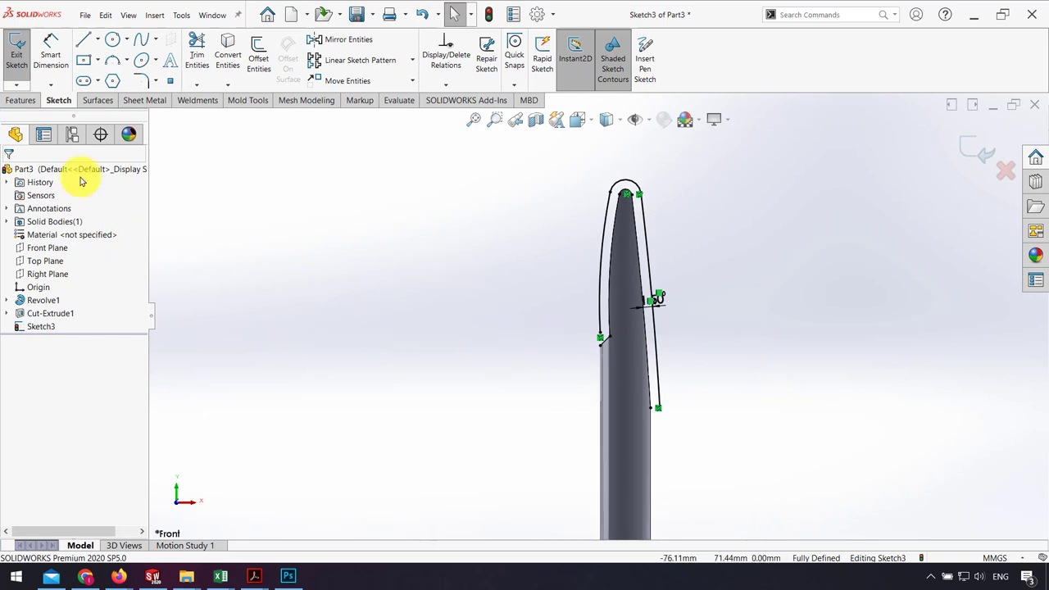
left_click(29, 100)
- Start a thin-feature boss extrusion of the clip sketch with 0.50 mm wall thickness
left_click(20, 51)
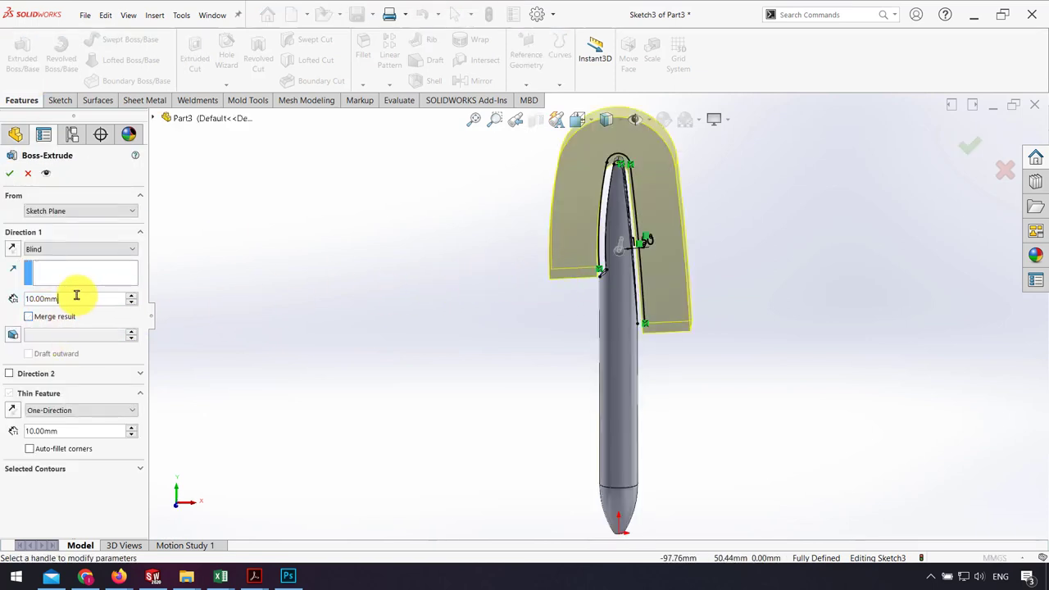
type("0.5")
key("Return")
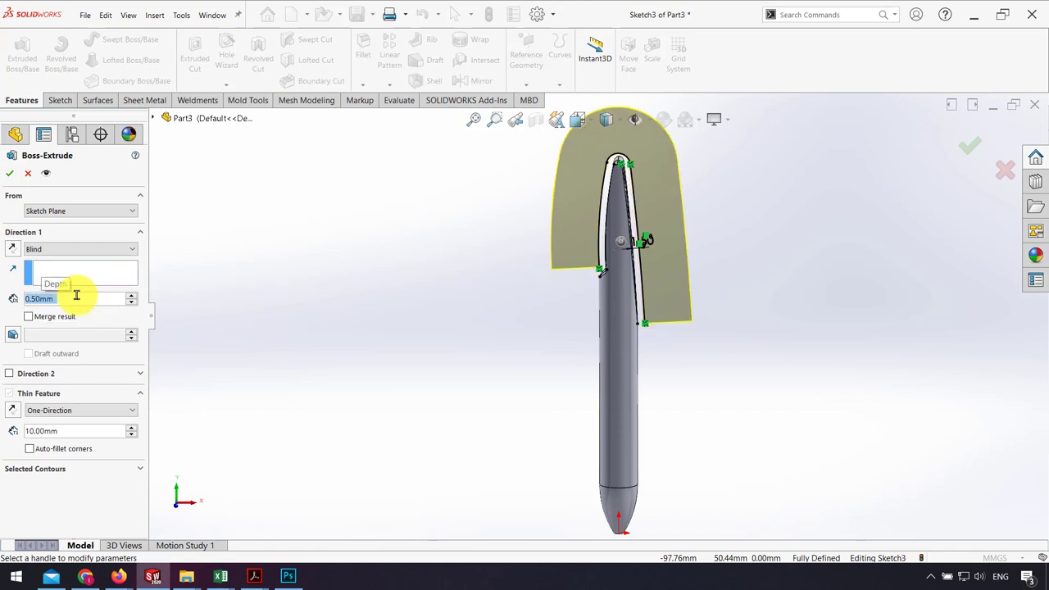
middle_click_drag(557, 272, 533, 279)
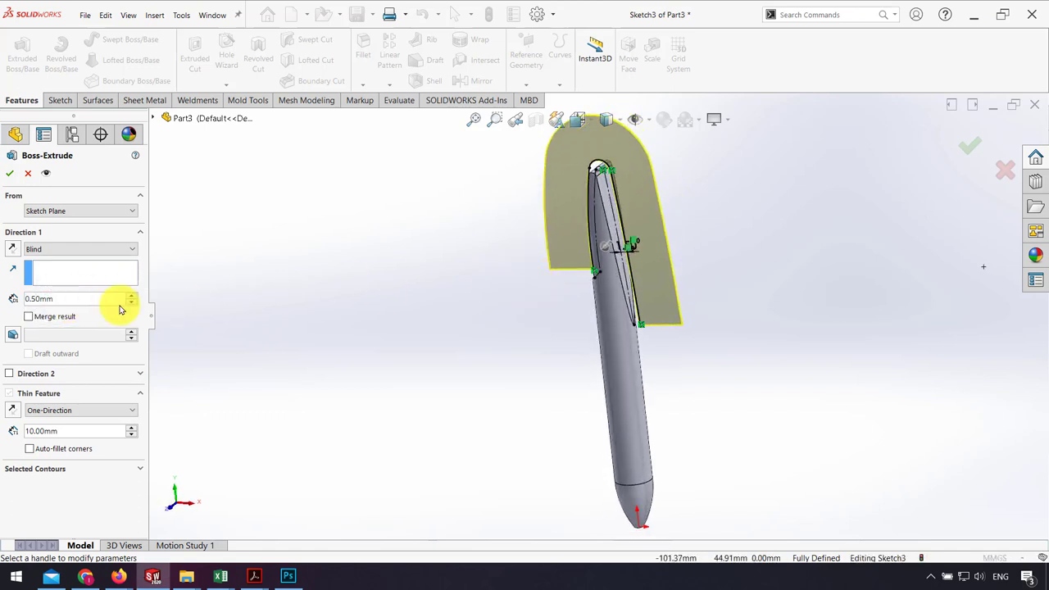
left_click(93, 300)
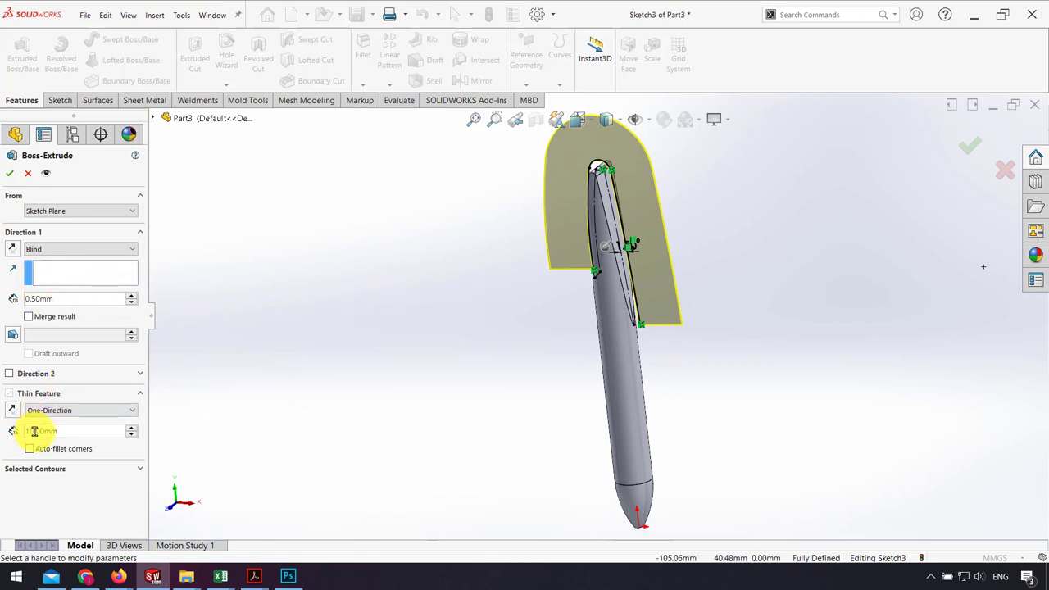
type("0.5")
key("Return")
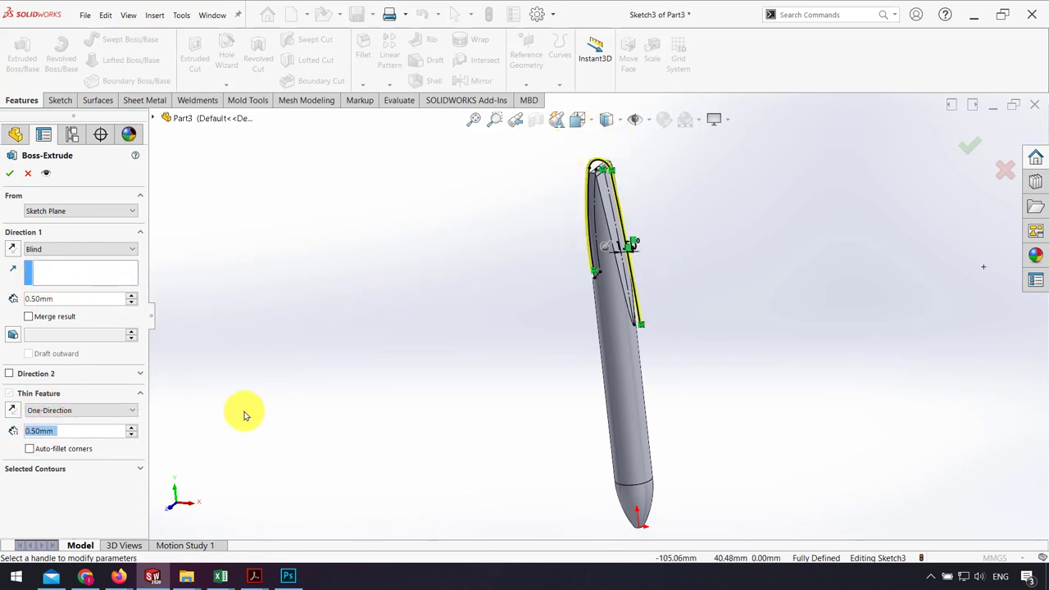
scroll(611, 180, "down", 3)
middle_click_drag(601, 202, 585, 211)
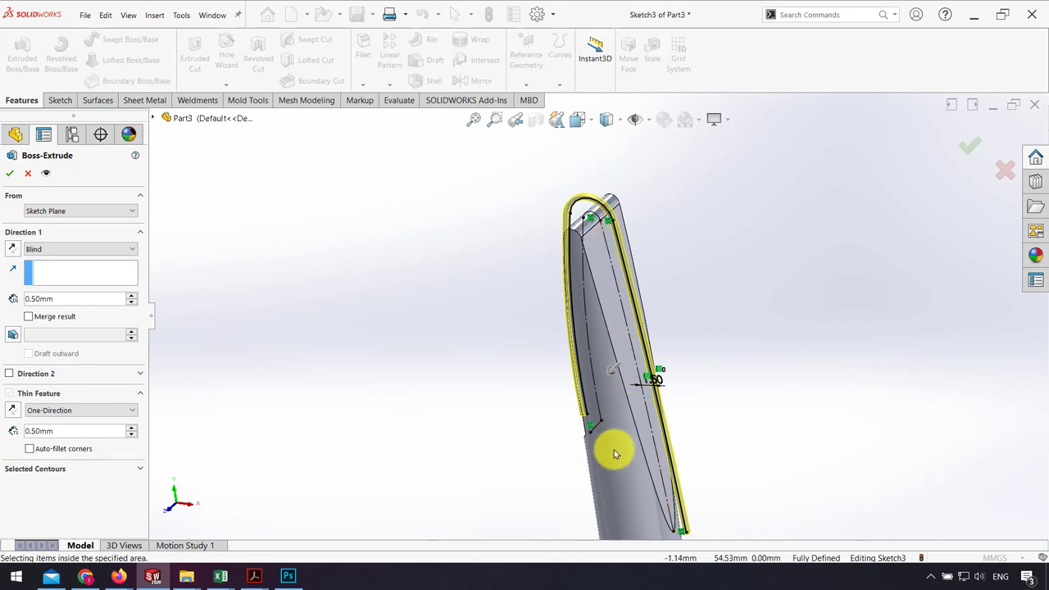
- Extrude the thin clip Mid Plane to a 5 mm depth and accept it
left_click(75, 248)
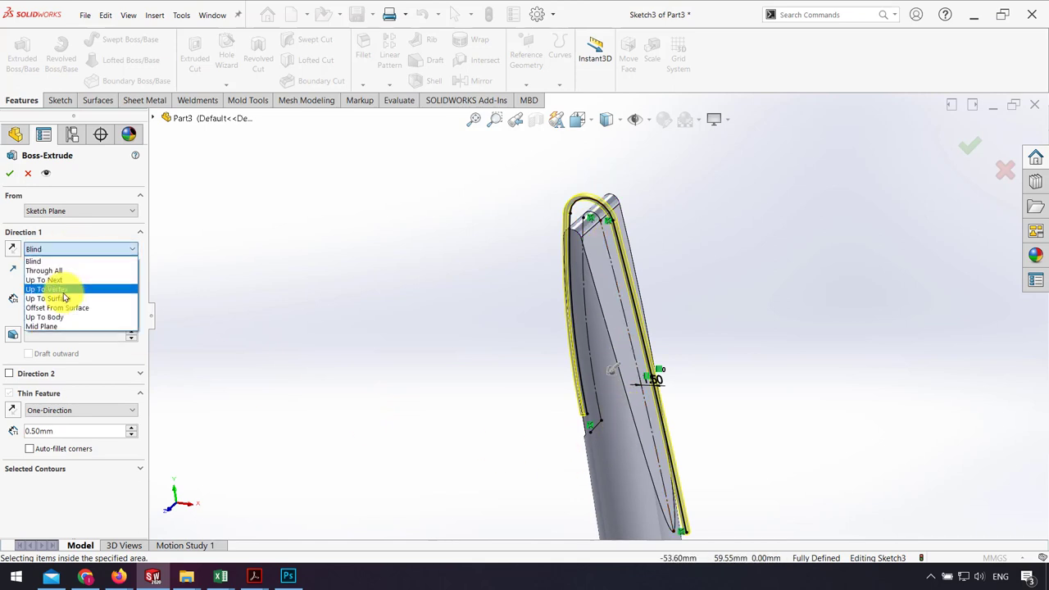
left_click(47, 326)
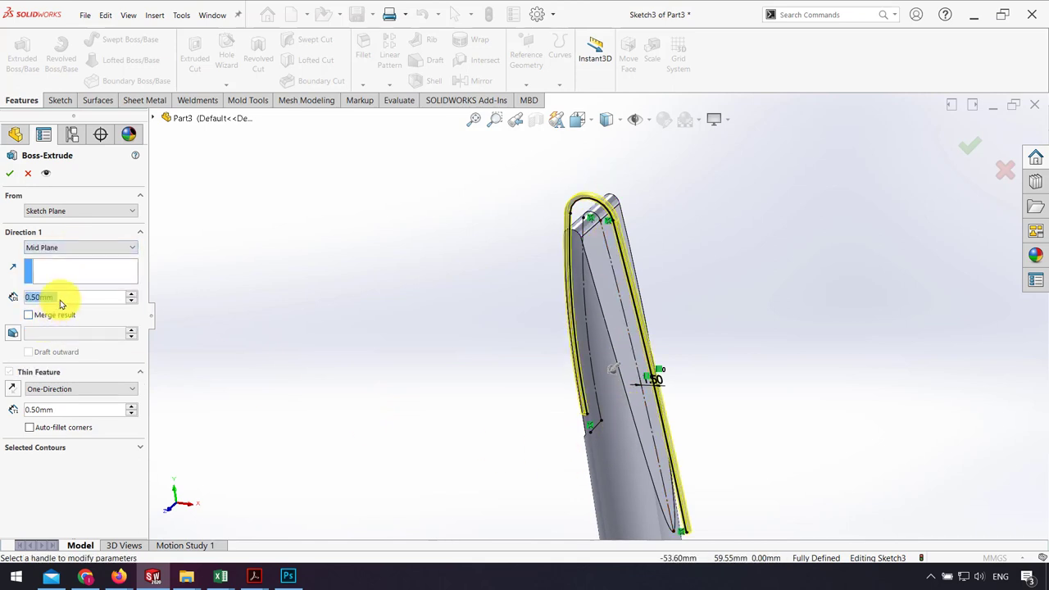
type("5")
key("Return")
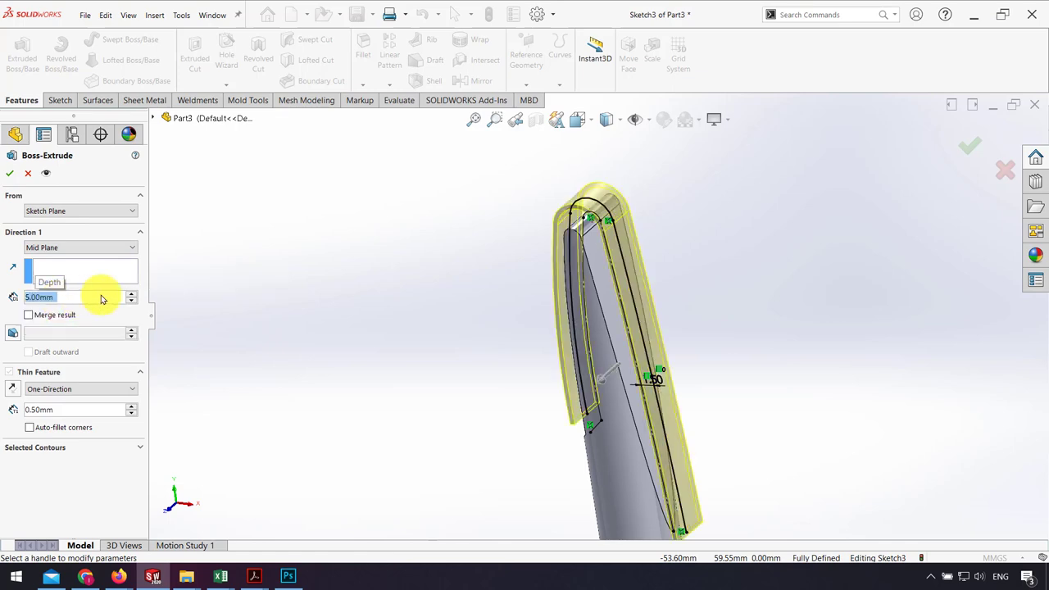
mouse_move(525, 368)
middle_mouse_down()
mouse_move(585, 330)
mouse_move(550, 370)
mouse_move(557, 309)
middle_mouse_up()
scroll(566, 361, "up", 5)
mouse_move(569, 405)
middle_mouse_down()
mouse_move(449, 410)
mouse_move(536, 407)
mouse_move(466, 412)
middle_mouse_up()
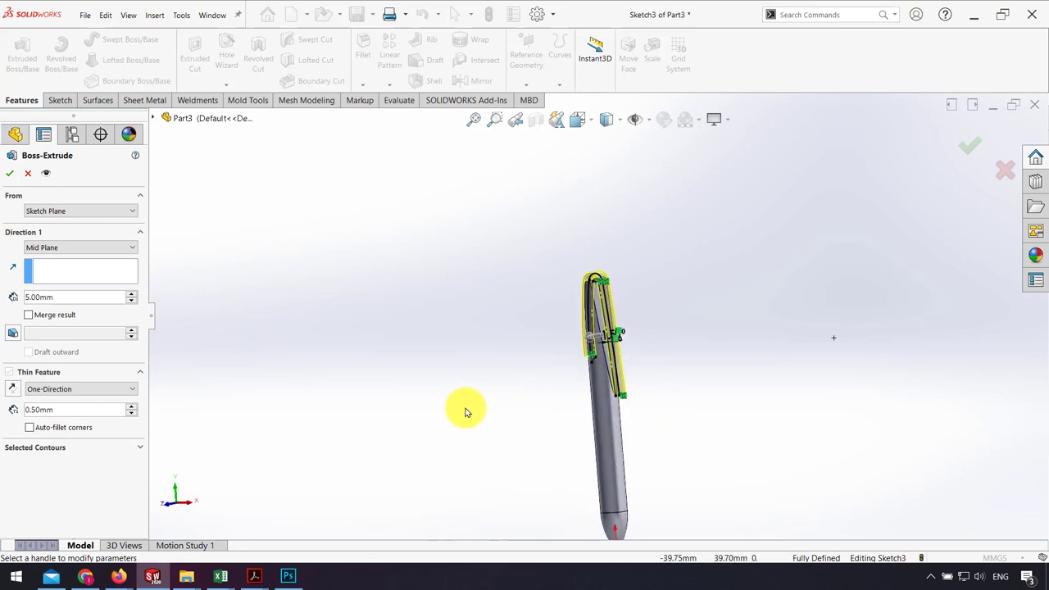
left_click(9, 173)
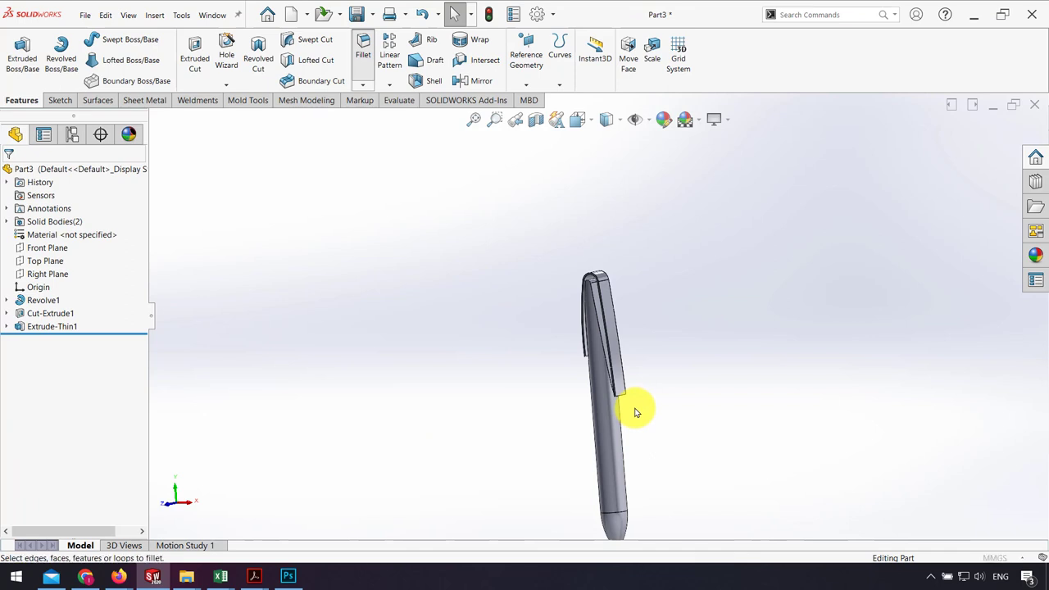
- Round the first clip end with a full-round fillet across its side, center and side faces
left_click(90, 230)
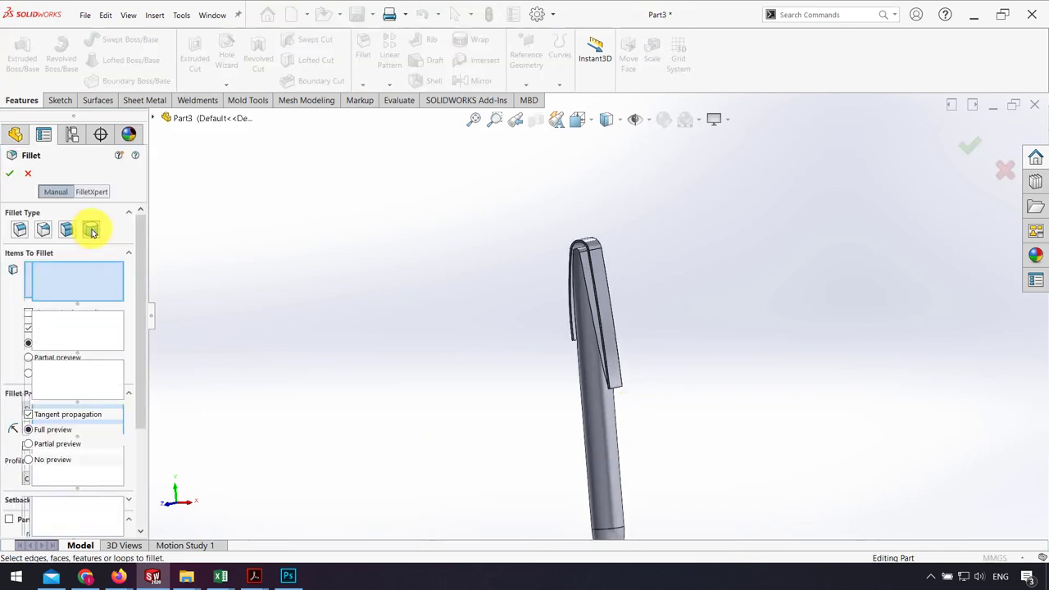
scroll(639, 398, "down", 5)
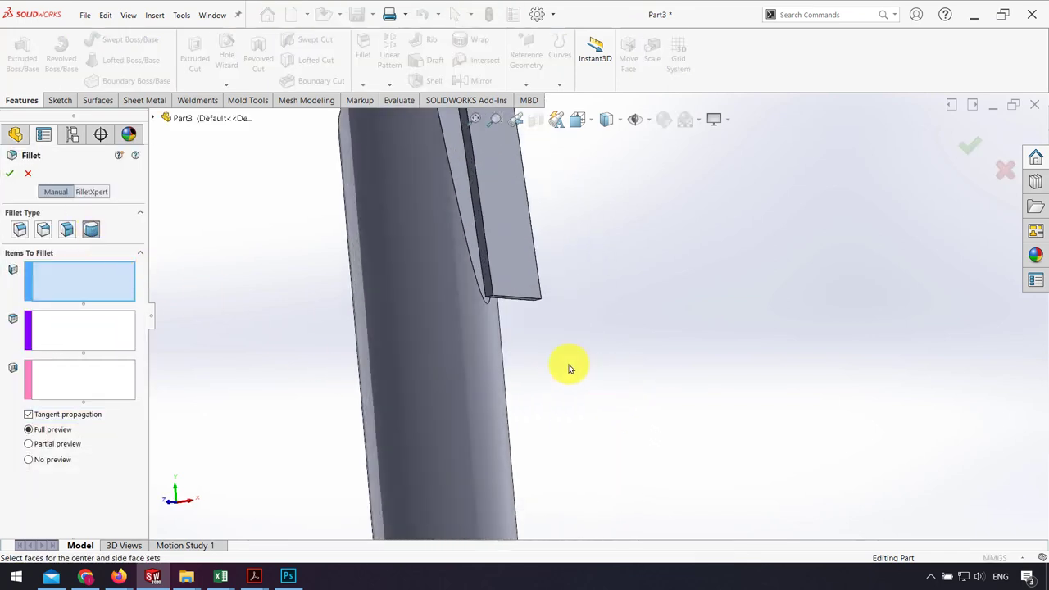
left_click(484, 271)
left_click(82, 322)
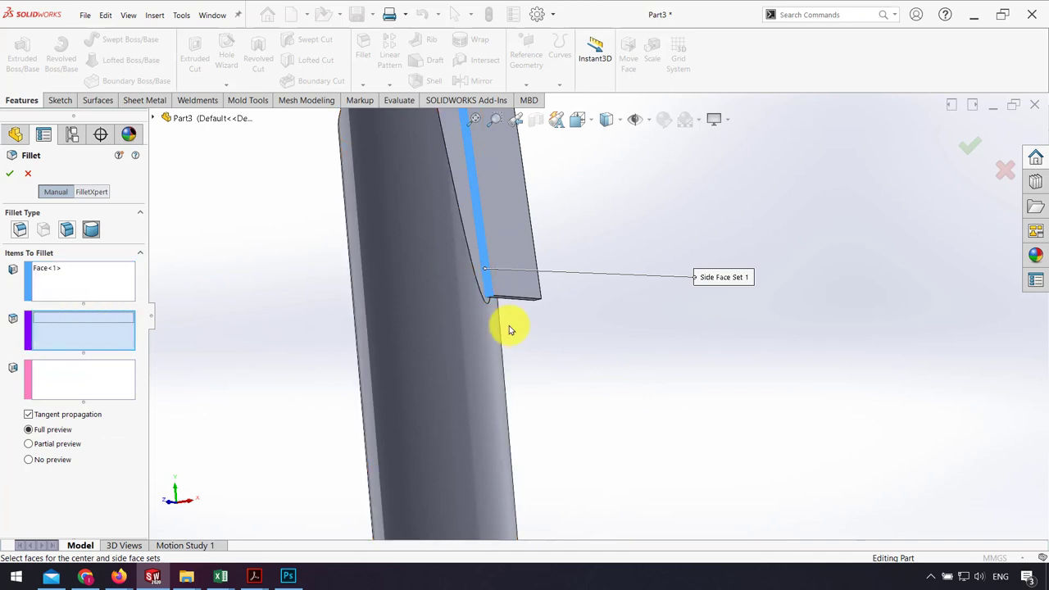
mouse_move(509, 326)
middle_mouse_down()
mouse_move(507, 298)
mouse_move(529, 307)
middle_mouse_up()
left_click(513, 299)
left_click(65, 382)
left_click(541, 304)
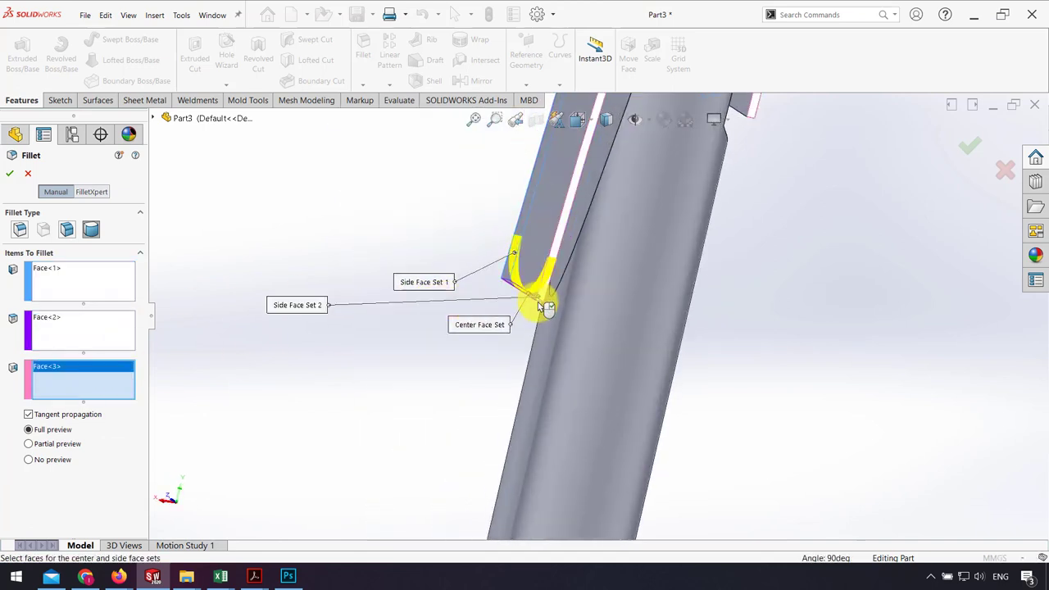
left_click(9, 173)
- Add a second full-round fillet at the notch, using the long face as the second side
mouse_move(464, 282)
middle_mouse_down()
mouse_move(534, 281)
mouse_move(638, 258)
mouse_move(602, 229)
mouse_move(550, 227)
middle_mouse_up()
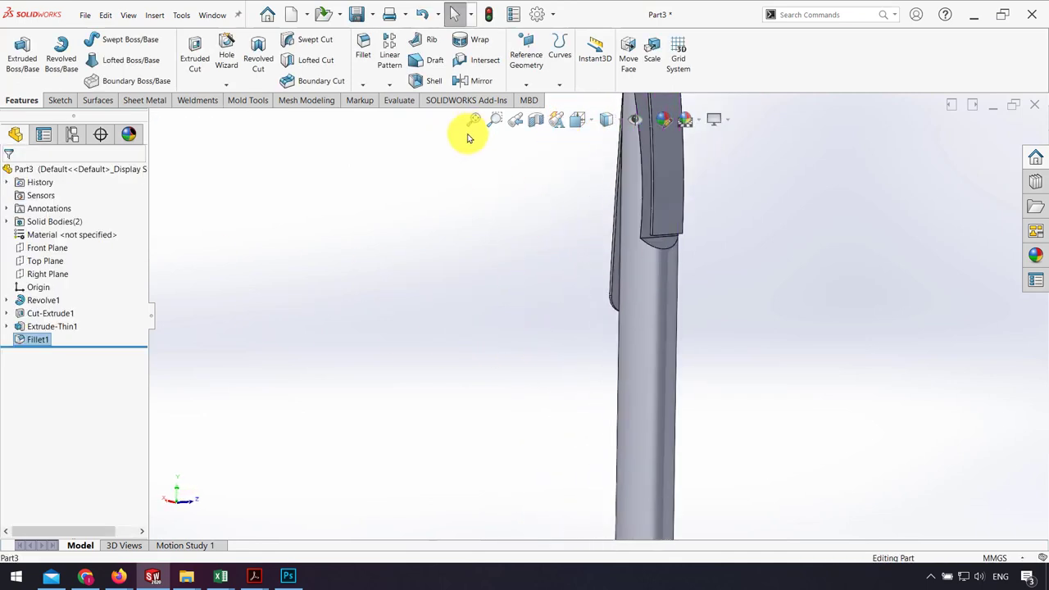
left_click(362, 48)
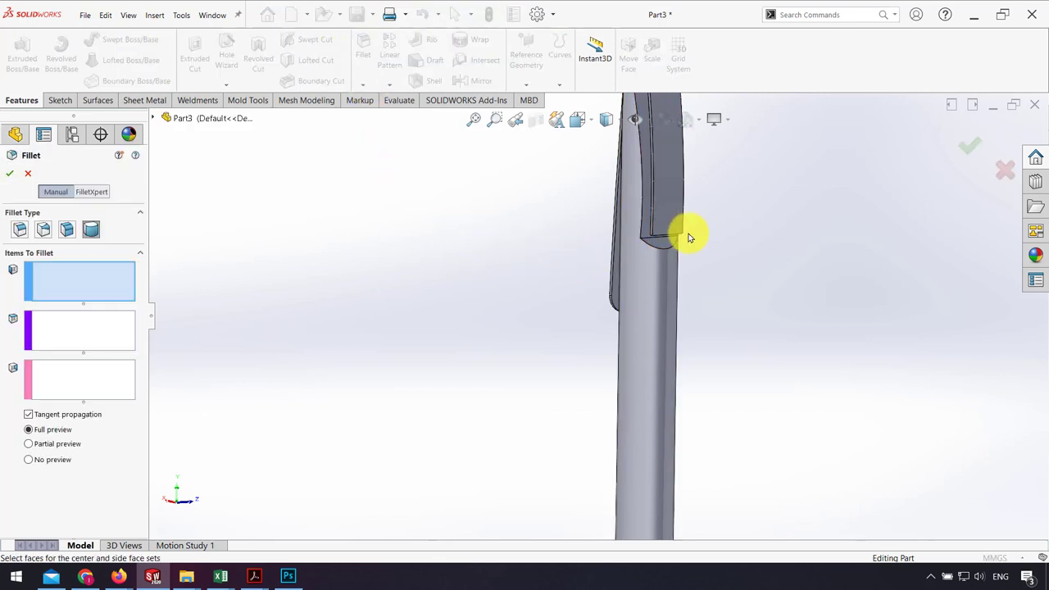
scroll(689, 237, "down", 5)
left_click(505, 288)
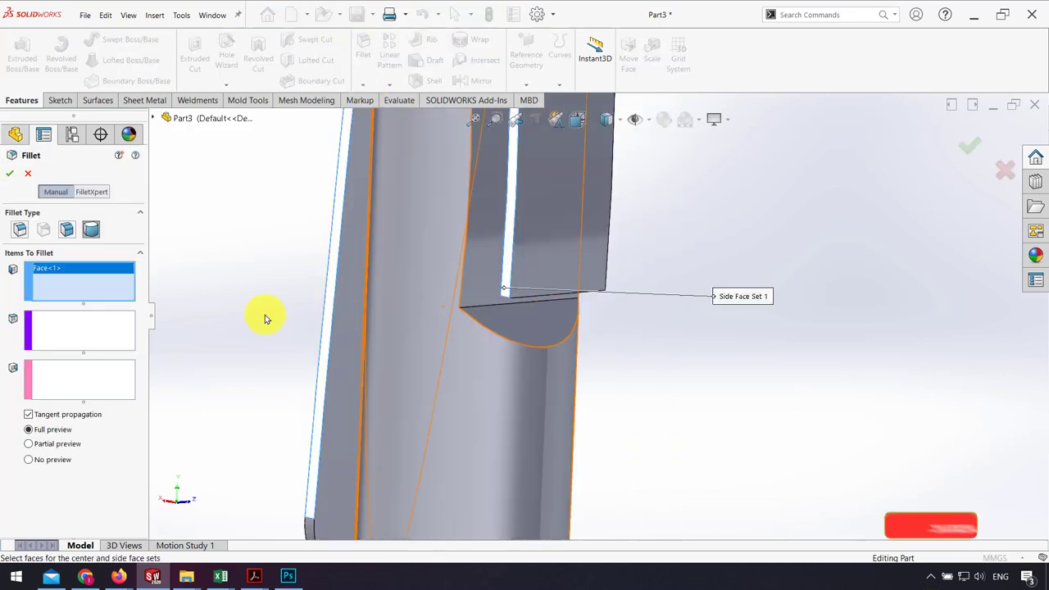
left_click(80, 329)
middle_click_drag(604, 253, 559, 294)
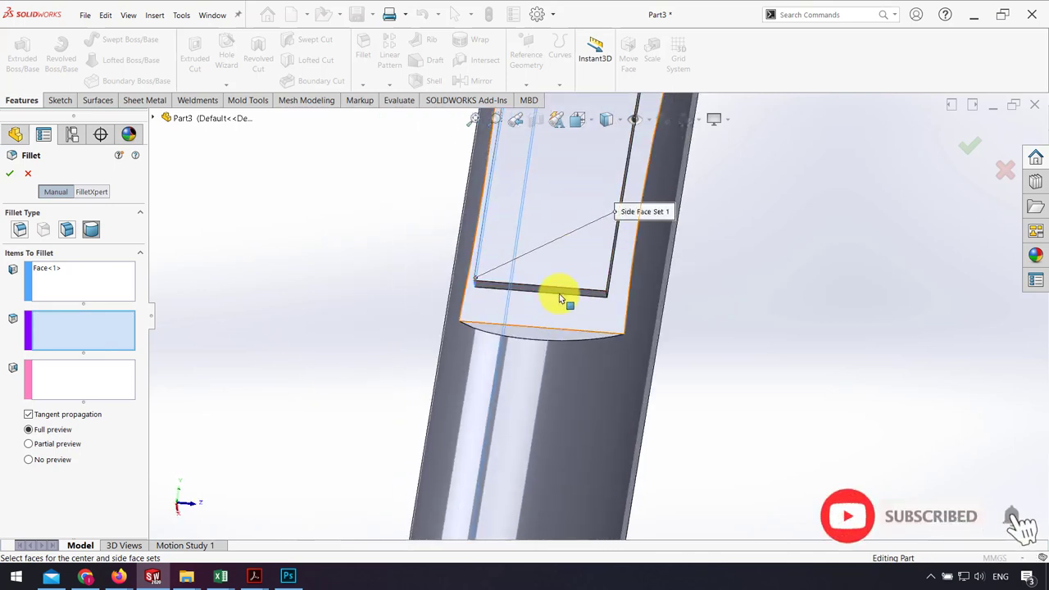
left_click(562, 293)
left_click(98, 373)
mouse_move(607, 246)
middle_mouse_down()
mouse_move(636, 233)
mouse_move(533, 283)
middle_mouse_up()
left_click(544, 284)
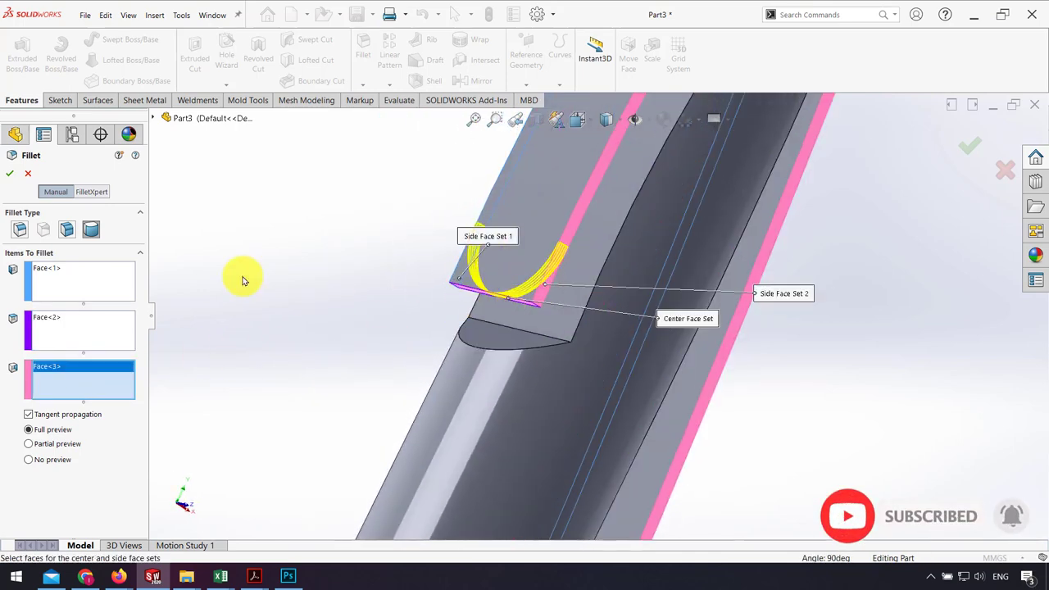
left_click(10, 173)
scroll(604, 222, "up", 5)
mouse_move(604, 222)
middle_mouse_down()
mouse_move(635, 350)
mouse_move(730, 292)
mouse_move(693, 369)
mouse_move(696, 234)
mouse_move(647, 181)
mouse_move(625, 210)
mouse_move(655, 241)
mouse_move(641, 246)
middle_mouse_up()
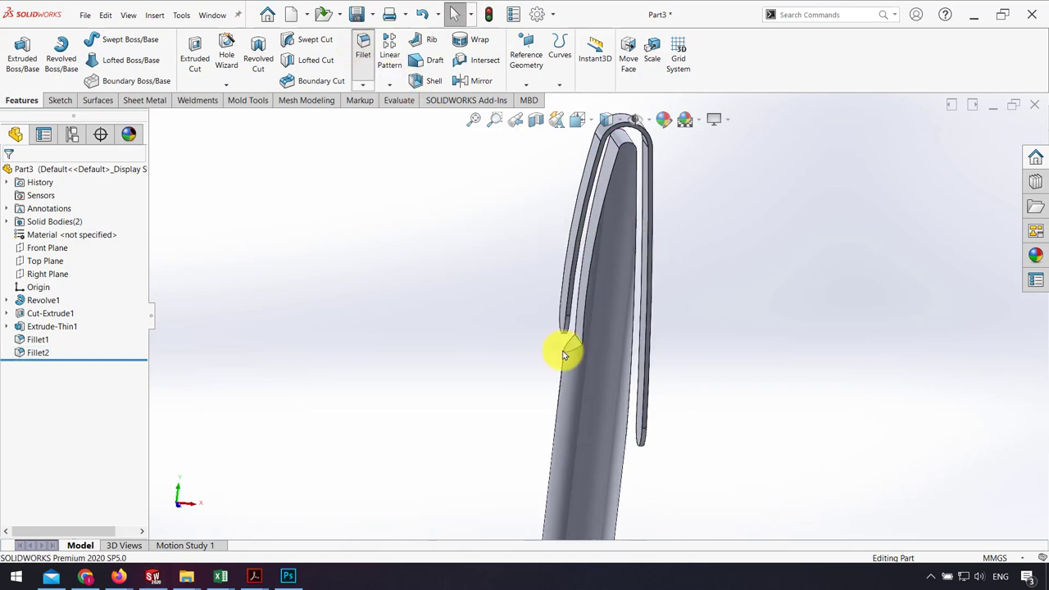
- Fillet the notch edge and the clip's inner edge chain with a 0.5 mm constant radius
left_click(361, 51)
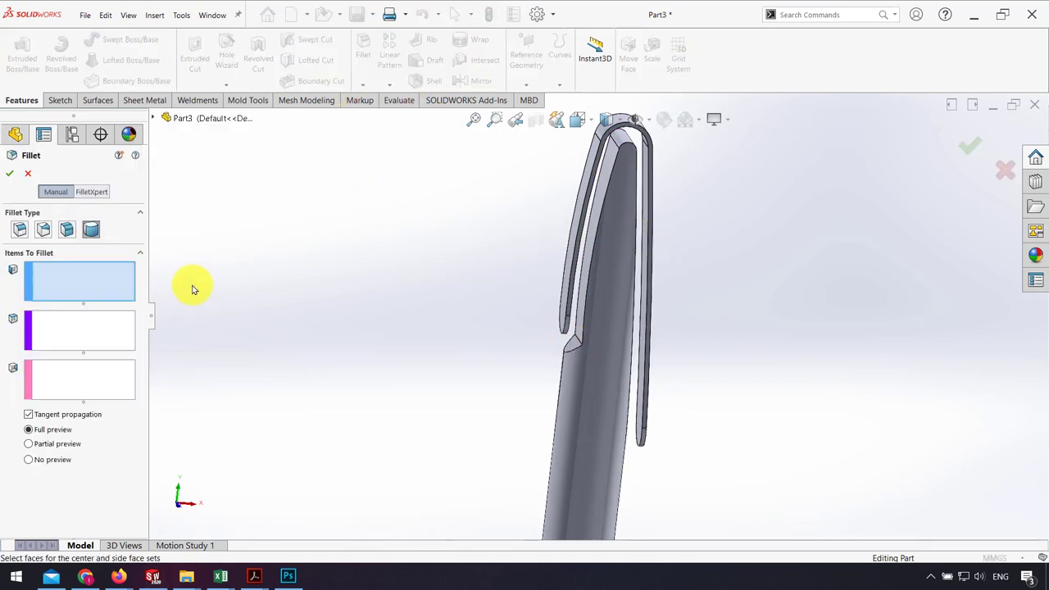
left_click(25, 232)
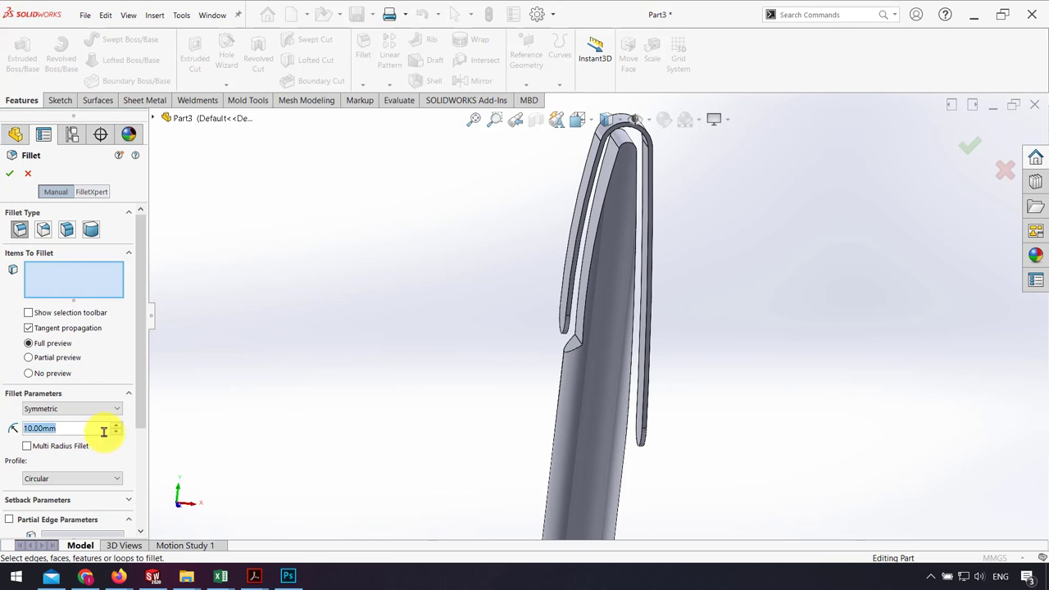
type("0.5")
middle_click_drag(597, 375, 599, 357)
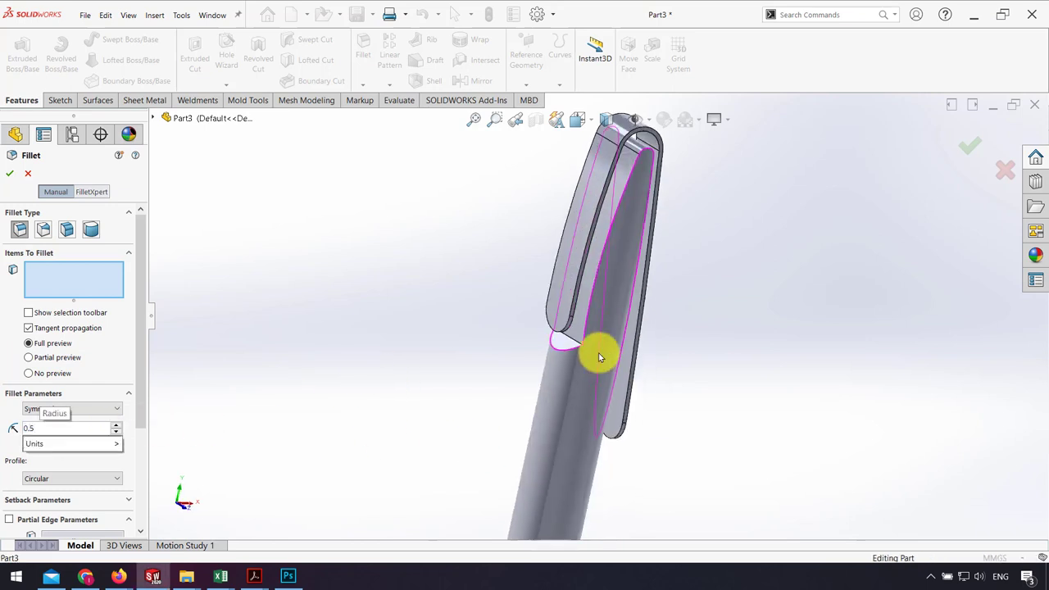
scroll(599, 358, "down", 3)
left_click(547, 315)
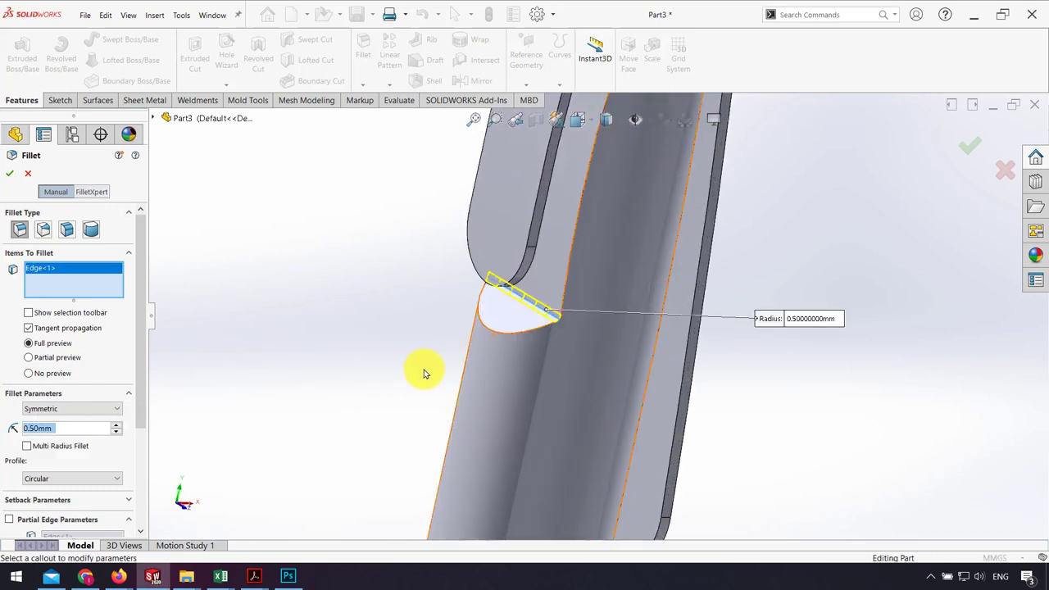
left_click(508, 332)
mouse_move(508, 333)
middle_mouse_down()
mouse_move(621, 312)
mouse_move(626, 342)
mouse_move(662, 316)
middle_mouse_up()
scroll(625, 342, "up", 3)
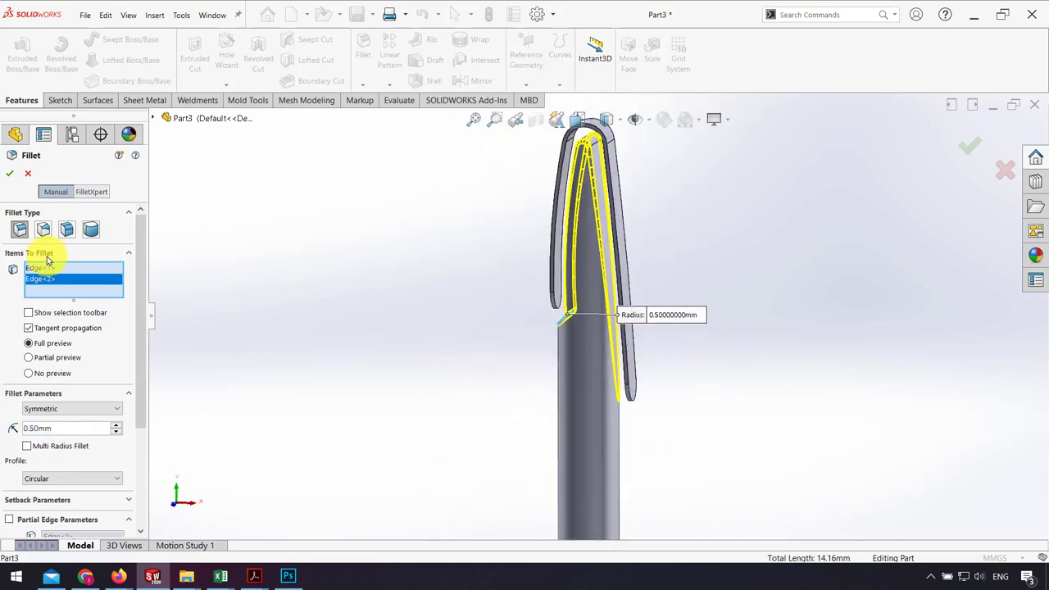
left_click(10, 177)
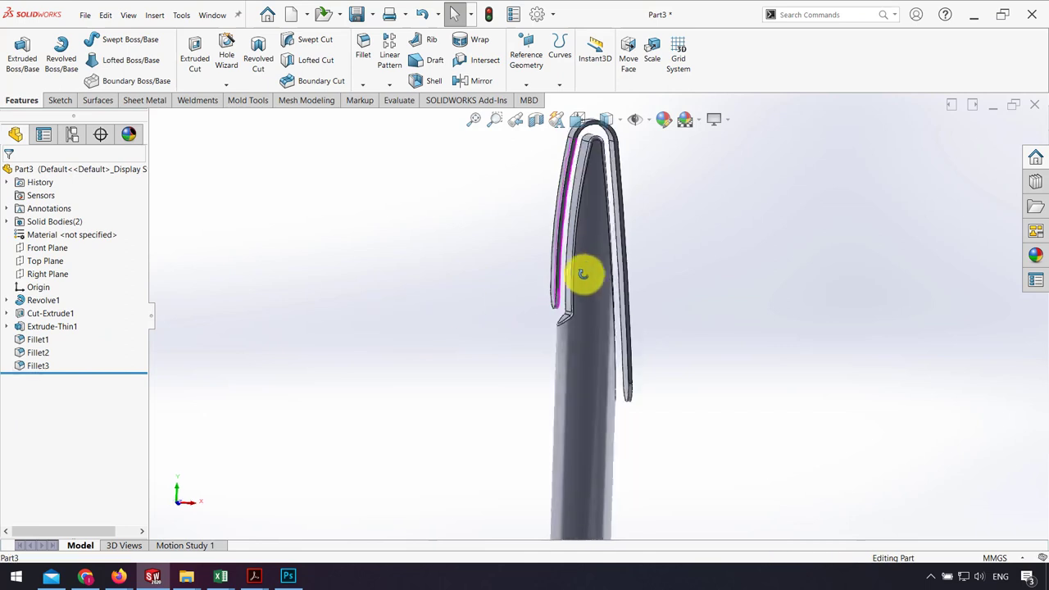
middle_click_drag(579, 279, 660, 288)
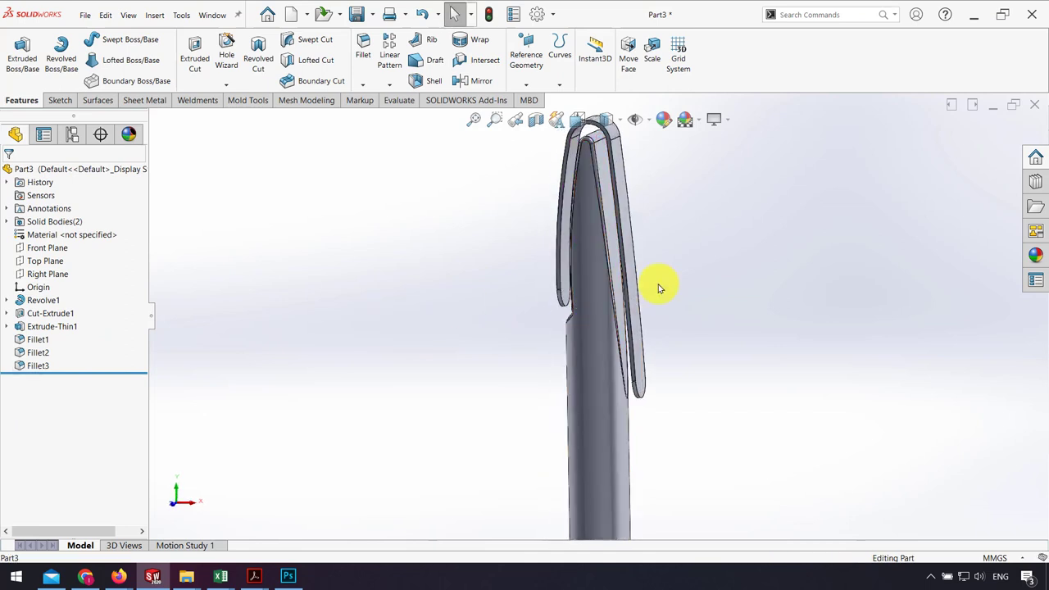
- Start a sketch on the Front Plane and draw a diagonal line across the clip arch
left_click(47, 248)
left_click(62, 228)
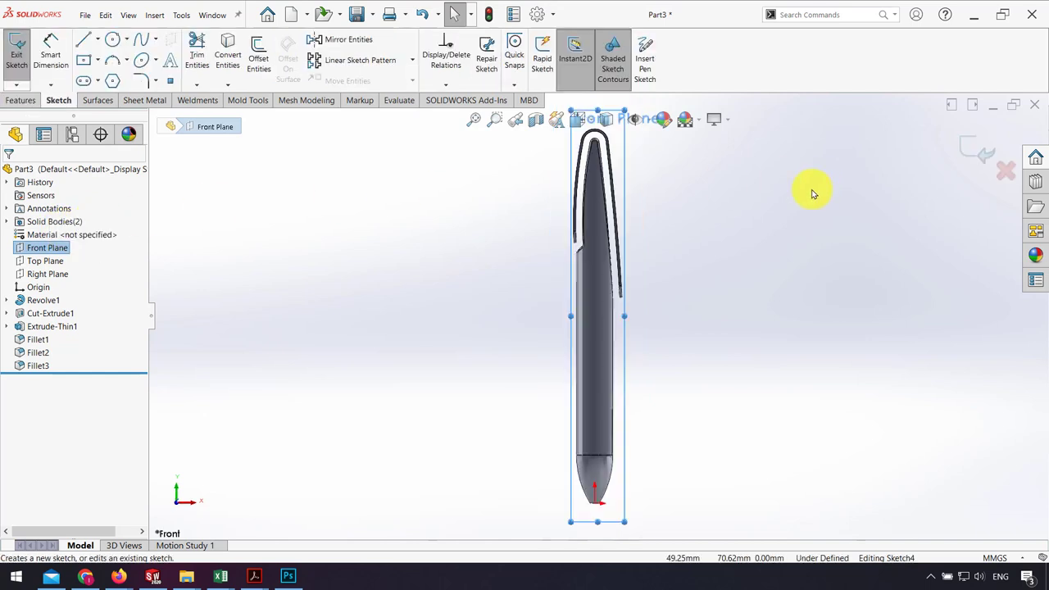
left_click(83, 39)
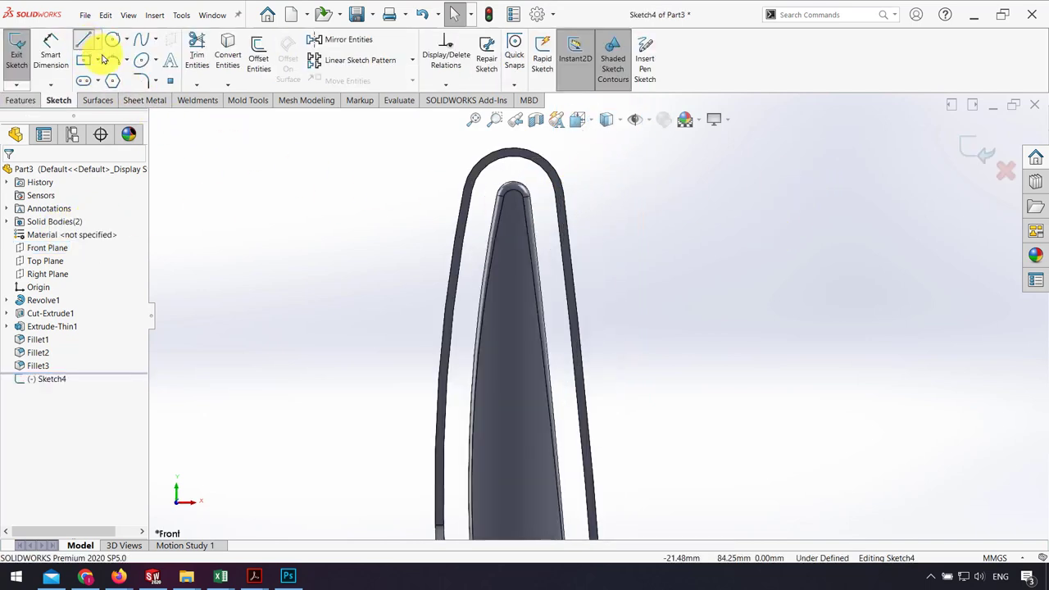
left_click(471, 204)
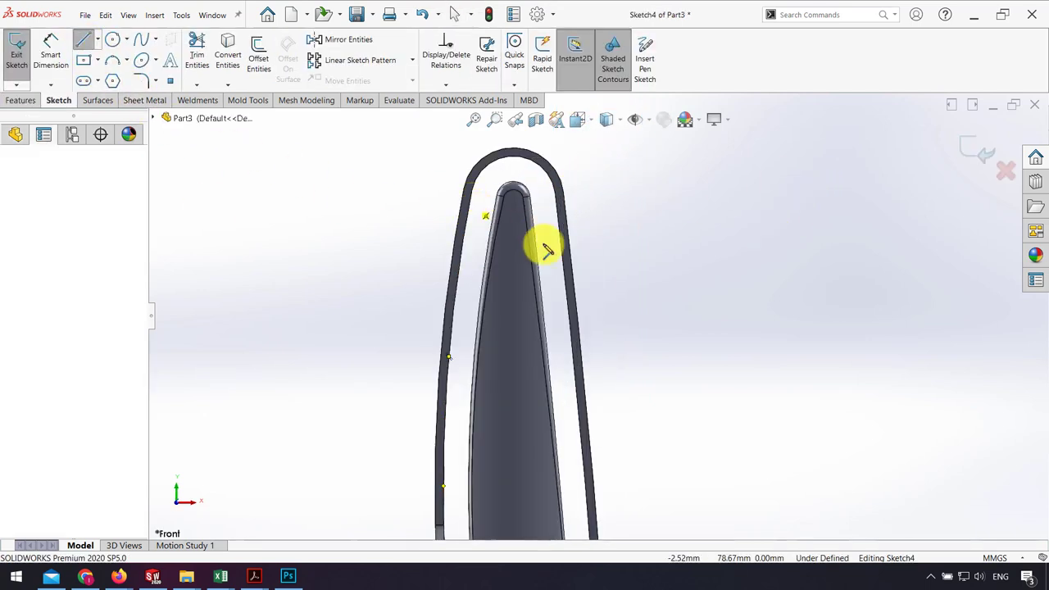
left_click(570, 288)
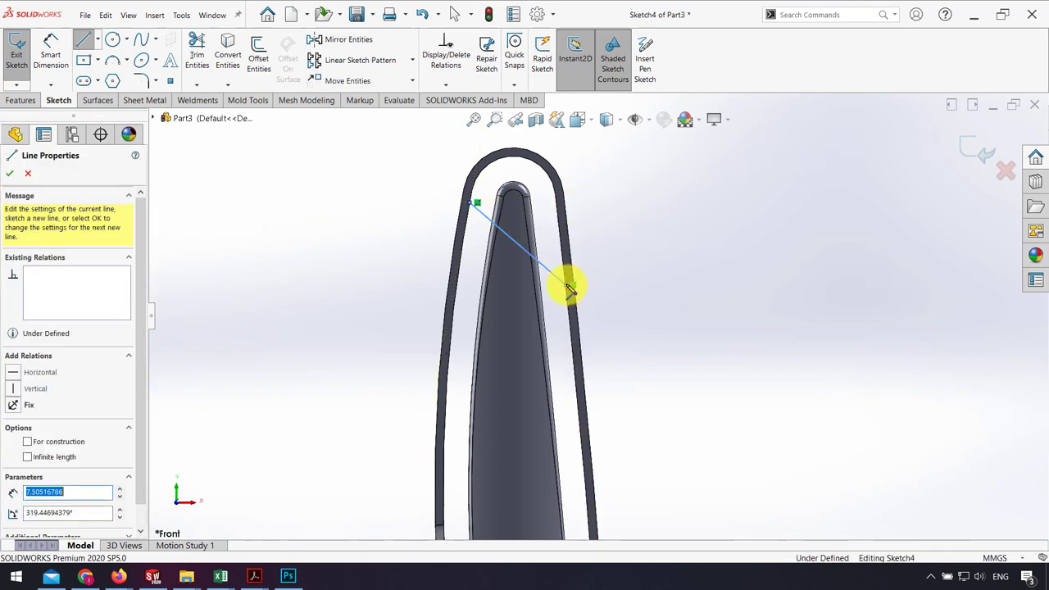
- Dimension the diagonal line's length to 7.50 mm
left_click(50, 55)
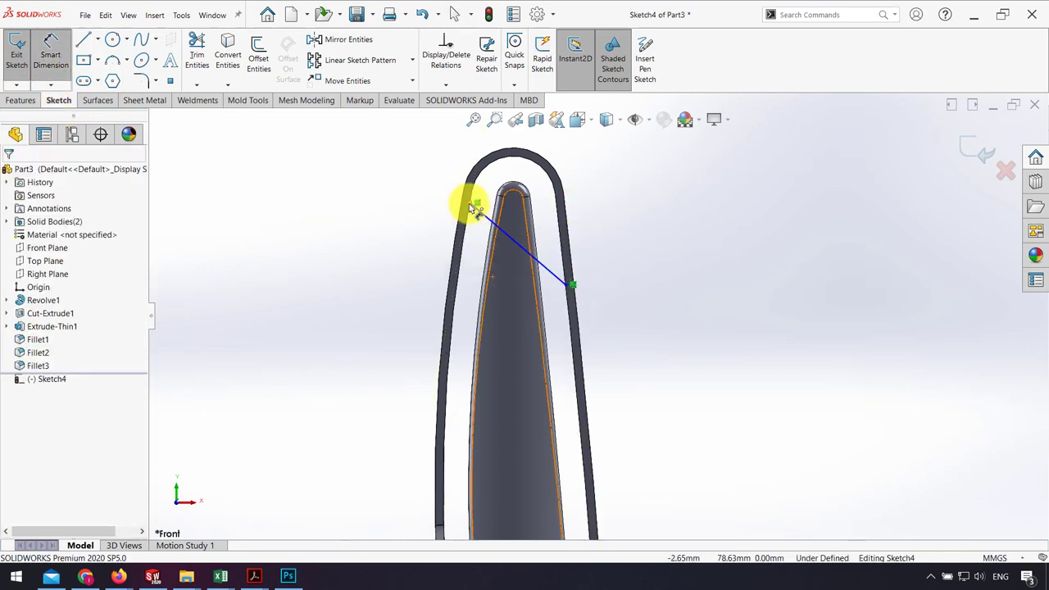
left_click(516, 236)
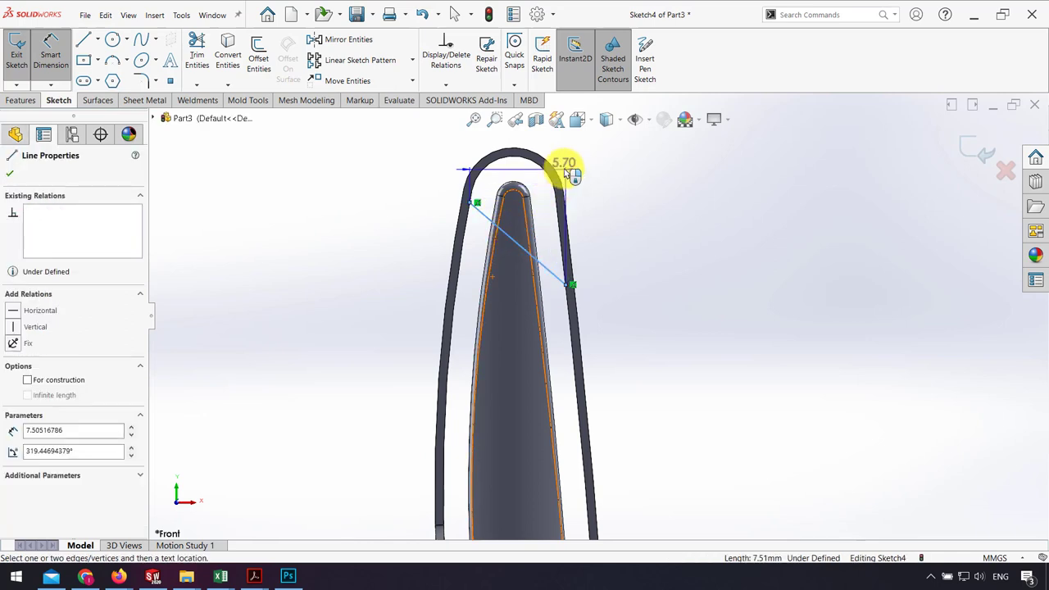
left_click(572, 238)
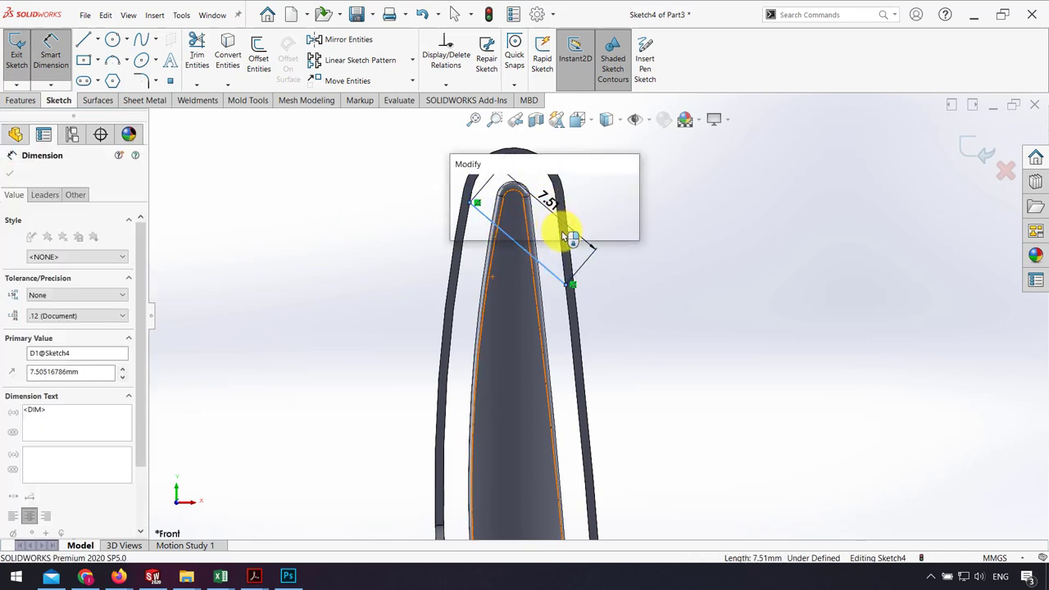
type("7.")
key("Return")
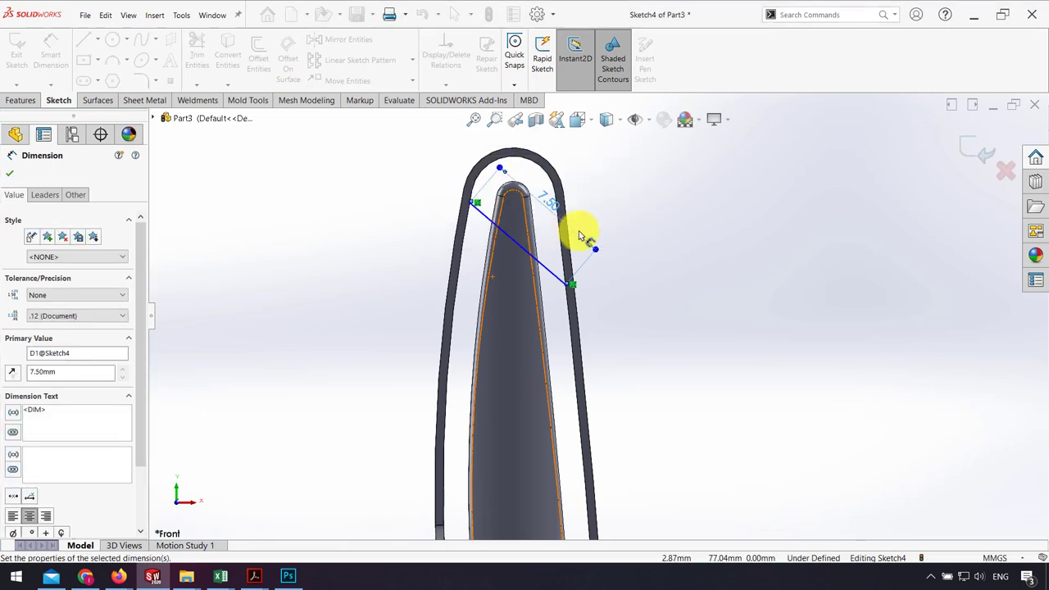
- Add a 45° angle dimension to the line, fully defining the sketch
left_click(552, 279)
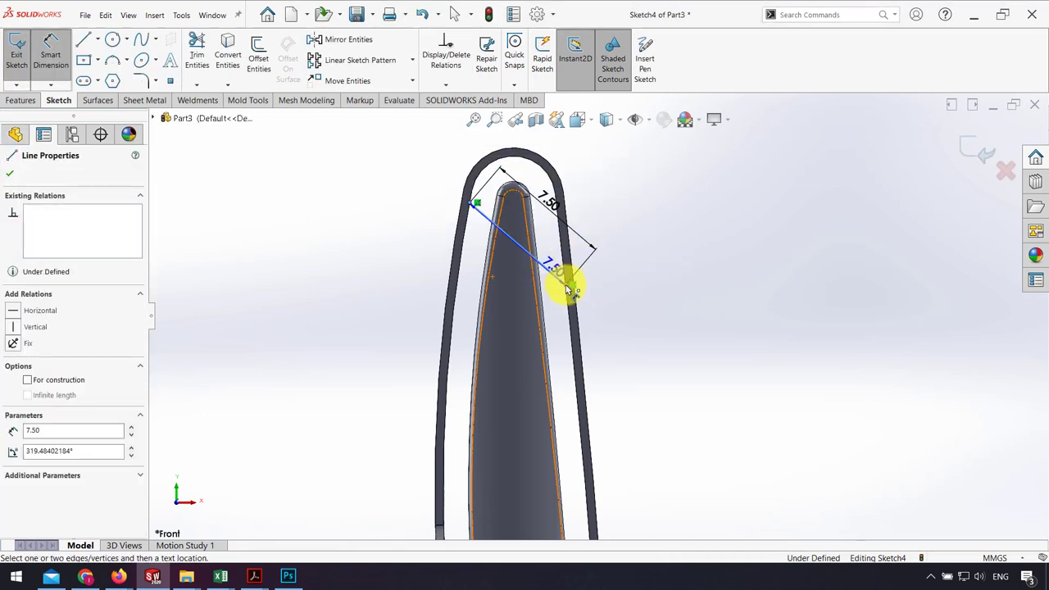
left_click(566, 288)
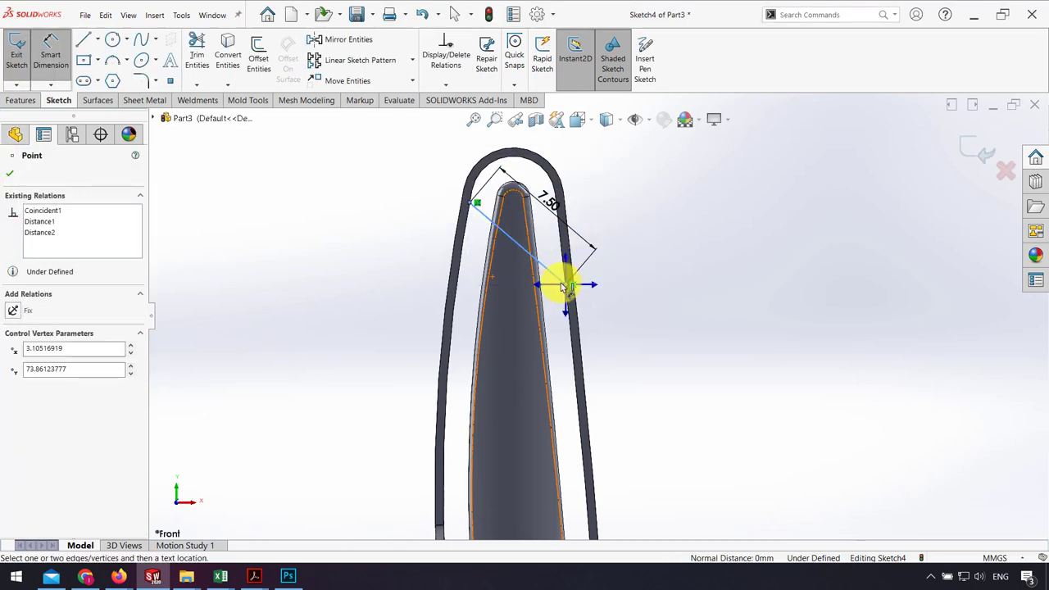
scroll(539, 287, "down", 2)
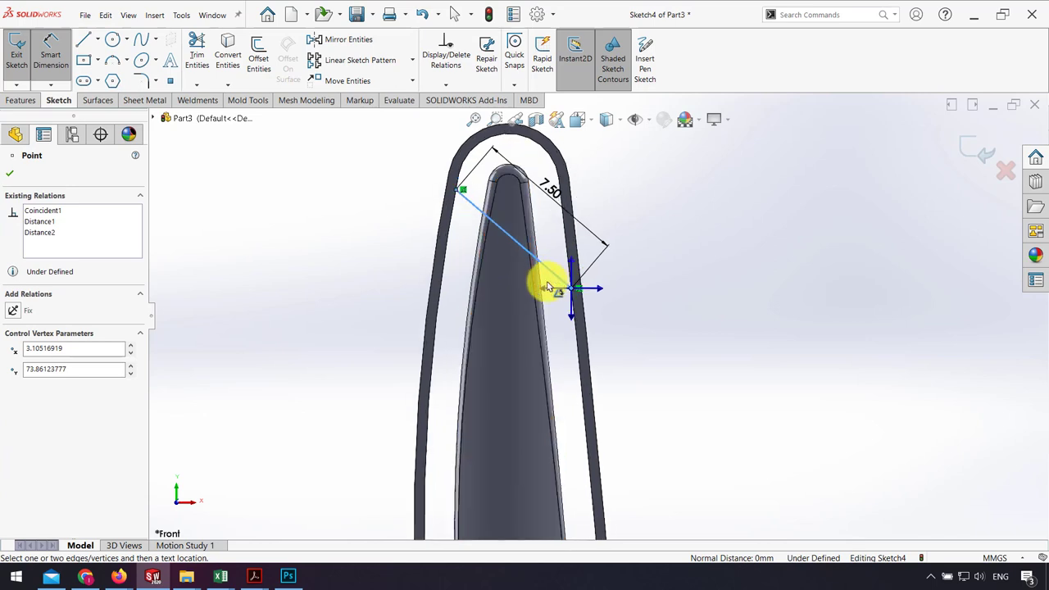
scroll(574, 303, "down", 3)
key("Escape")
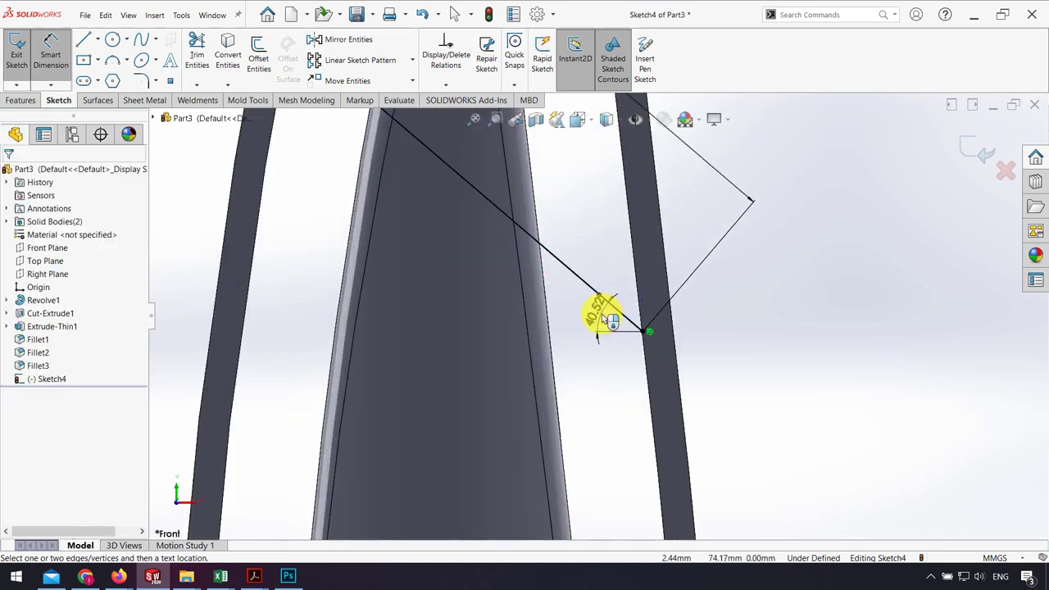
left_click(604, 318)
type("40")
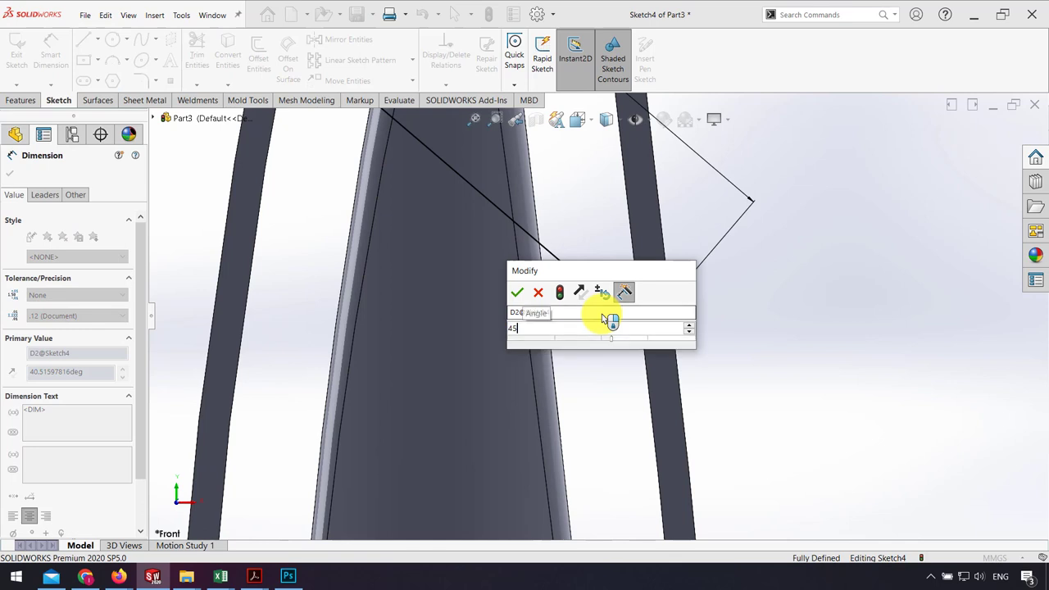
key("Return")
left_click(803, 286)
scroll(597, 234, "up", 3)
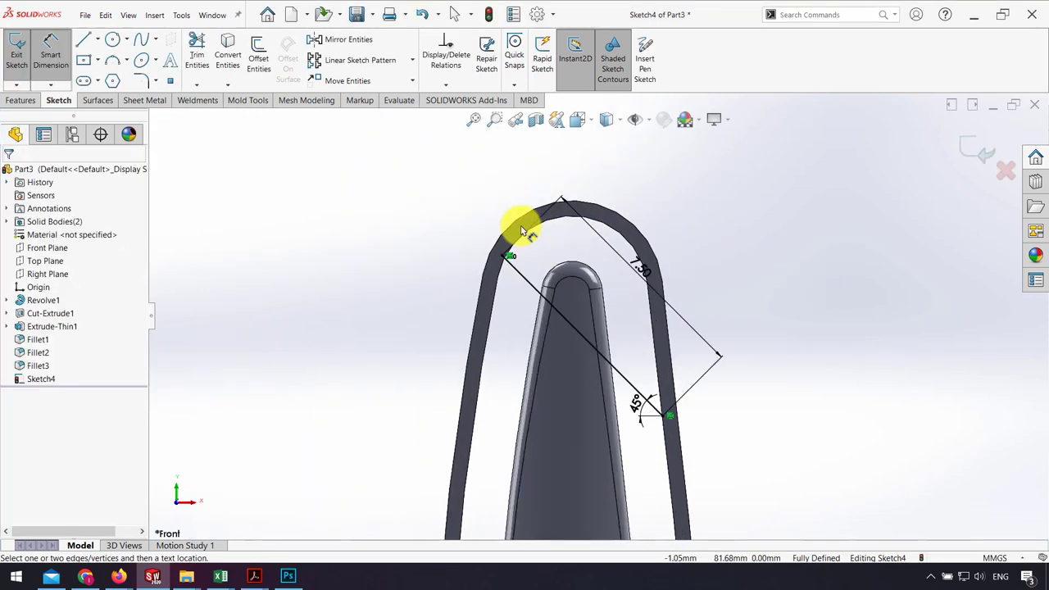
scroll(511, 223, "up", 2)
key("Escape")
scroll(524, 295, "up", 2)
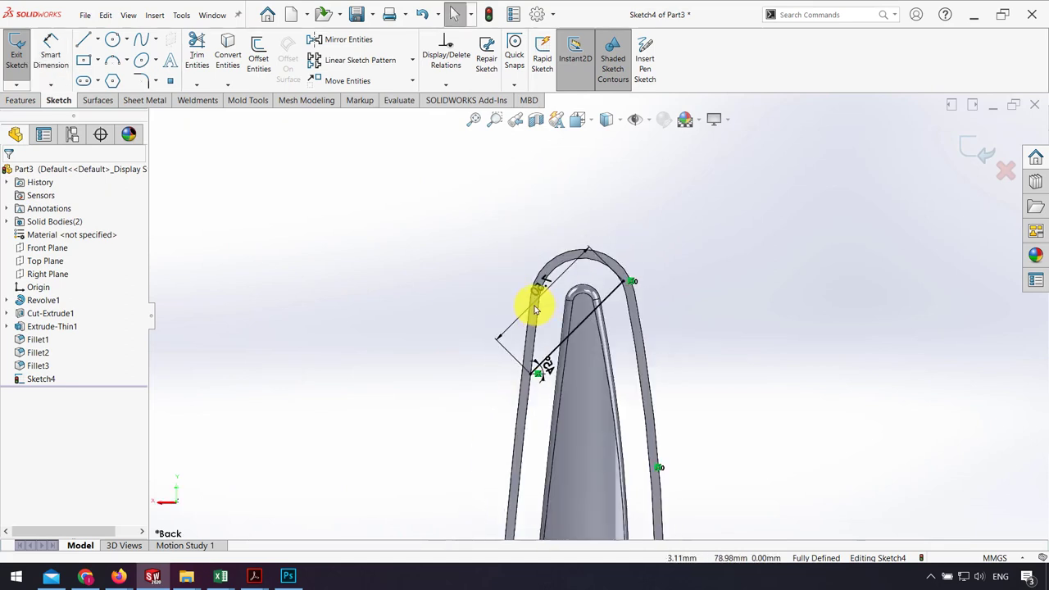
scroll(558, 291, "down", 3)
scroll(505, 287, "down", 3)
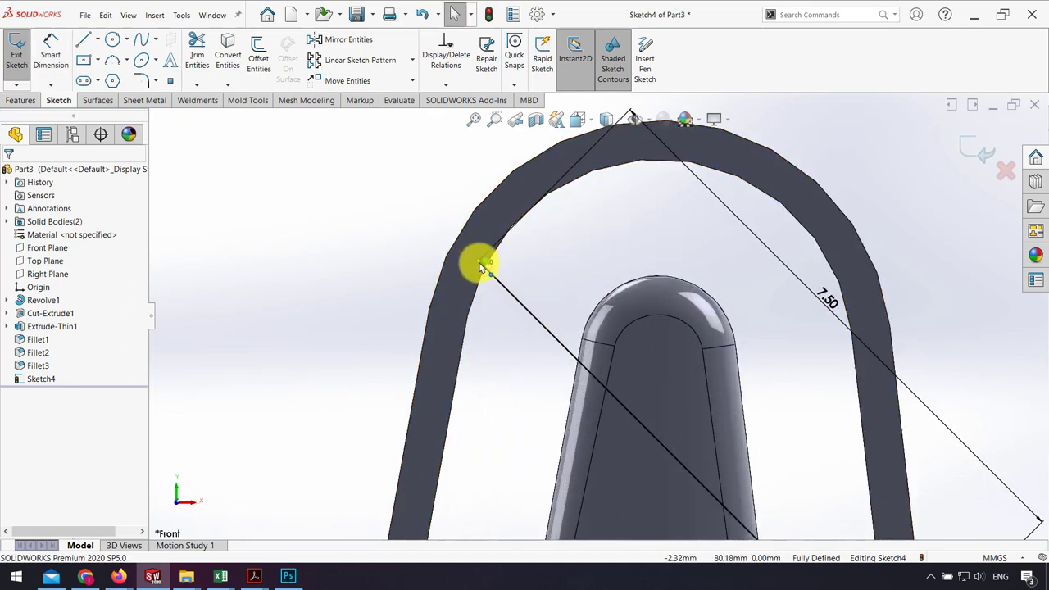
scroll(507, 276, "up", 1)
scroll(507, 276, "up", 2)
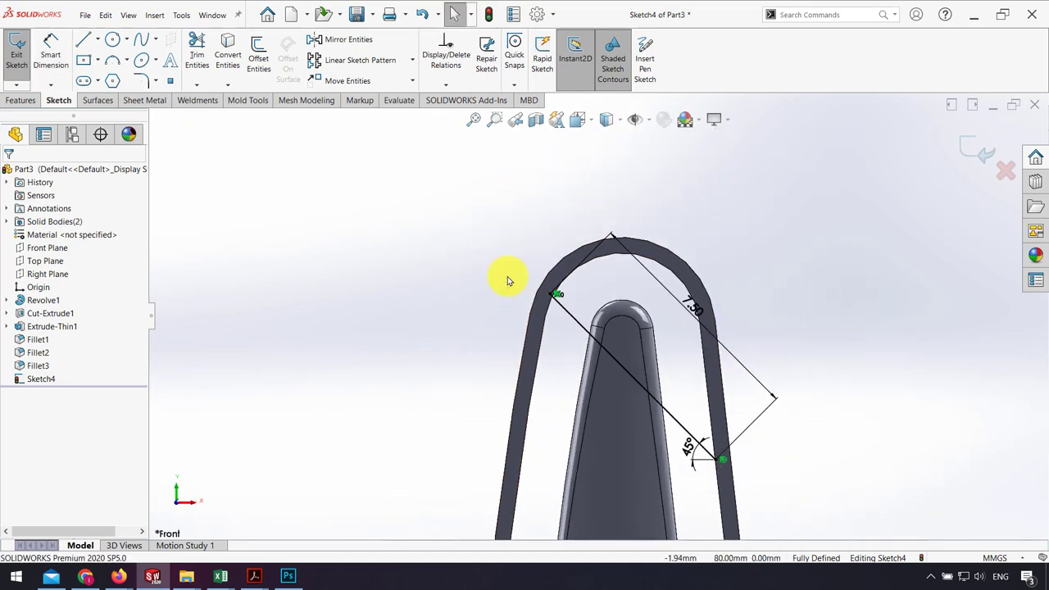
left_click(20, 100)
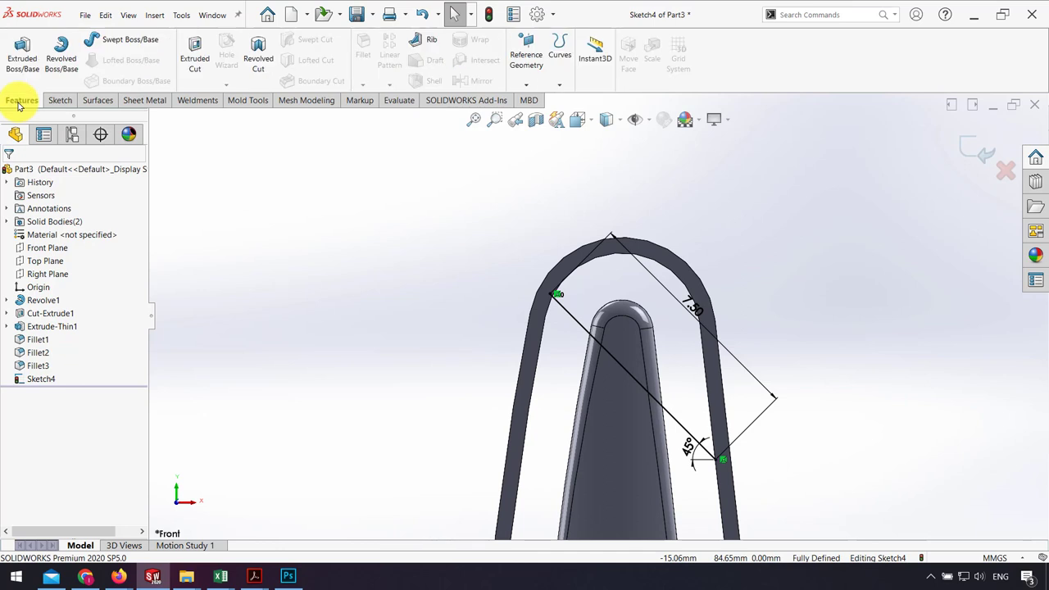
- Create a 1 mm rib from the diagonal line, material flipped toward the pen body
left_click(431, 47)
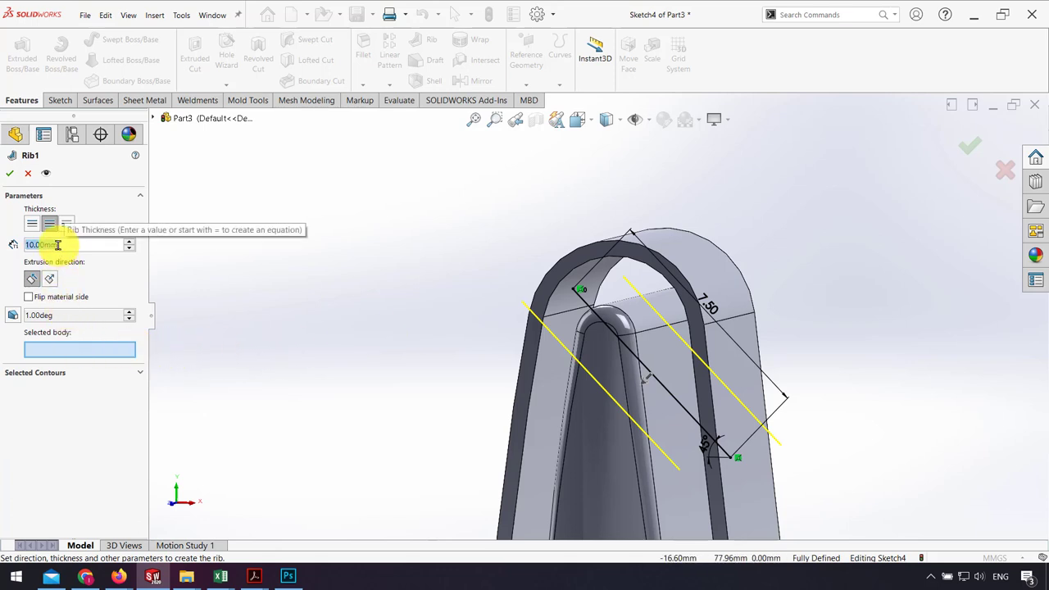
type("1")
key("Return")
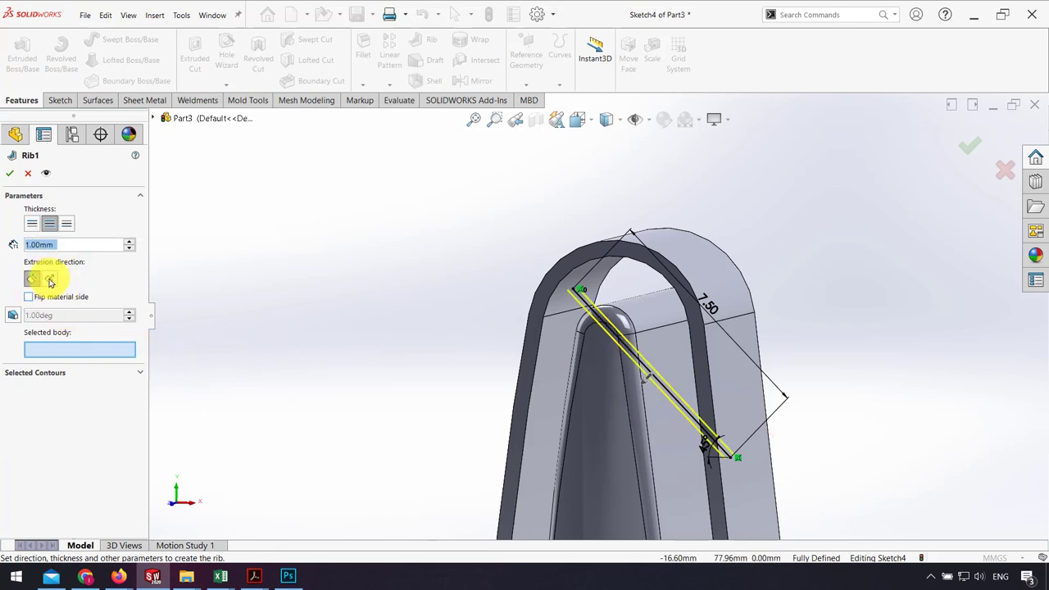
left_click(47, 298)
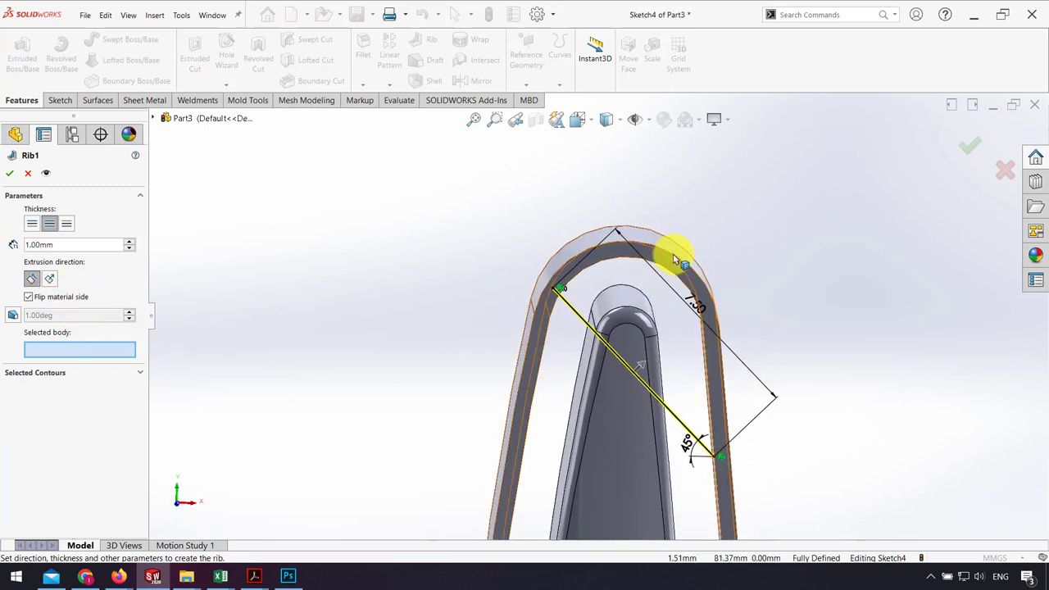
left_click(674, 253)
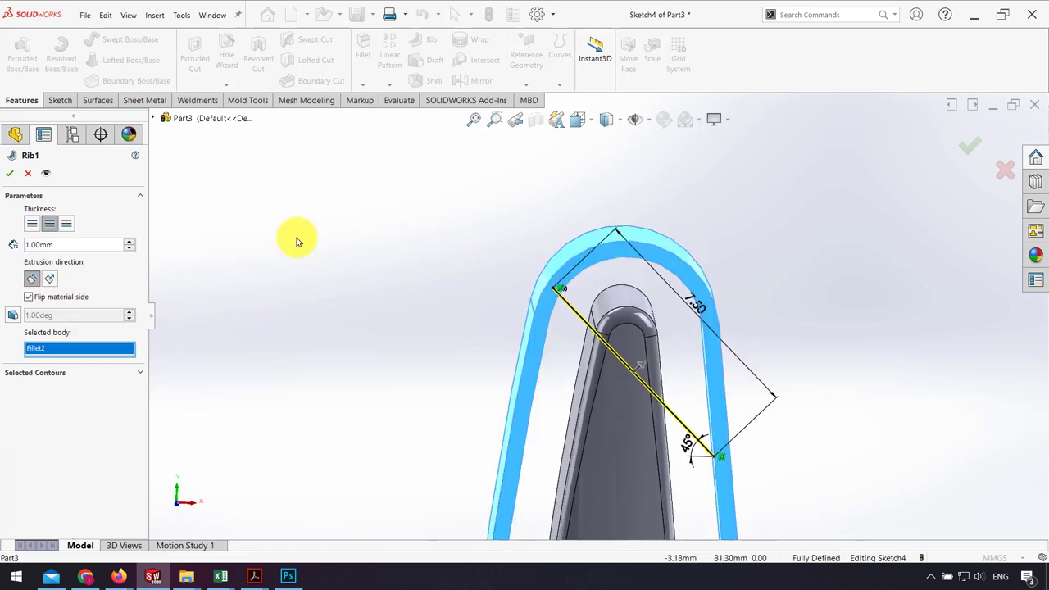
left_click(11, 174)
mouse_move(586, 276)
middle_mouse_down()
mouse_move(489, 277)
mouse_move(525, 301)
middle_mouse_up()
middle_click_drag(664, 338, 645, 331)
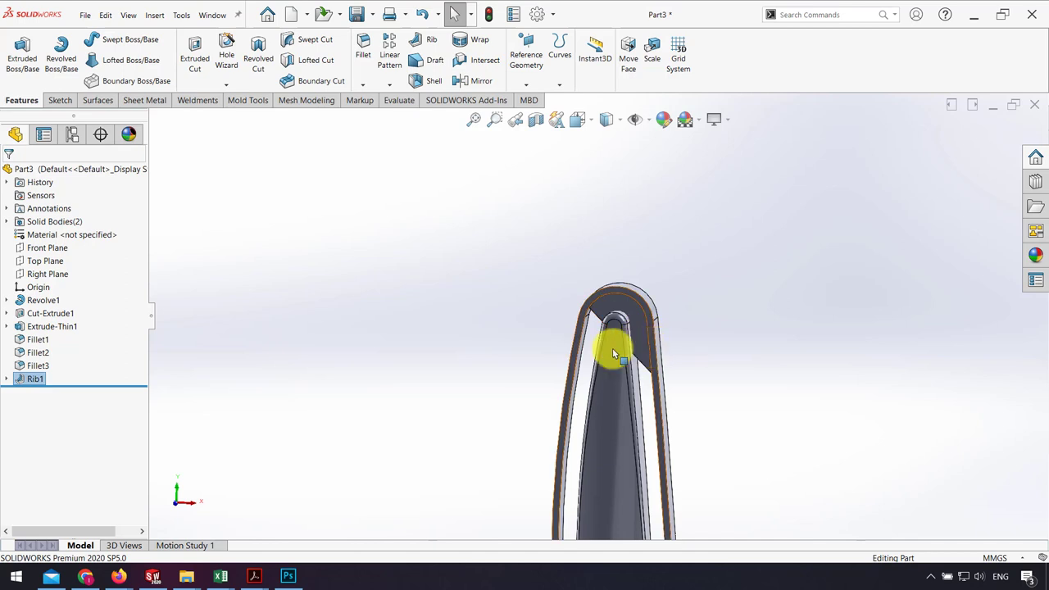
- Create Plane1 parallel to the Top Plane at a 75 mm offset
left_click(526, 55)
left_click(531, 100)
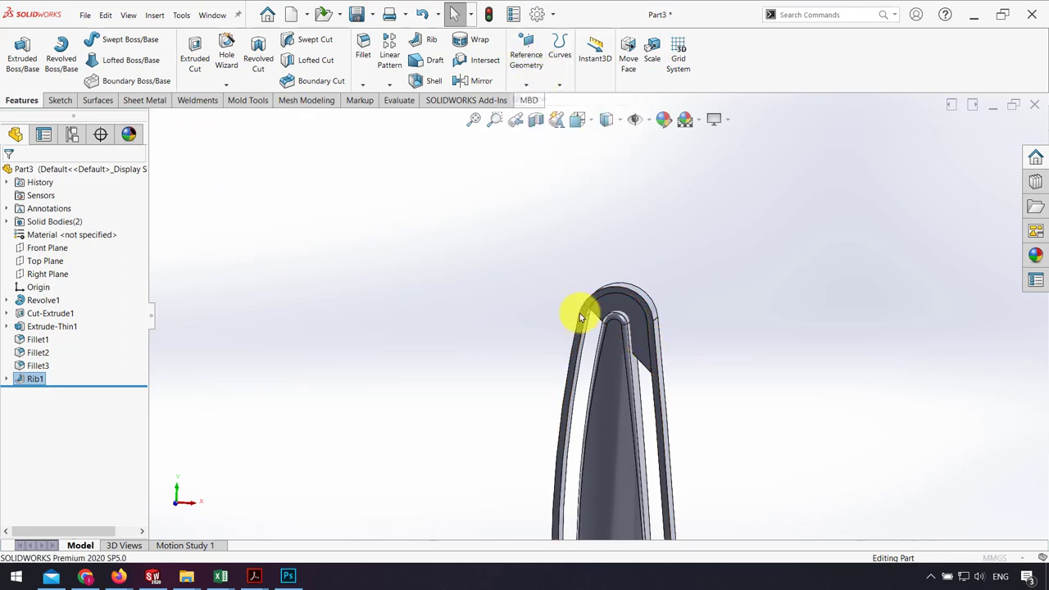
left_click(154, 120)
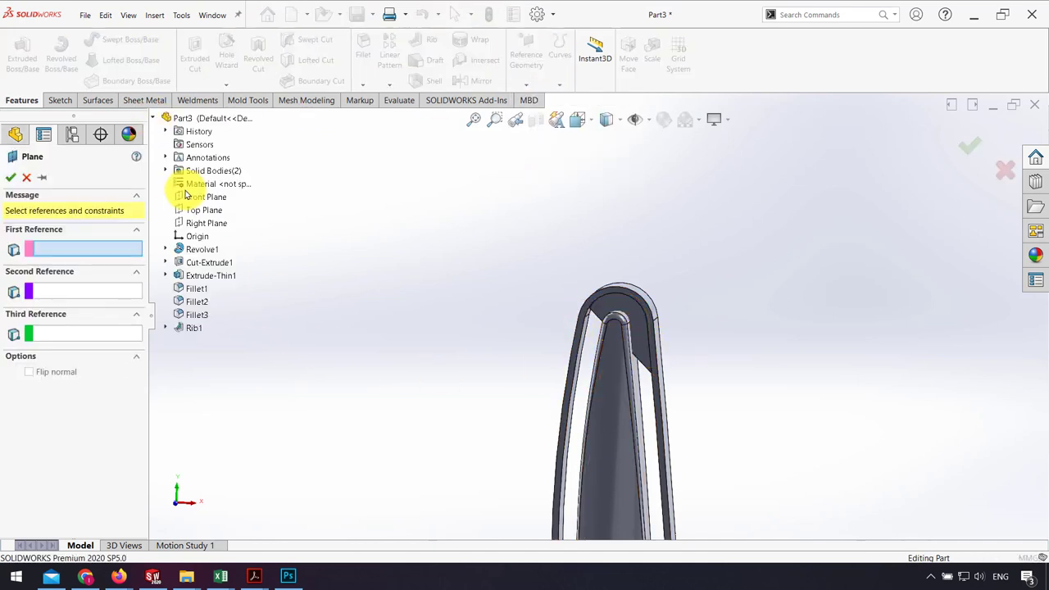
left_click(201, 210)
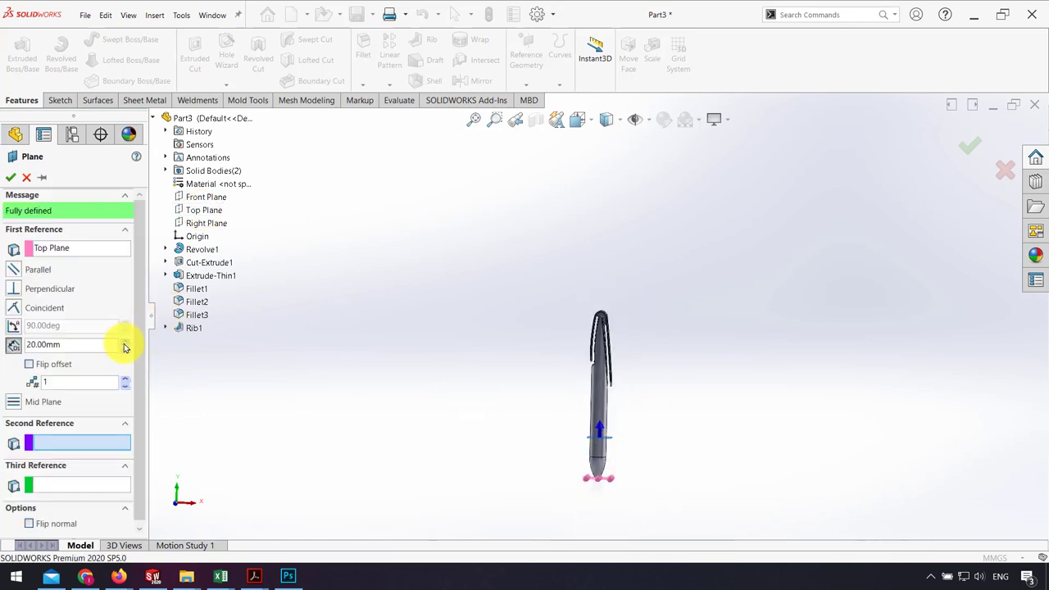
scroll(610, 345, "down", 5)
scroll(533, 417, "down", 2)
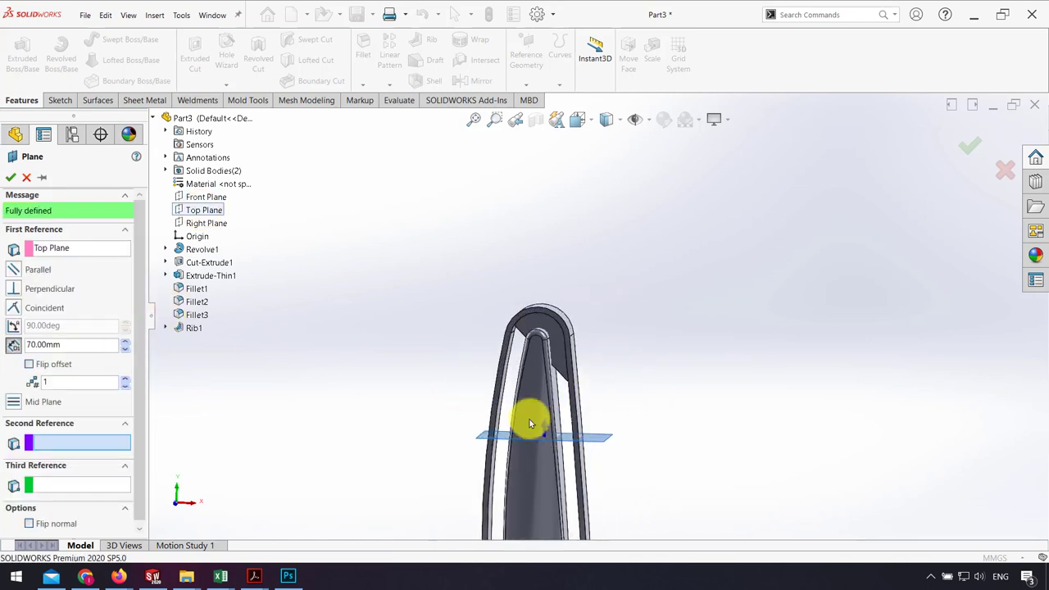
scroll(534, 417, "down", 2)
left_click(124, 345)
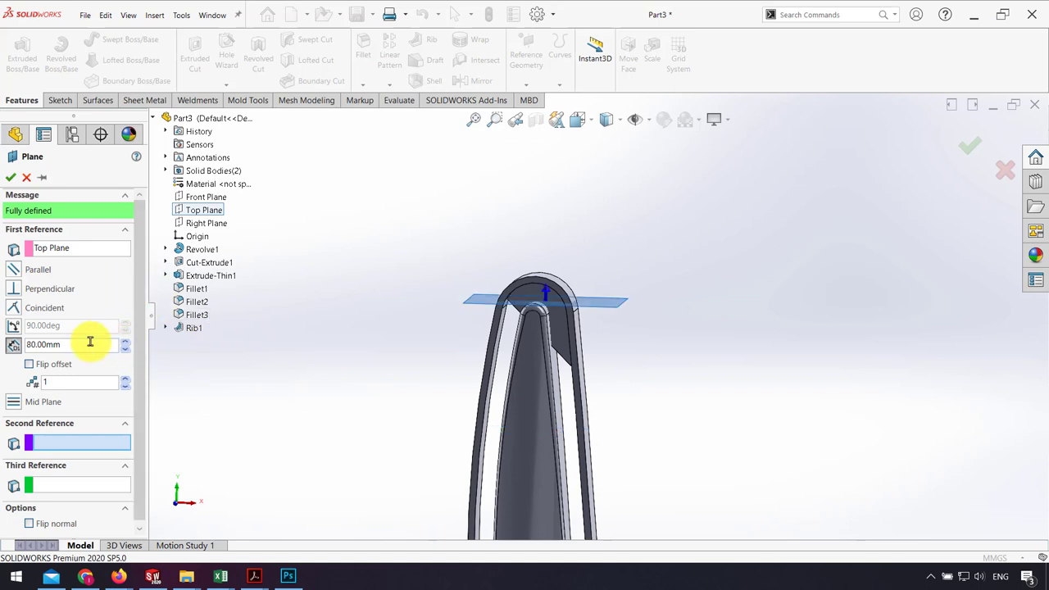
type("75")
key("Return")
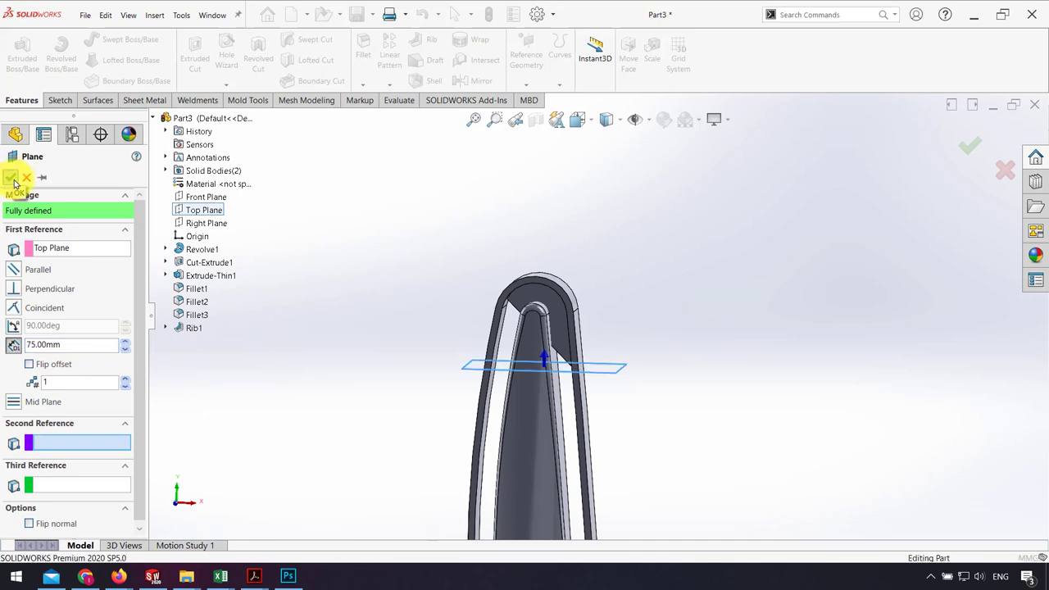
left_click(12, 178)
left_click(614, 368)
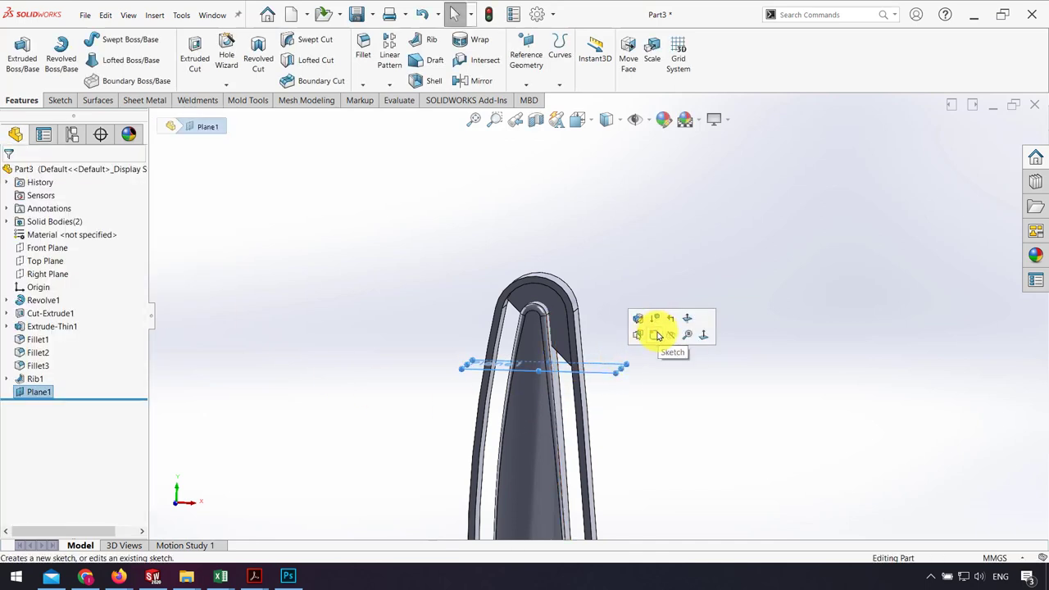
- Sketch a 2 mm diameter circle at the origin on Plane1
left_click(657, 335)
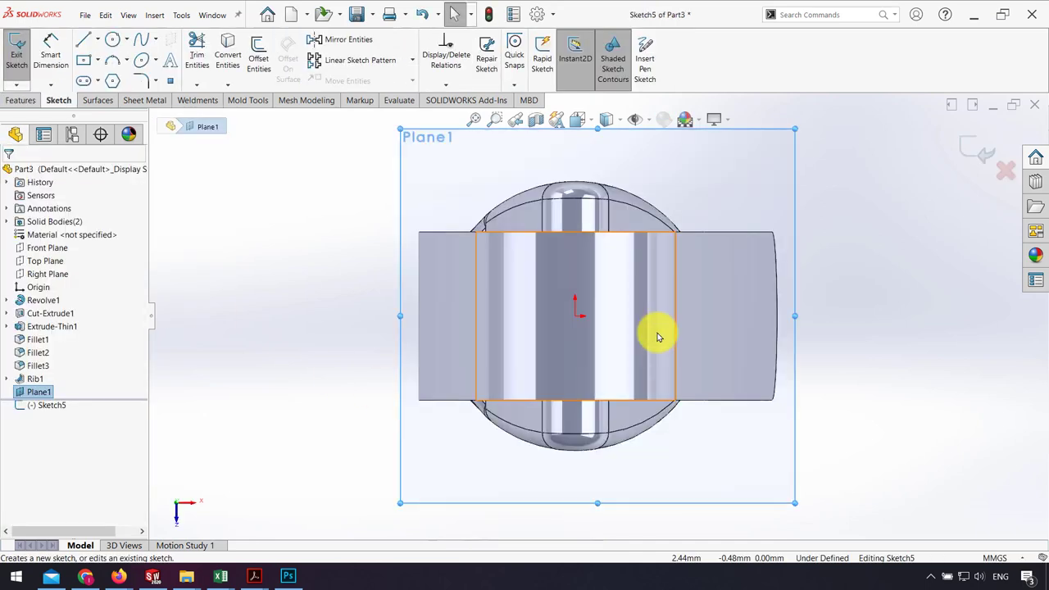
left_click(575, 315)
left_click(576, 344)
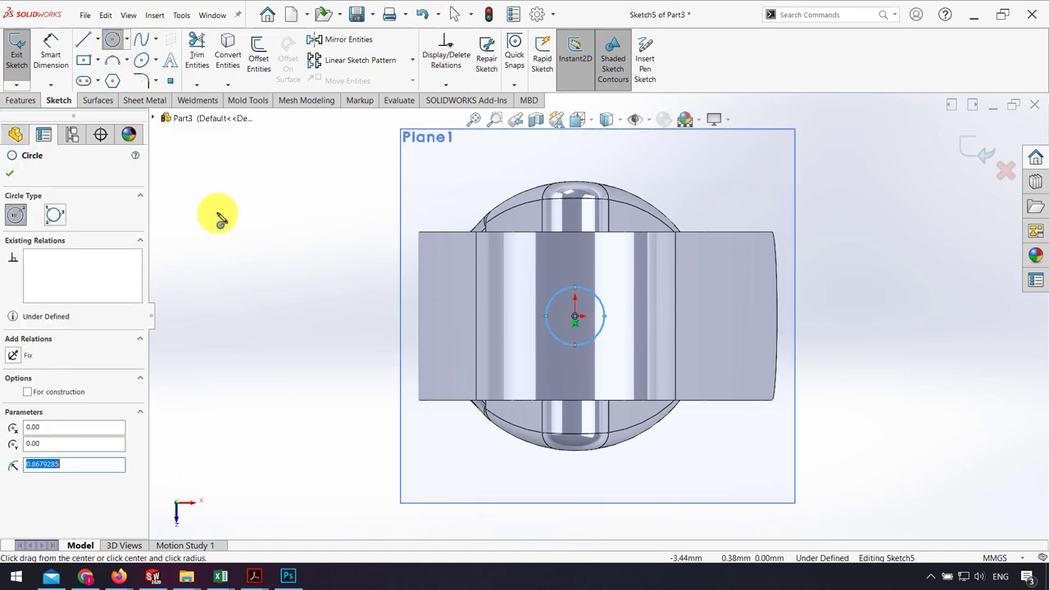
left_click(50, 51)
left_click(601, 293)
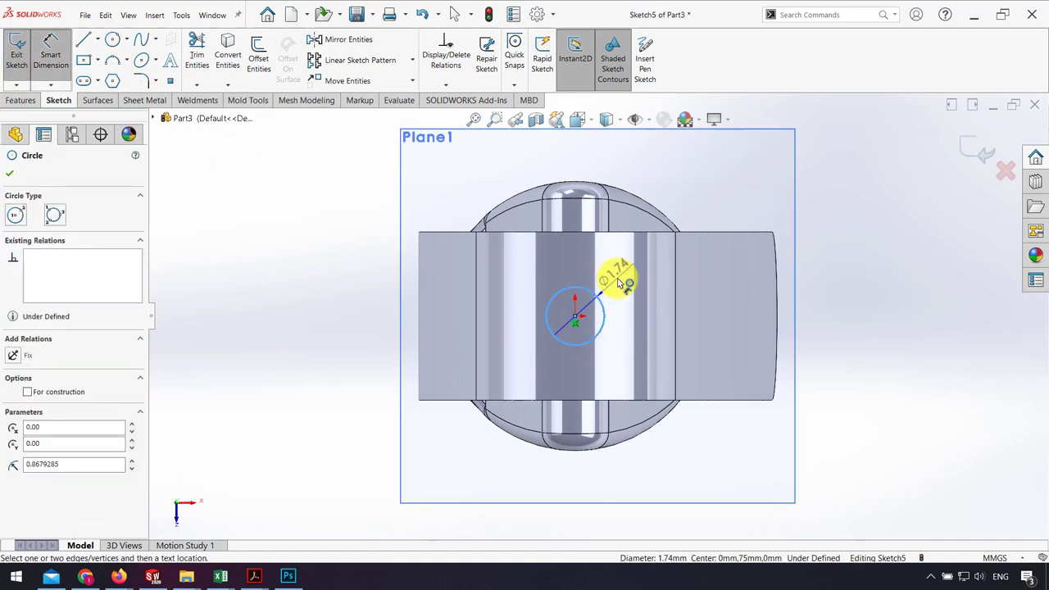
left_click(620, 283)
type("2")
key("Return")
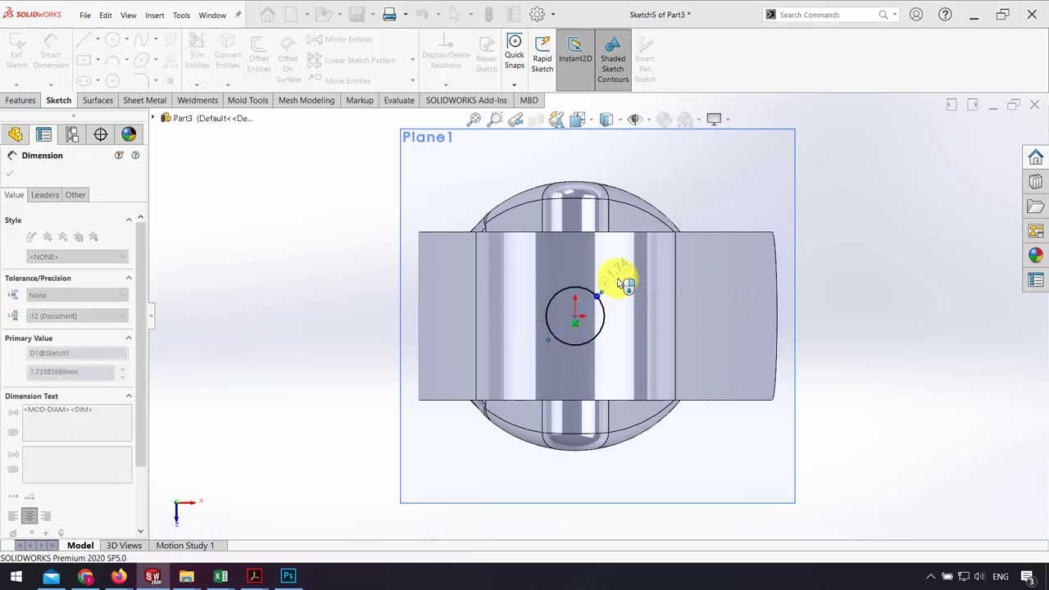
- Extrude the circle Up To Surface, ending at the clip's curved inner top face
left_click(21, 100)
left_click(22, 53)
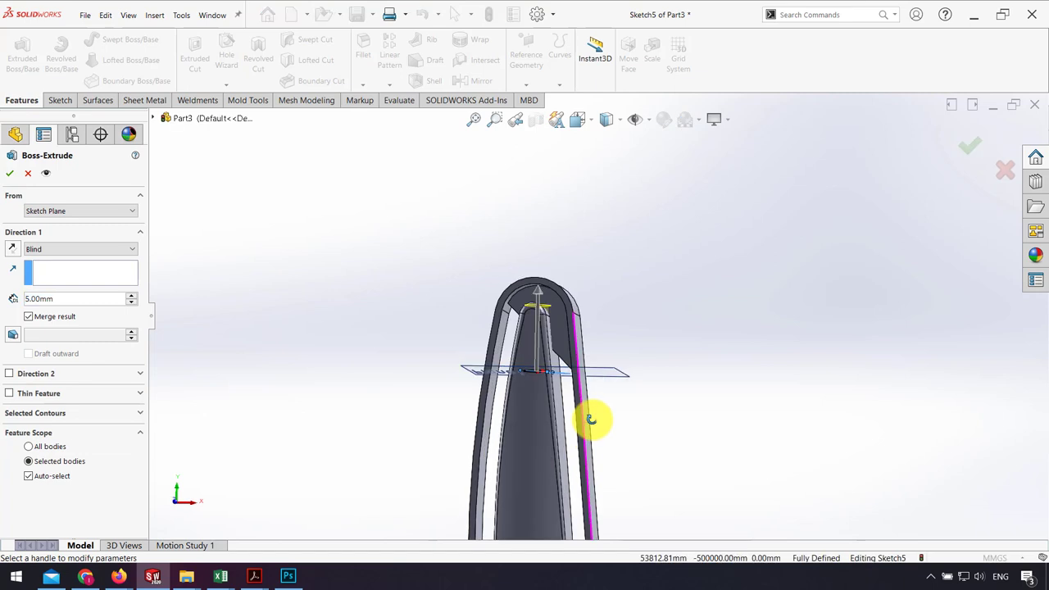
middle_click_drag(568, 366, 539, 307)
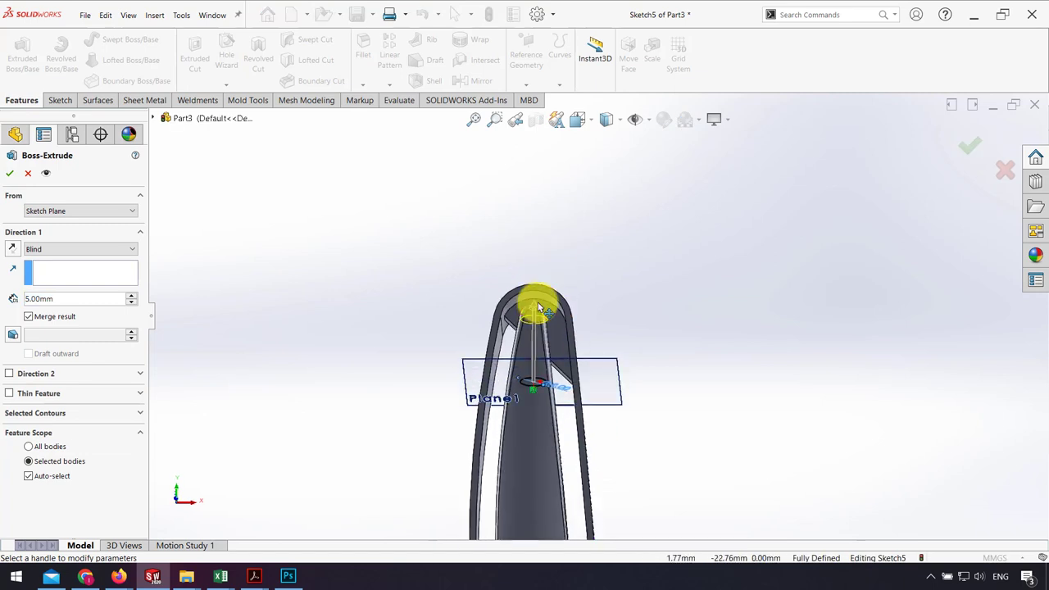
scroll(537, 300, "down", 5)
left_click(77, 250)
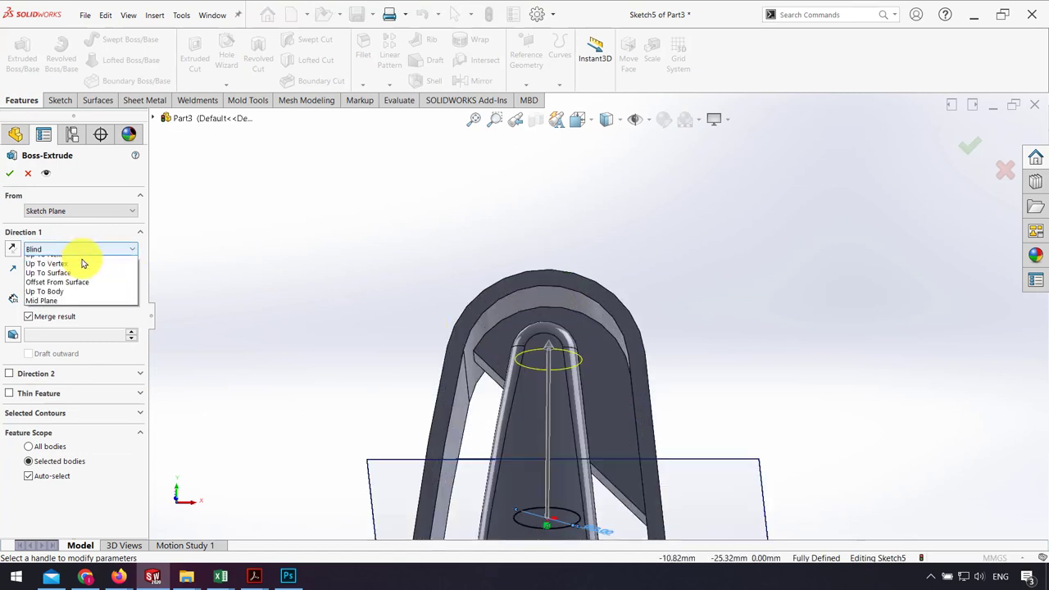
left_click(56, 298)
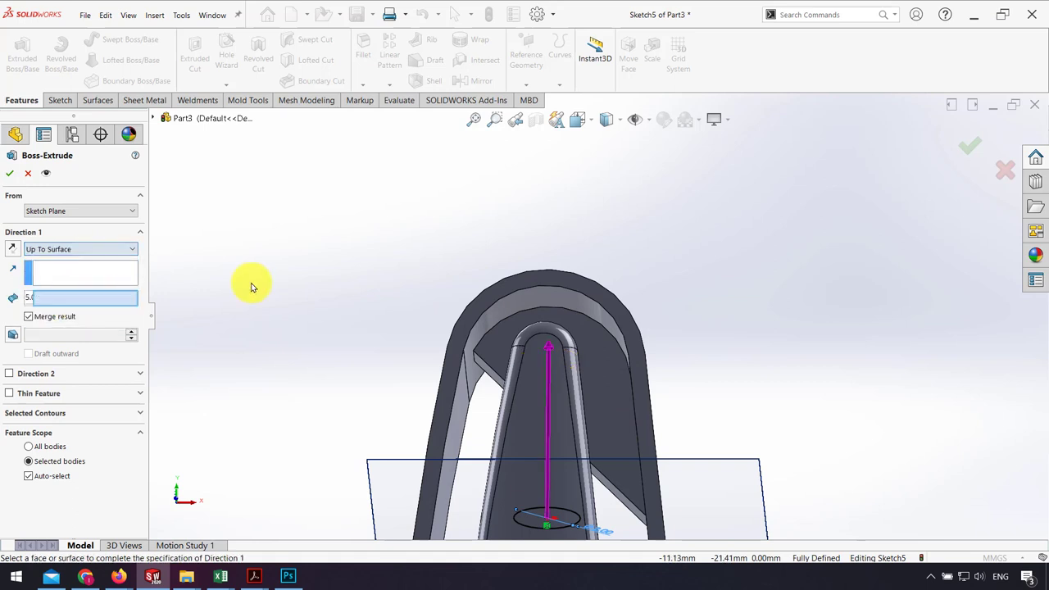
left_click(532, 298)
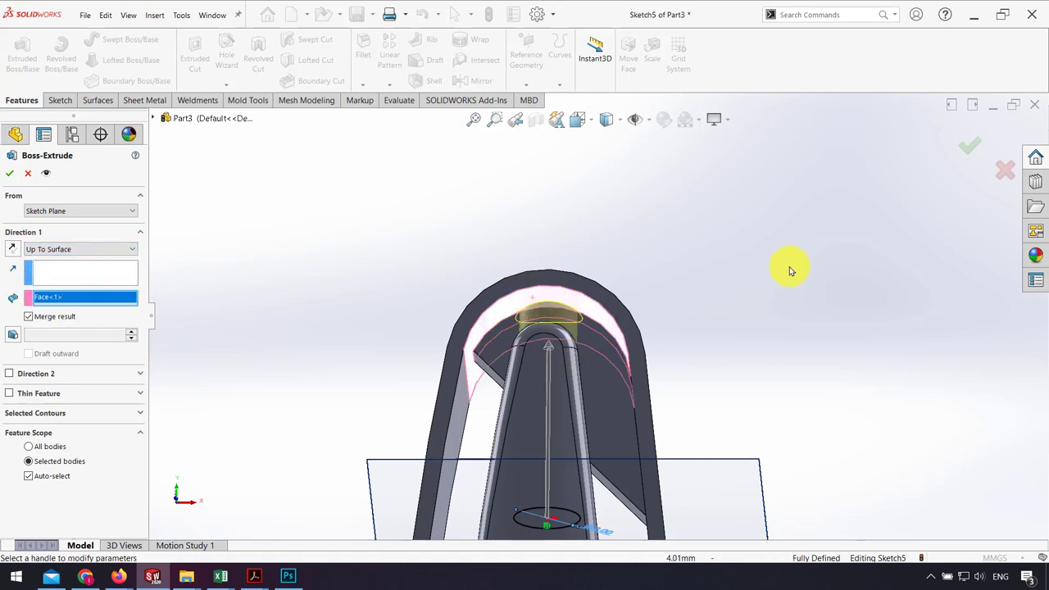
left_click(969, 146)
mouse_move(740, 251)
middle_mouse_down()
mouse_move(654, 276)
mouse_move(645, 345)
mouse_move(678, 363)
mouse_move(644, 391)
mouse_move(604, 351)
mouse_move(496, 337)
mouse_move(445, 353)
mouse_move(639, 403)
mouse_move(540, 361)
mouse_move(533, 434)
mouse_move(585, 368)
mouse_move(579, 339)
mouse_move(581, 364)
mouse_move(566, 379)
middle_mouse_up()
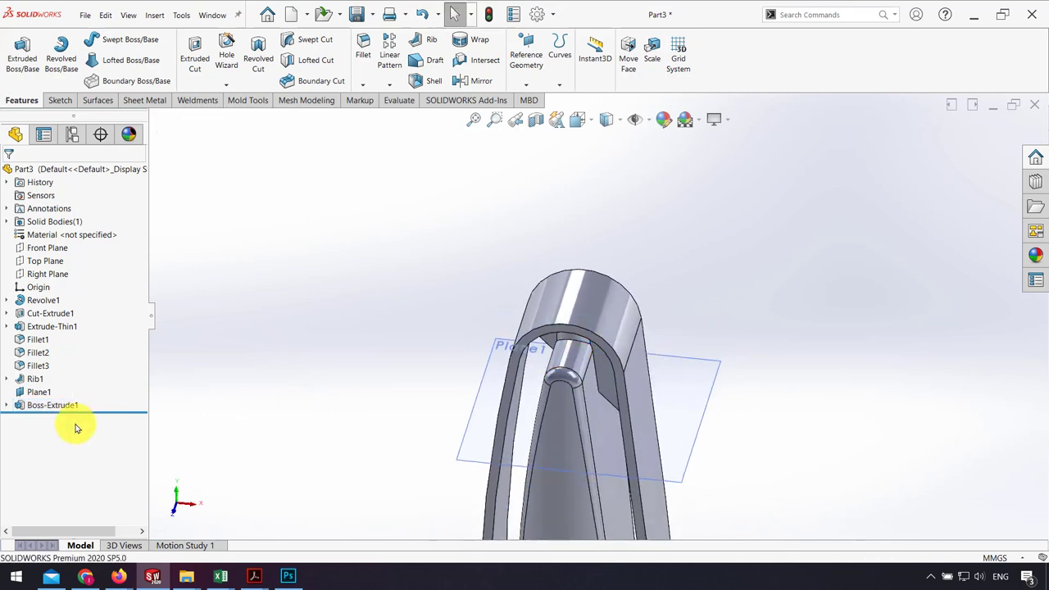
- Change the pin circle in Sketch5 from 2 mm to 3 mm diameter
left_click(7, 405)
left_click(51, 418)
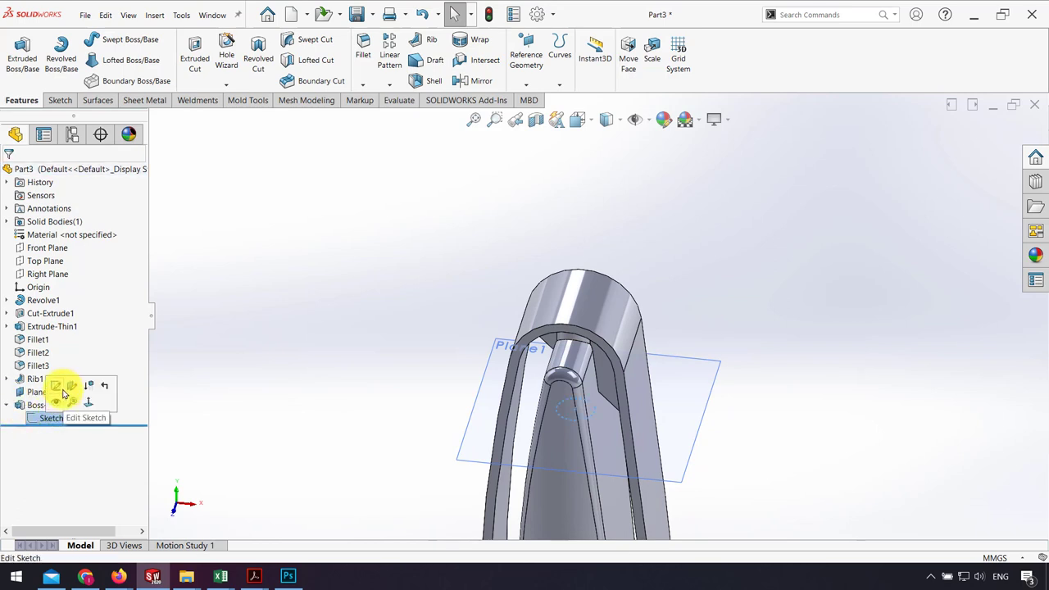
left_click(70, 388)
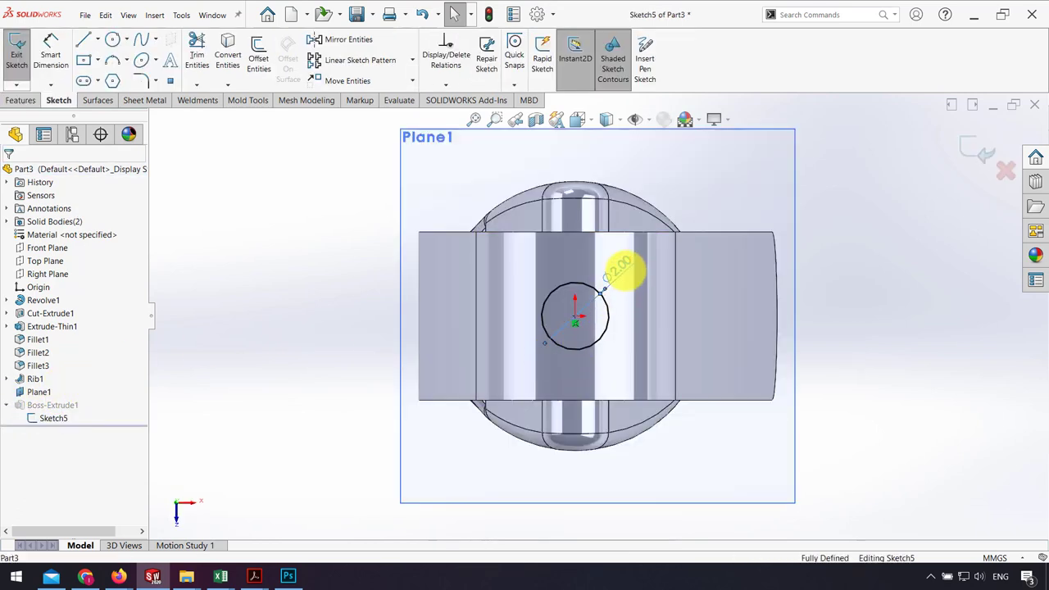
double_click(623, 271)
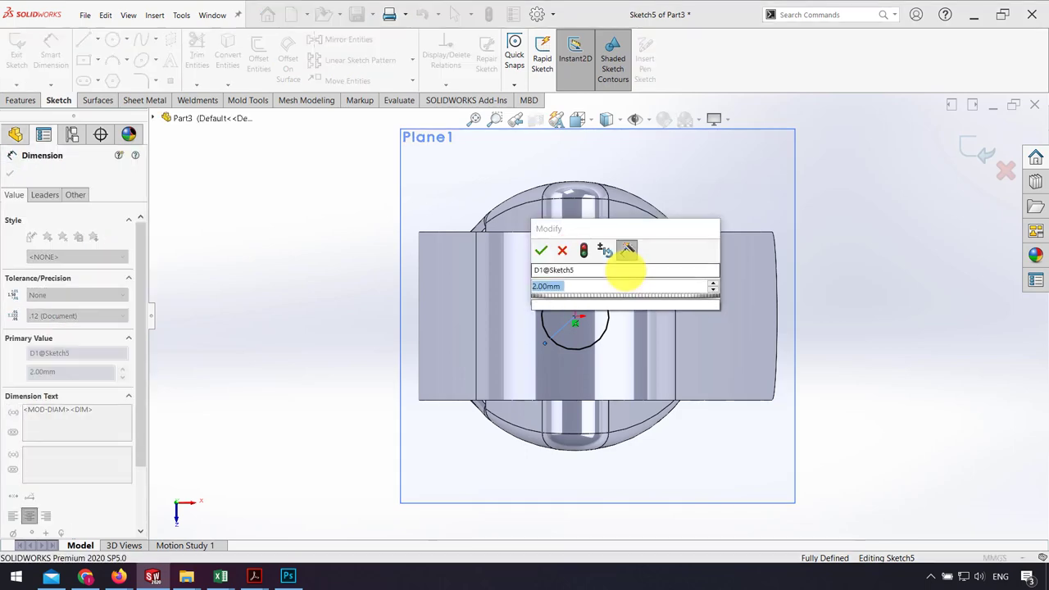
type("3")
key("Return")
left_click(972, 151)
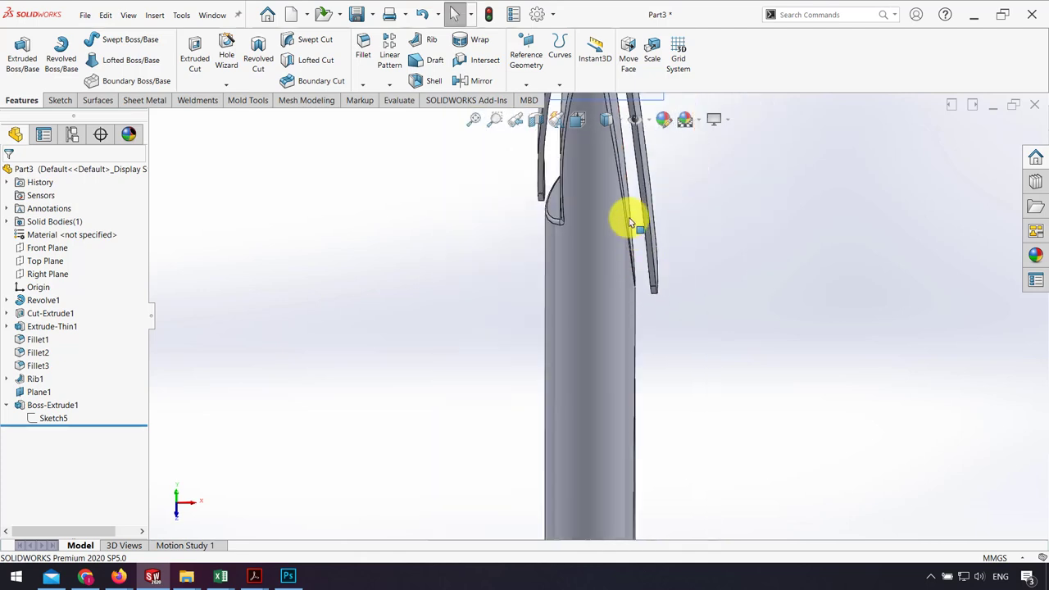
- Orbit to a 3-D view and select the flat face at the pen tip
scroll(601, 193, "down", 5)
mouse_move(570, 272)
middle_mouse_down()
mouse_move(544, 181)
mouse_move(514, 150)
mouse_move(600, 157)
middle_mouse_up()
scroll(599, 340, "up", 3)
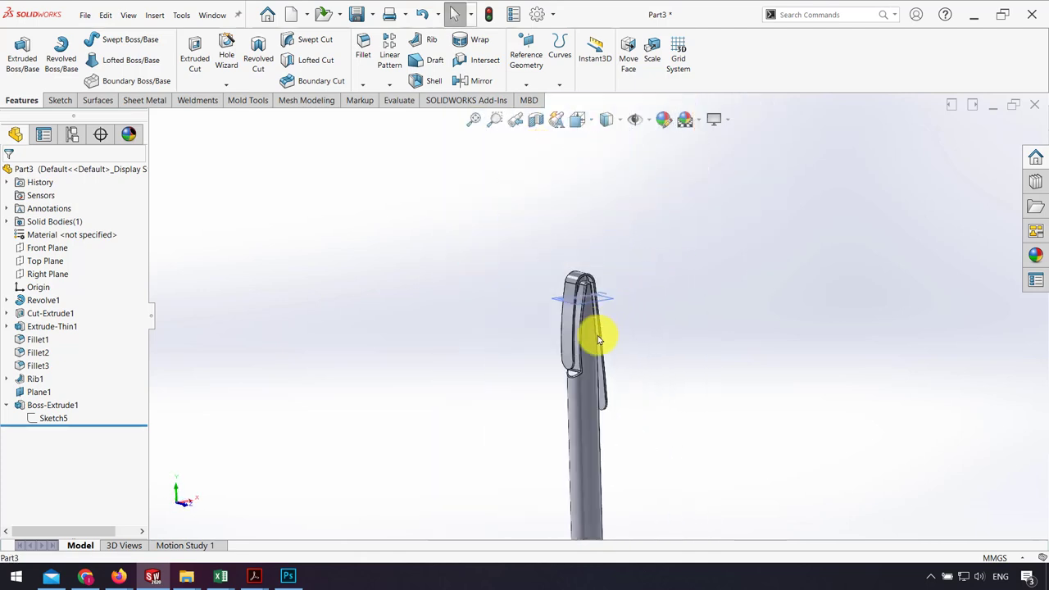
scroll(609, 410, "up", 2)
scroll(596, 365, "up", 1)
scroll(607, 394, "down", 2)
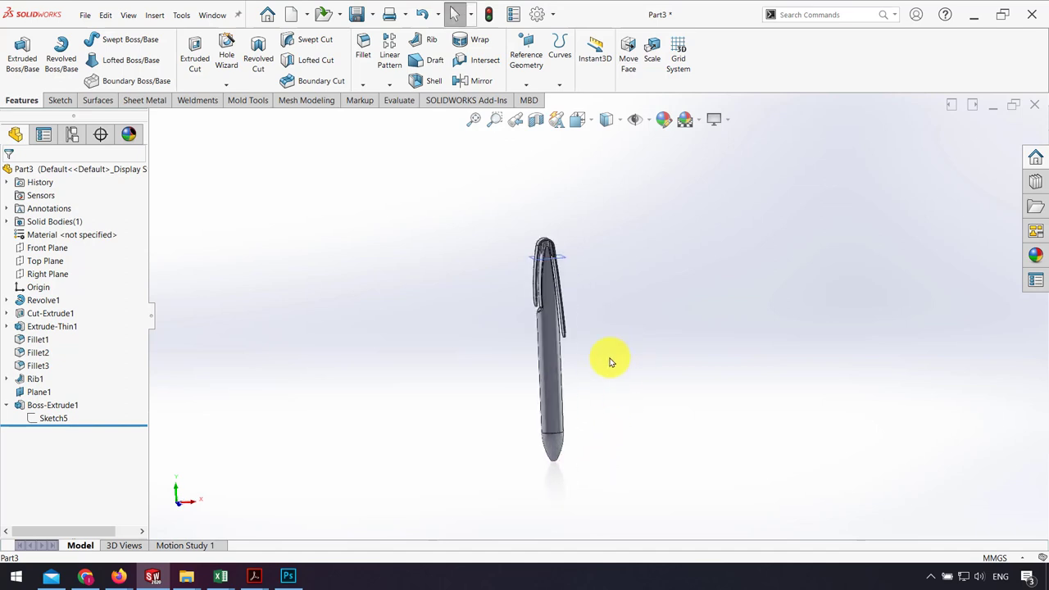
scroll(574, 410, "down", 2)
scroll(572, 393, "down", 2)
middle_click_drag(574, 371, 568, 372)
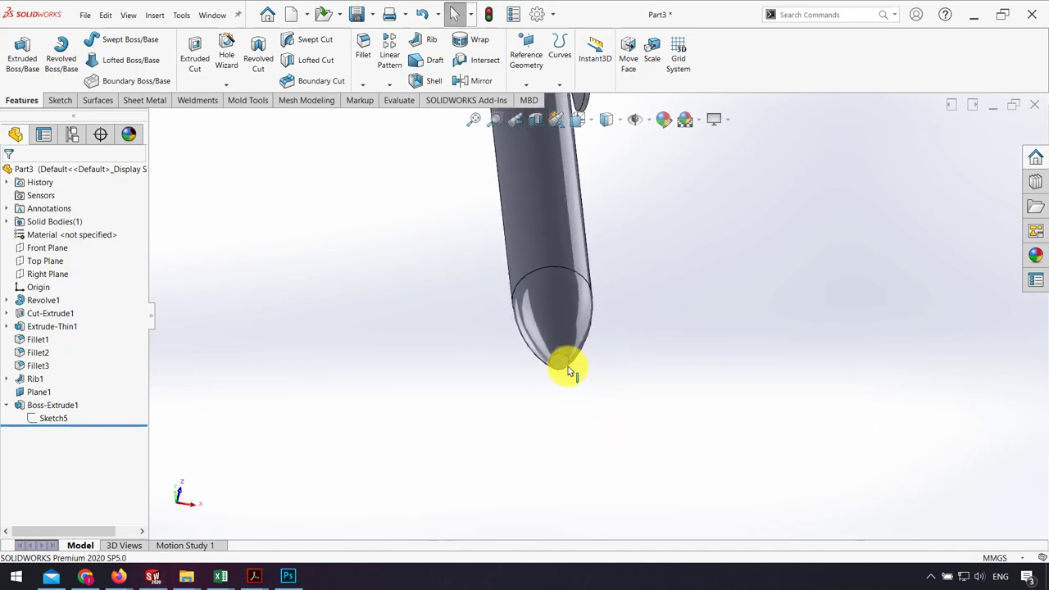
left_click(563, 366)
- Sketch a circle offset 0.20 mm inside the tip's converted circular edge
left_click(607, 330)
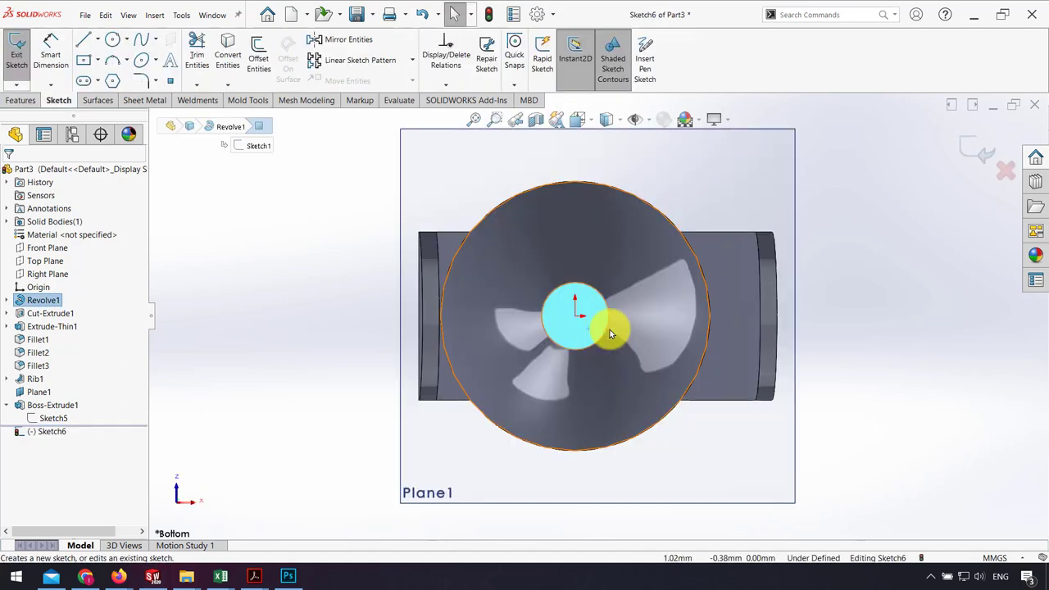
left_click(855, 347)
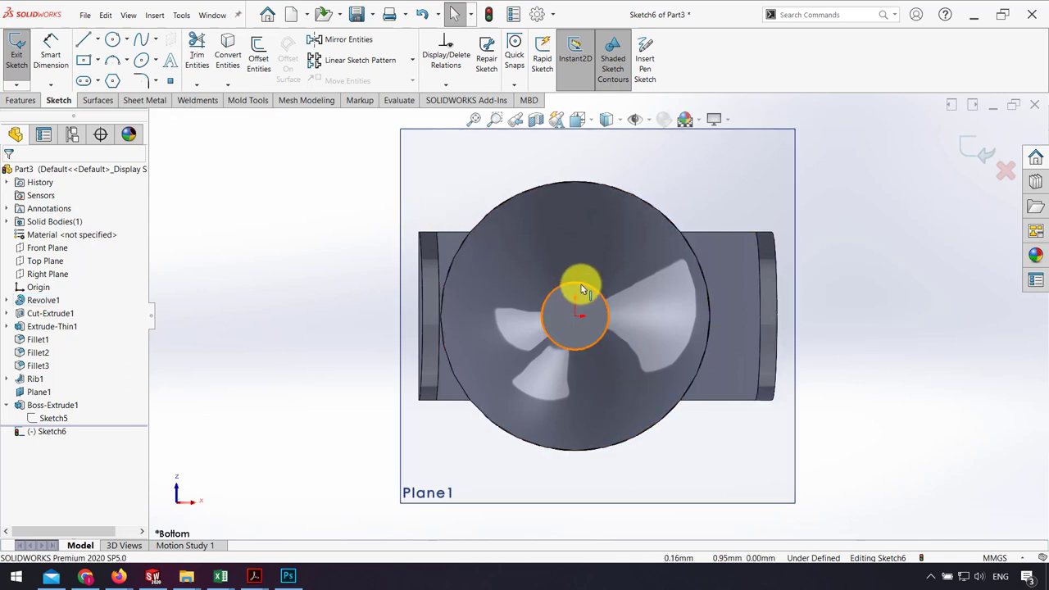
left_click(261, 57)
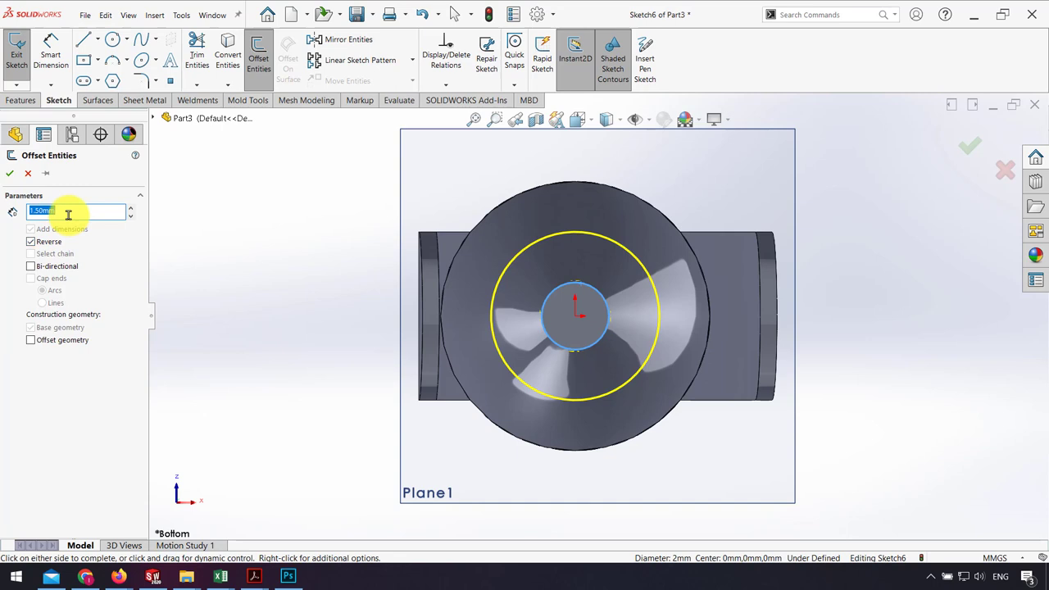
type("0.2")
key("Return")
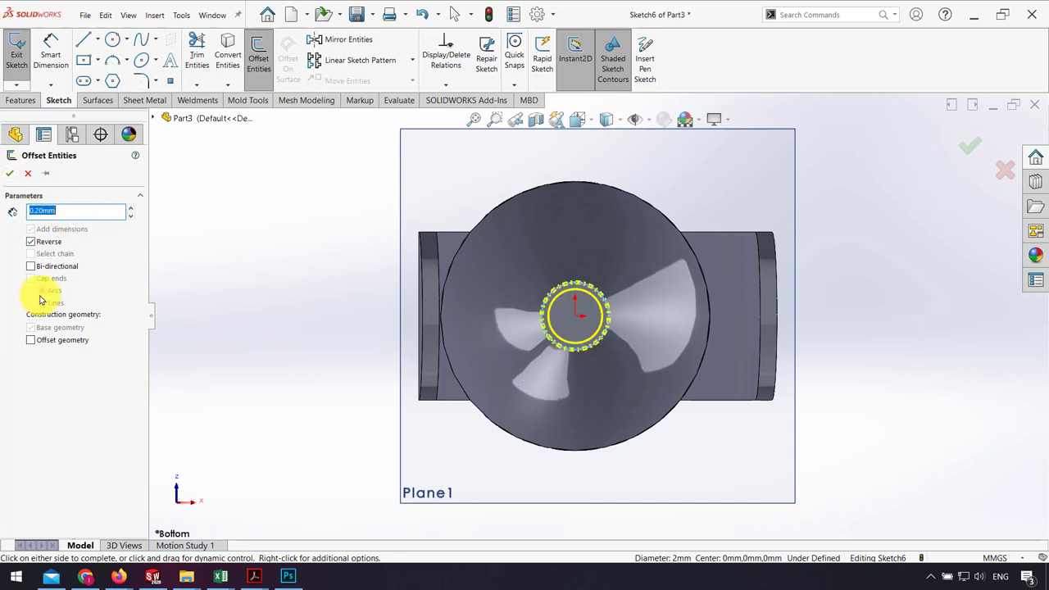
left_click(9, 173)
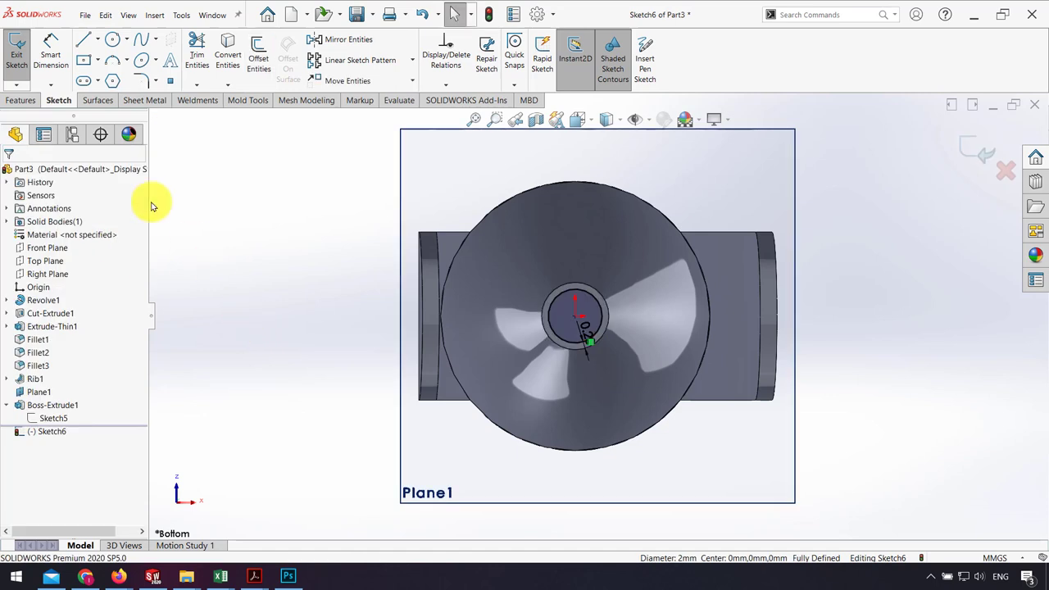
- Extruded-cut the offset circle about 53 mm deep into the pen body
left_click(20, 100)
left_click(195, 59)
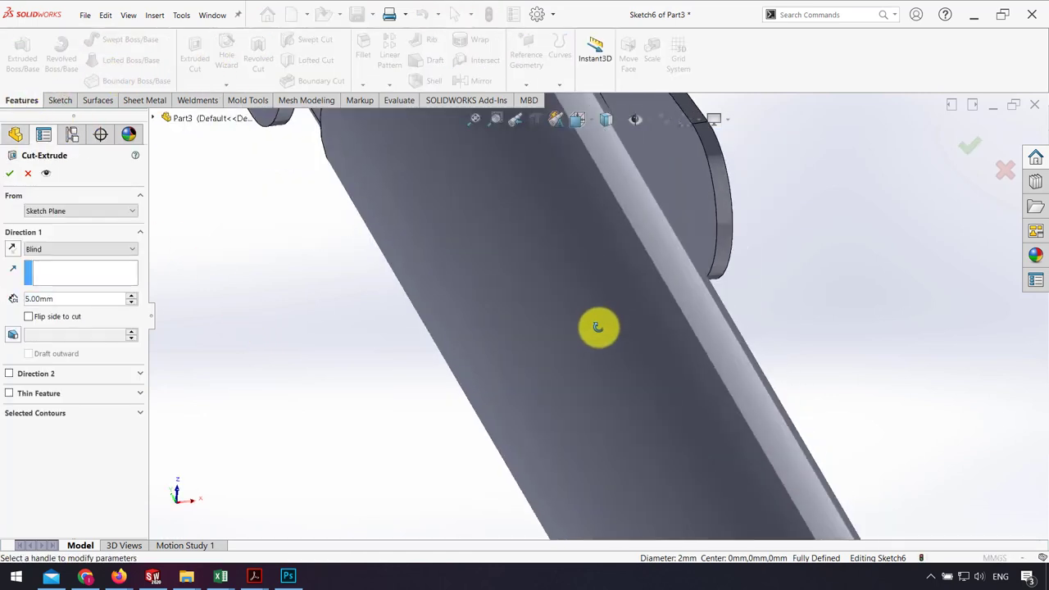
scroll(600, 373, "up", 3)
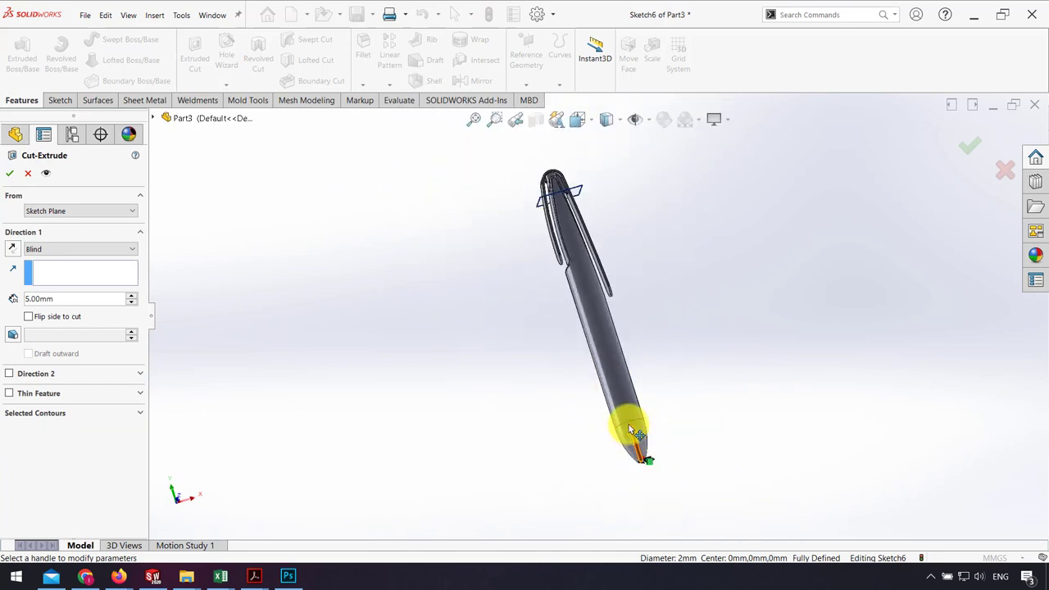
left_click_drag(637, 432, 578, 278)
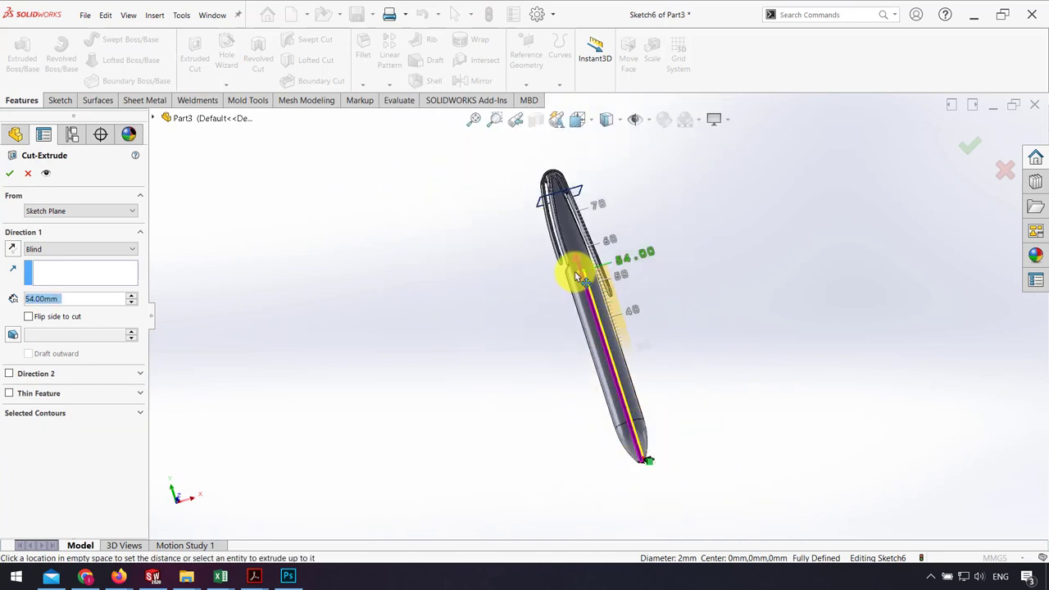
left_click(974, 148)
- Discard the unwanted sketch opened on the pen tip
scroll(586, 375, "down", 1)
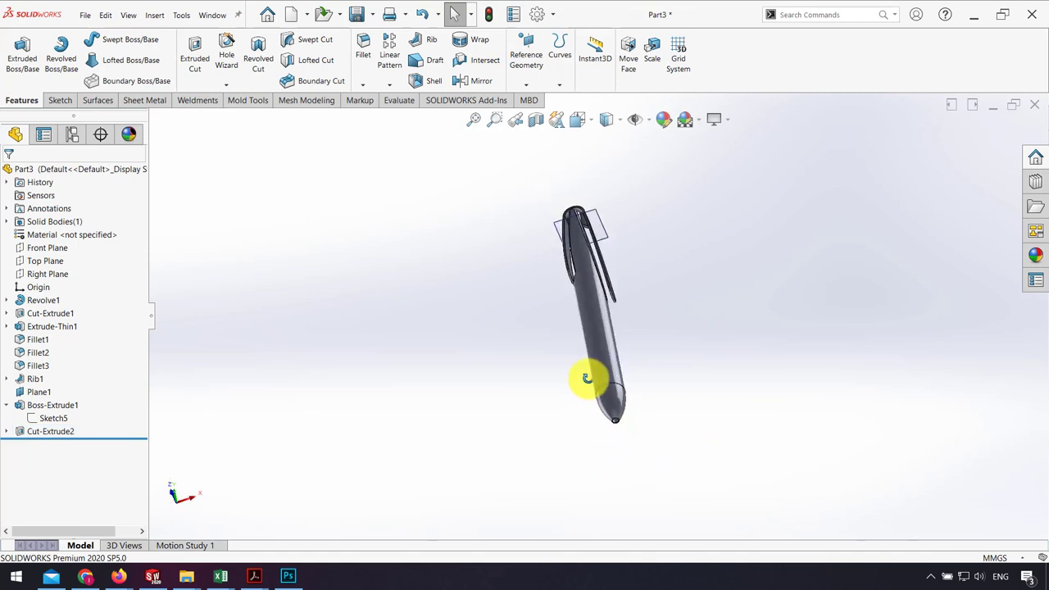
scroll(615, 422, "down", 4)
scroll(637, 300, "down", 3)
scroll(581, 287, "down", 2)
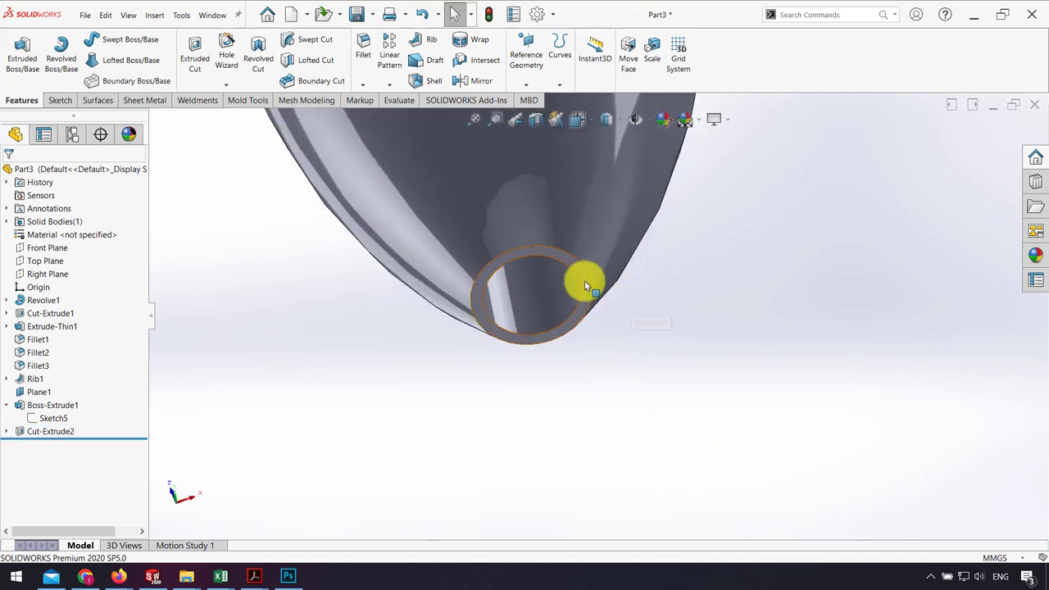
left_click(584, 281)
left_click(632, 233)
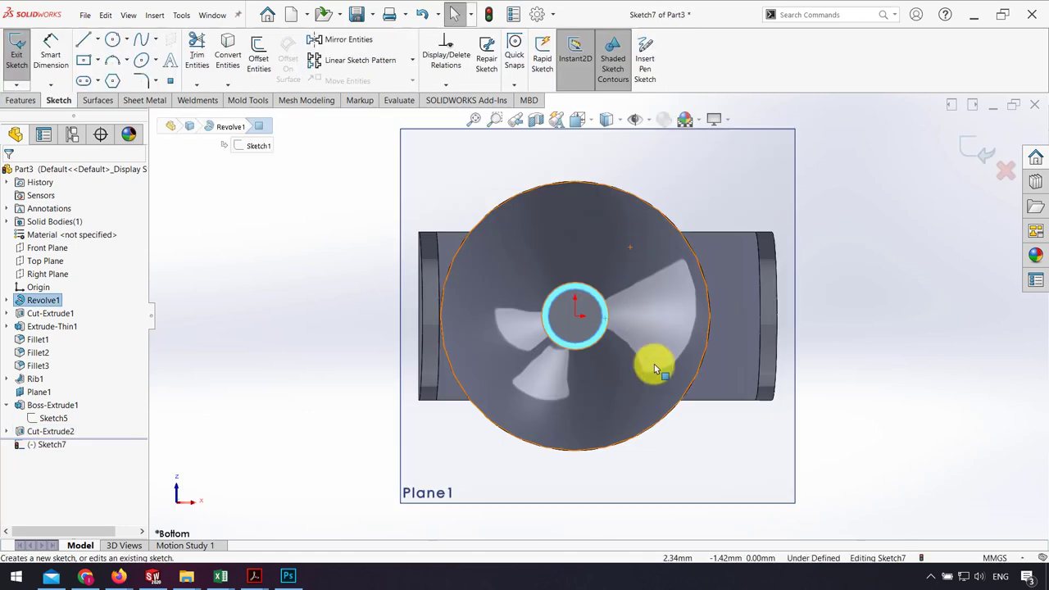
left_click(998, 170)
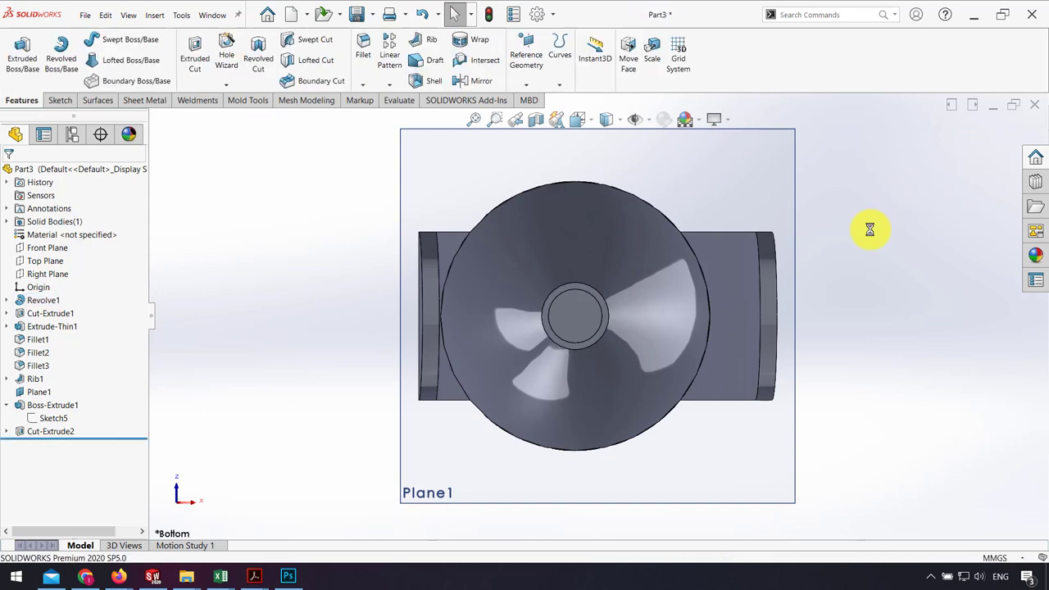
- Open a new sketch on the Front Plane zoomed to the pen tip, ready for lines
left_click(62, 237)
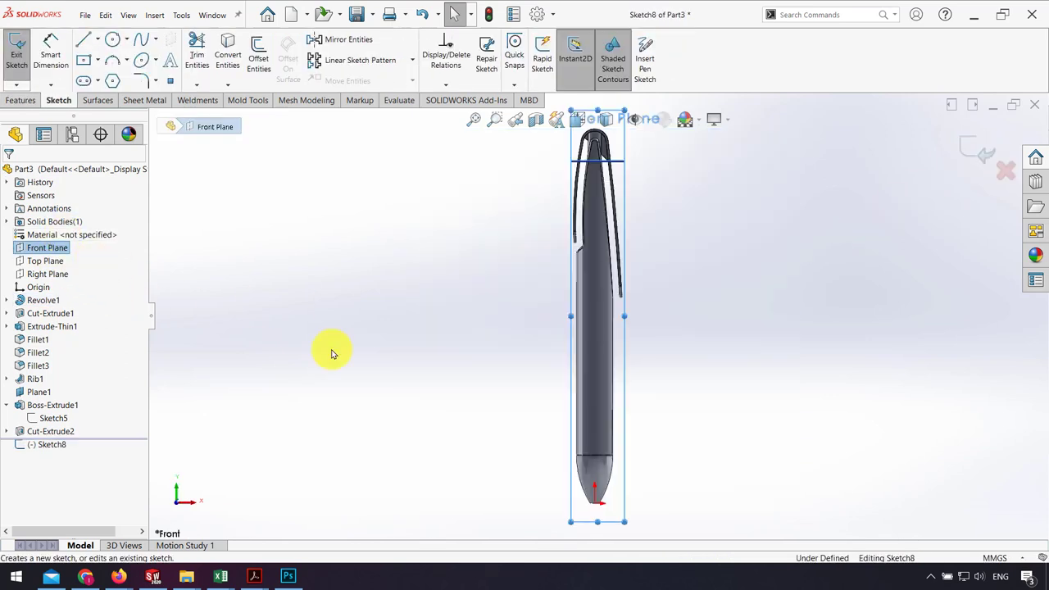
scroll(632, 511, "down", 3)
scroll(540, 392, "down", 2)
left_click(548, 483)
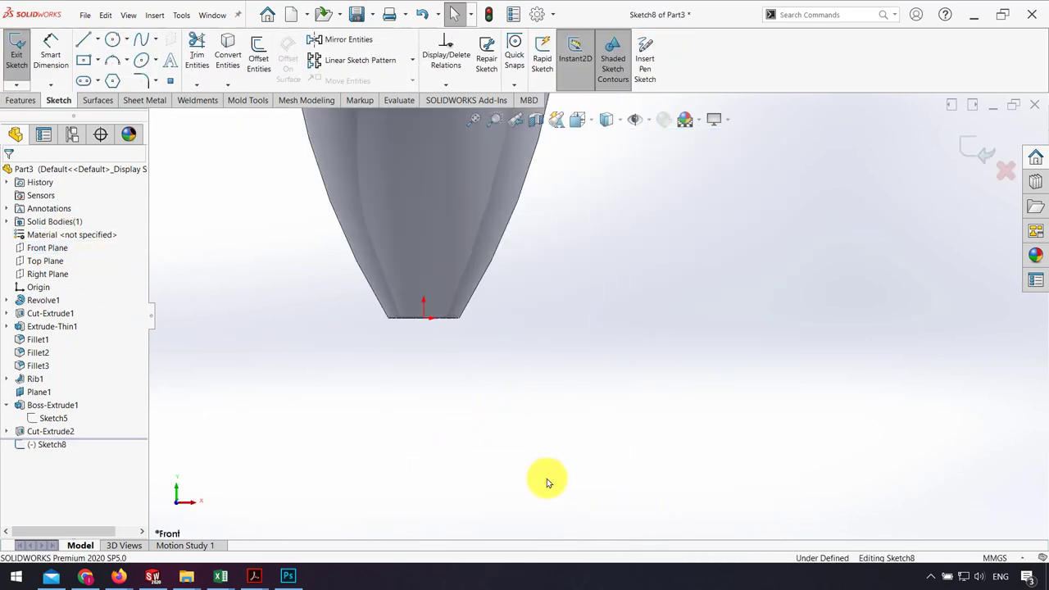
left_click(83, 39)
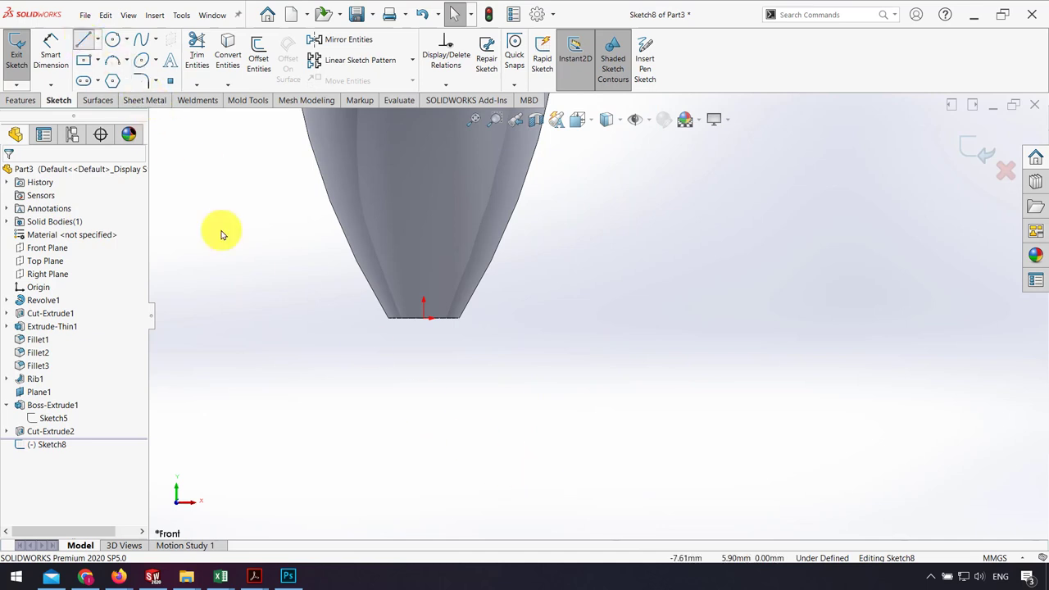
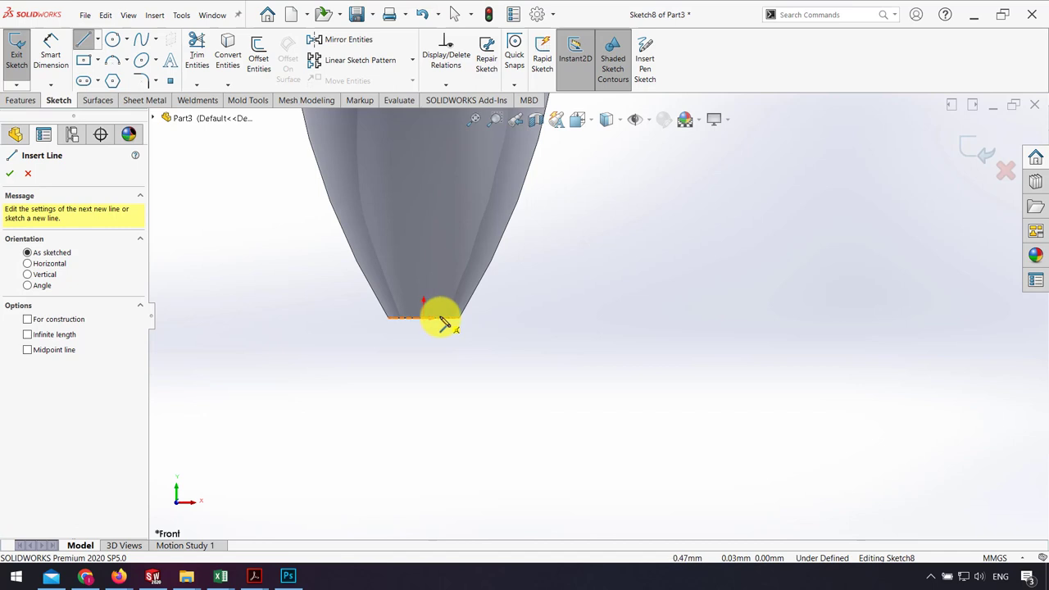
- Draw a vertical line down from the pen body, then two short slanted segments
left_click_drag(452, 318, 451, 380)
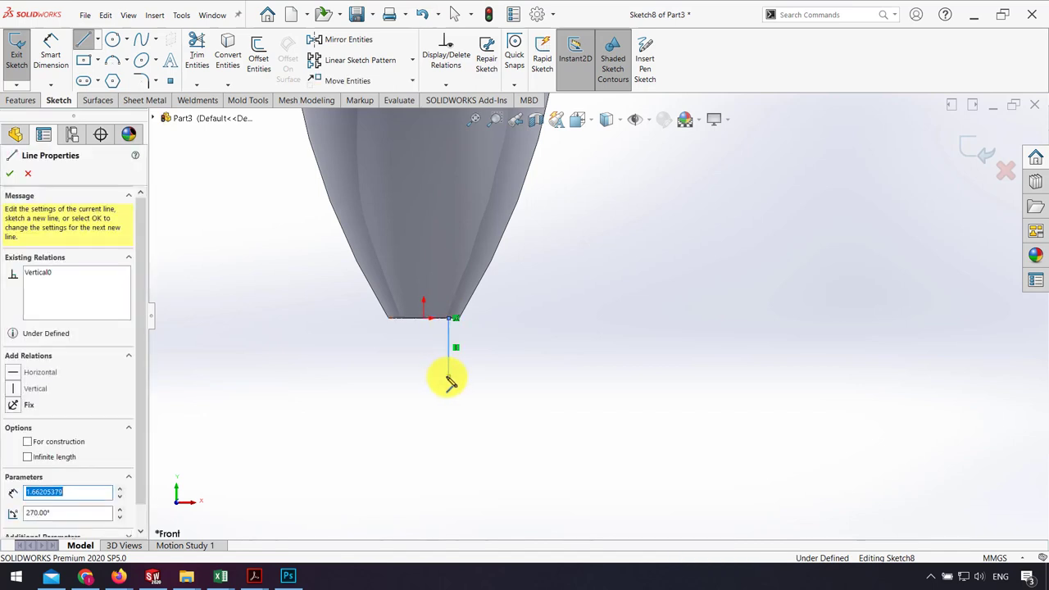
left_click(450, 380)
left_click(441, 392)
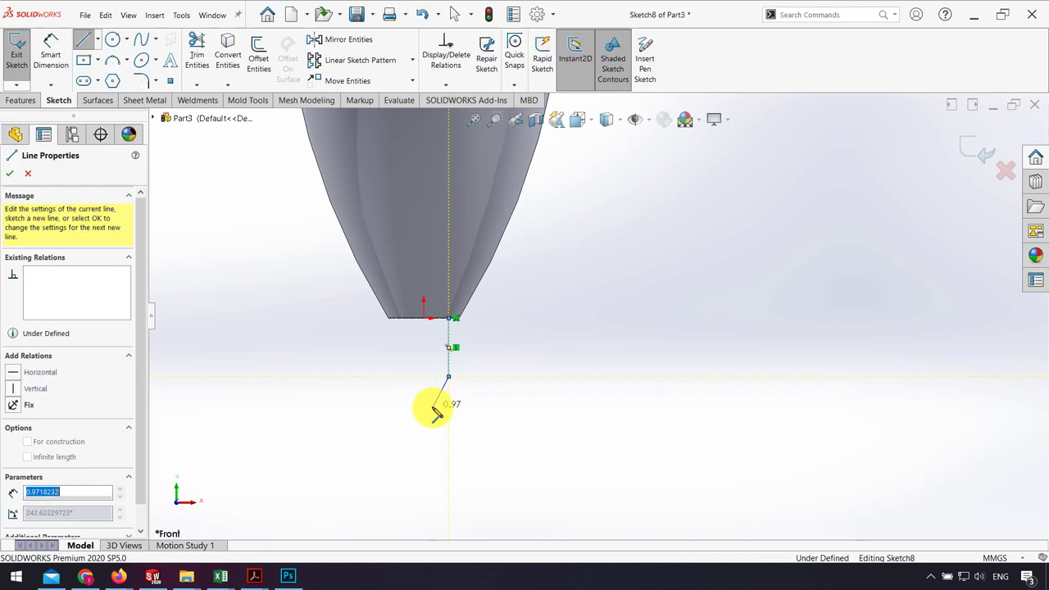
left_click(433, 408)
key("Escape")
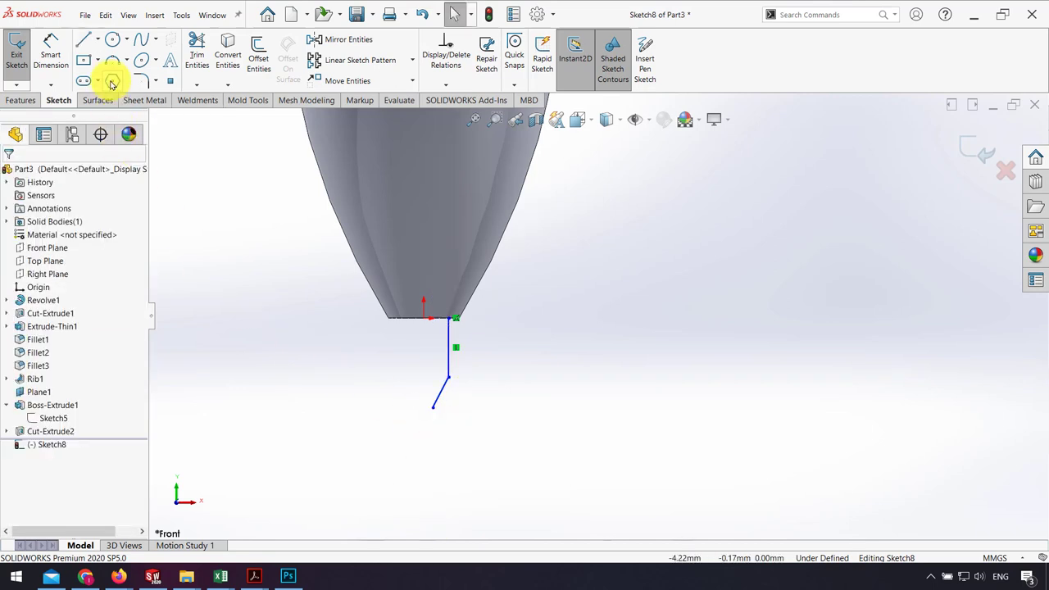
- Add a 3-point arc at the slanted line's end to form the curved tip
left_click(114, 70)
scroll(433, 370, "down", 1)
scroll(492, 487, "down", 2)
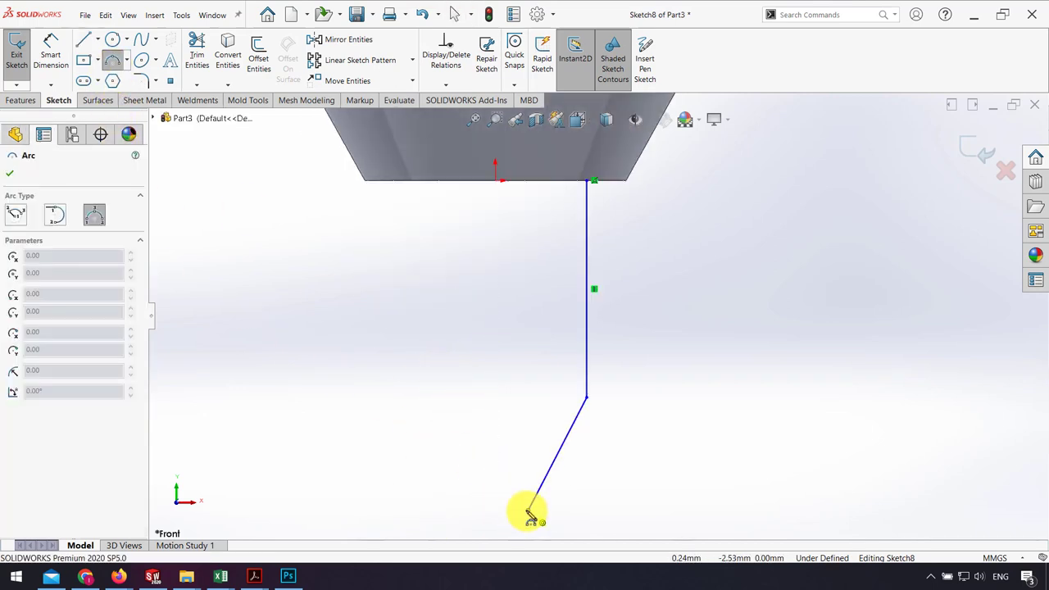
left_click(529, 512)
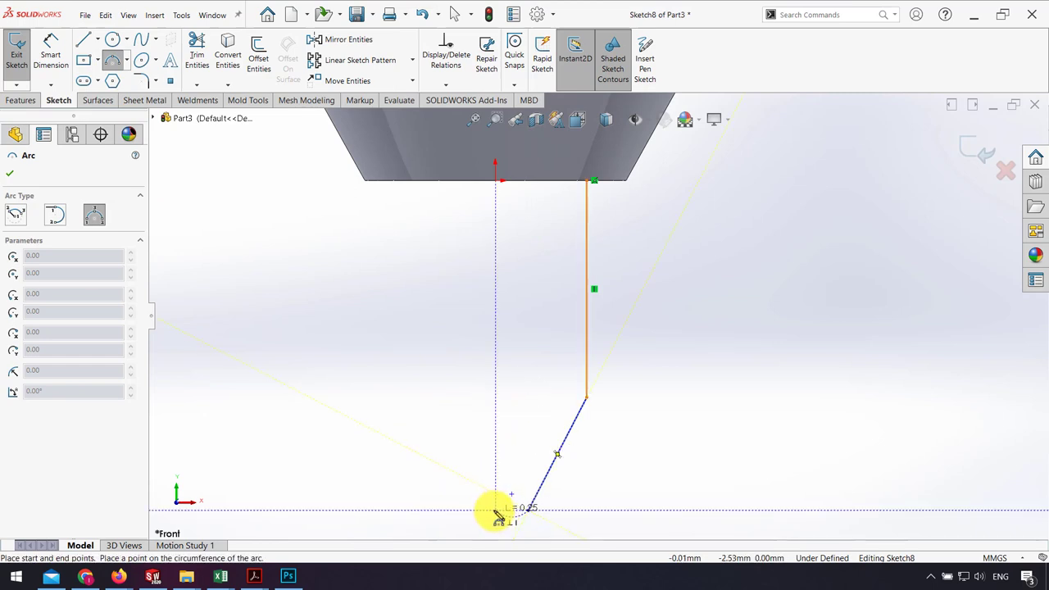
left_click(496, 513)
left_click(512, 529)
key("Escape")
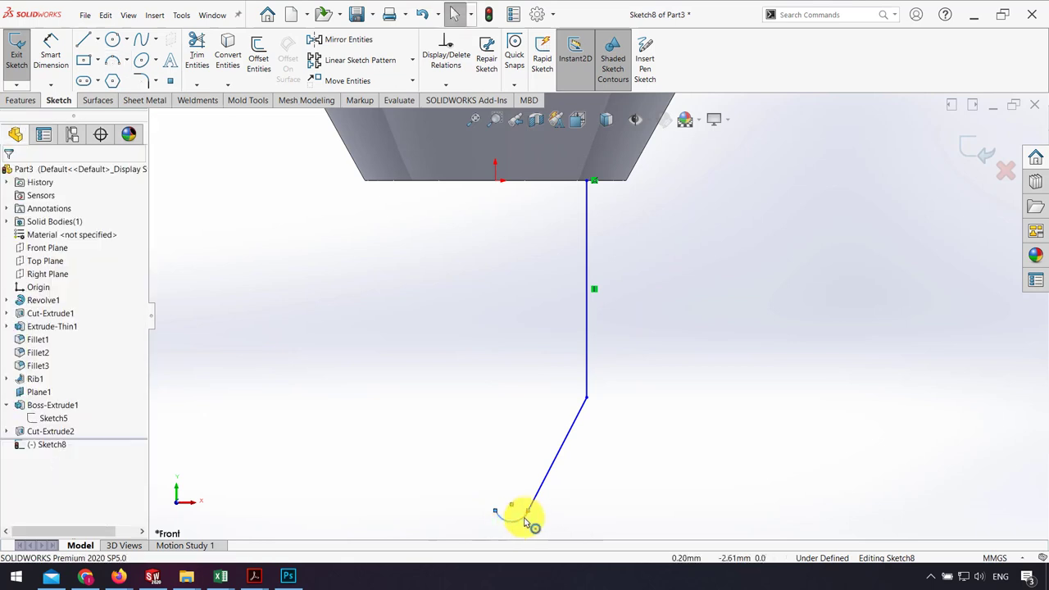
- Make the arc tangent to the slanted line
scroll(531, 515, "down", 5)
left_click(574, 401)
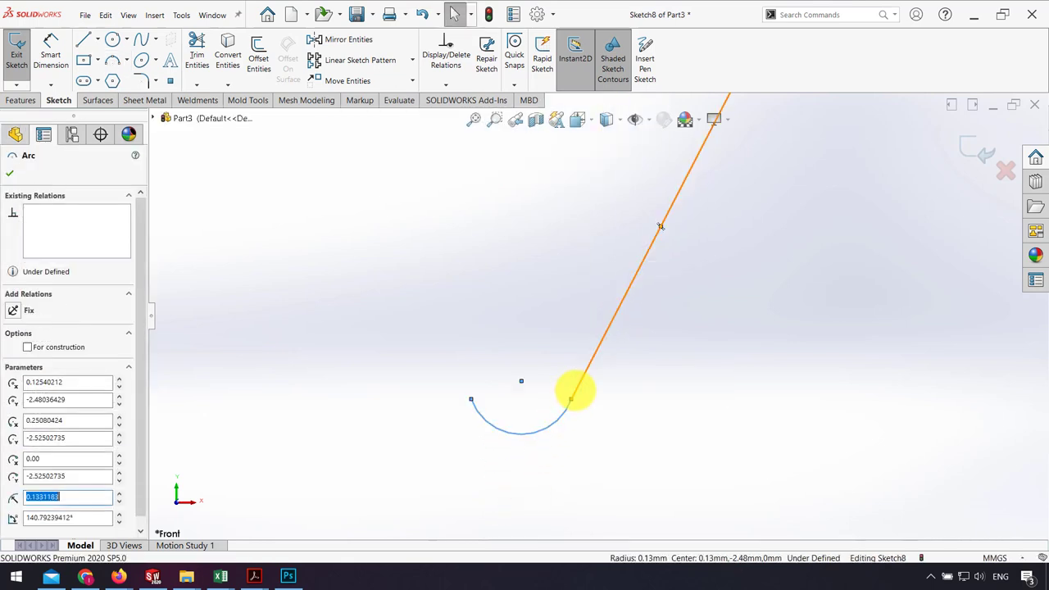
left_click(595, 360, "ctrl")
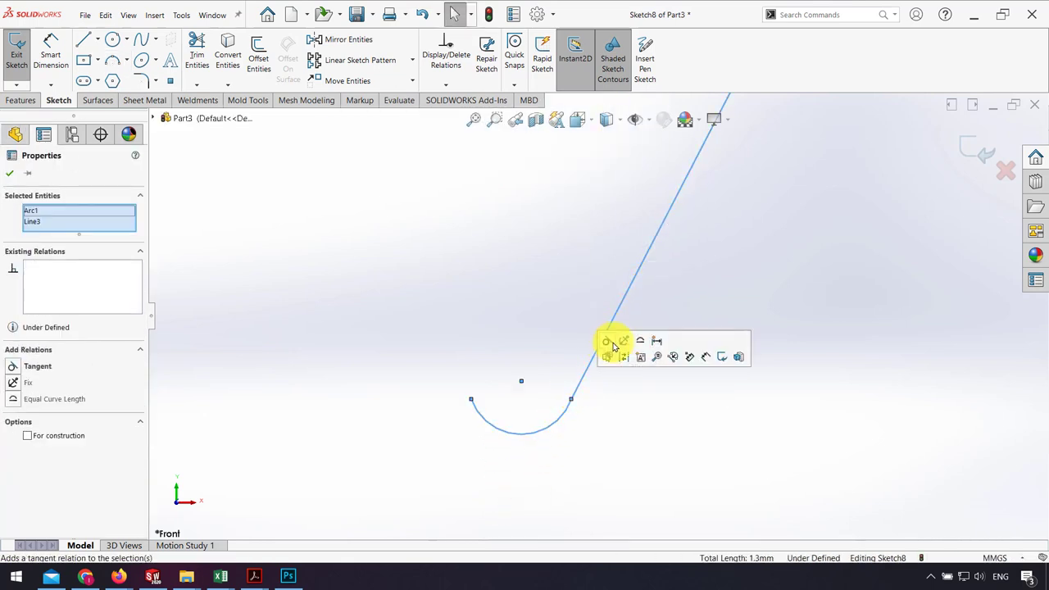
left_click(606, 341)
left_click(615, 445)
scroll(546, 421, "up", 2)
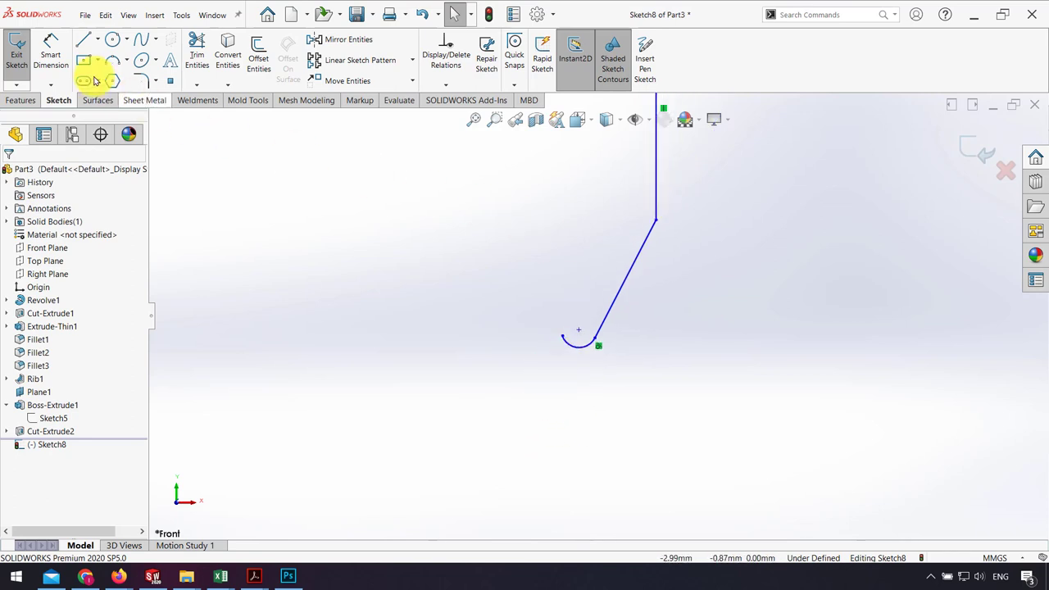
- Draw a small vertical-horizontal-vertical line loop from the body's bottom edge up into the pen body
left_click(83, 39)
scroll(580, 340, "up", 2)
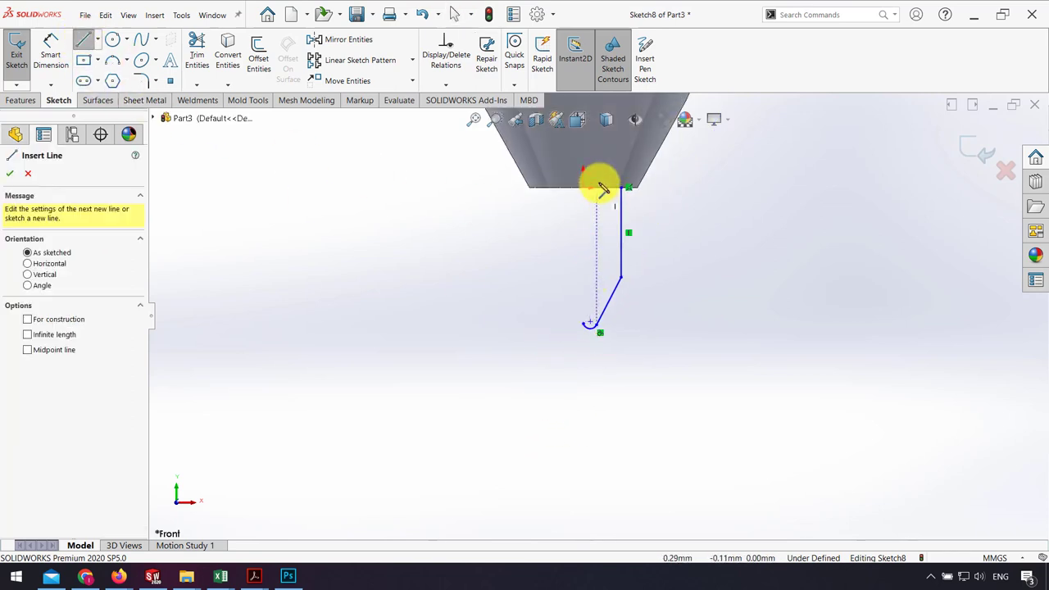
left_click(584, 188)
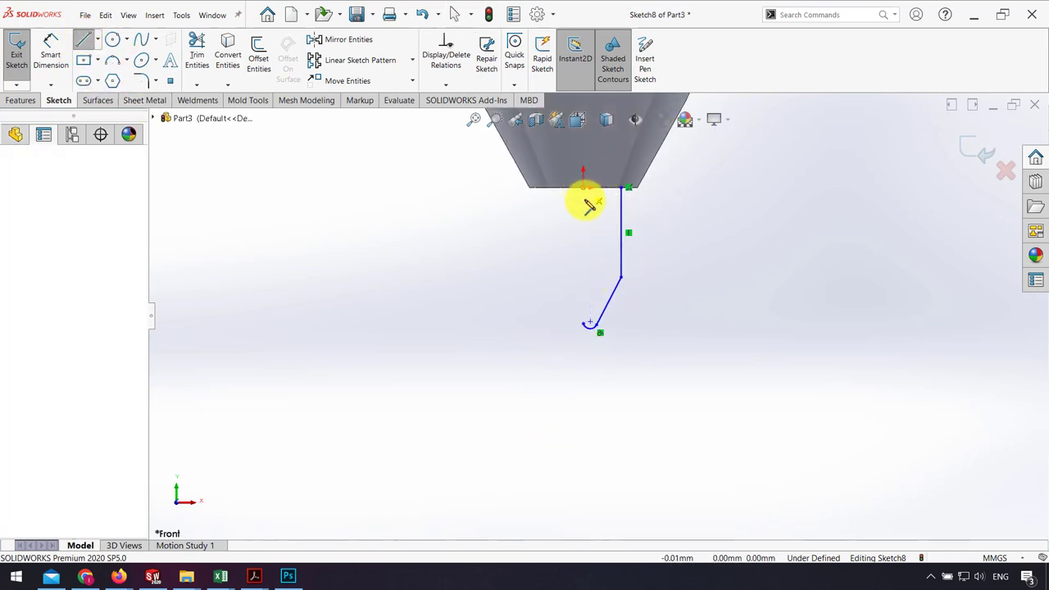
scroll(588, 197, "up", 1)
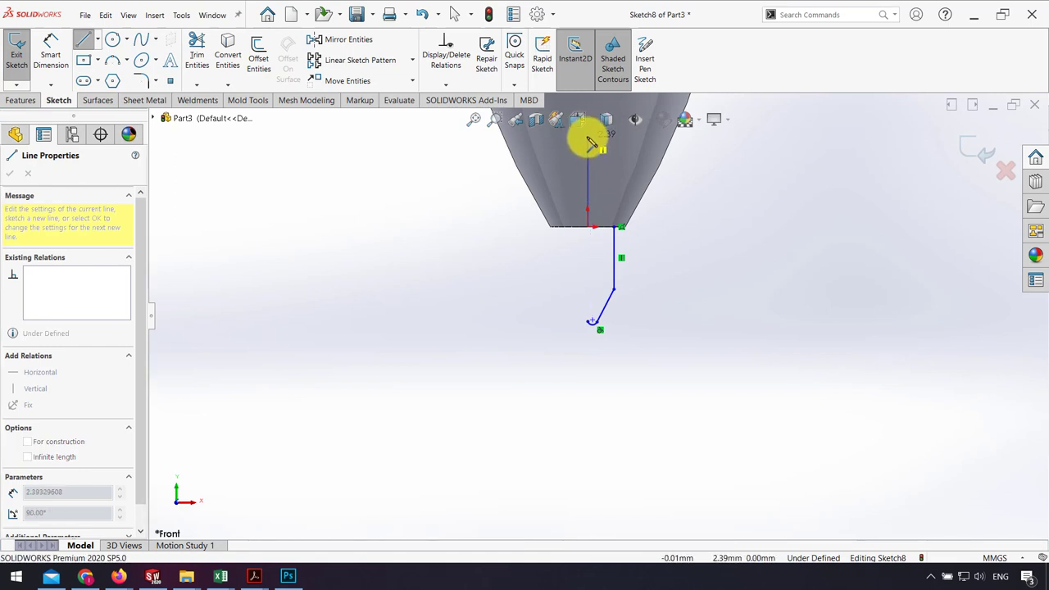
left_click(588, 136)
left_click(614, 136)
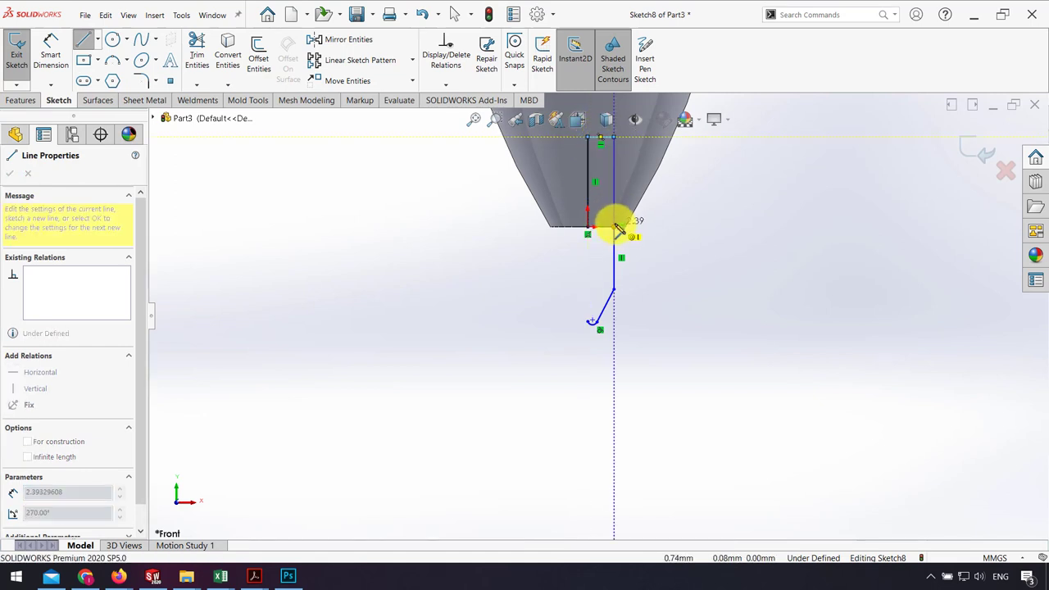
double_click(615, 226)
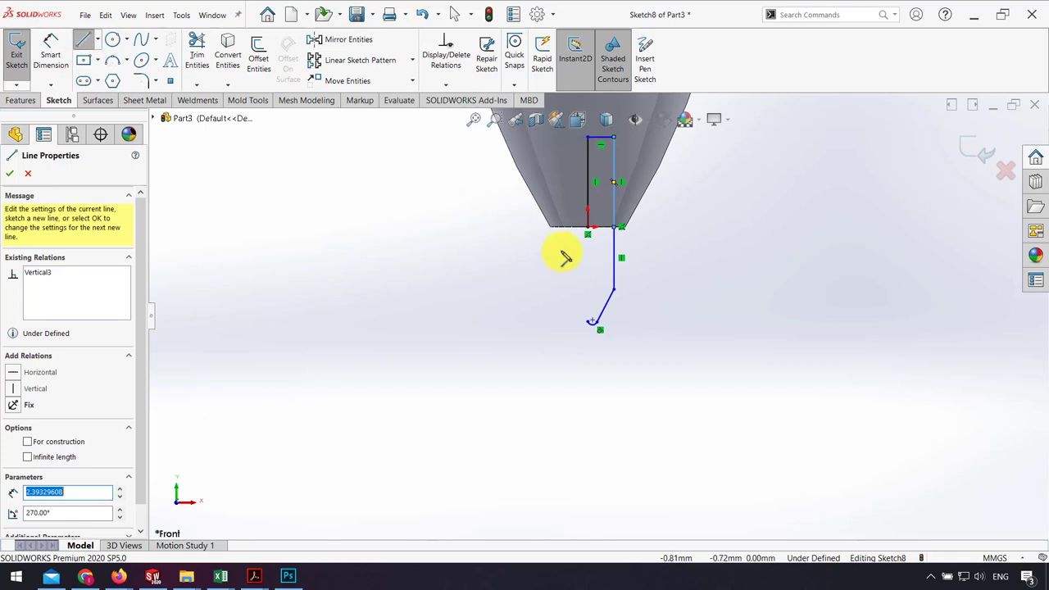
- Draw a line from the body's edge down to the arc, closing the clip profile
left_click(588, 228)
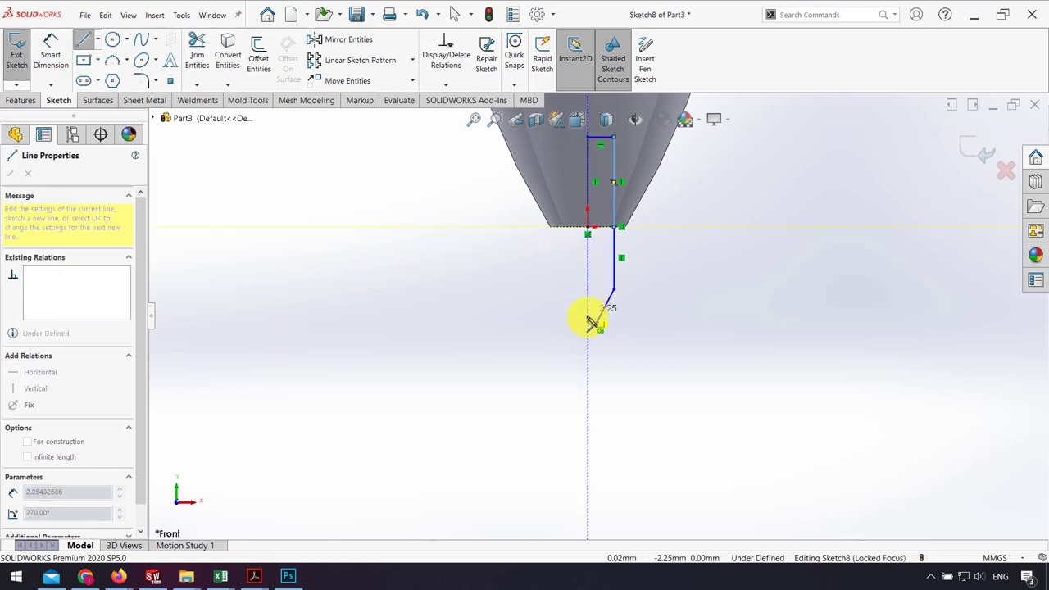
scroll(590, 322, "down", 2)
double_click(593, 323)
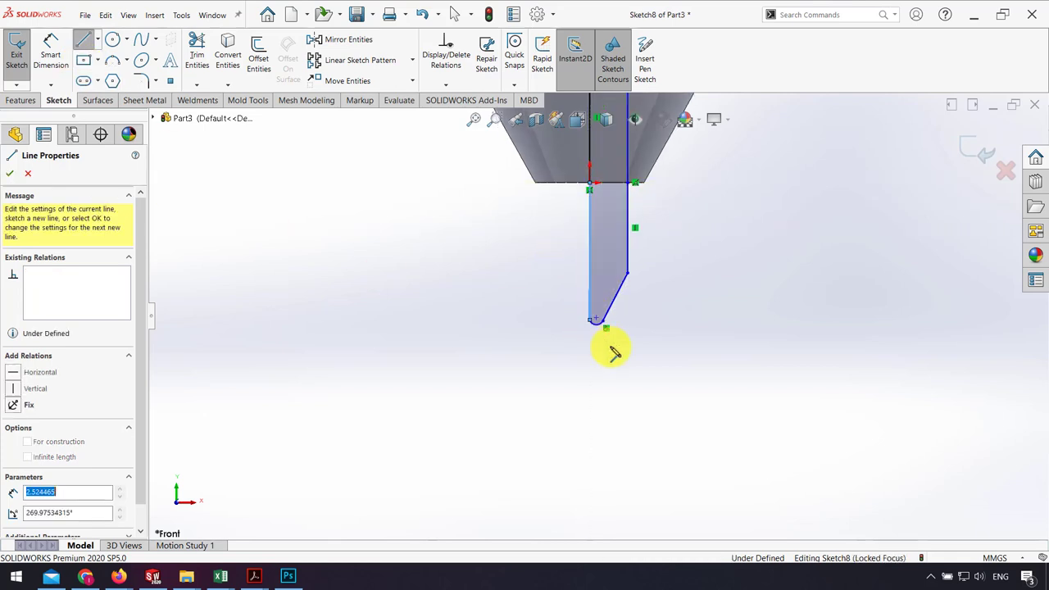
key("Escape")
scroll(599, 344, "down", 3)
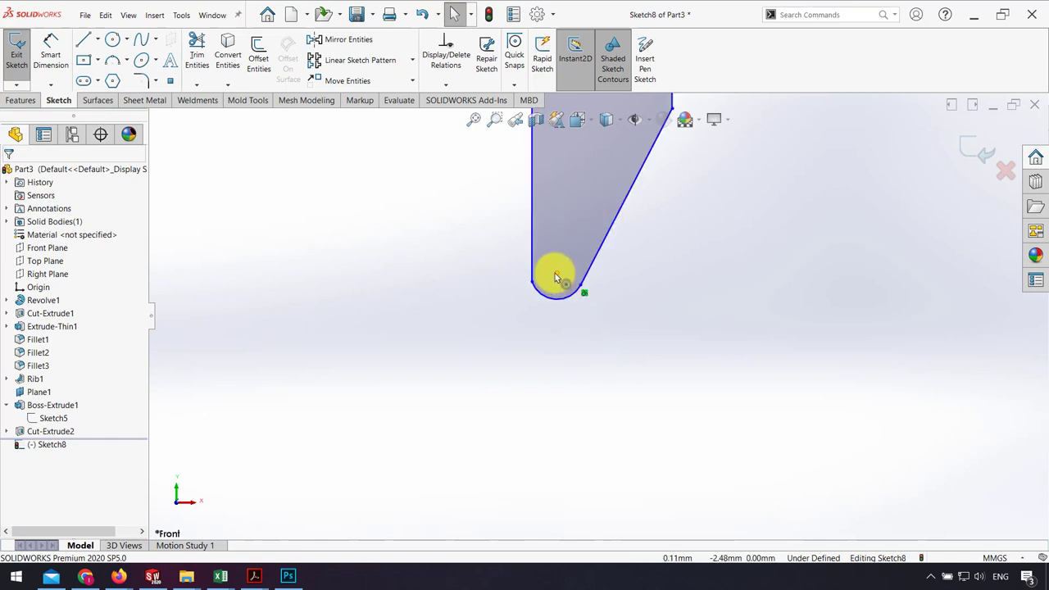
- Make the bottom-left vertex coincident with the left vertical line and drag the outline into shape
left_click_drag(534, 284, 544, 287)
left_click(568, 305)
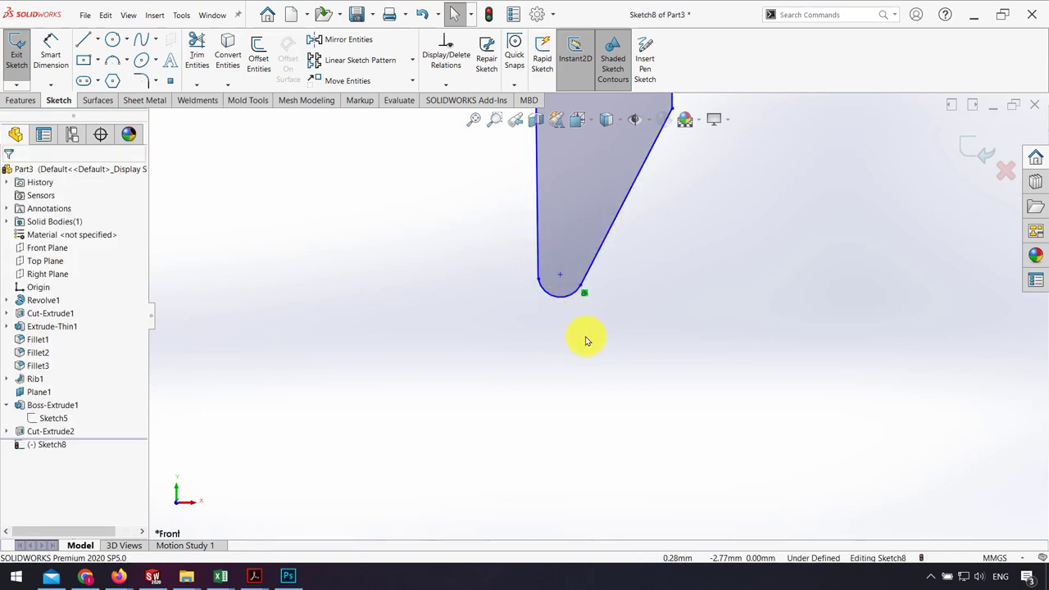
left_click(538, 282)
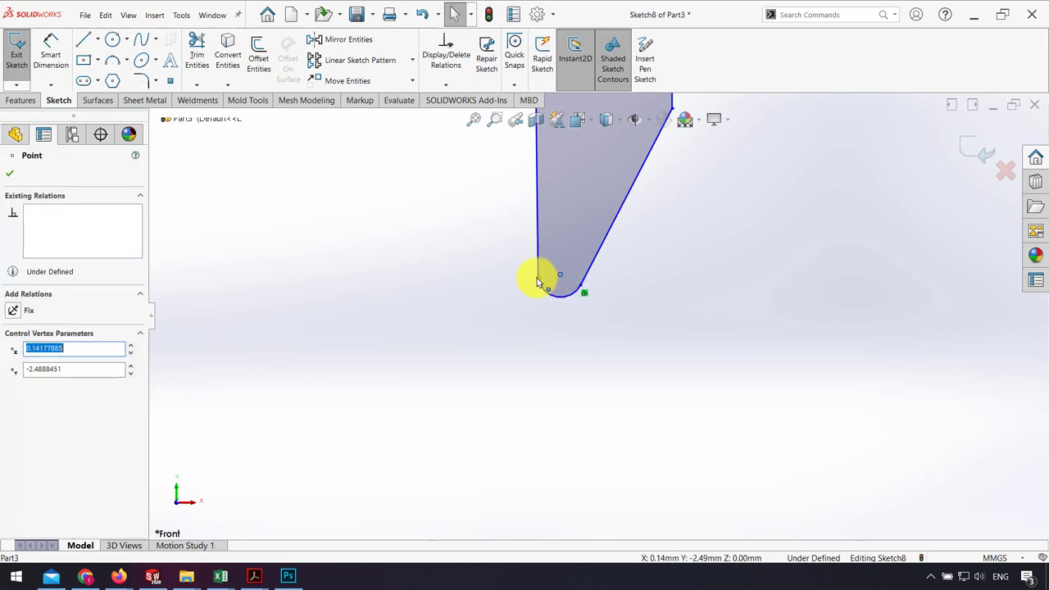
left_click(537, 278, "ctrl")
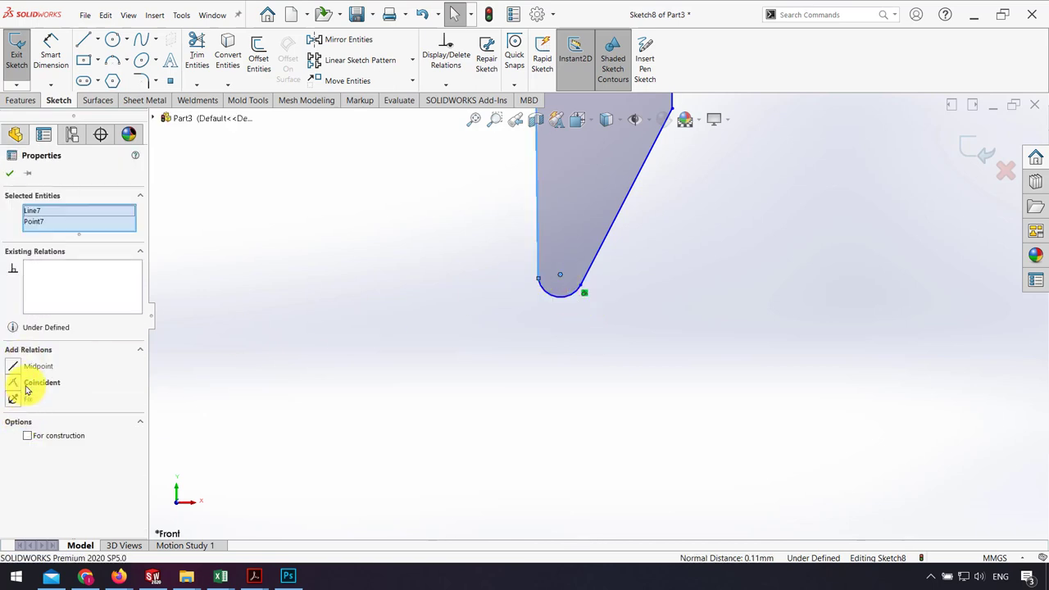
left_click(27, 389)
left_click(358, 370)
mouse_move(553, 328)
left_mouse_down()
mouse_move(599, 285)
mouse_move(598, 345)
mouse_move(541, 422)
left_mouse_up()
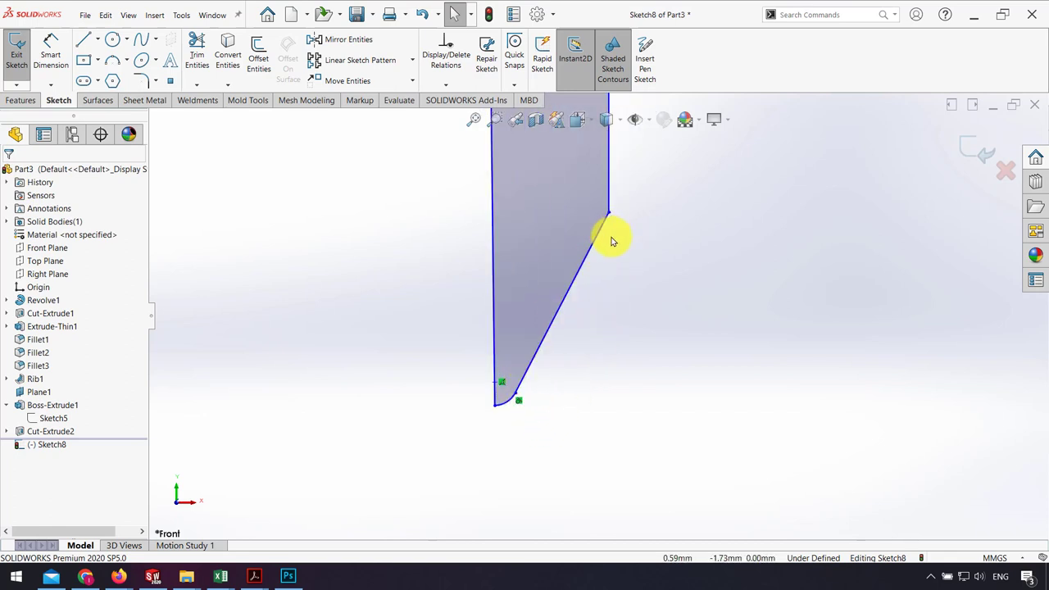
left_click_drag(613, 236, 604, 256)
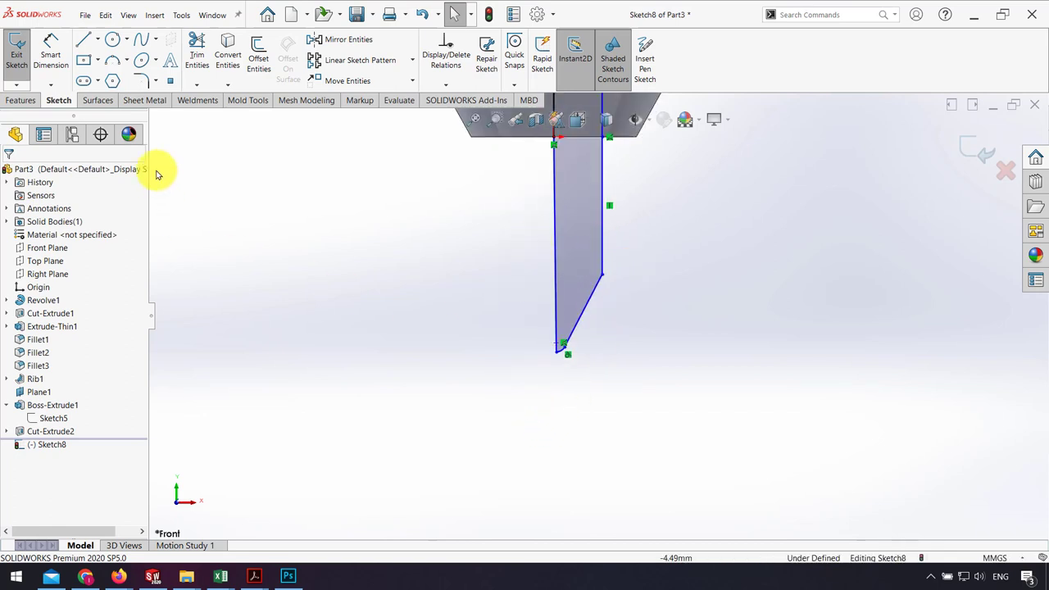
- Round the slanted profile corner with a 0.50 mm sketch fillet
left_click(603, 274)
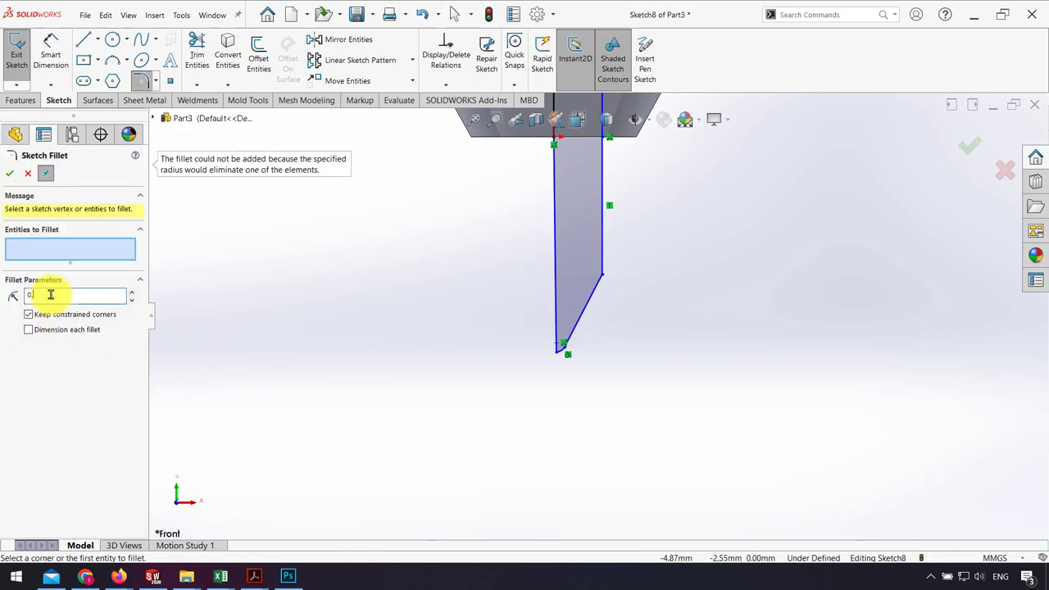
type("0.5")
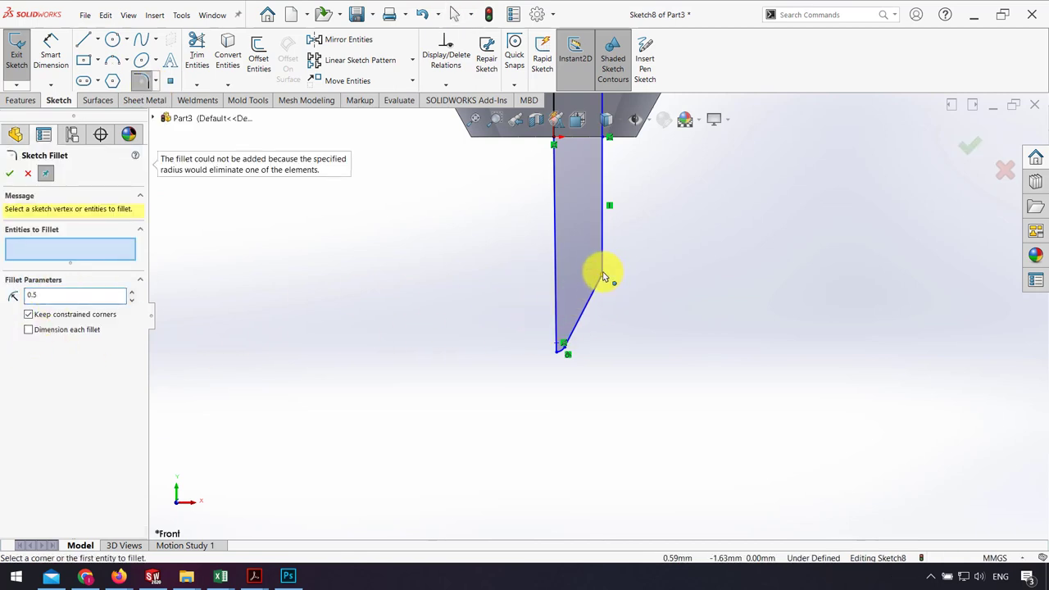
left_click(602, 276)
left_click(10, 173)
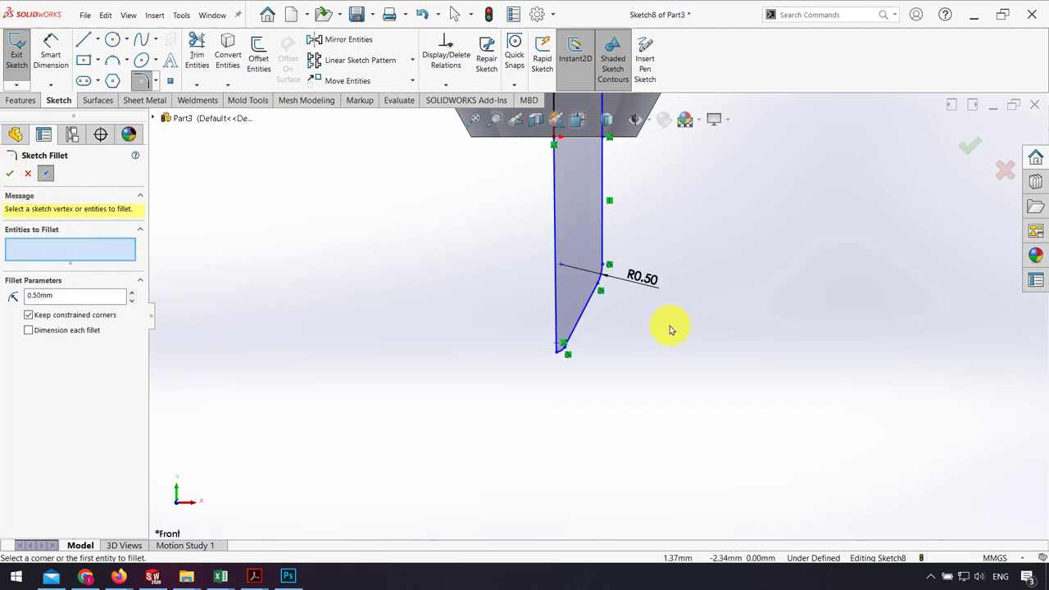
scroll(648, 308, "up", 2)
scroll(640, 297, "up", 1)
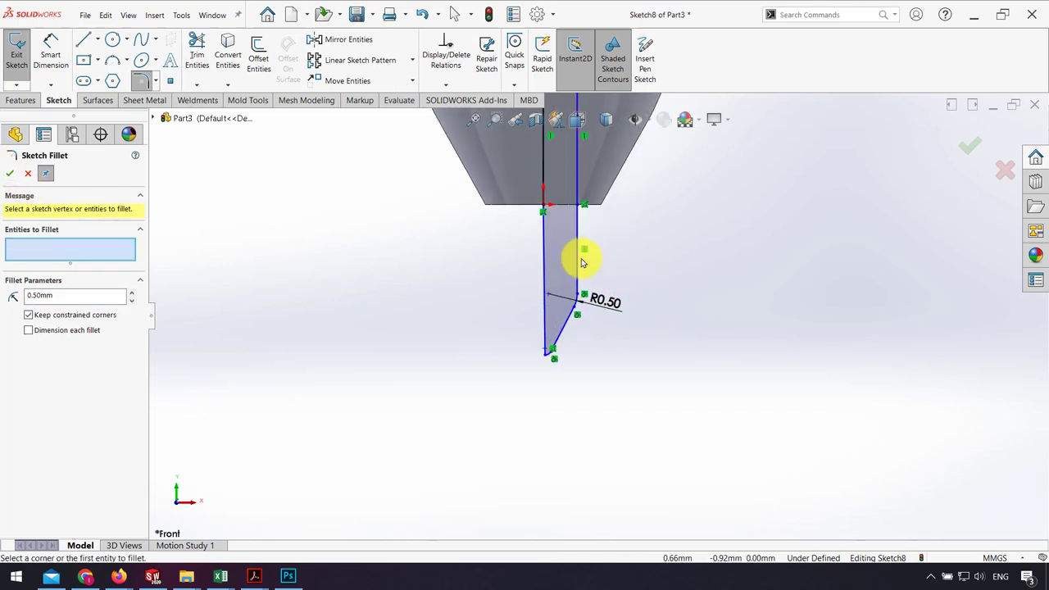
scroll(582, 262, "down", 1)
scroll(566, 271, "down", 1)
scroll(636, 277, "down", 1)
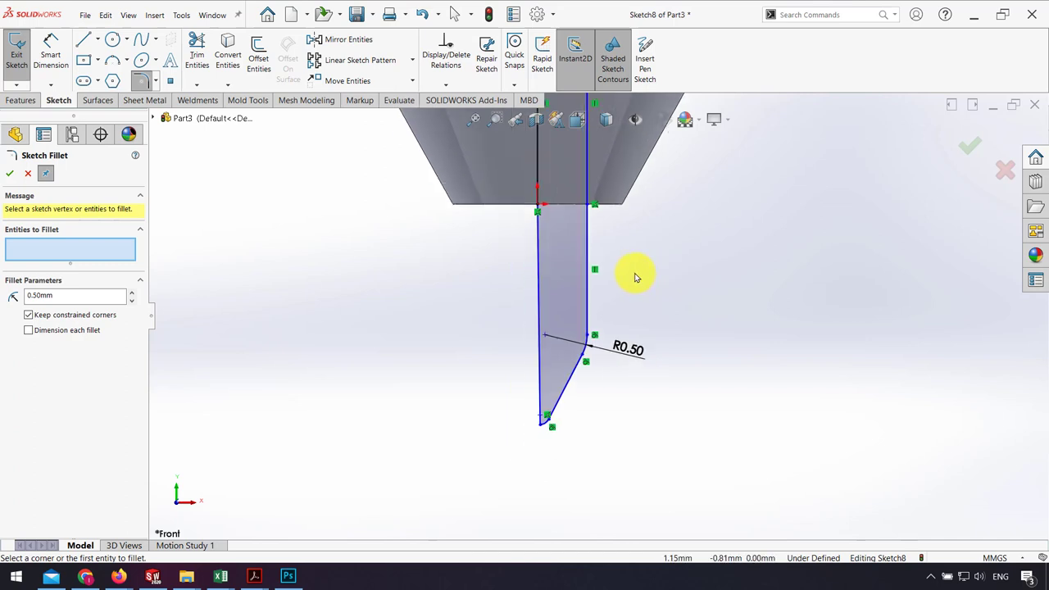
- Snap the profile's top corner onto the opening's edge and relate the right edge to it
left_click(50, 49)
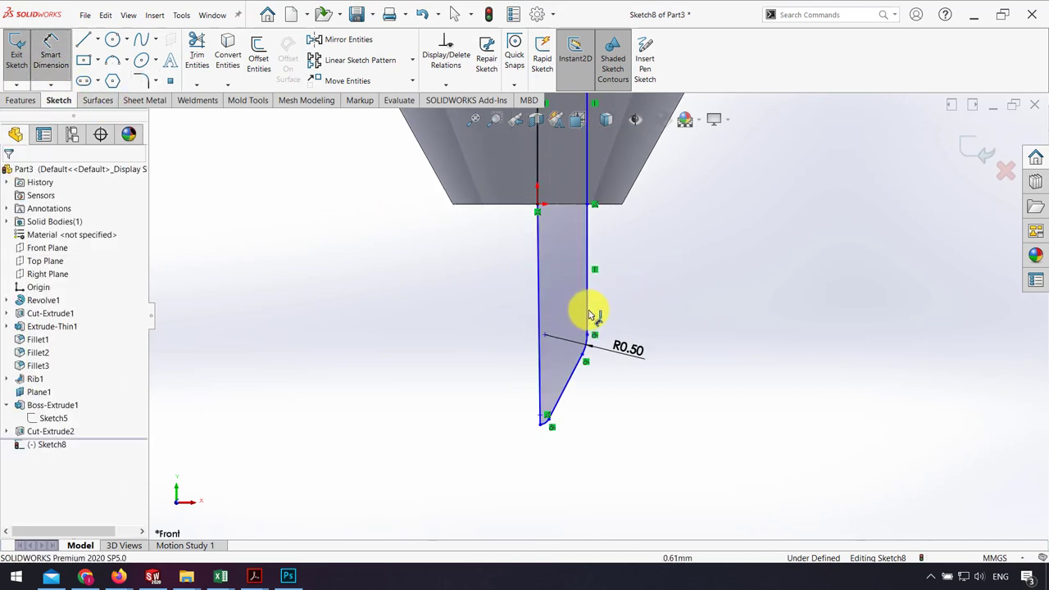
scroll(623, 299, "up", 2)
scroll(636, 299, "up", 1)
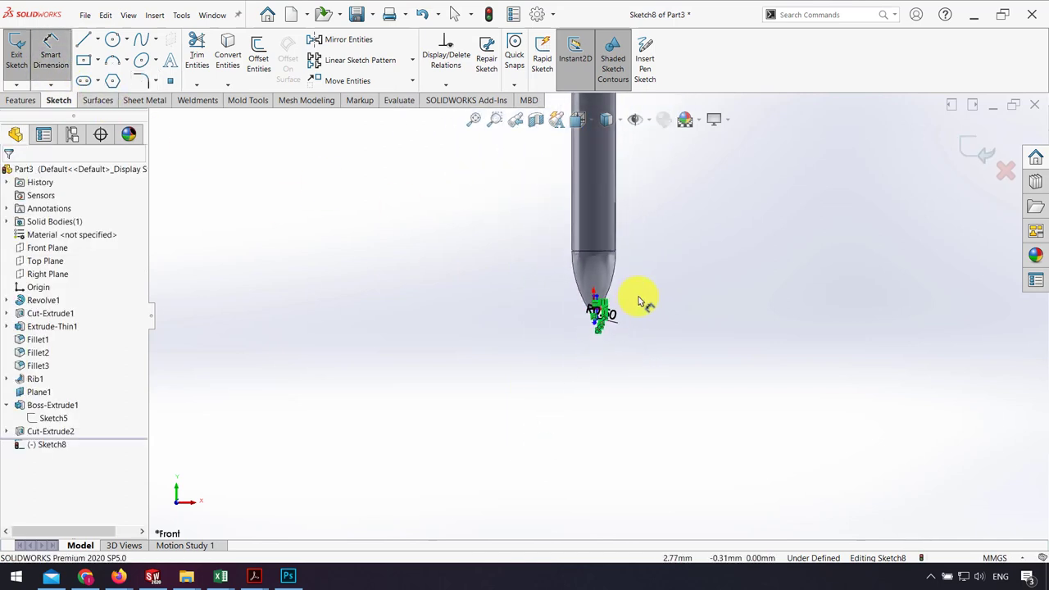
scroll(604, 298, "down", 1)
scroll(492, 345, "down", 1)
scroll(492, 364, "down", 2)
scroll(529, 348, "down", 1)
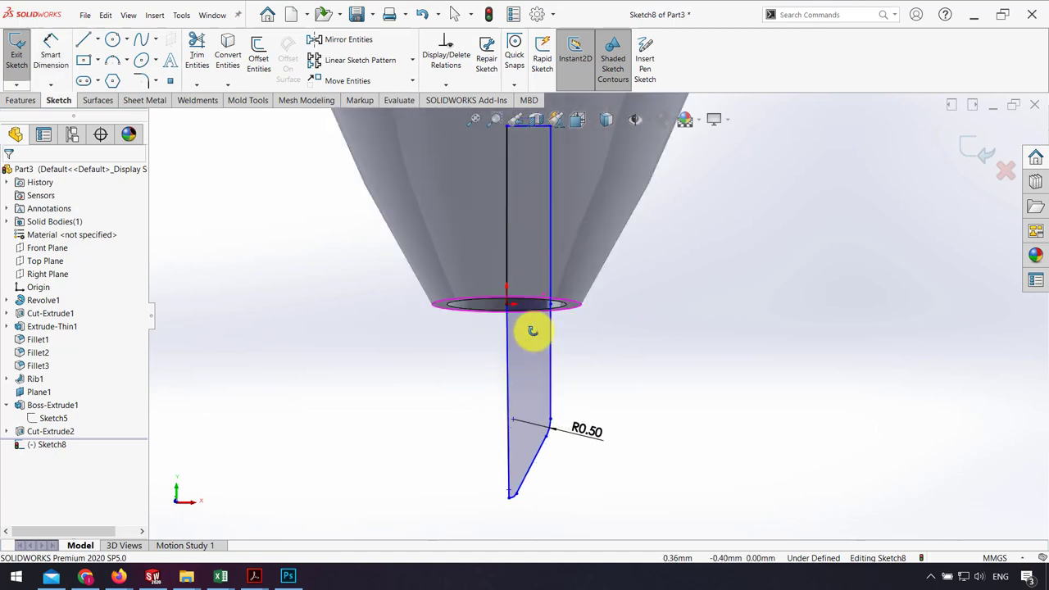
scroll(542, 336, "down", 1)
key("Escape")
scroll(554, 334, "down", 2)
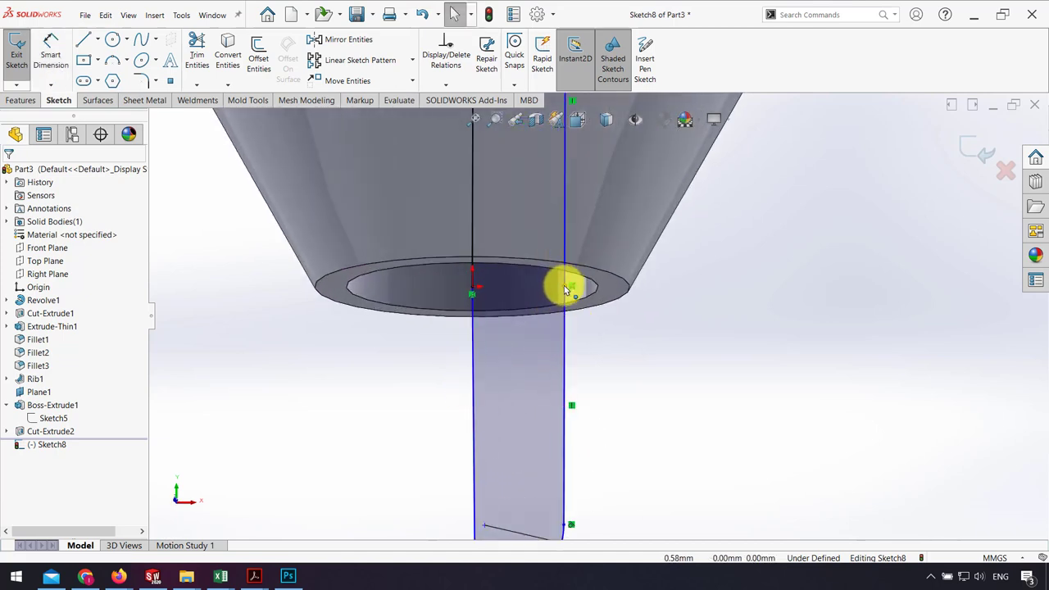
left_click_drag(574, 293, 598, 287)
key("Escape")
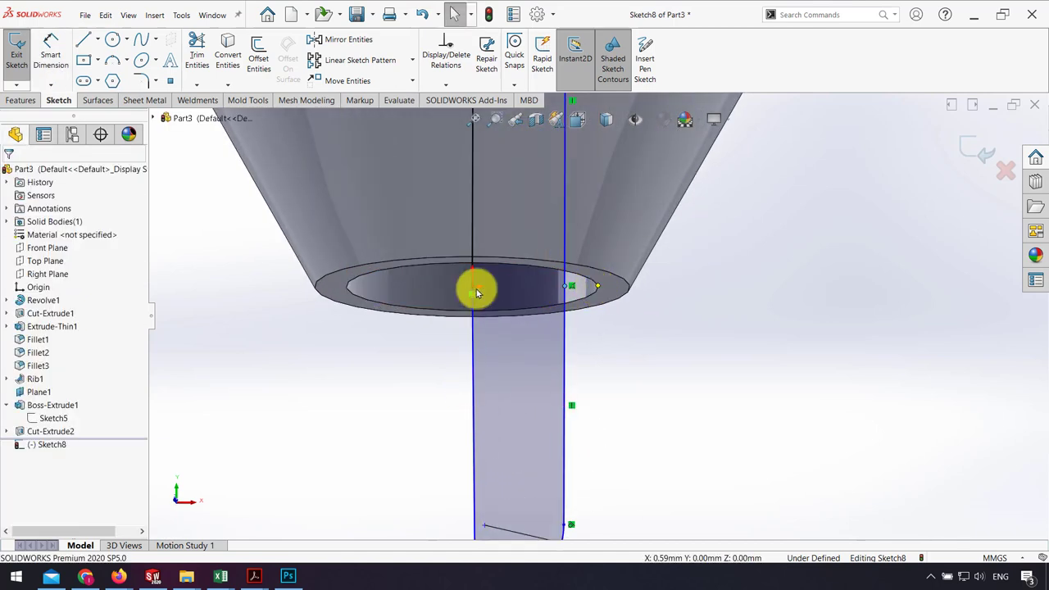
left_click(478, 292)
left_click(38, 402)
- Align the right edge with the opening and dimension the slanted edge to 1.00
left_click(274, 399)
scroll(477, 386, "up", 3)
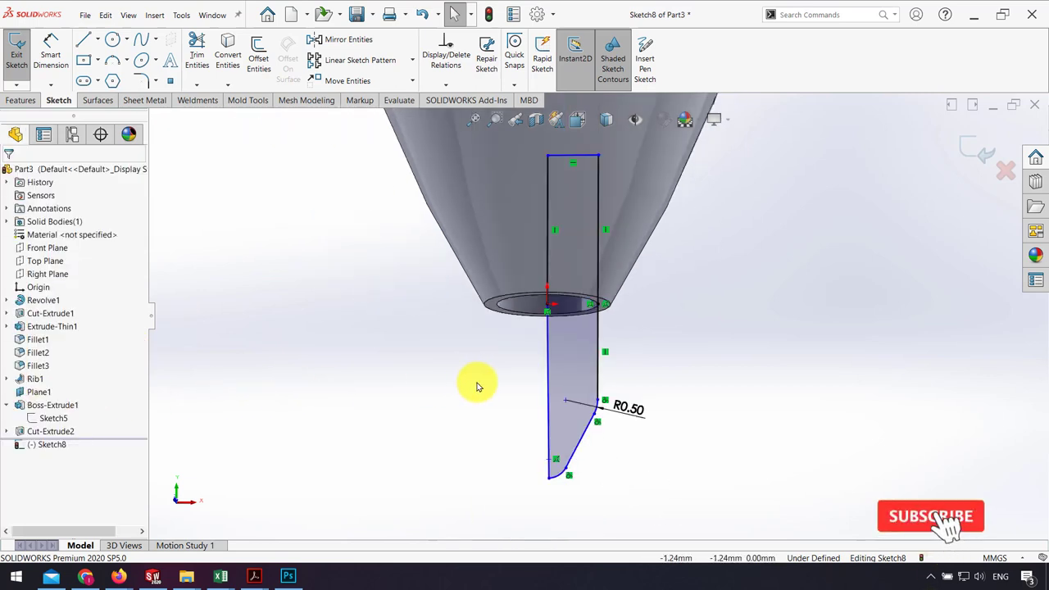
key("ctrl+8")
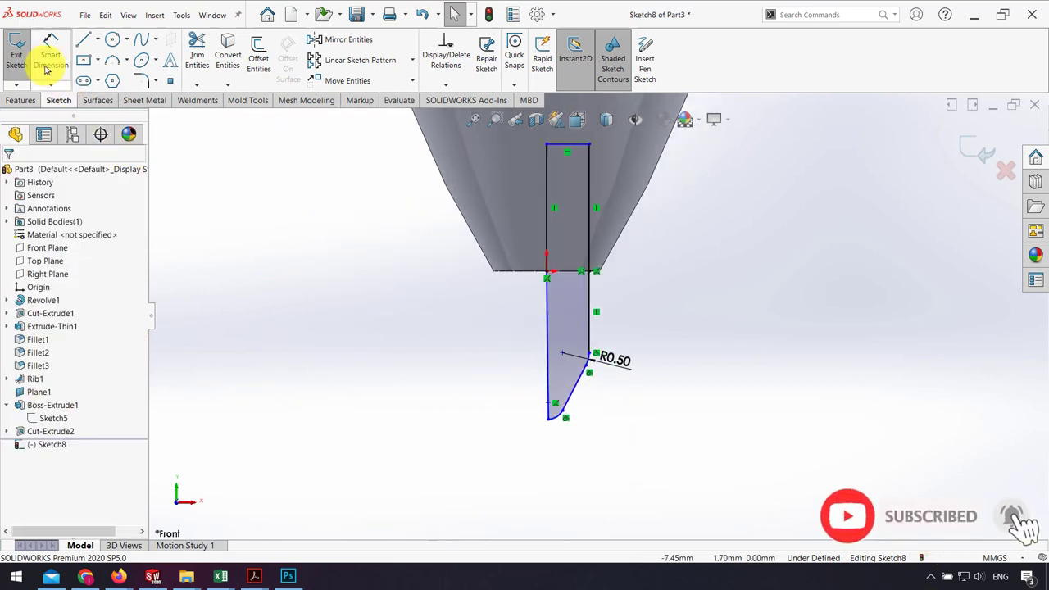
left_click(46, 70)
scroll(587, 377, "down", 2)
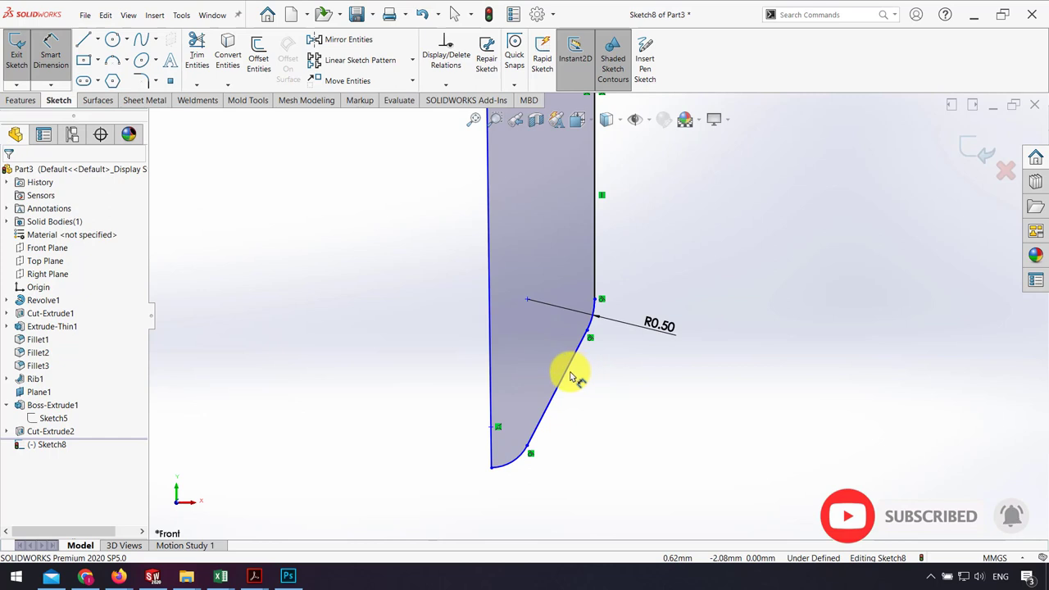
left_click(577, 386)
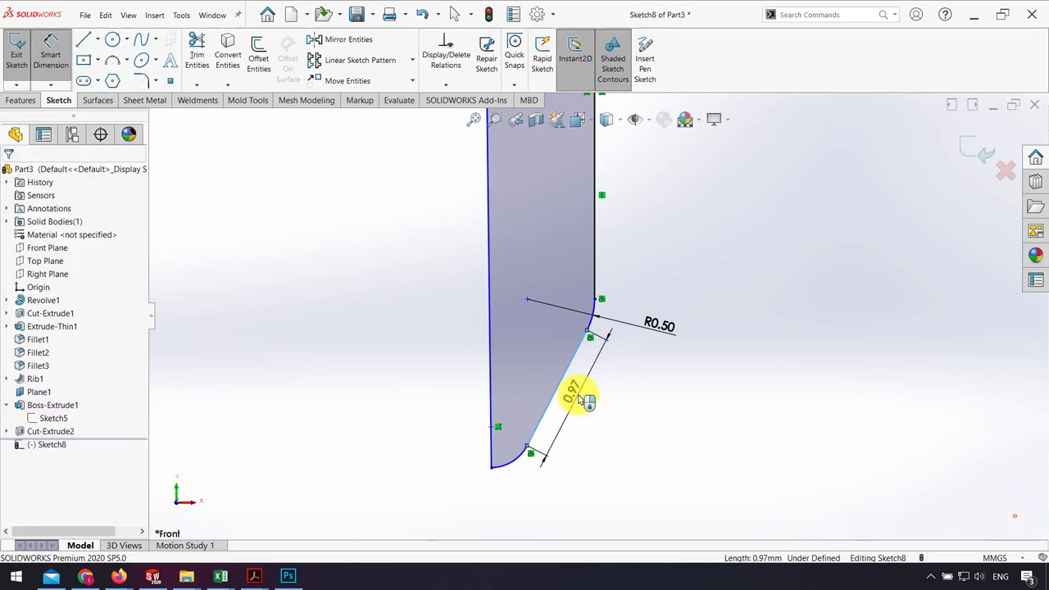
left_click(587, 400)
type("1")
key("Return")
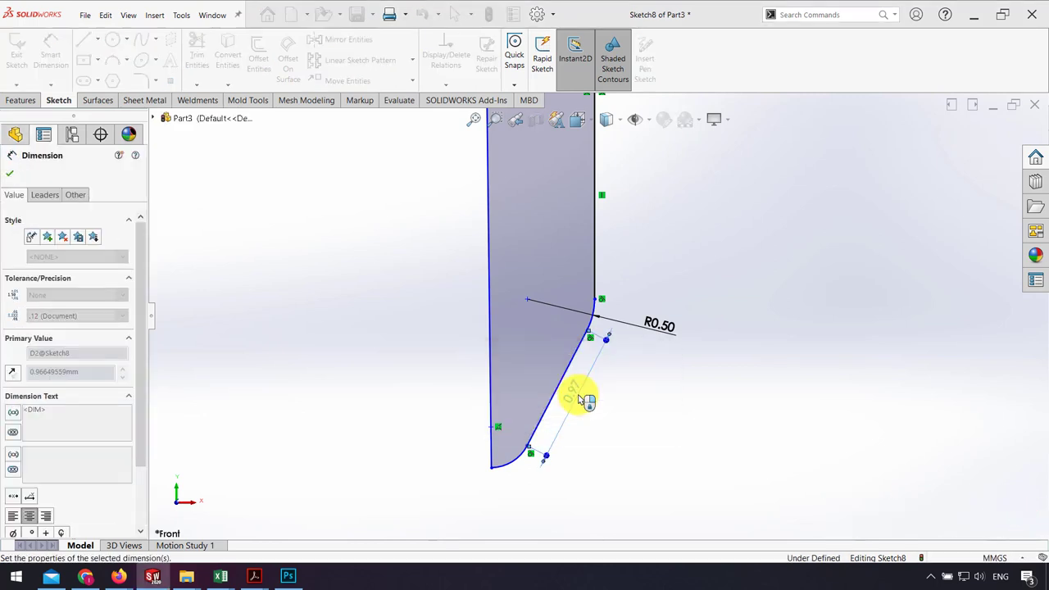
key("Escape")
- Make the left side vertical and dimension its length to 2.50
scroll(492, 335, "up", 2)
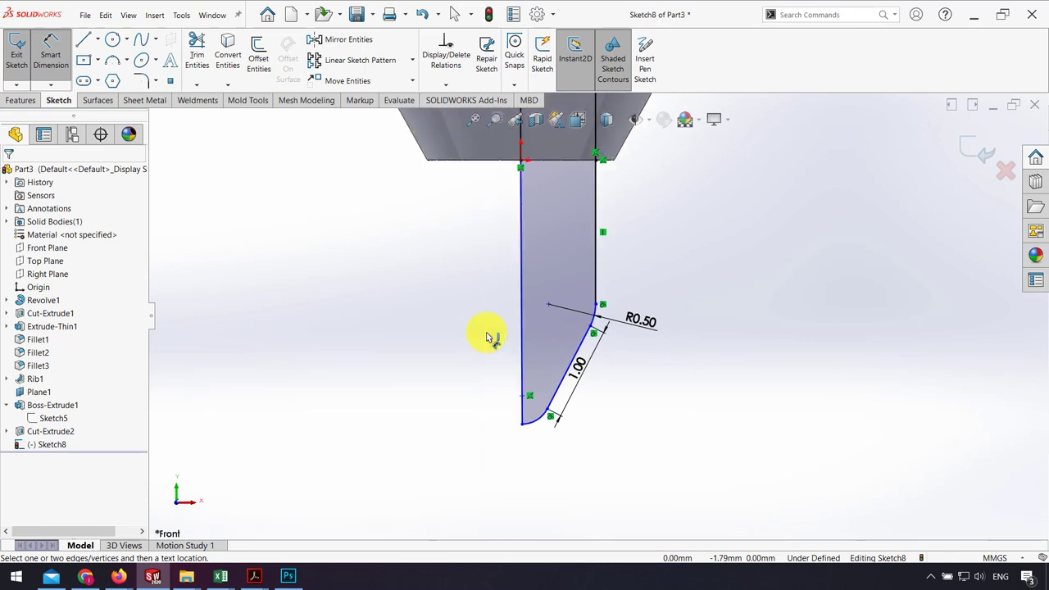
left_click(523, 310)
left_click(563, 264)
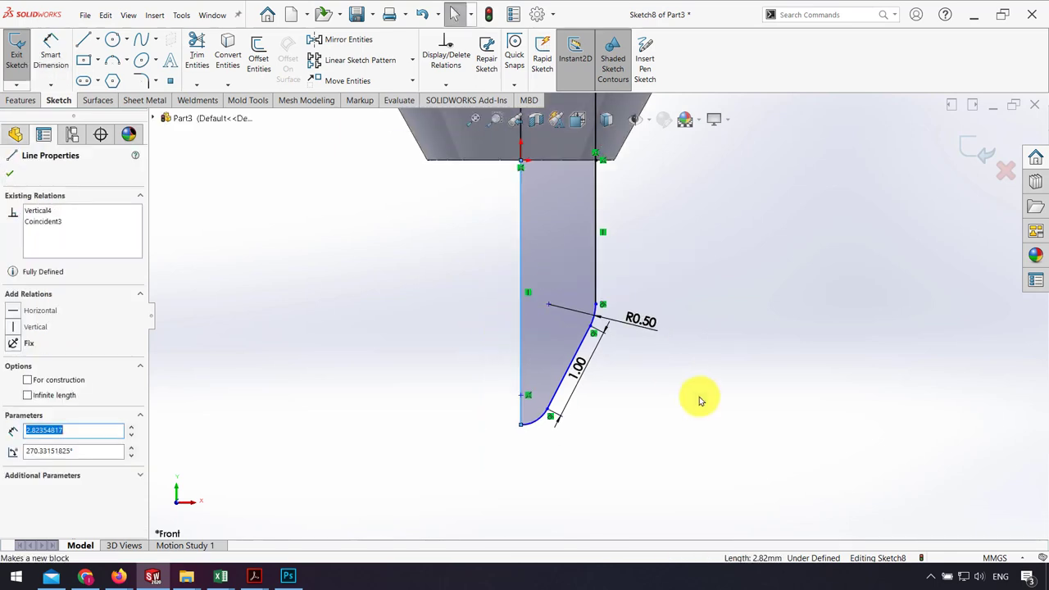
left_click(184, 160)
left_click(50, 51)
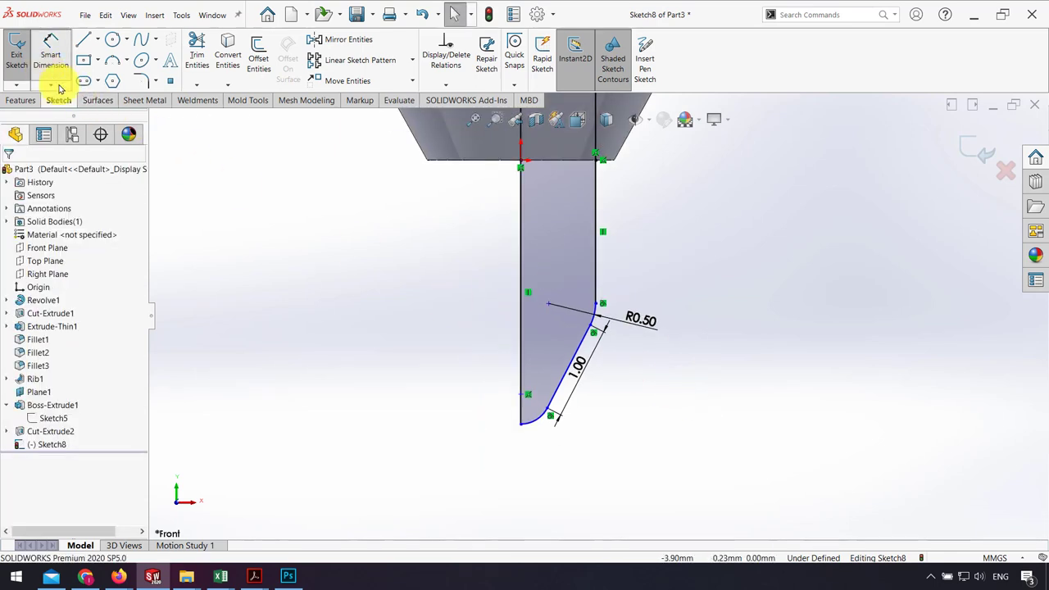
left_click(522, 330)
left_click(487, 297)
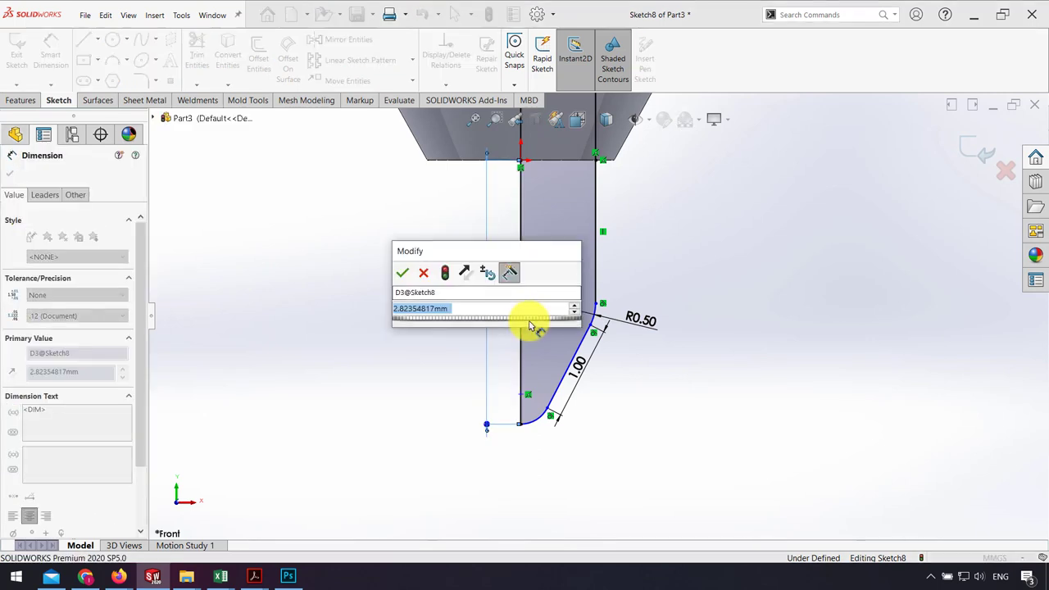
type("25")
key("Return")
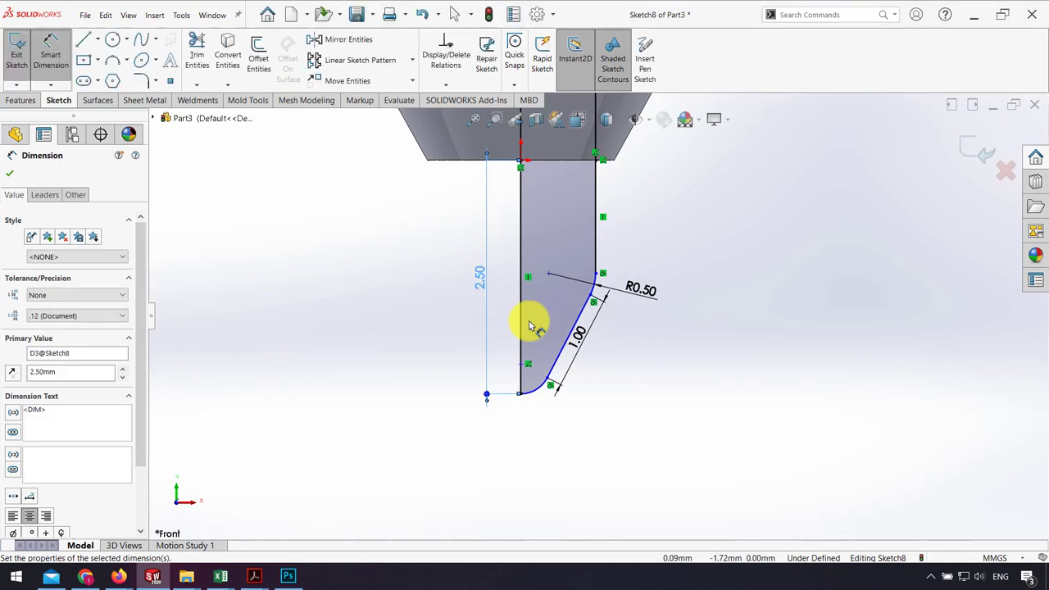
- Dimension the bottom corner arc to radius R0.30
left_click(606, 424)
scroll(591, 399, "down", 2)
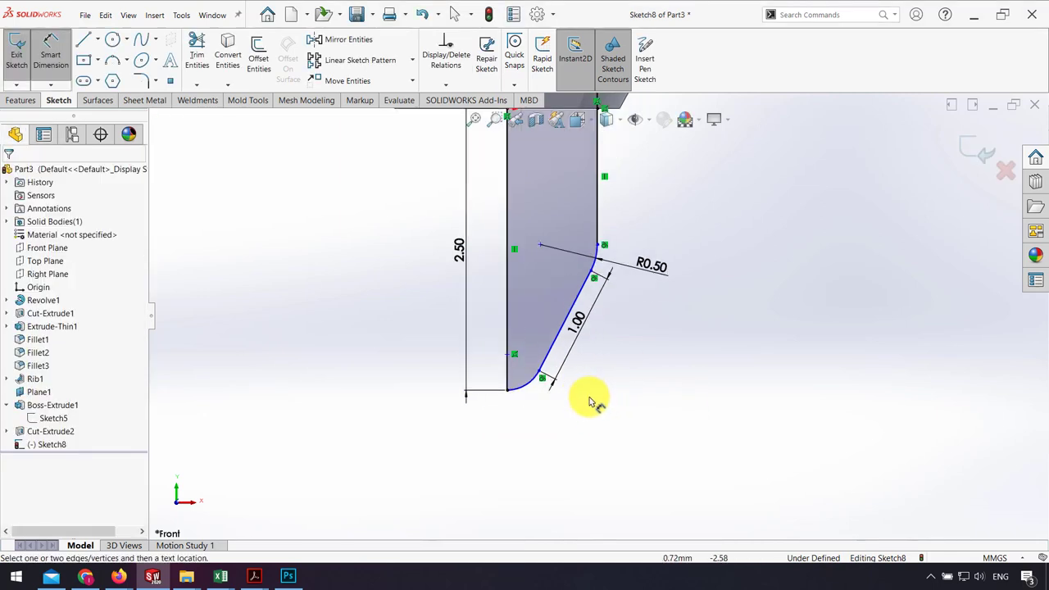
left_click(495, 371)
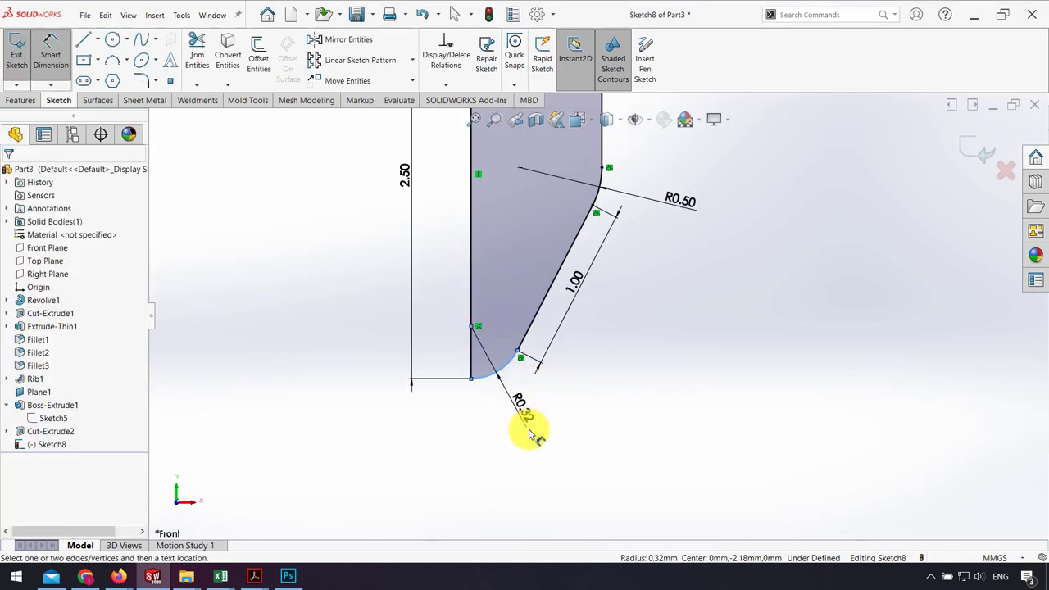
left_click(575, 496)
type("0")
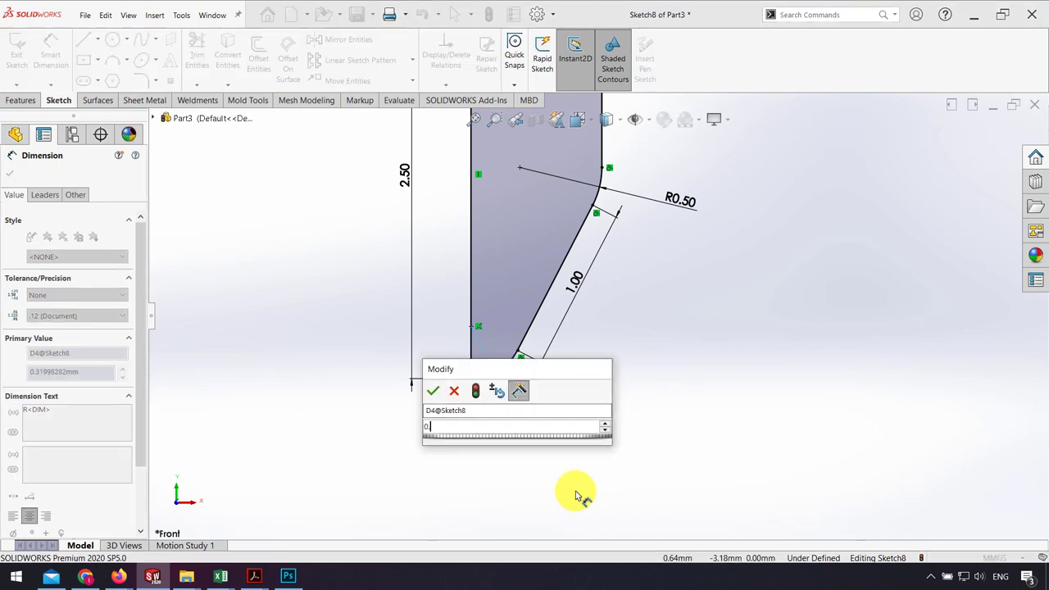
type("3")
key("Return")
scroll(705, 439, "up", 2)
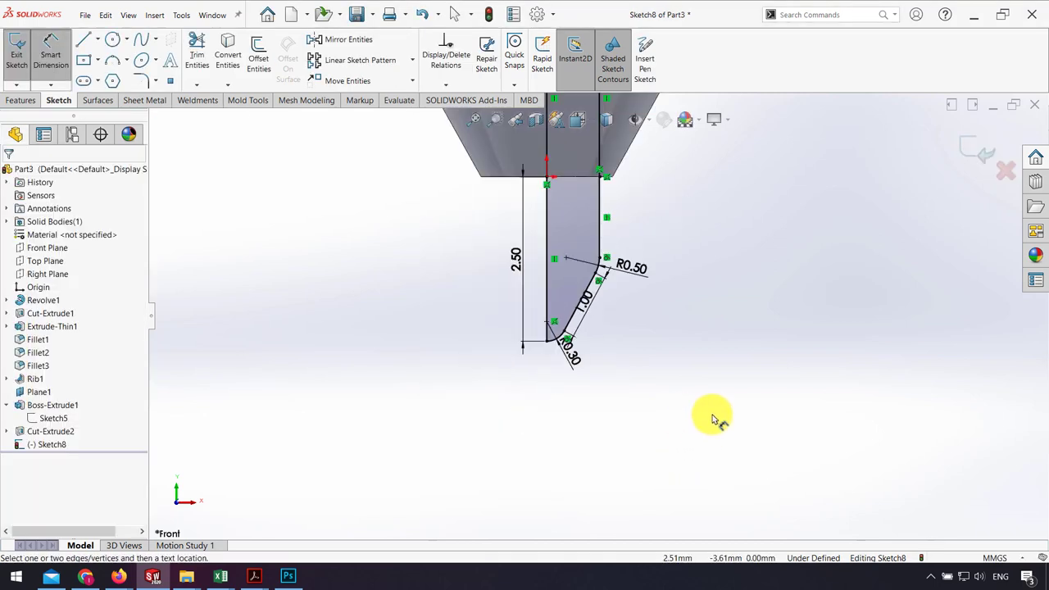
scroll(713, 422, "up", 1)
- Revolve the tip profile about its left side as a separate body, creating Revolve2
left_click(25, 103)
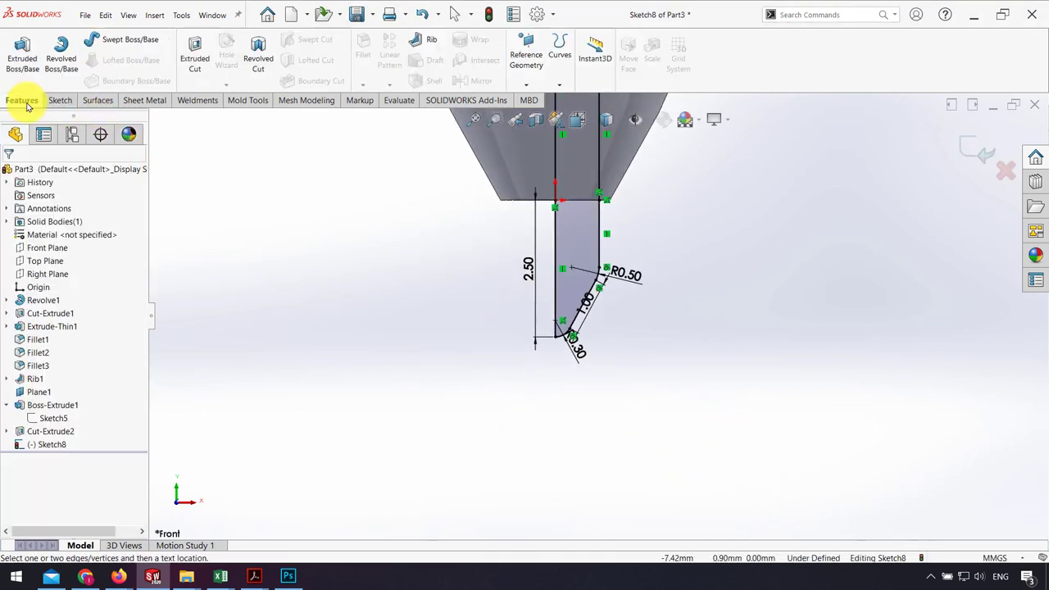
left_click(62, 57)
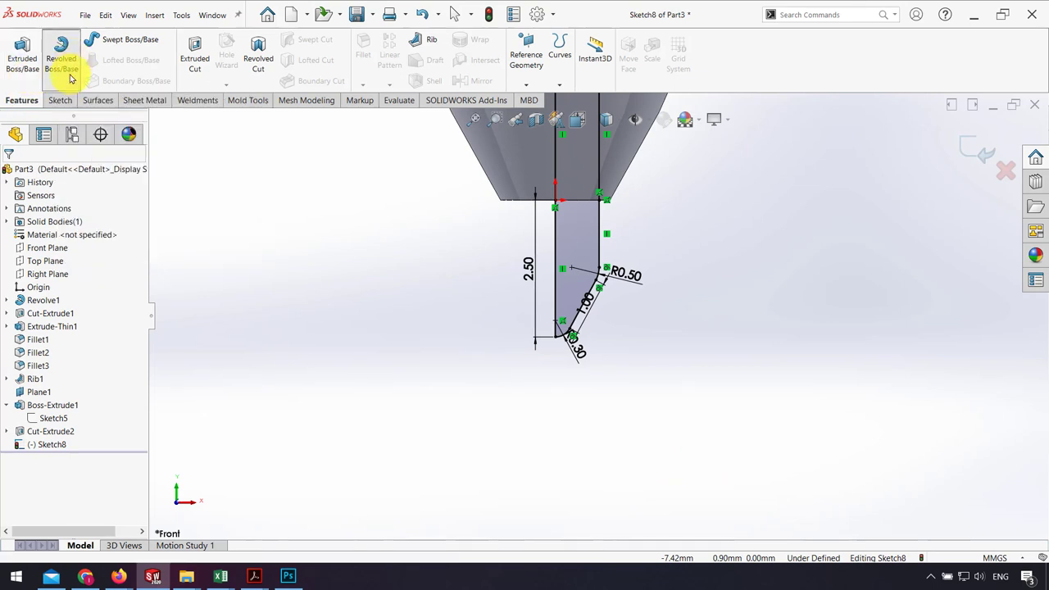
left_click(557, 237)
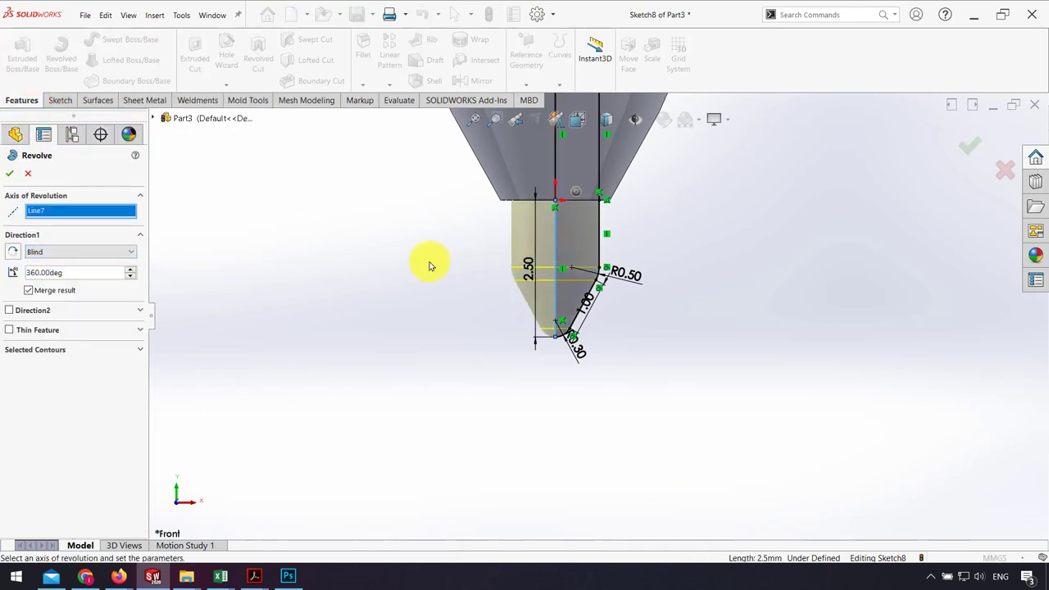
left_click(39, 290)
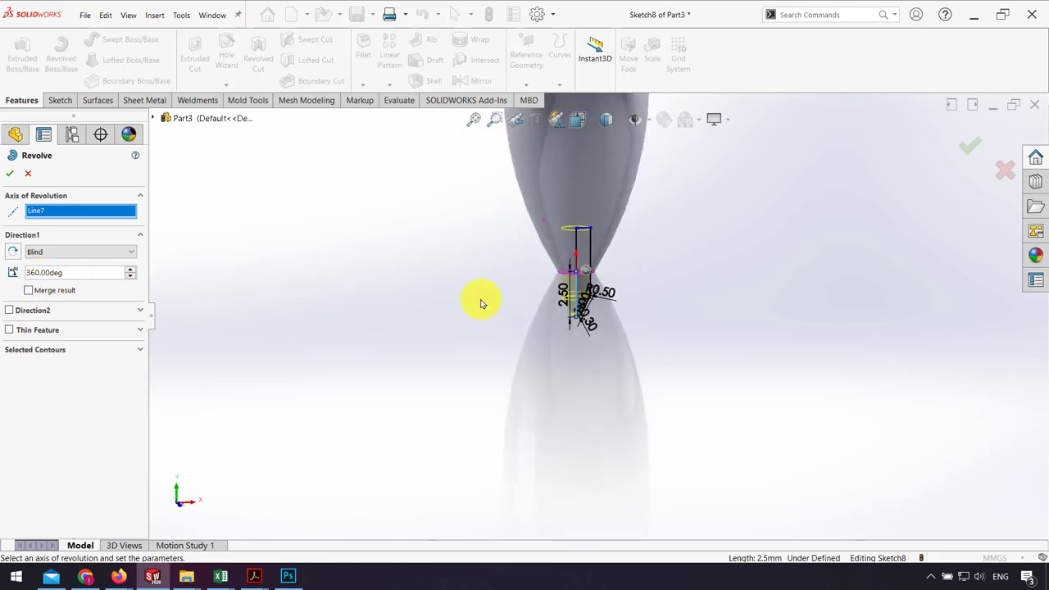
left_click(7, 176)
- Orbit and zoom the view to inspect the whole pen with its new tip
mouse_move(742, 344)
middle_mouse_down()
mouse_move(632, 292)
mouse_move(732, 297)
middle_mouse_up()
scroll(497, 262, "up", 5)
mouse_move(497, 262)
middle_mouse_down()
mouse_move(649, 248)
mouse_move(583, 265)
mouse_move(556, 245)
middle_mouse_up()
scroll(556, 245, "down", 3)
scroll(586, 276, "down", 3)
scroll(544, 386, "down", 1)
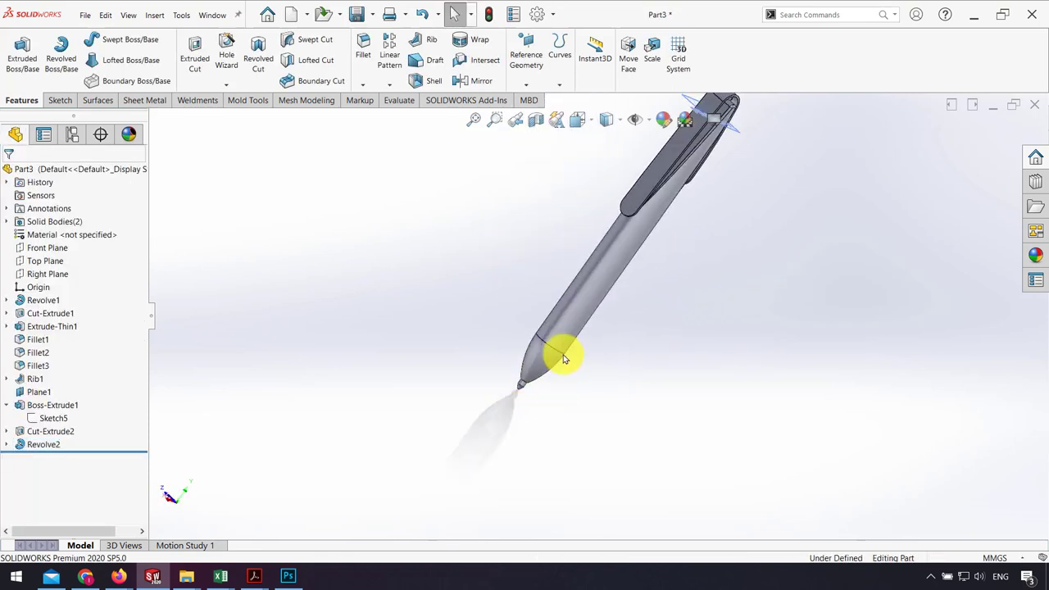
middle_click_drag(643, 265, 657, 275)
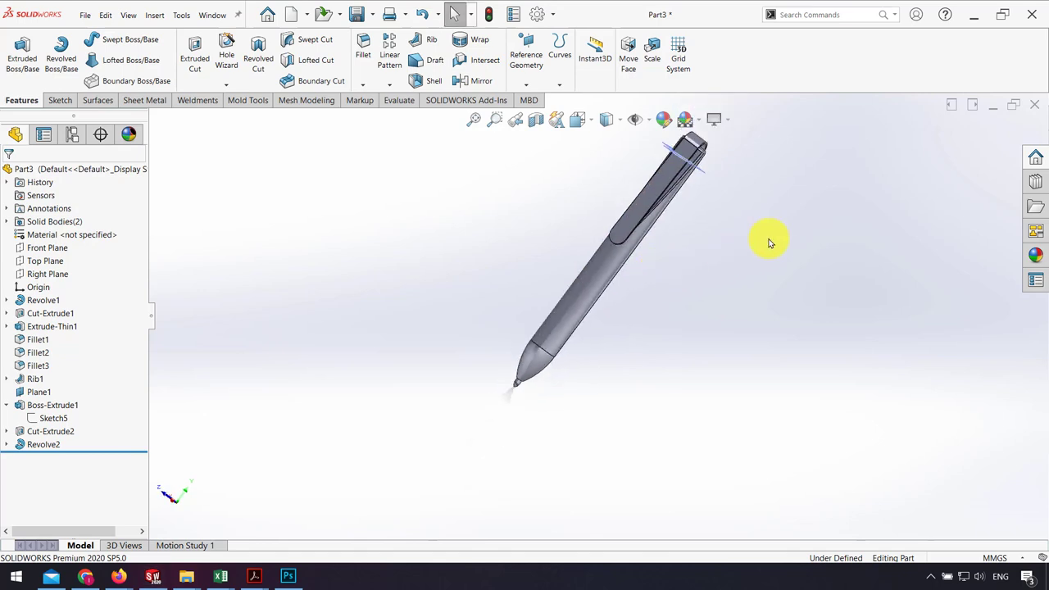
- Enable the PhotoView 360 add-in and hide Plane1
left_click(437, 101)
left_click(72, 65)
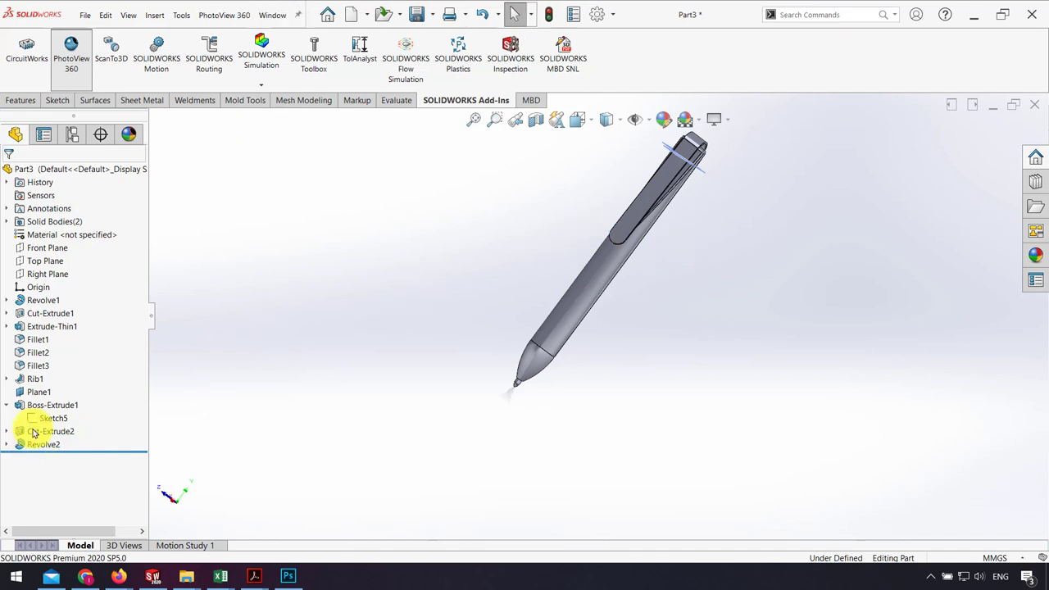
right_click(46, 396)
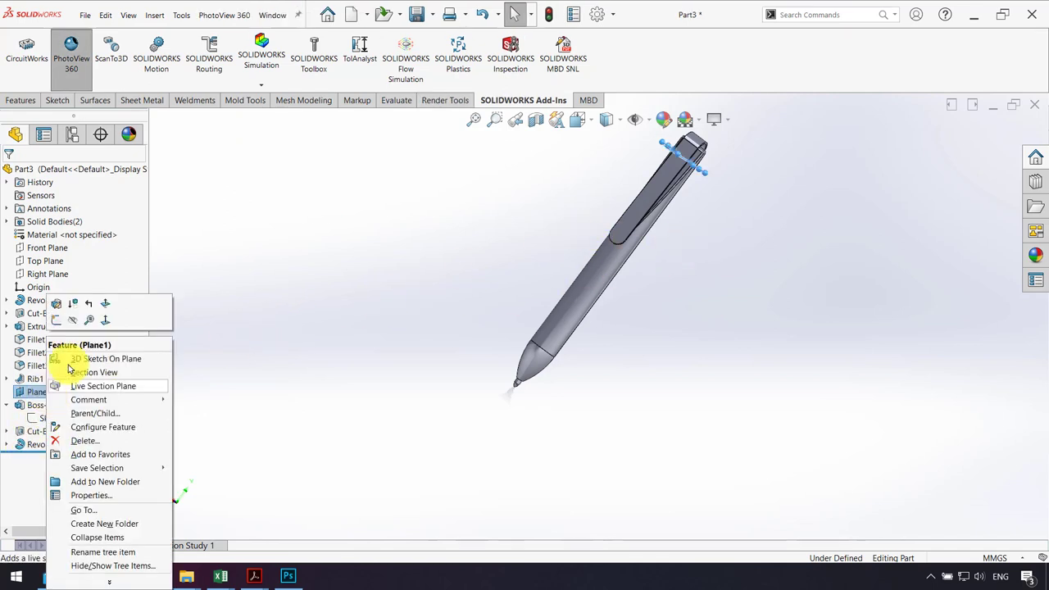
left_click(68, 324)
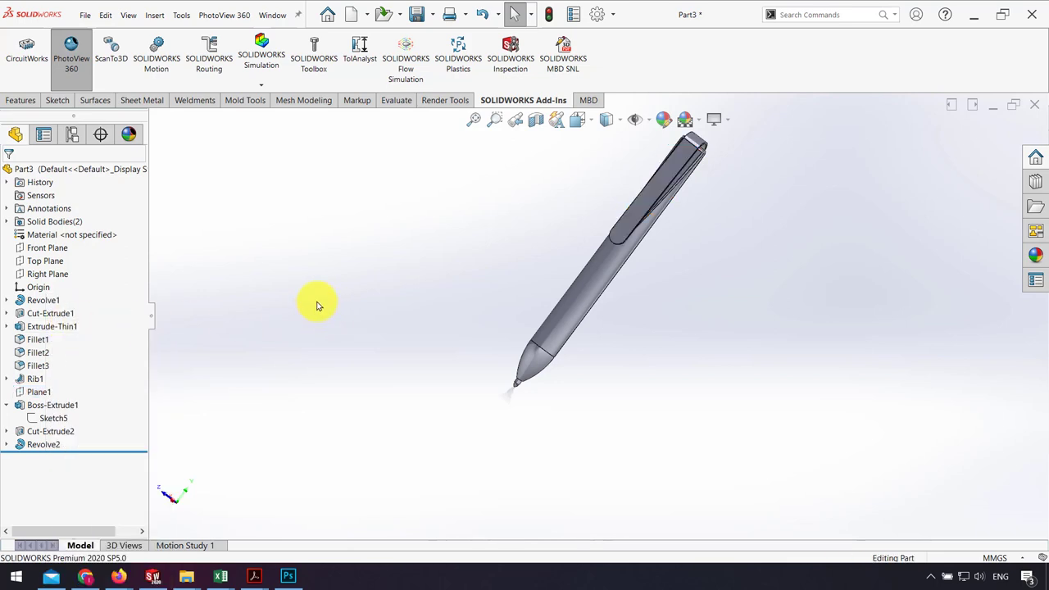
left_click(445, 100)
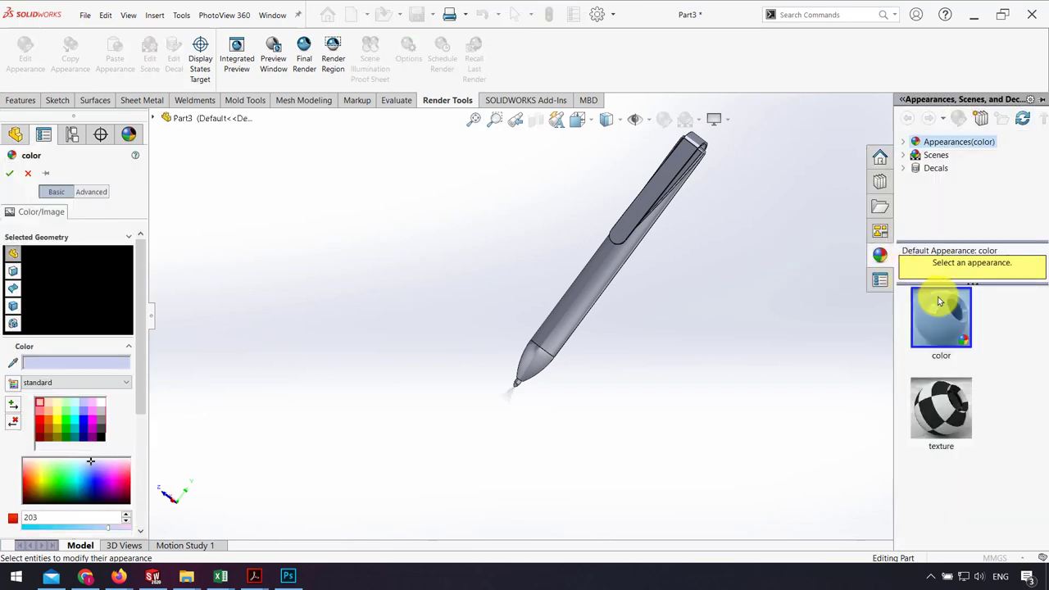
- Apply the Metal > Steel polished steel appearance to the pen and accept it
left_click(905, 142)
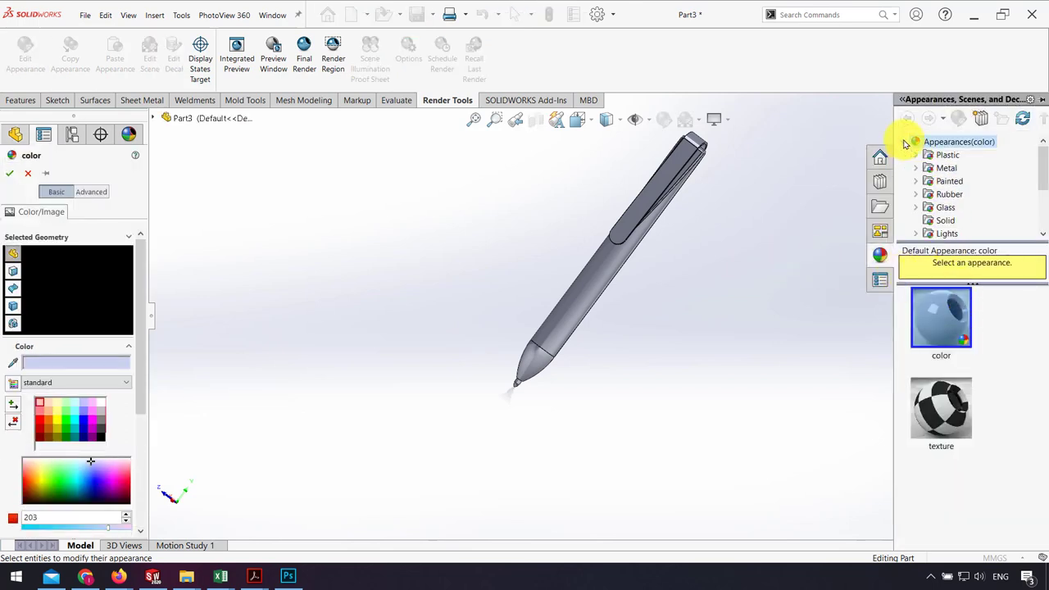
left_click(918, 169)
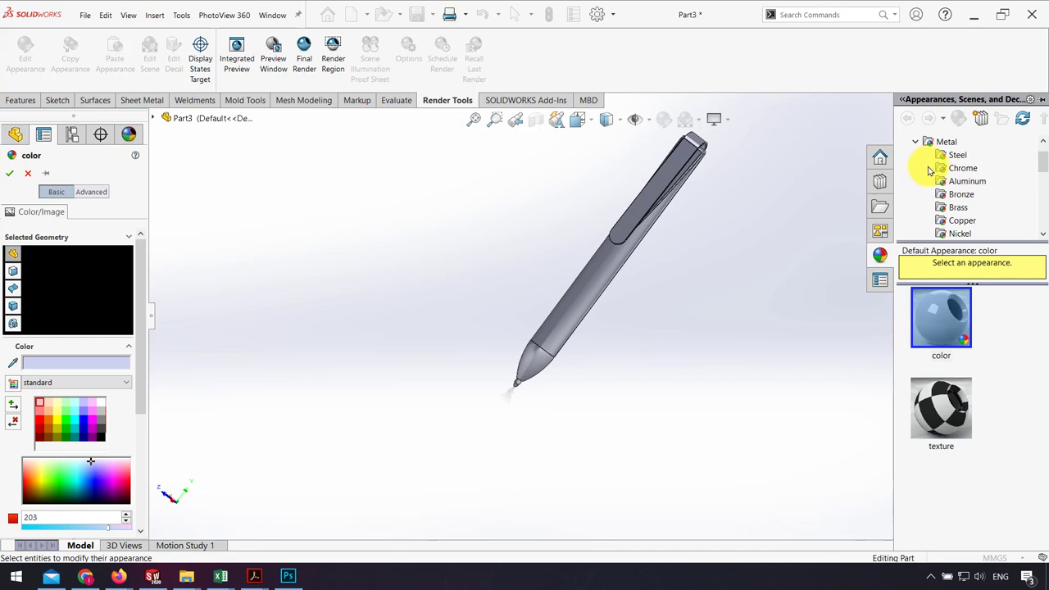
left_click(940, 157)
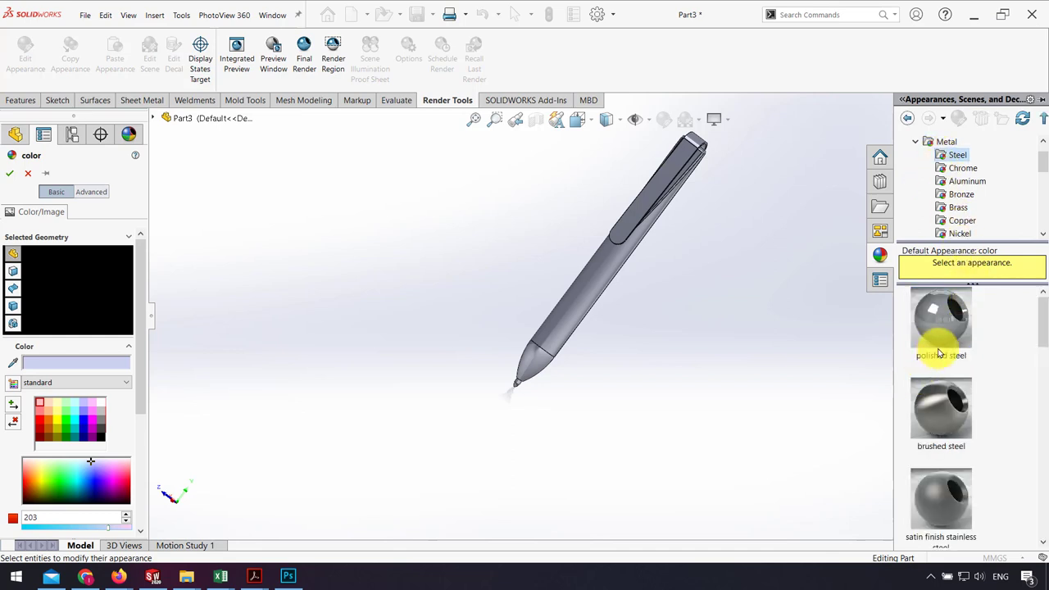
scroll(604, 424, "down", 2)
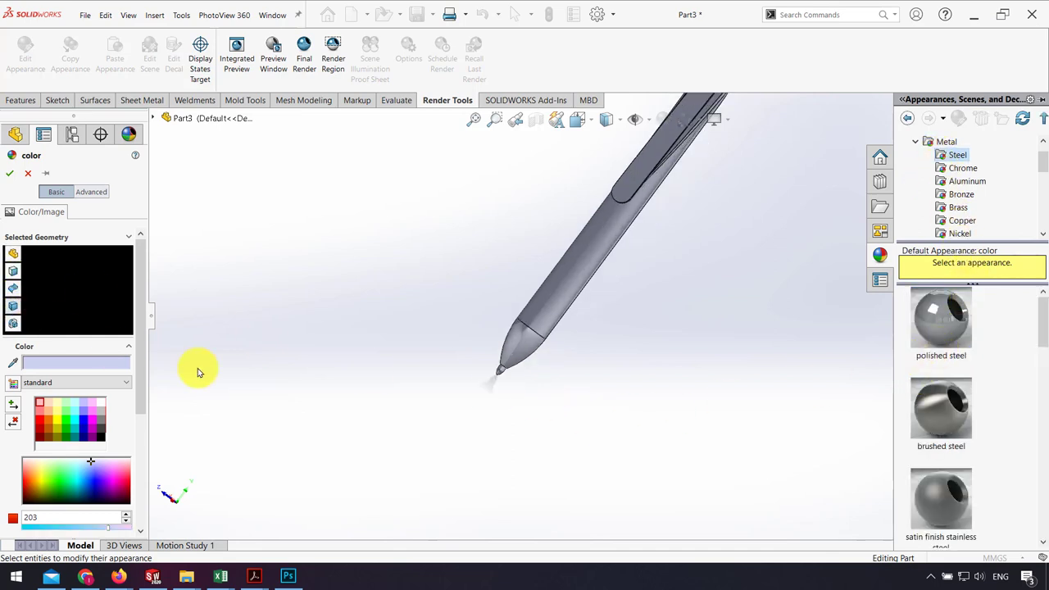
scroll(543, 375, "down", 2)
scroll(628, 253, "down", 2)
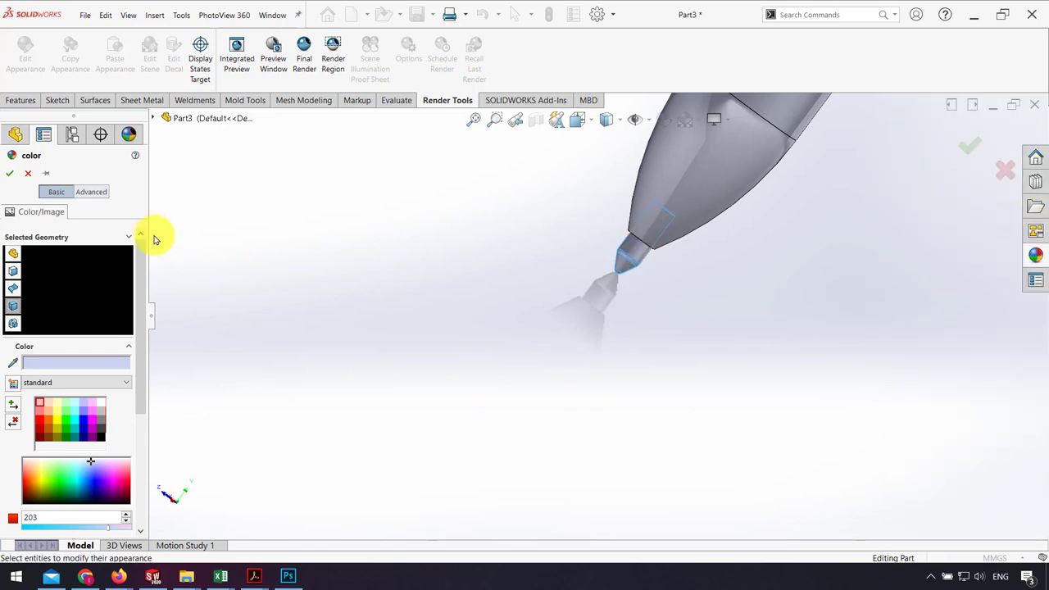
left_click(1037, 255)
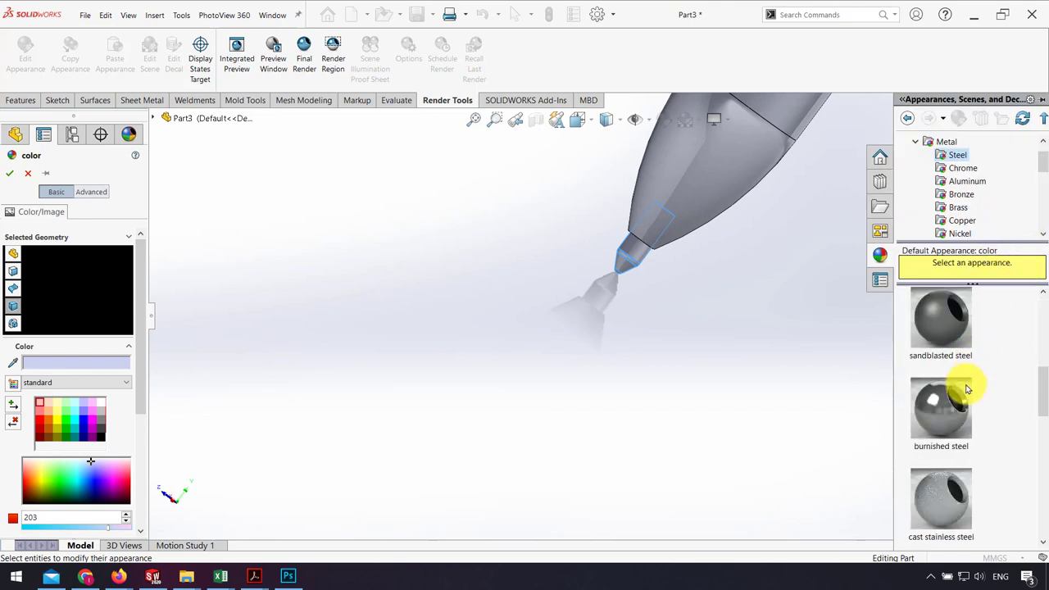
left_click(956, 320)
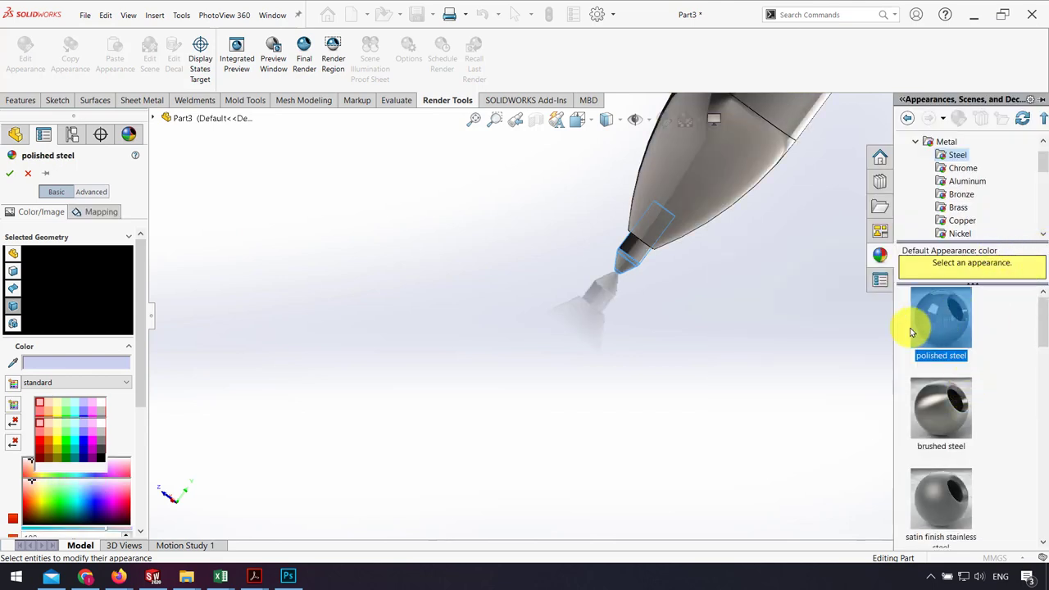
scroll(599, 266, "up", 5)
scroll(729, 236, "down", 2)
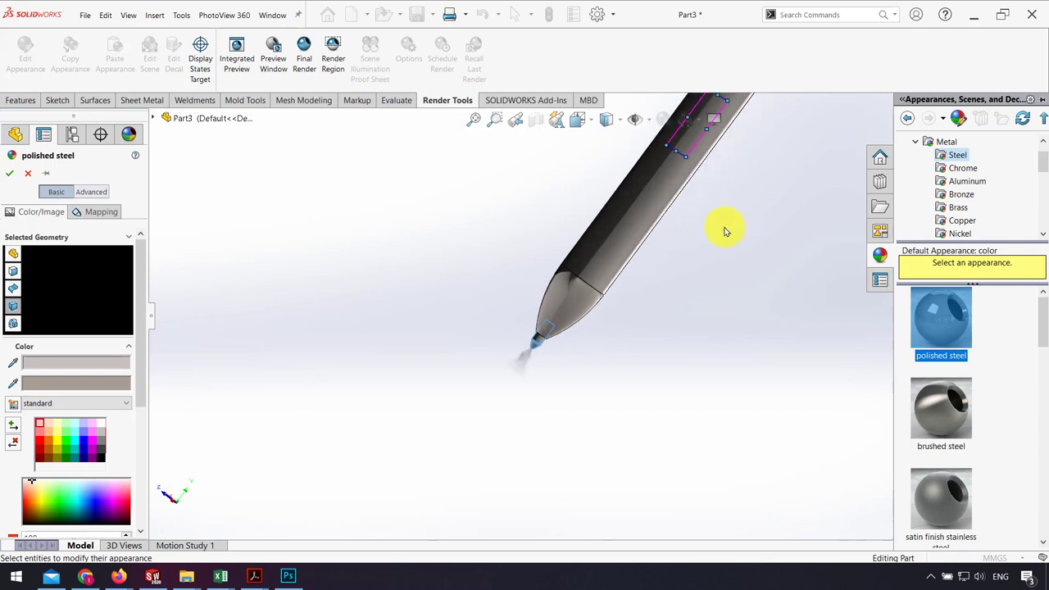
scroll(582, 310, "up", 1)
scroll(573, 298, "up", 3)
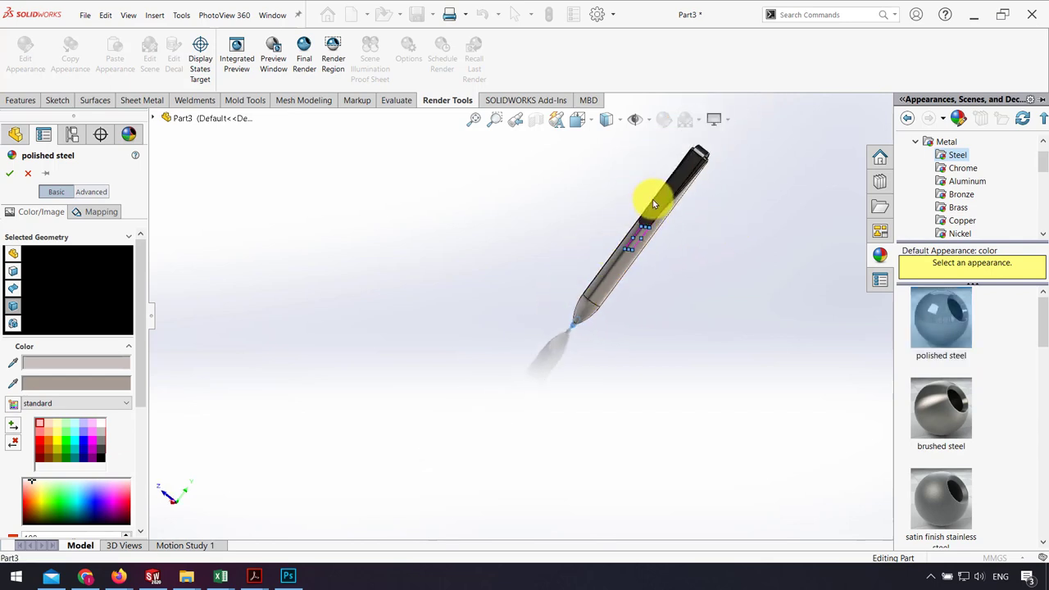
scroll(464, 314, "down", 3)
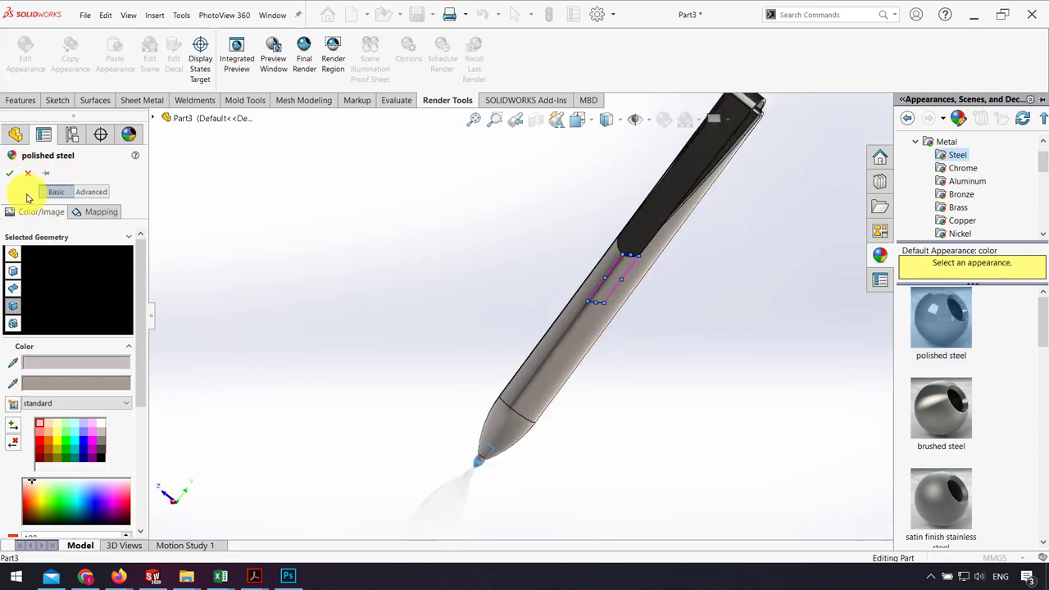
left_click(12, 174)
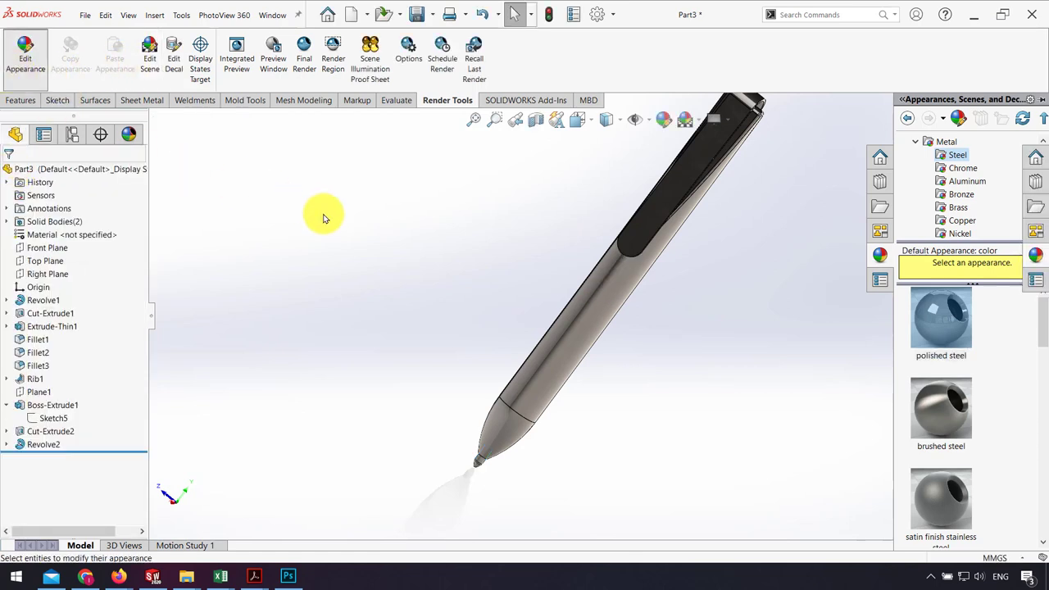
- Apply white car paint from Painted > Car paint to the pen body and accept it
key("Return")
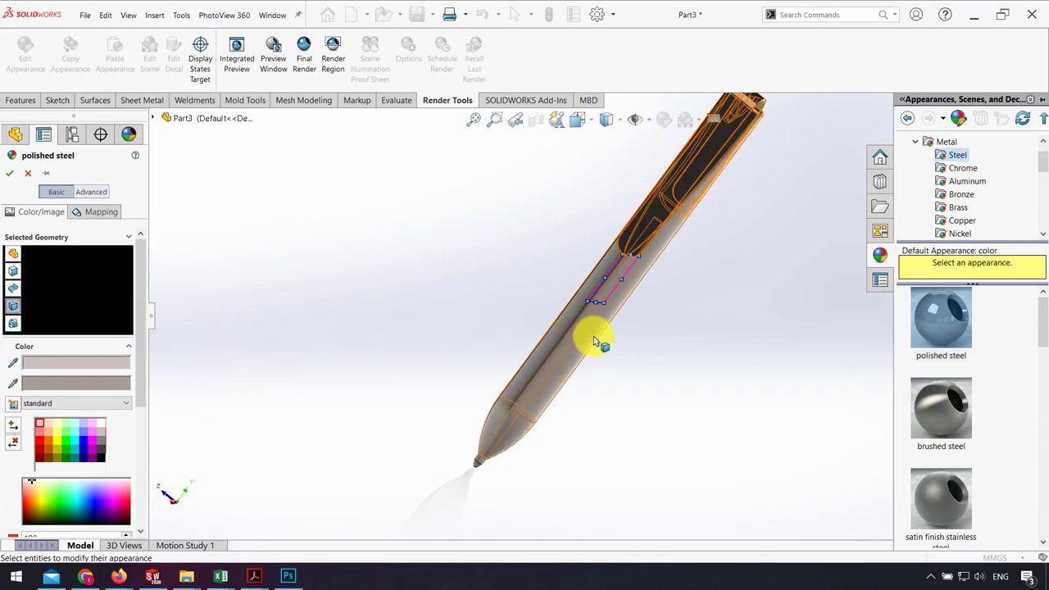
left_click(592, 336)
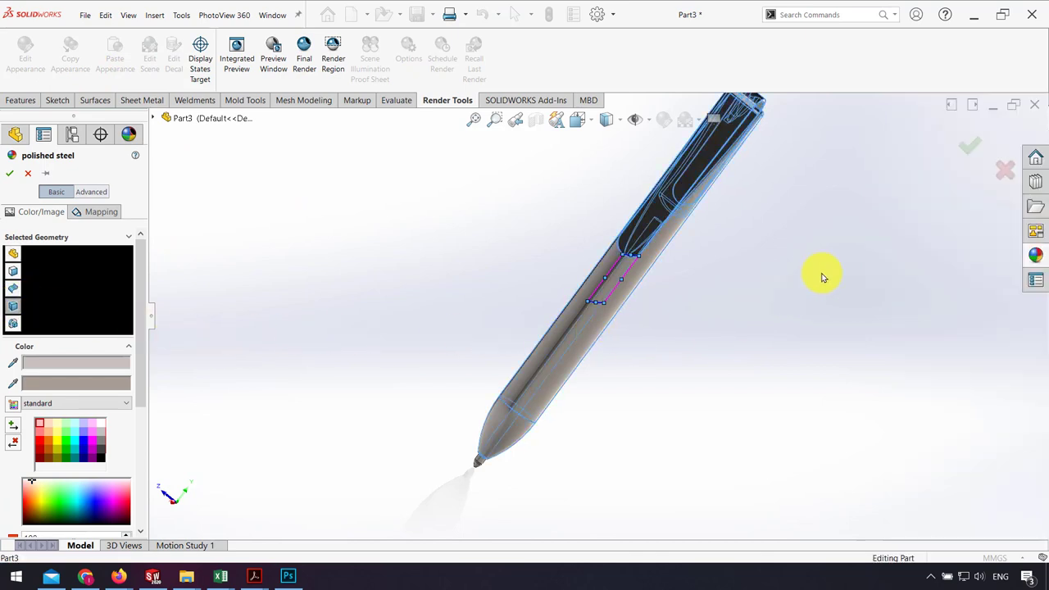
left_click(1037, 257)
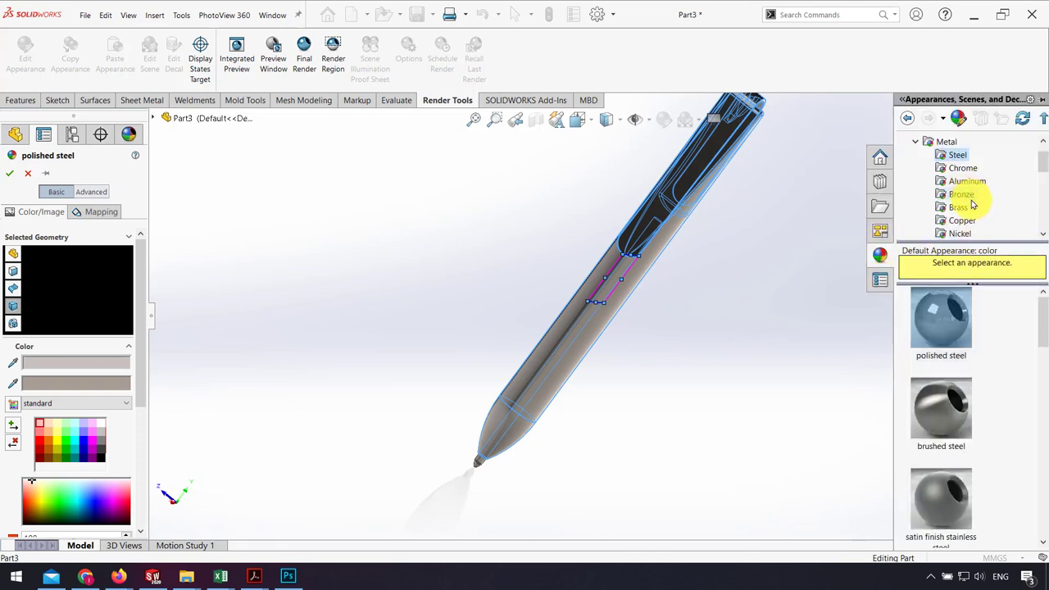
scroll(976, 209, "down", 2)
scroll(983, 221, "down", 5)
scroll(988, 231, "up", 2)
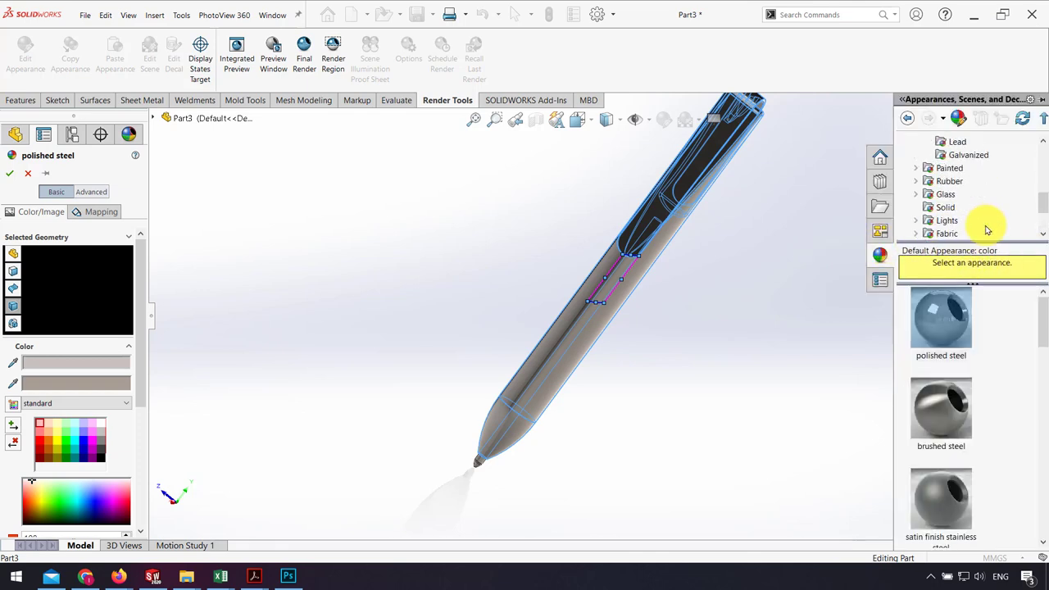
left_click(917, 168)
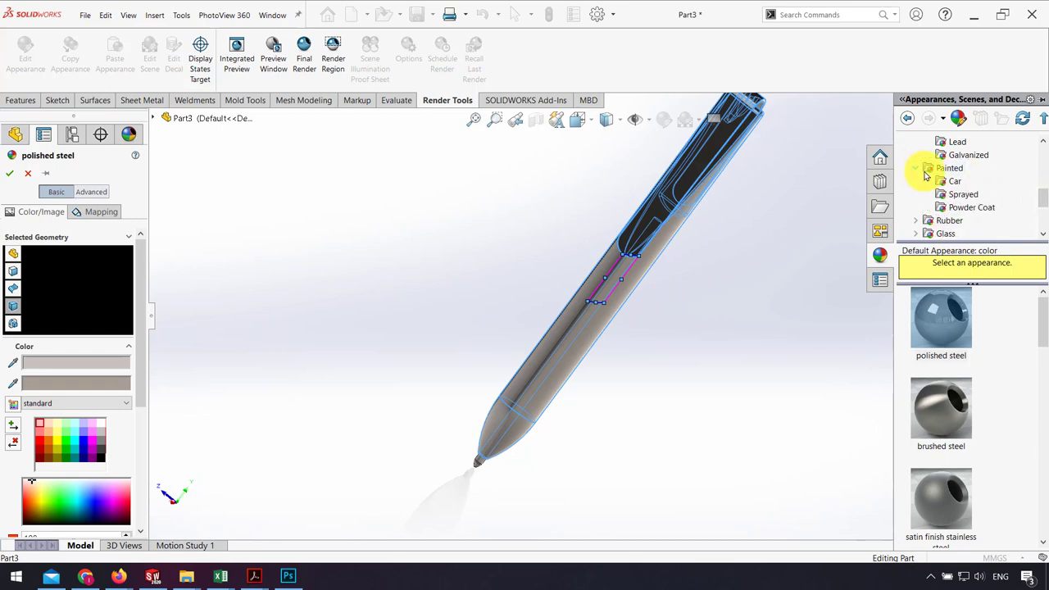
left_click(956, 187)
scroll(995, 374, "down", 2)
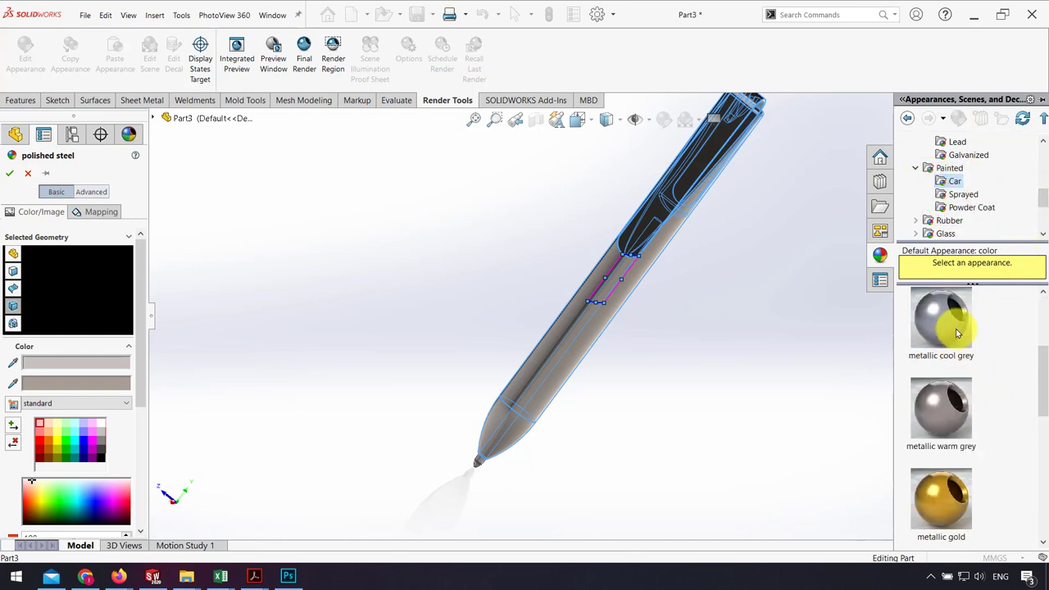
scroll(976, 355, "up", 2)
left_click_drag(955, 405, 590, 327)
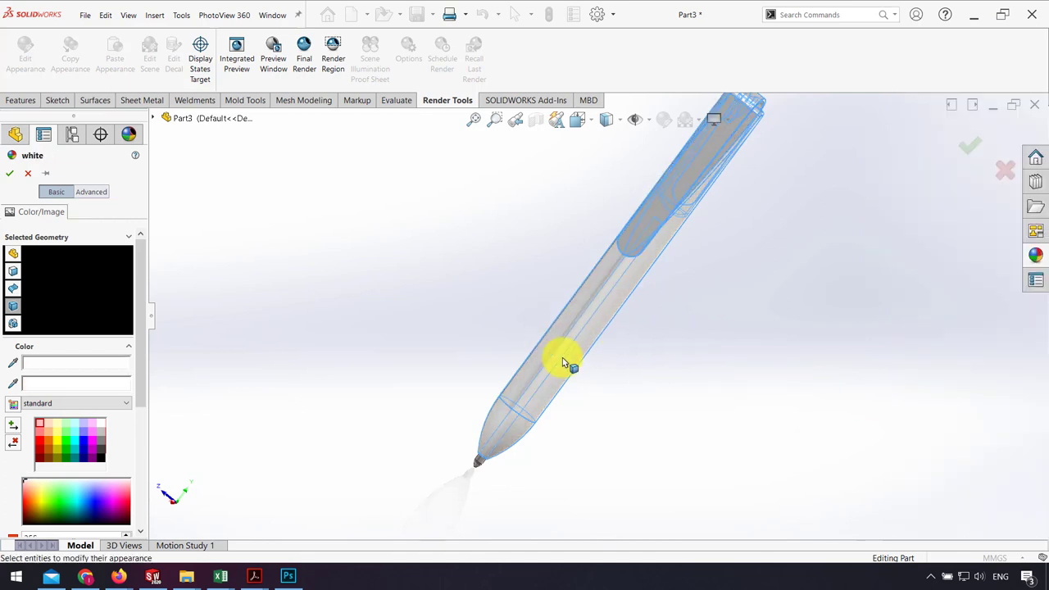
mouse_move(563, 361)
middle_mouse_down()
mouse_move(550, 264)
mouse_move(513, 279)
middle_mouse_up()
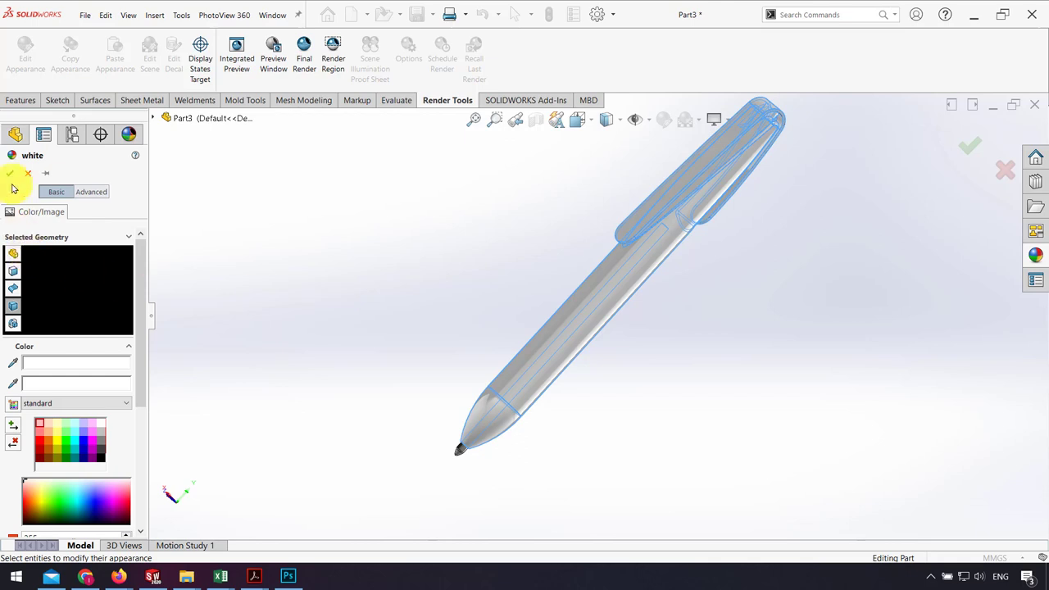
left_click(11, 174)
- Place the DS SolidWorks Transparent logo decal onto the pen's clip
middle_click_drag(606, 287, 614, 345)
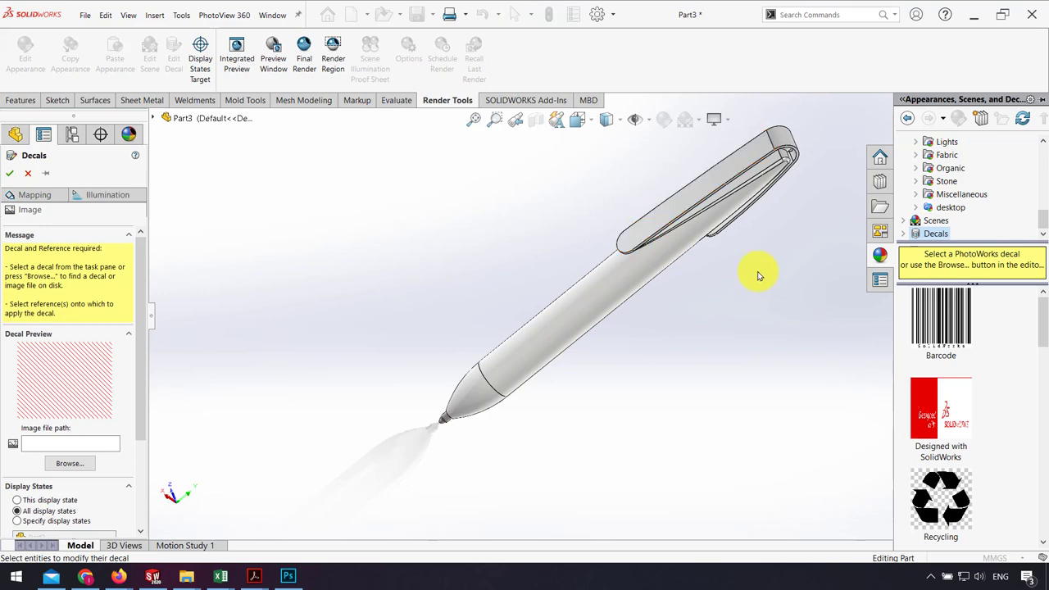
scroll(970, 399, "down", 2)
scroll(969, 402, "down", 2)
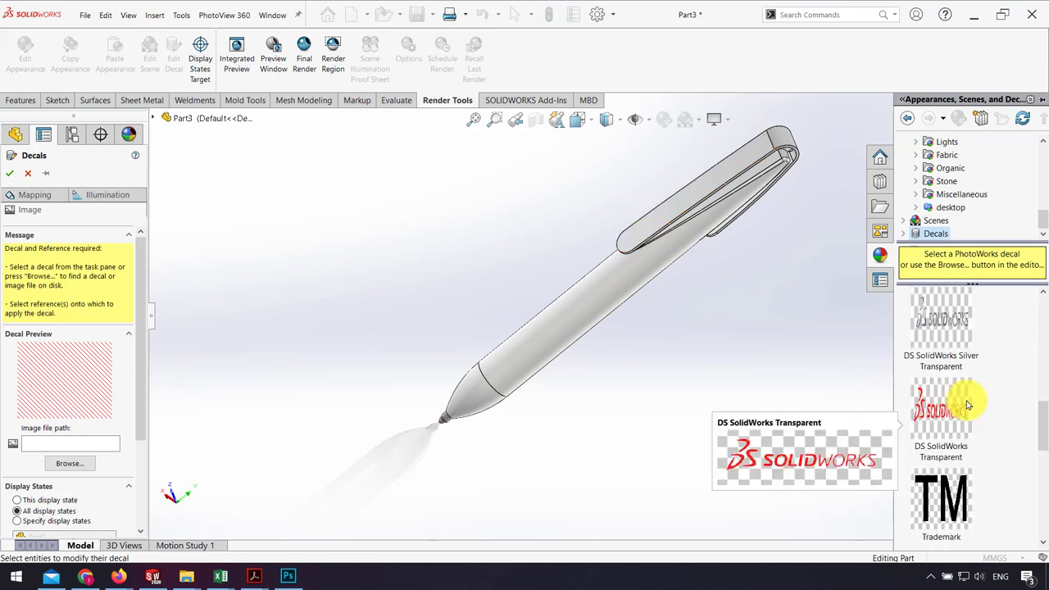
left_click_drag(953, 407, 680, 199)
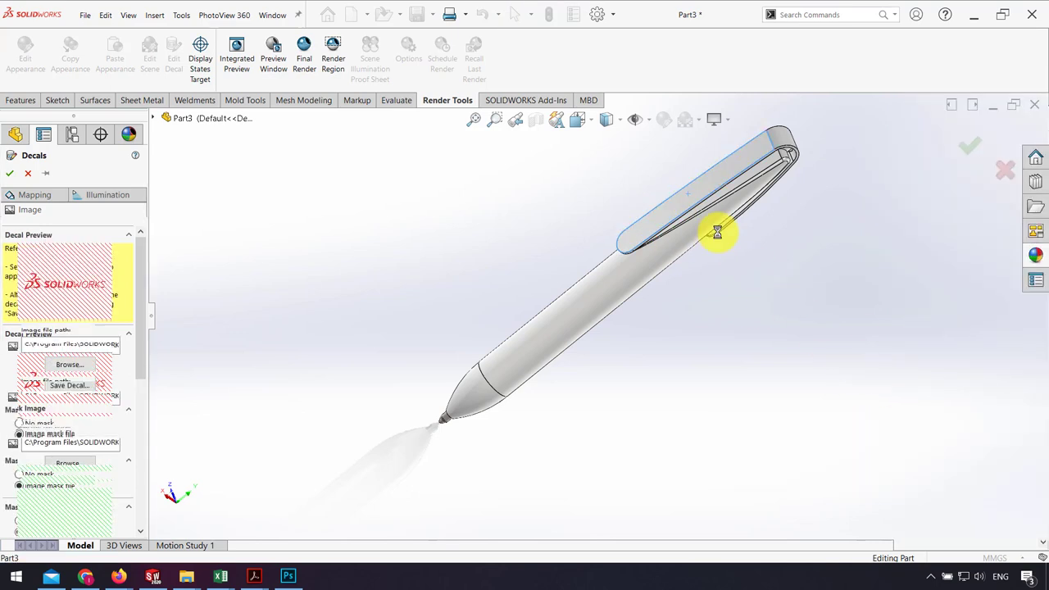
mouse_move(865, 250)
middle_mouse_down()
mouse_move(899, 363)
mouse_move(429, 380)
mouse_move(410, 281)
mouse_move(701, 246)
middle_mouse_up()
scroll(689, 271, "down", 3)
scroll(605, 355, "up", 5)
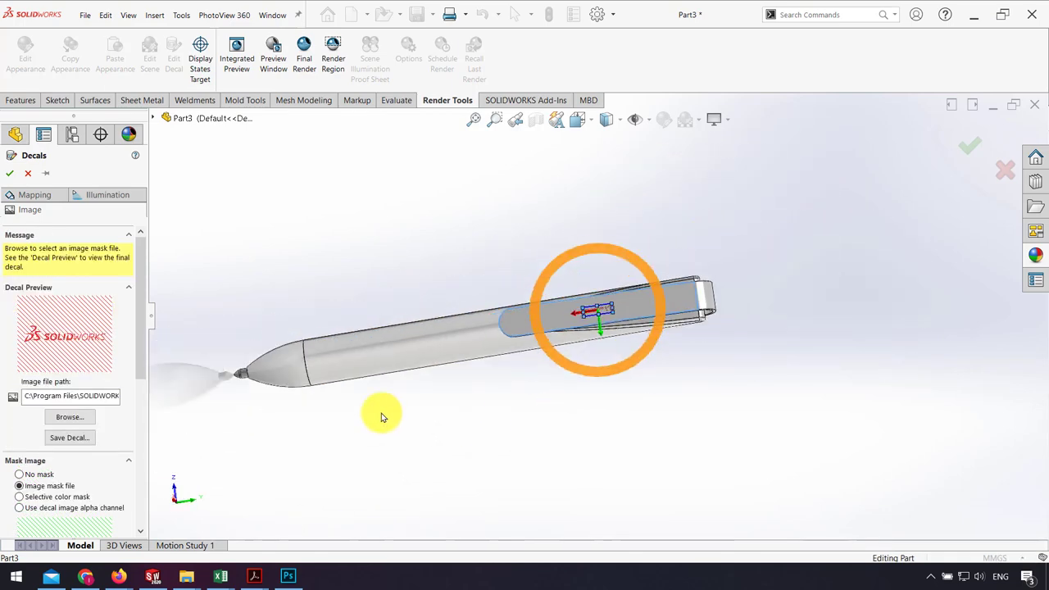
mouse_move(374, 415)
middle_mouse_down()
mouse_move(413, 346)
mouse_move(503, 486)
mouse_move(521, 338)
mouse_move(487, 412)
mouse_move(416, 321)
middle_mouse_up()
scroll(235, 311, "down", 3)
scroll(244, 341, "up", 1)
scroll(244, 341, "down", 2)
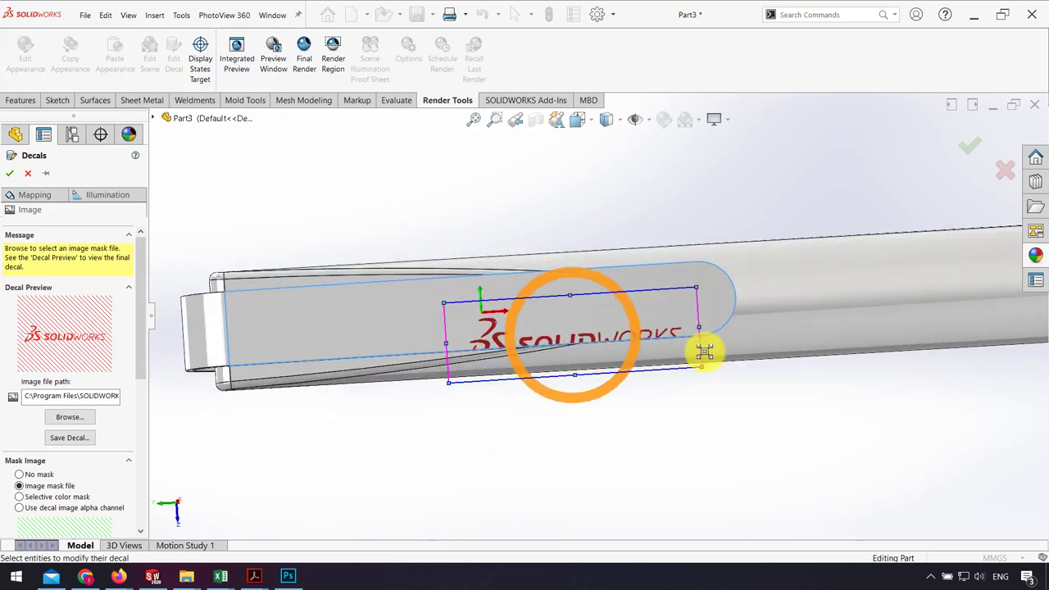
- Enlarge the logo across the clip, shift it left, and apply the decal
left_click_drag(519, 322, 703, 365)
left_click_drag(574, 343, 432, 312)
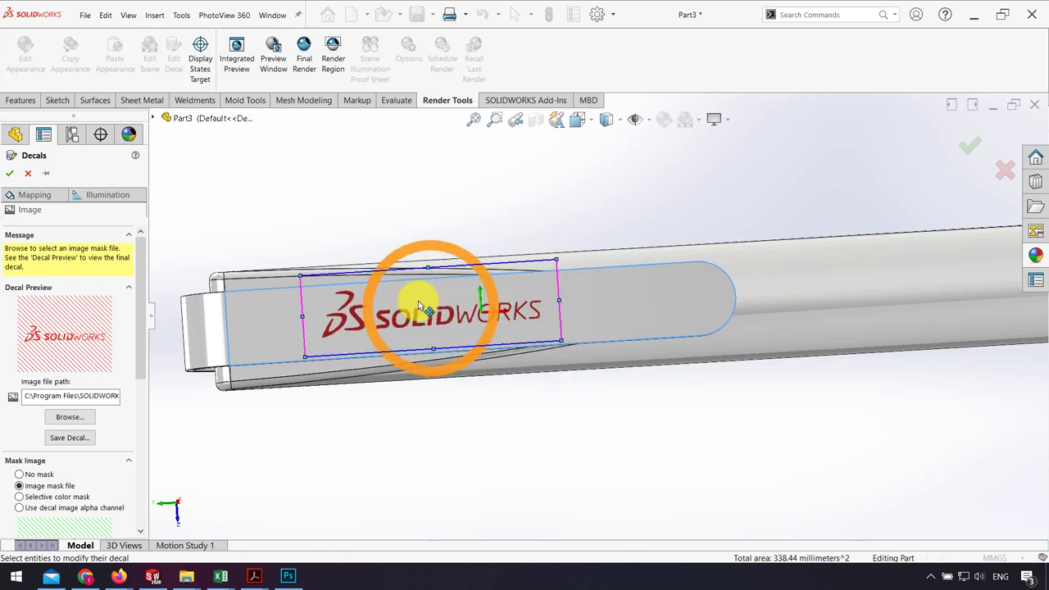
left_click_drag(559, 340, 671, 363)
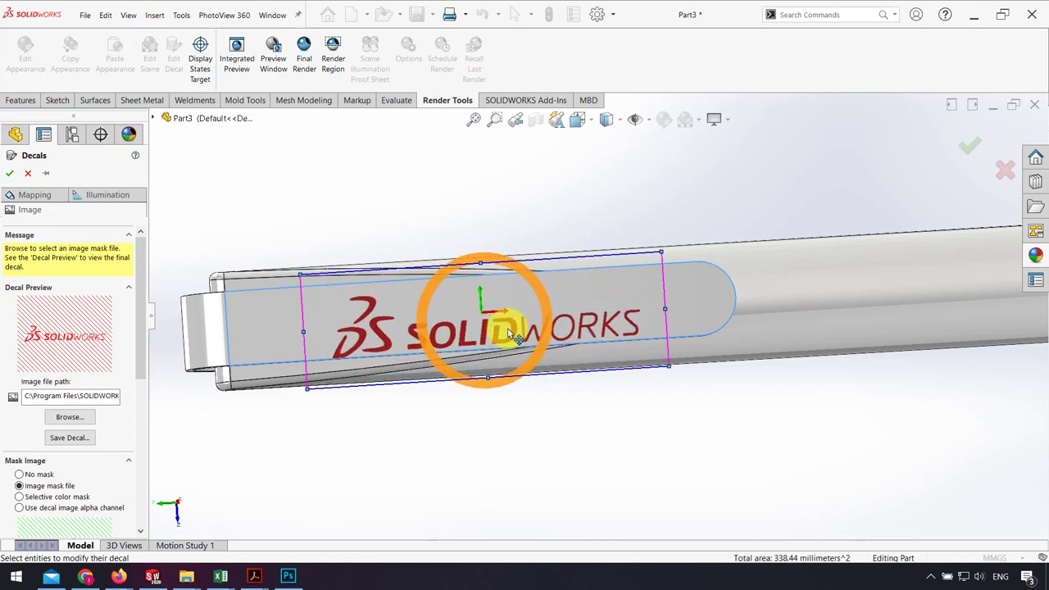
left_click_drag(510, 337, 505, 327)
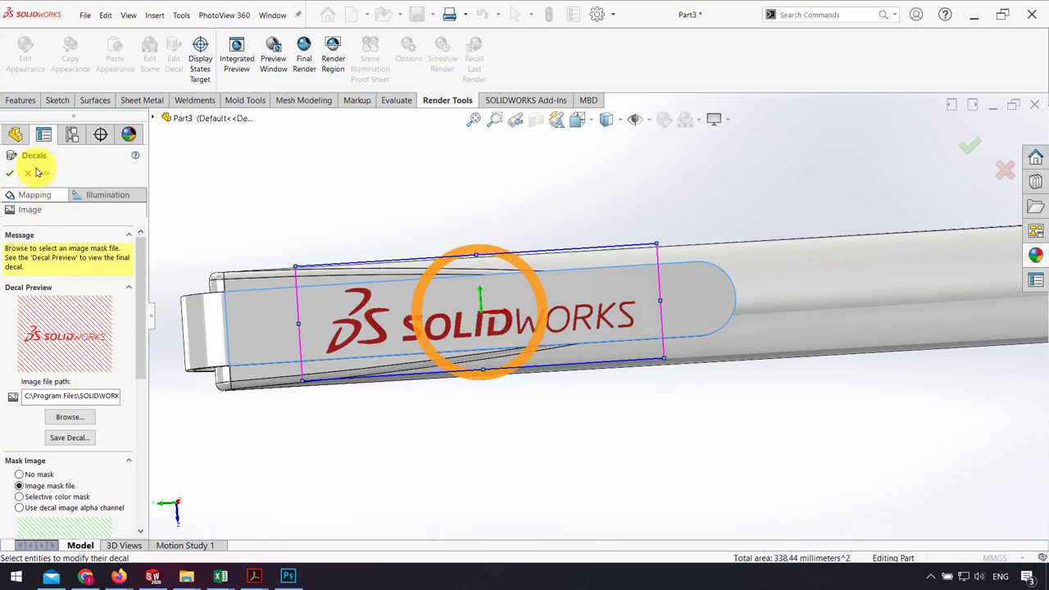
key("Return")
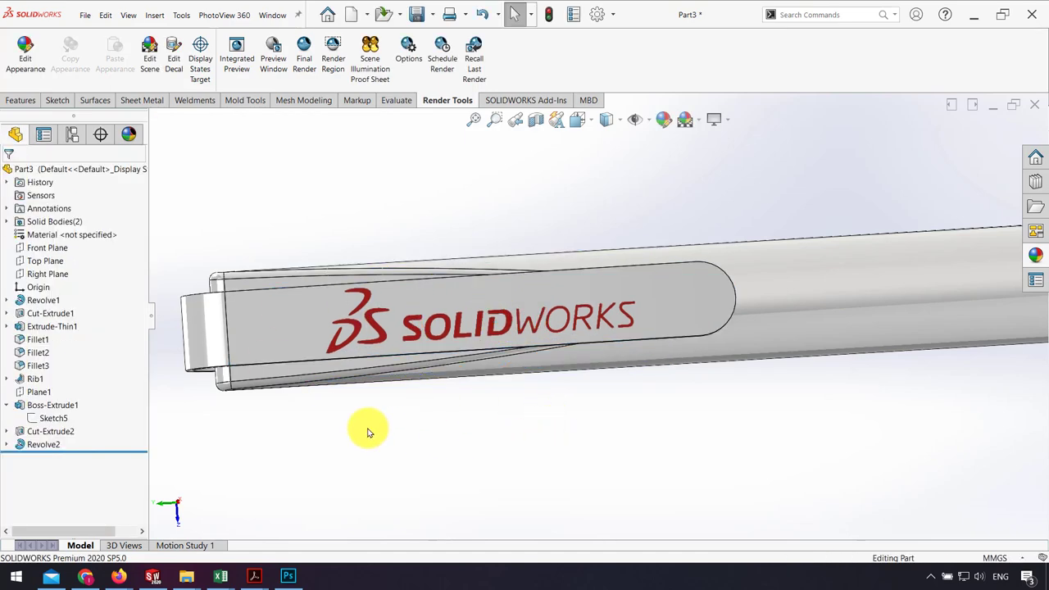
- Inspect the applied decal from a diagonal view and select the logo-bearing clip face
mouse_move(363, 426)
middle_mouse_down()
mouse_move(260, 252)
mouse_move(497, 497)
middle_mouse_up()
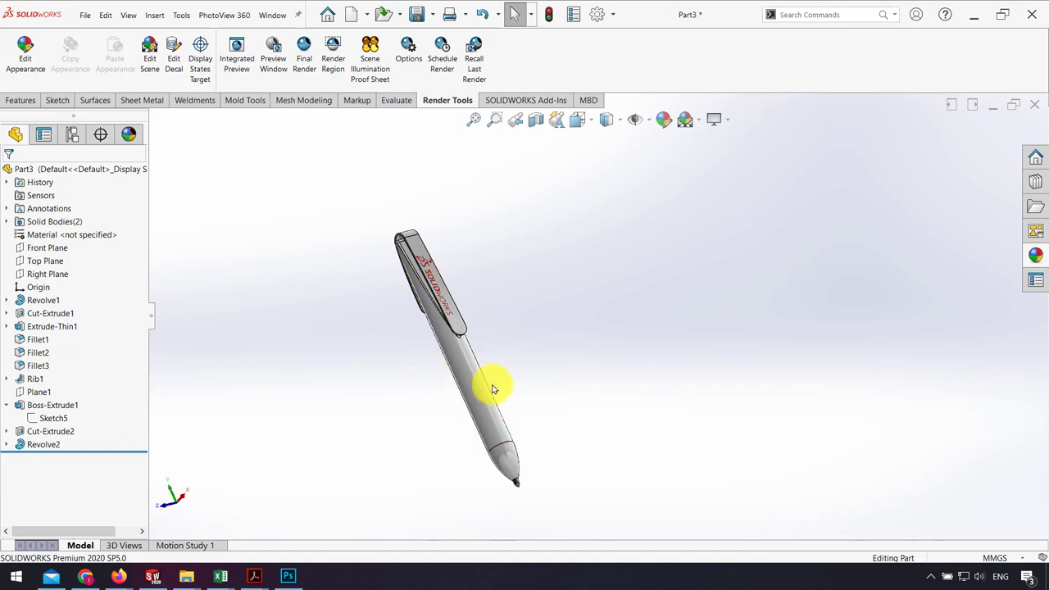
mouse_move(492, 389)
middle_mouse_down()
mouse_move(450, 494)
mouse_move(726, 496)
mouse_move(618, 457)
mouse_move(417, 316)
mouse_move(435, 368)
mouse_move(473, 330)
middle_mouse_up()
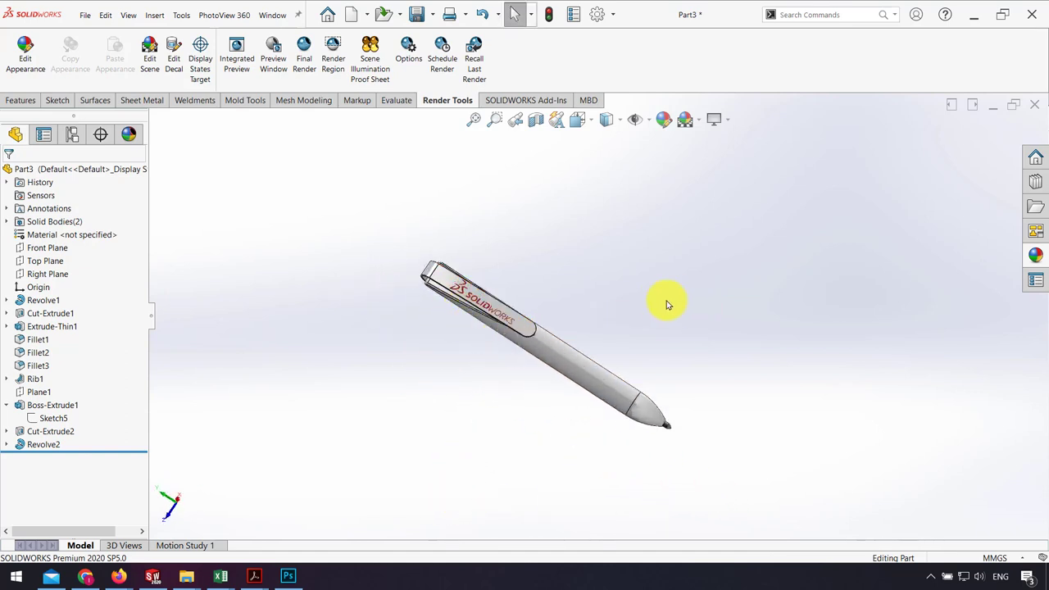
scroll(668, 305, "down", 2)
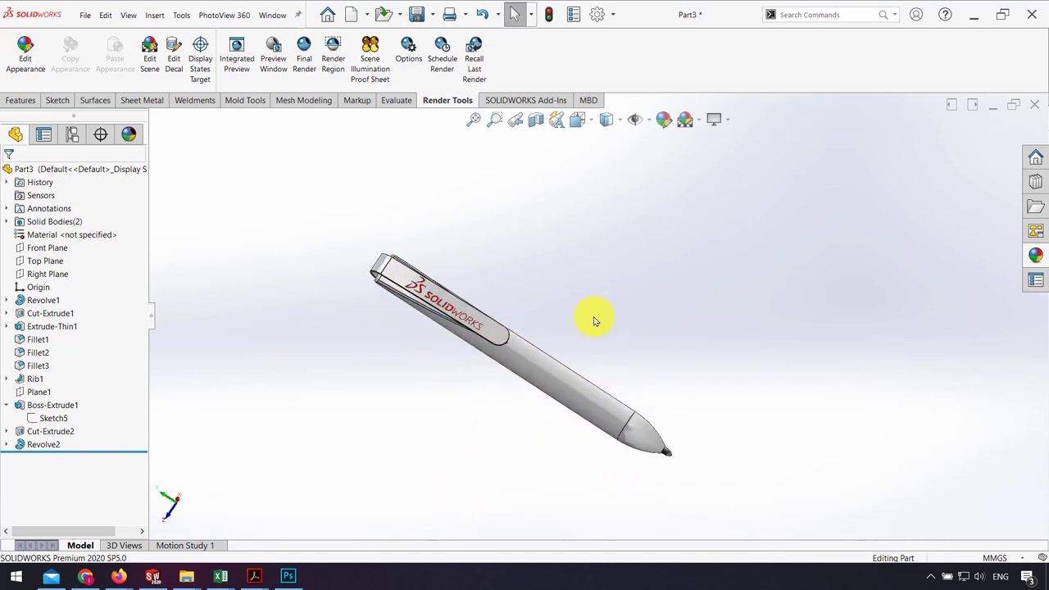
scroll(504, 335, "down", 2)
left_click(500, 339)
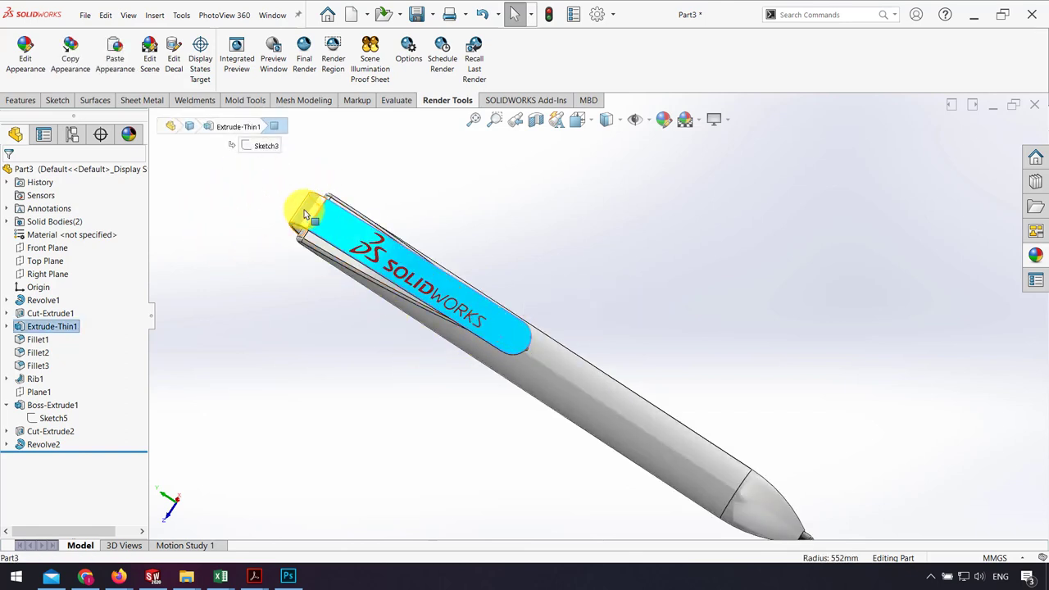
- Give the whole Extrude-Thin1 clip a blue appearance and view it from a new angle
middle_click_drag(304, 214, 474, 298)
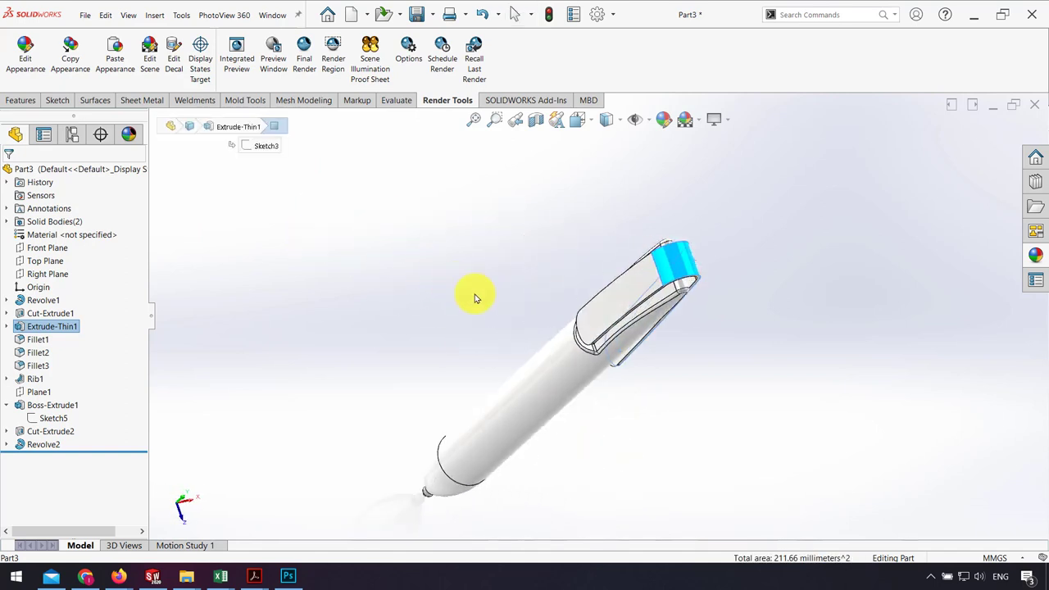
right_click(609, 306)
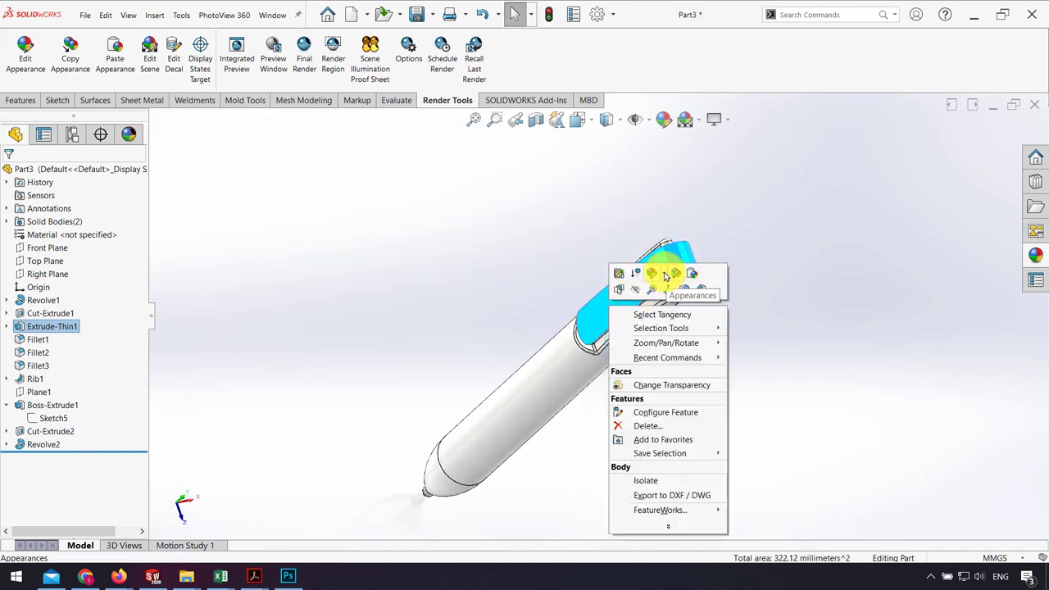
left_click(666, 277)
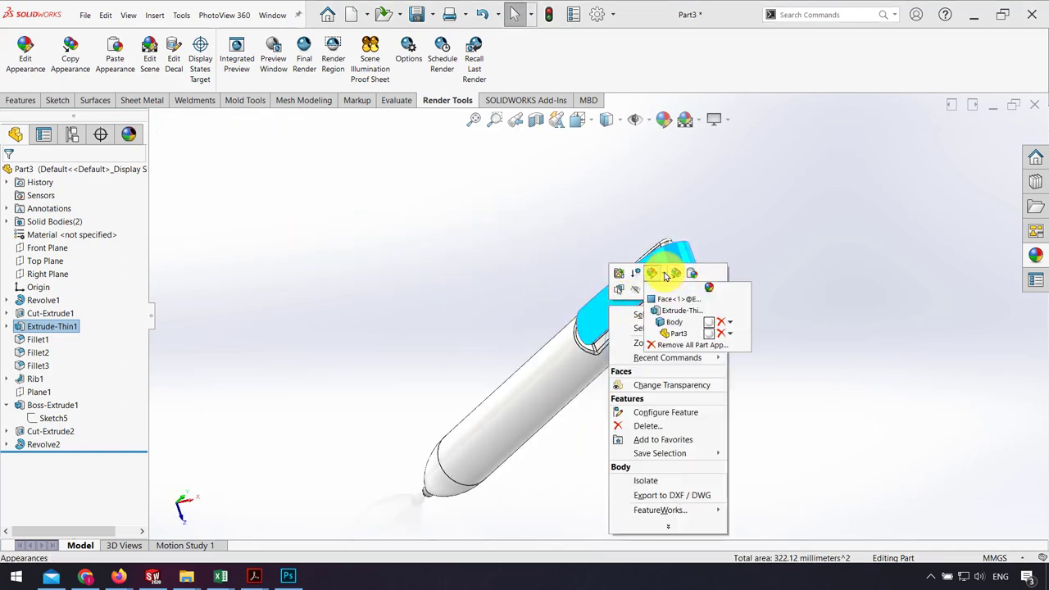
left_click(661, 305)
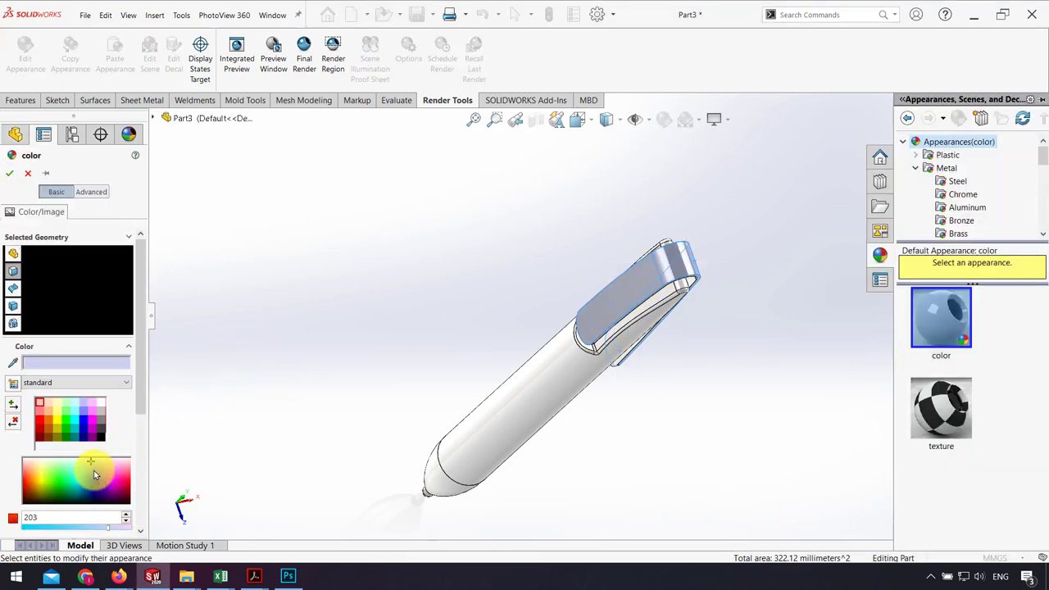
left_click(85, 420)
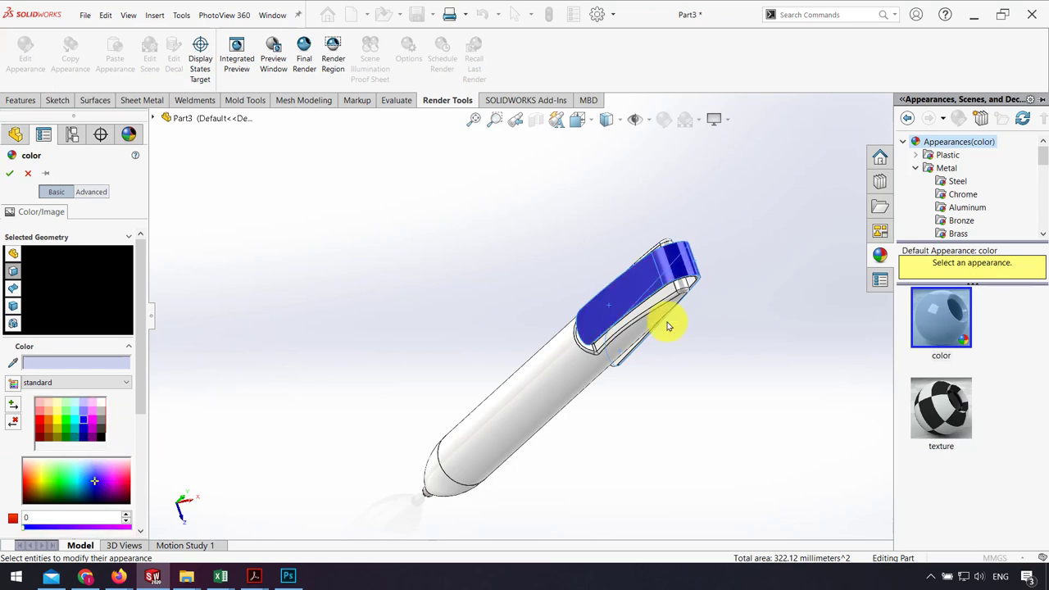
mouse_move(667, 323)
middle_mouse_down()
mouse_move(550, 307)
mouse_move(529, 334)
middle_mouse_up()
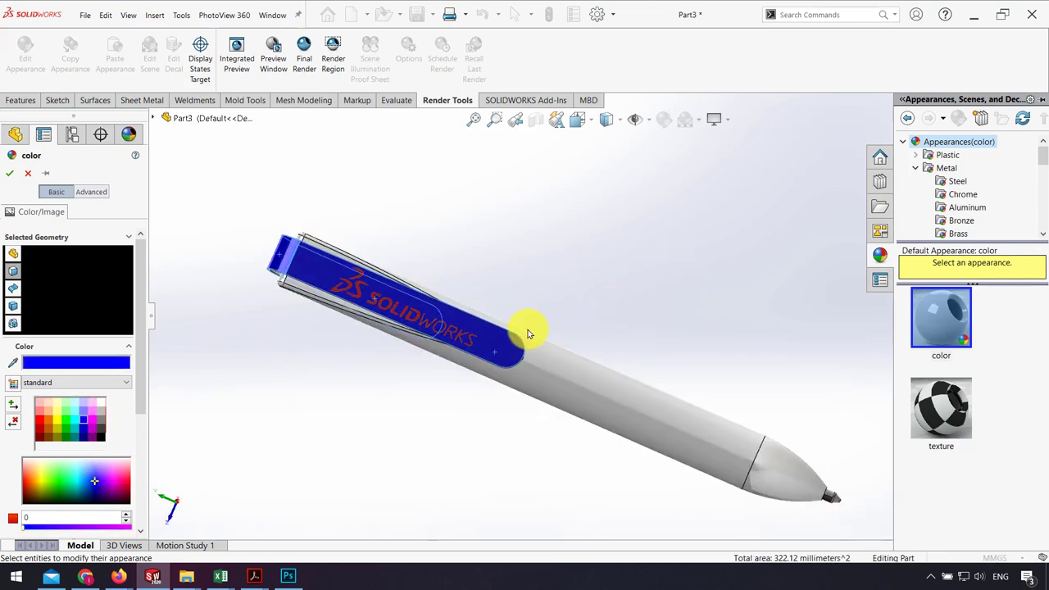
left_click(10, 177)
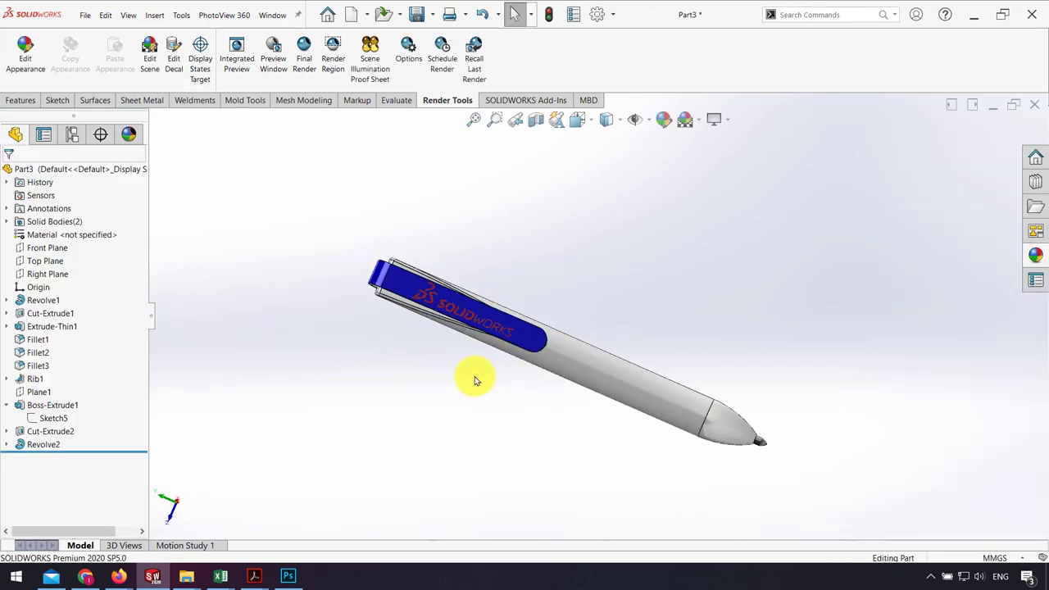
mouse_move(456, 391)
middle_mouse_down()
mouse_move(436, 352)
mouse_move(434, 264)
mouse_move(581, 410)
middle_mouse_up()
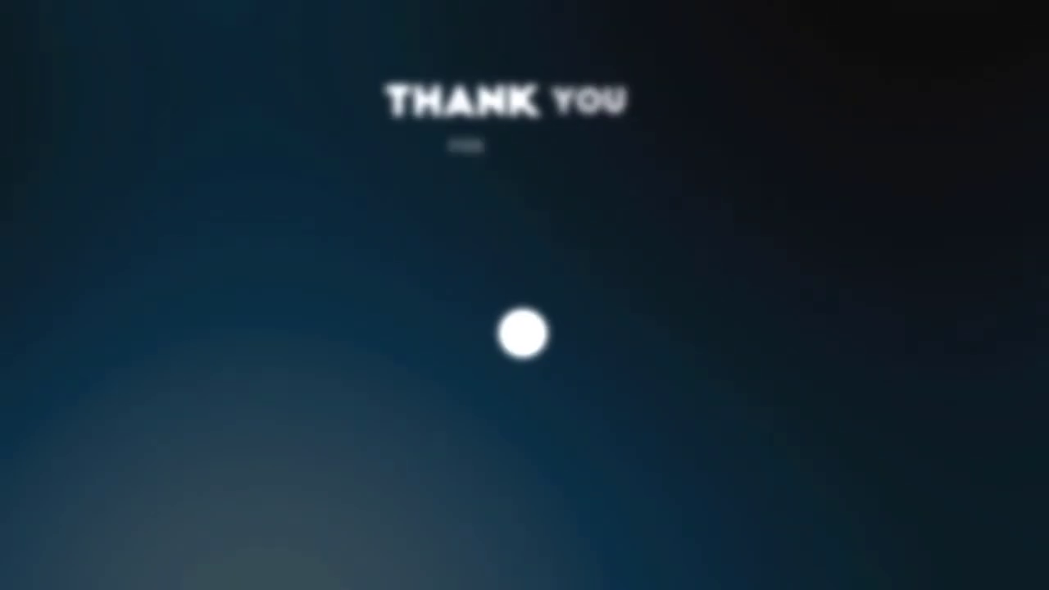